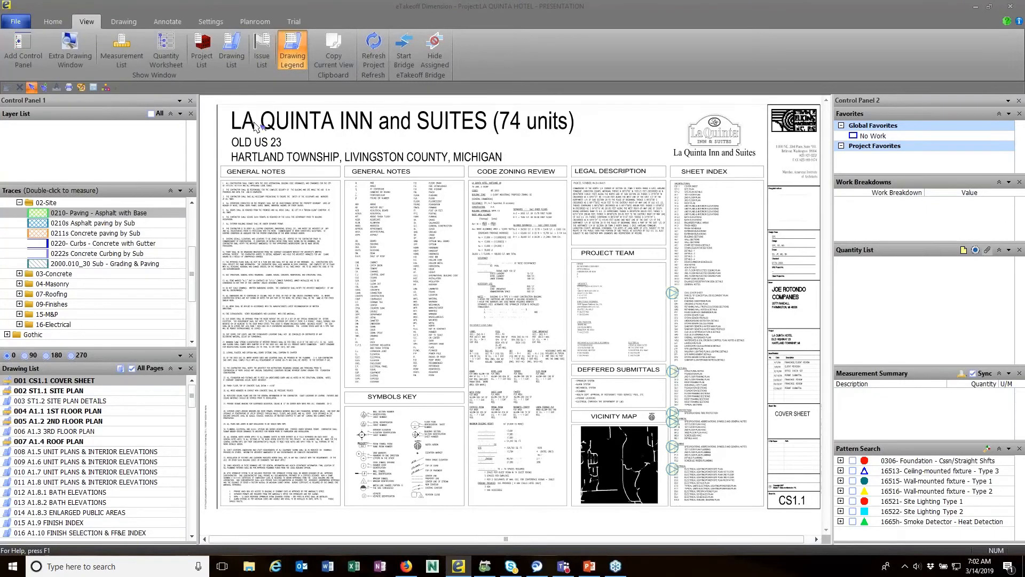
Step: Review the list of projects available to open
{"action": "left_click", "coordinate": [53, 24]}
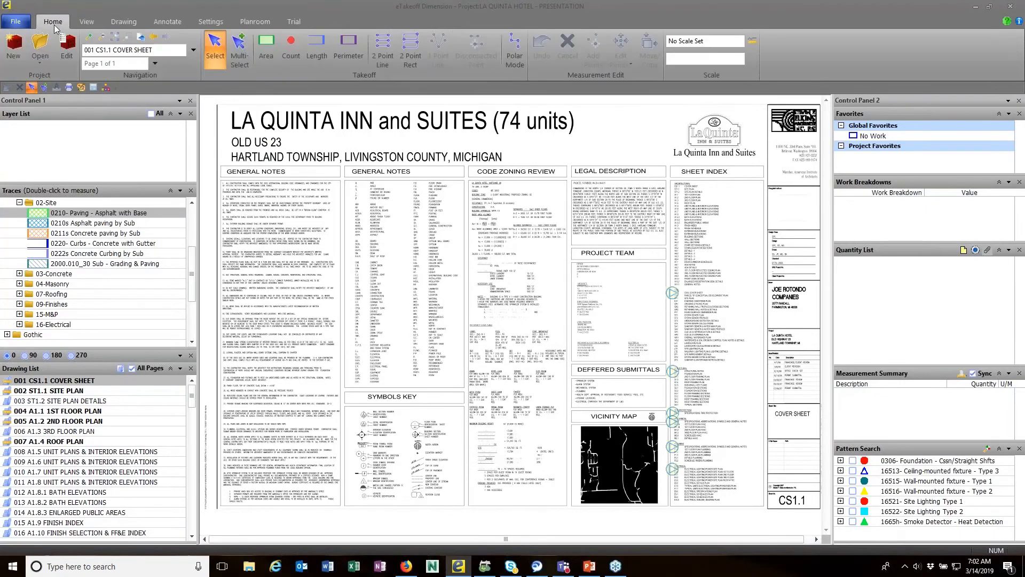
{"action": "left_click", "coordinate": [43, 63]}
{"action": "left_click", "coordinate": [59, 77]}
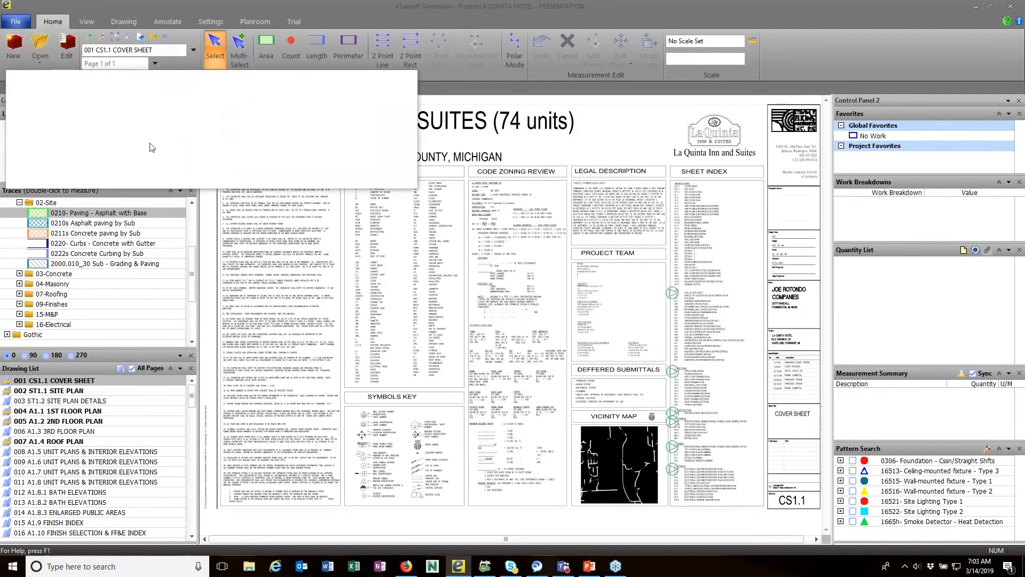
{"action": "left_click_drag", "start_coordinate": [413, 154], "coordinate": [404, 207]}
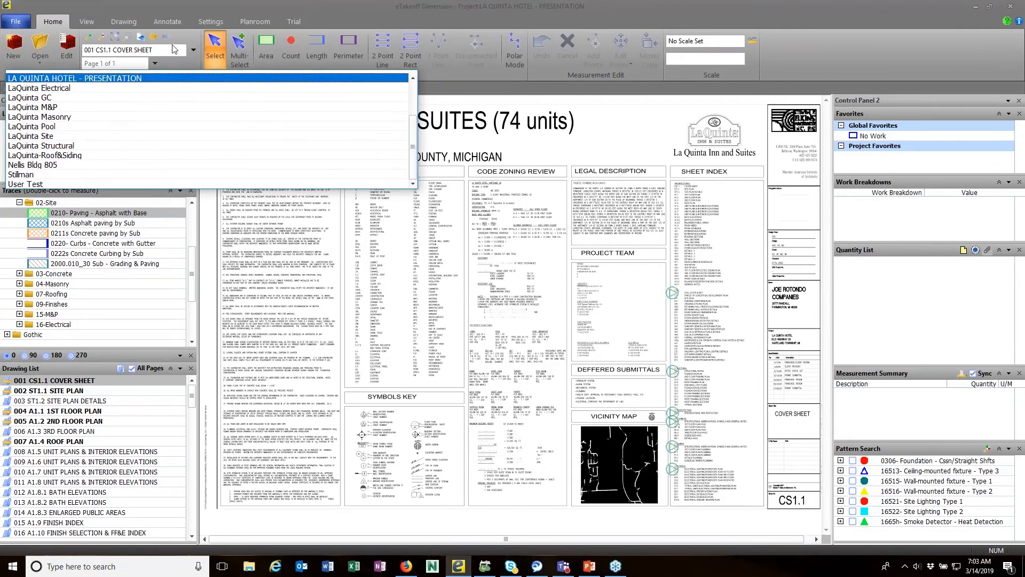
{"action": "left_click", "coordinate": [348, 15]}
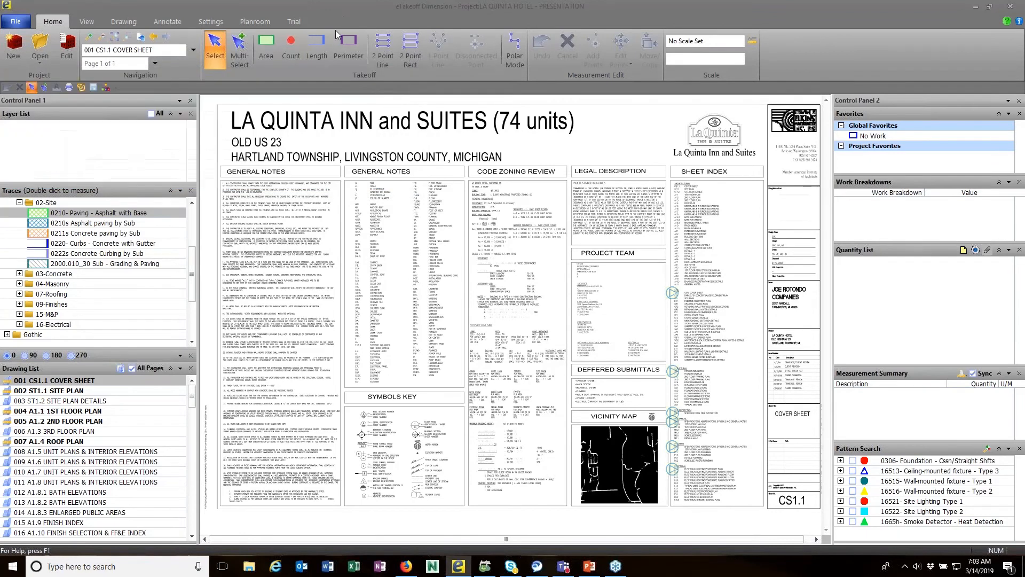
Step: Hide the projects User Test, LaQuinta Site, IBS Show House and Bella Terra in the project list
{"action": "left_click", "coordinate": [88, 23]}
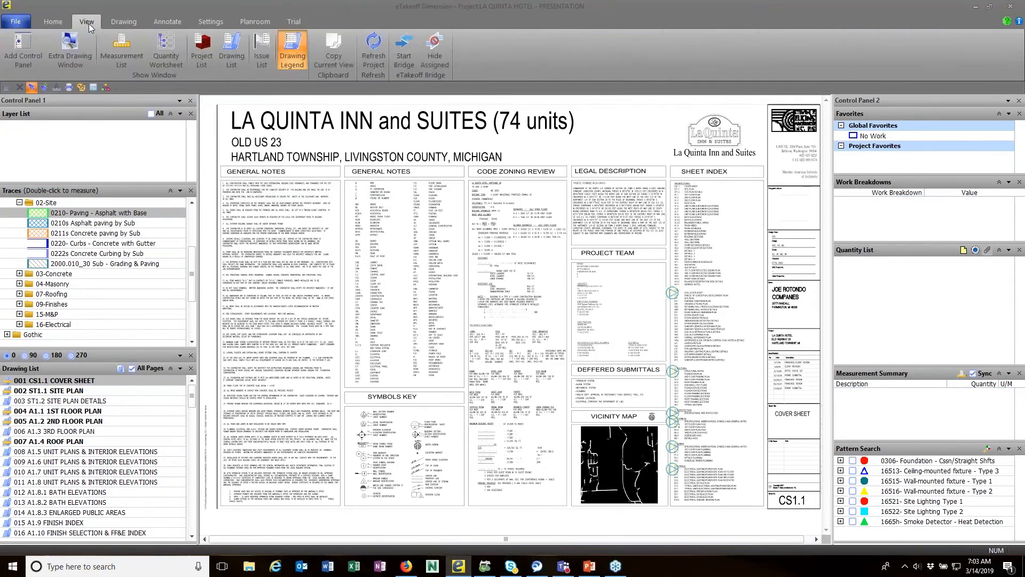
{"action": "left_click", "coordinate": [207, 51]}
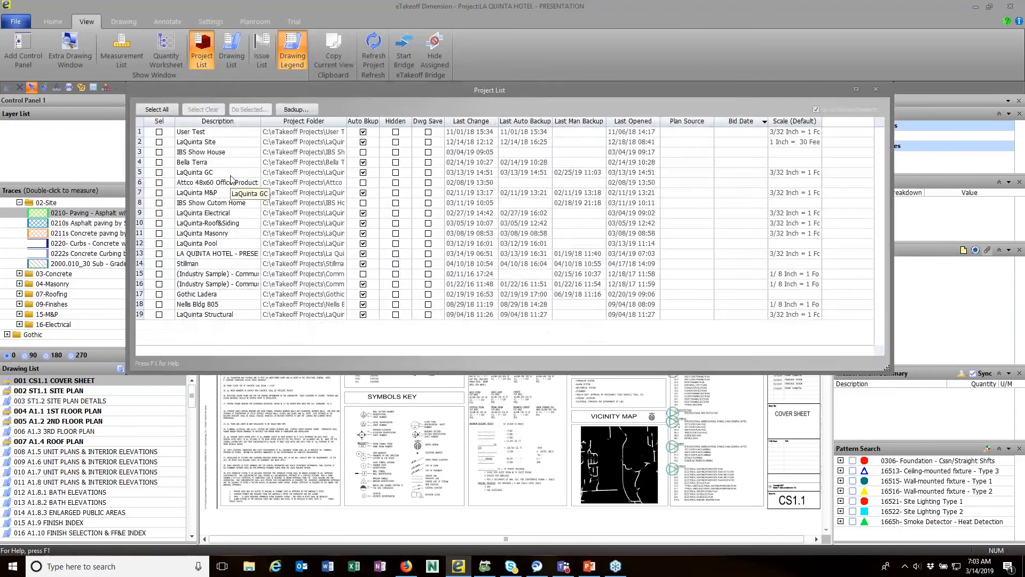
{"action": "left_click", "coordinate": [396, 132]}
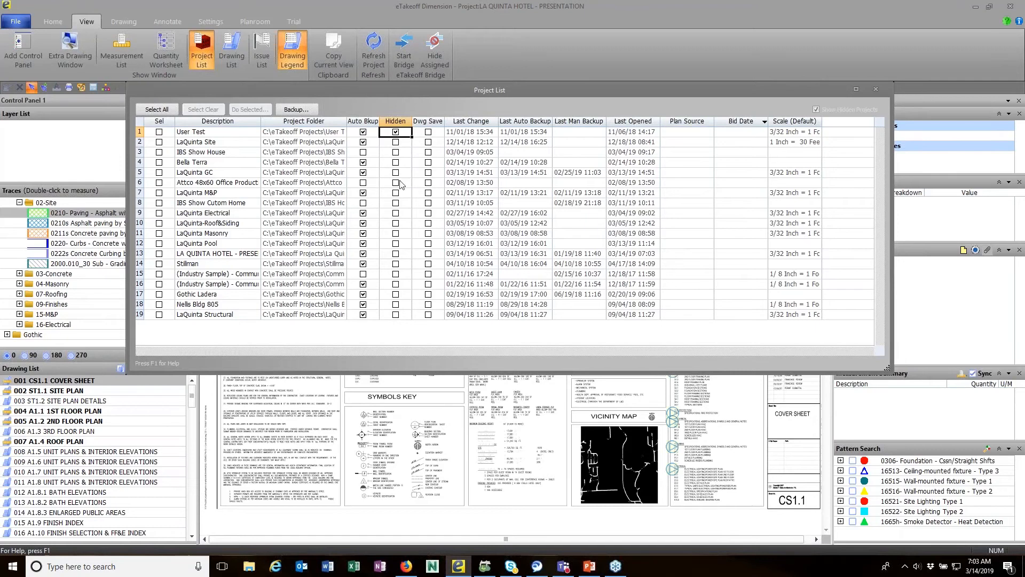
{"action": "left_click", "coordinate": [395, 164]}
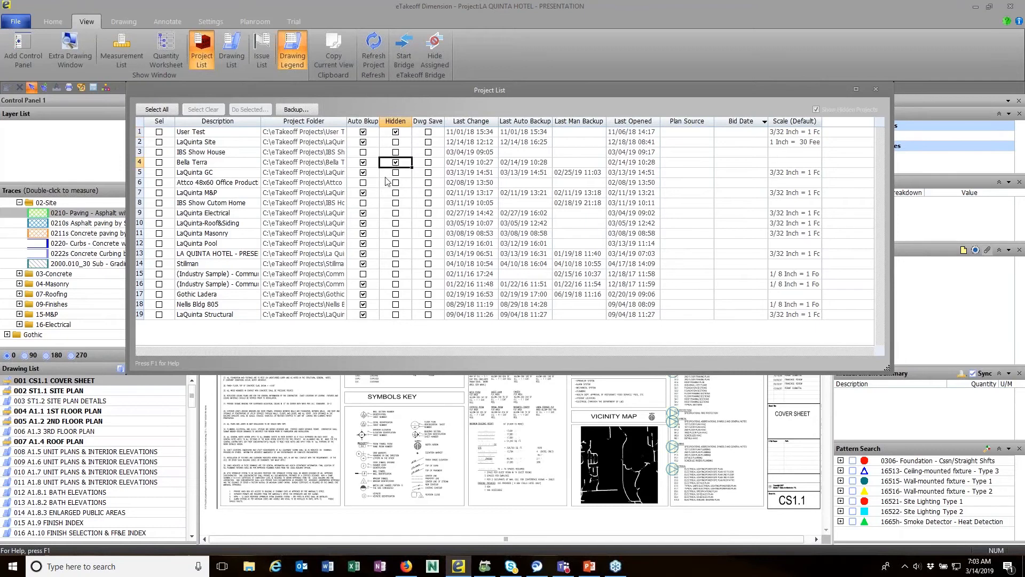
{"action": "left_click", "coordinate": [396, 163]}
{"action": "left_click", "coordinate": [395, 153]}
{"action": "left_click", "coordinate": [397, 152]}
{"action": "left_click", "coordinate": [396, 143]}
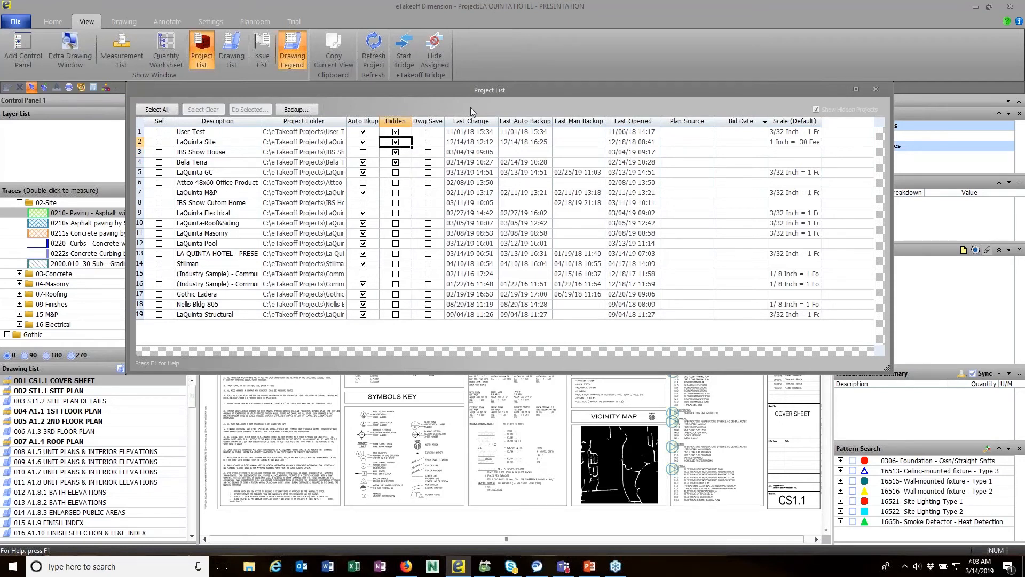
{"action": "left_click", "coordinate": [878, 88]}
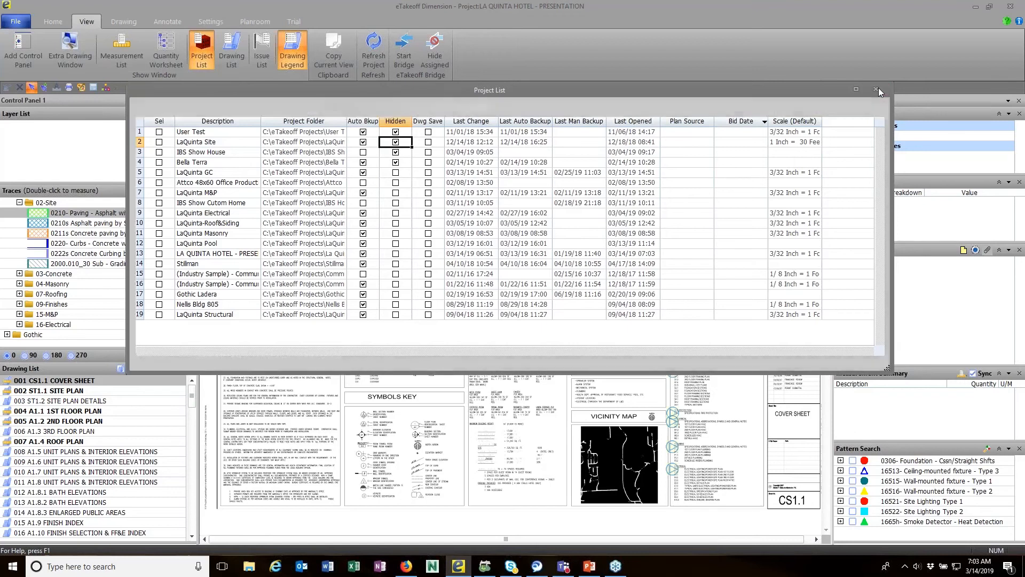
Step: Check the choice of projects to open for the hidden-projects entry
{"action": "left_click", "coordinate": [54, 24]}
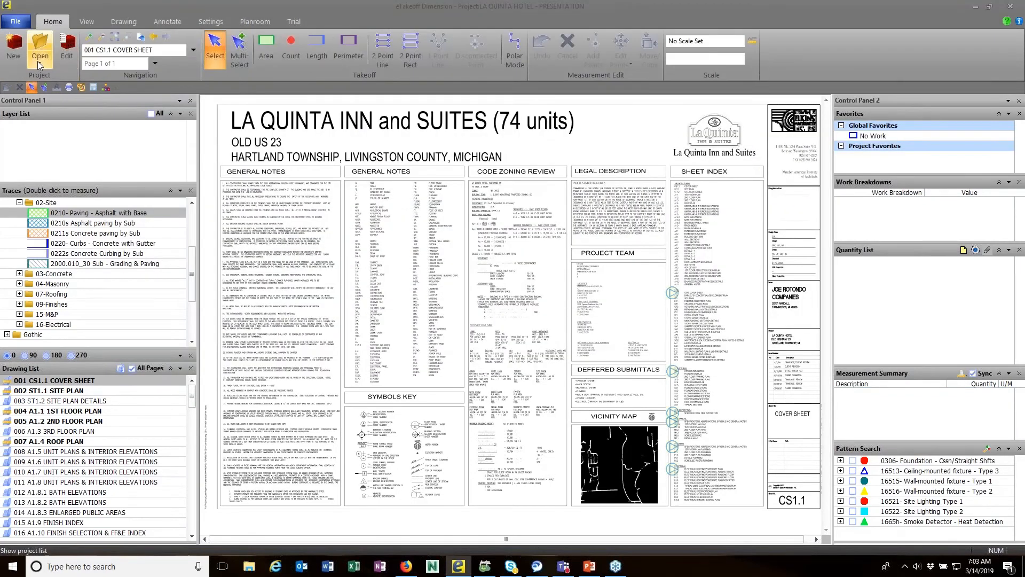
{"action": "left_click", "coordinate": [40, 54]}
{"action": "left_click", "coordinate": [49, 78]}
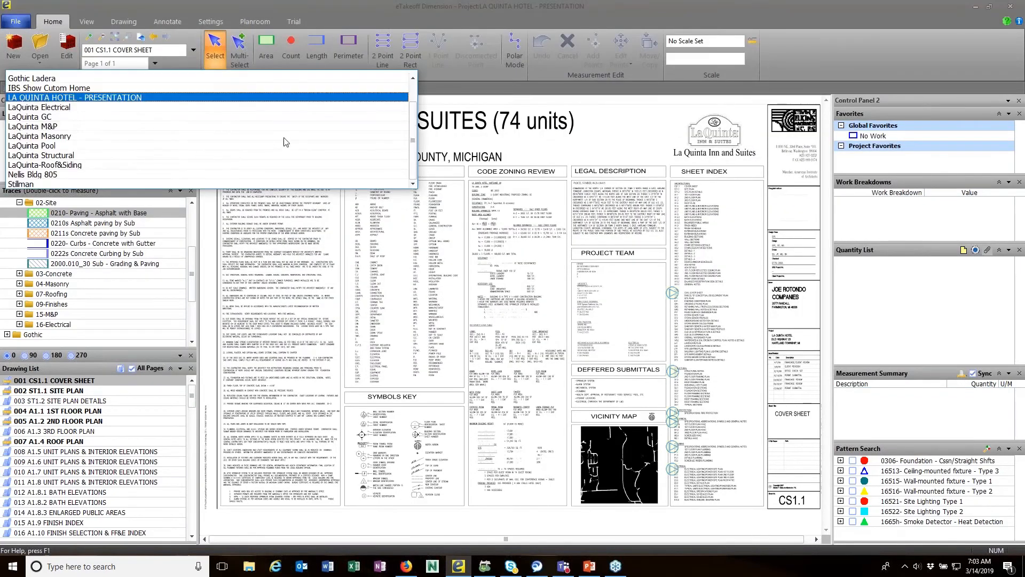
{"action": "scroll", "coordinate": [415, 130], "scroll_direction": "up", "scroll_amount": 2}
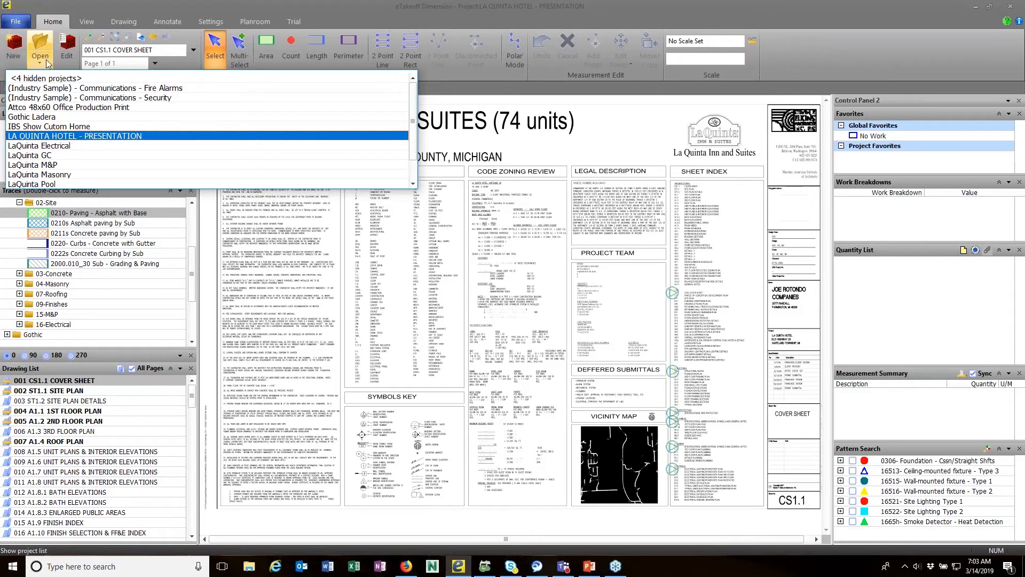
Step: Unhide the projects User Test, LaQuinta Site, IBS Show House and Bella Terra in the project list
{"action": "left_click", "coordinate": [92, 27]}
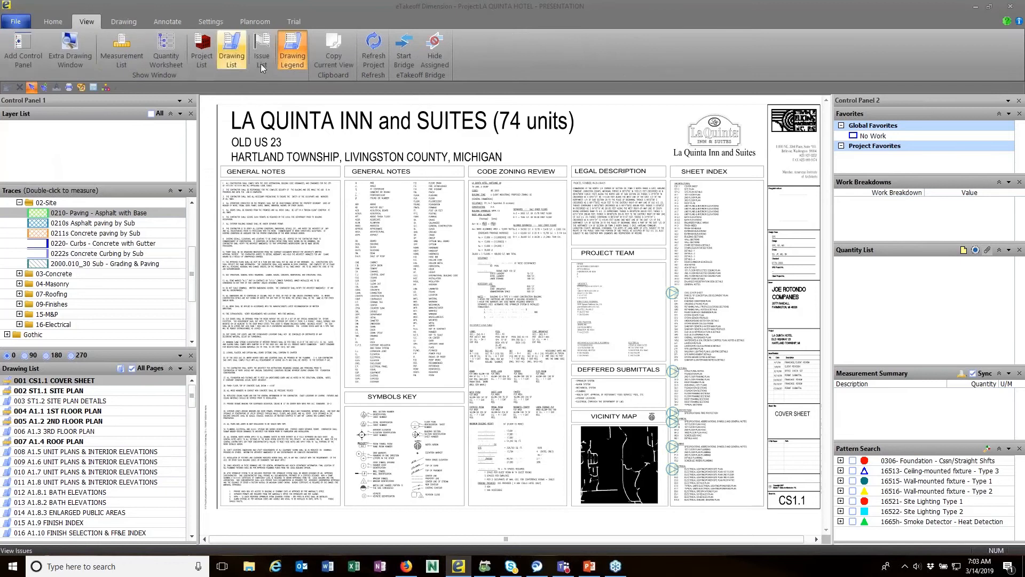
{"action": "left_click", "coordinate": [231, 63]}
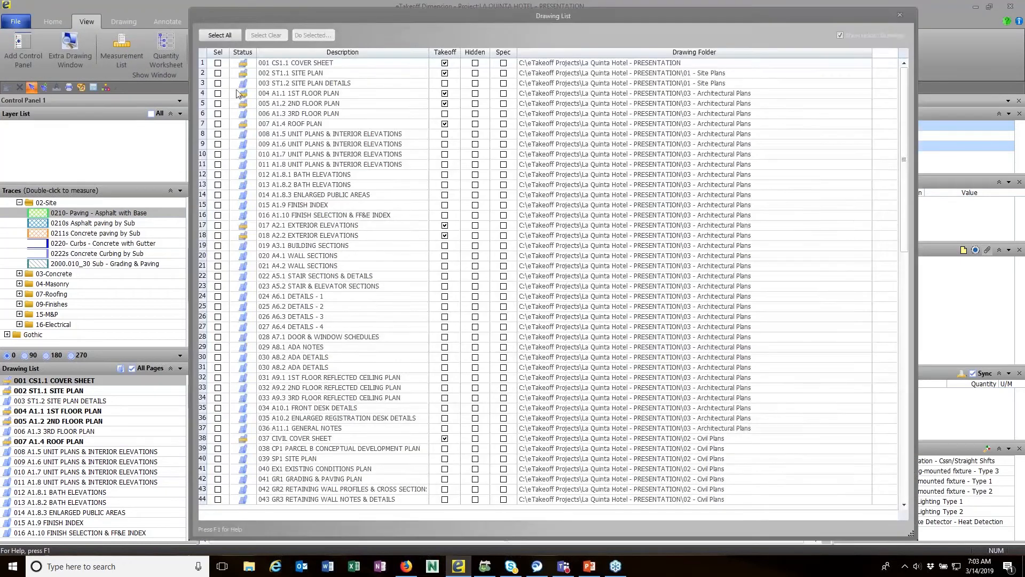
{"action": "left_click", "coordinate": [900, 16]}
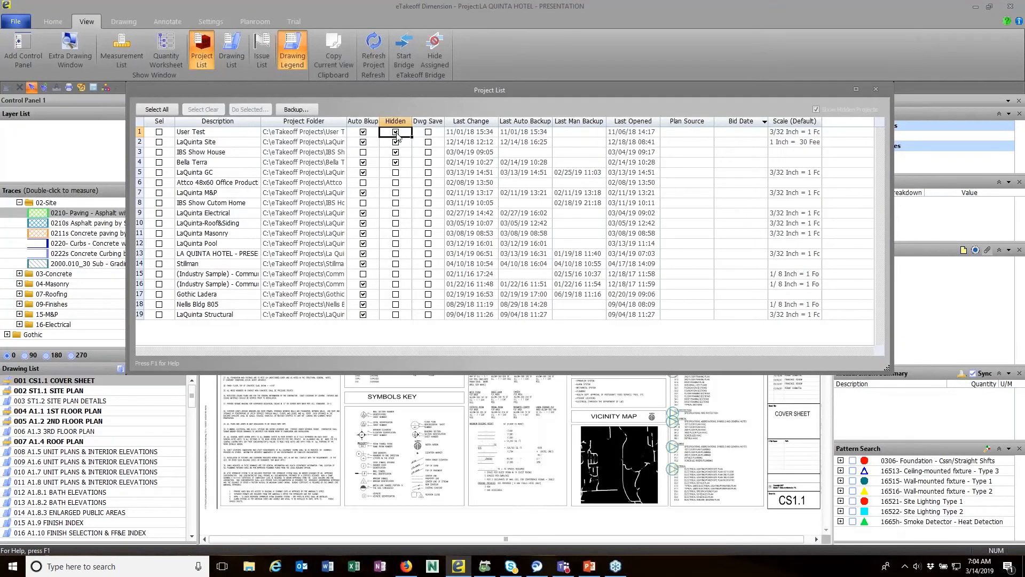
{"action": "left_click", "coordinate": [396, 132]}
{"action": "left_click", "coordinate": [396, 142]}
{"action": "left_click", "coordinate": [396, 152]}
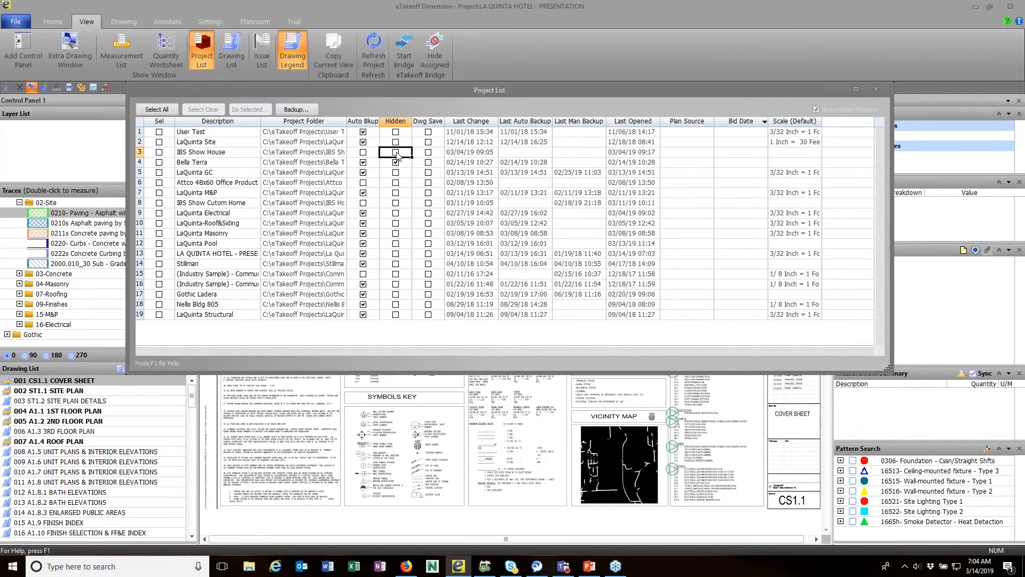
{"action": "left_click", "coordinate": [395, 162]}
{"action": "left_click", "coordinate": [883, 88]}
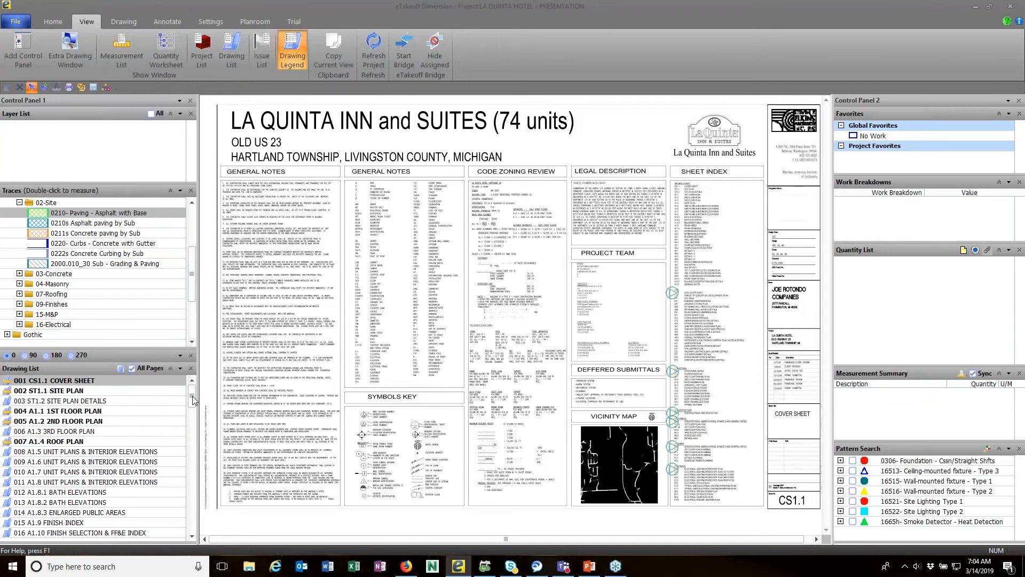
Step: Hide the four UNIT PLANS & INTERIOR ELEVATIONS drawings, 008 A1.5 through 011 A1.8, in the drawing list
{"action": "mouse_move", "coordinate": [193, 396]}
{"action": "left_mouse_down"}
{"action": "mouse_move", "coordinate": [192, 410]}
{"action": "mouse_move", "coordinate": [192, 380]}
{"action": "left_mouse_up"}
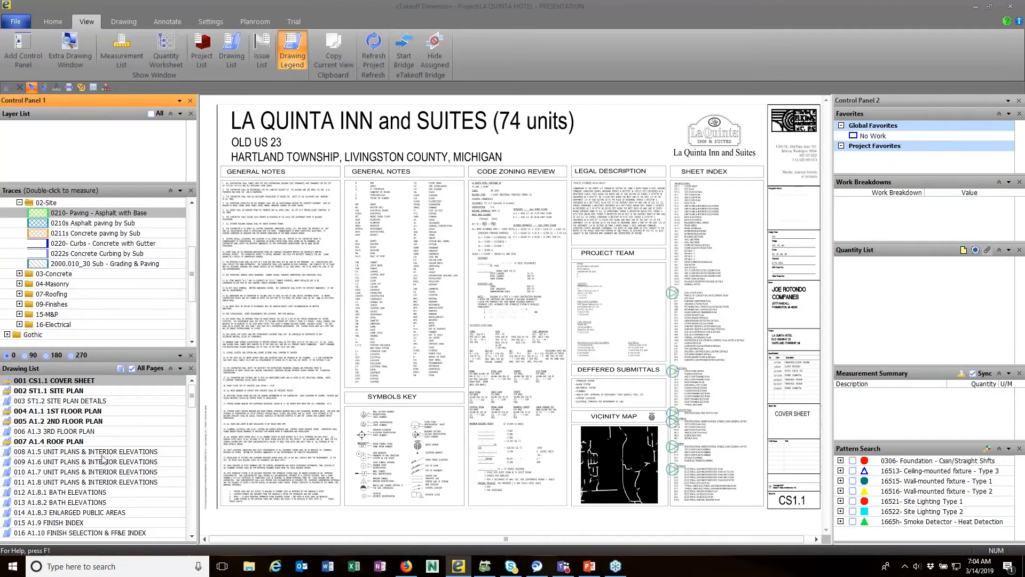
{"action": "left_click", "coordinate": [232, 56]}
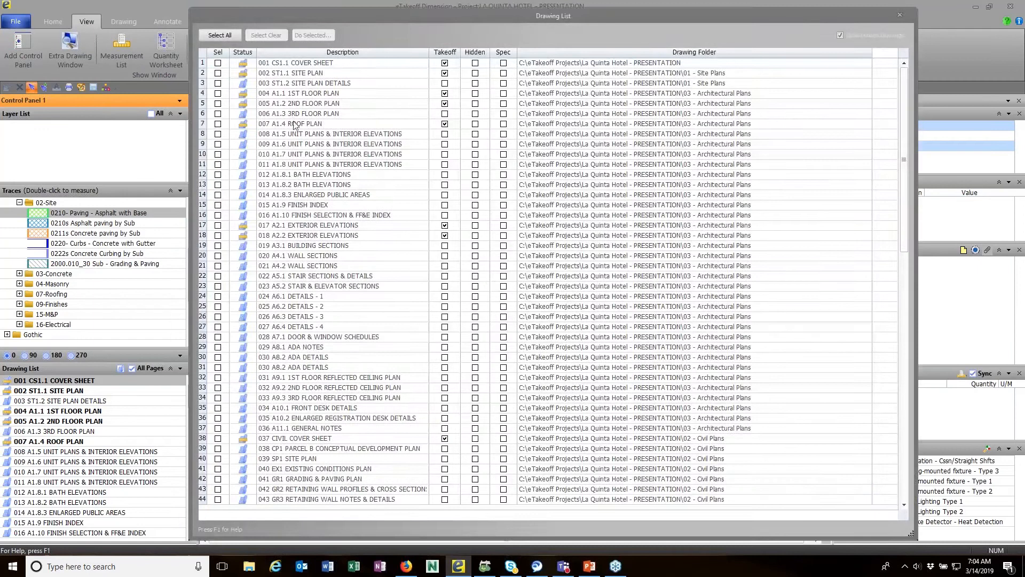
{"action": "left_click", "coordinate": [477, 135]}
{"action": "left_click", "coordinate": [476, 145]}
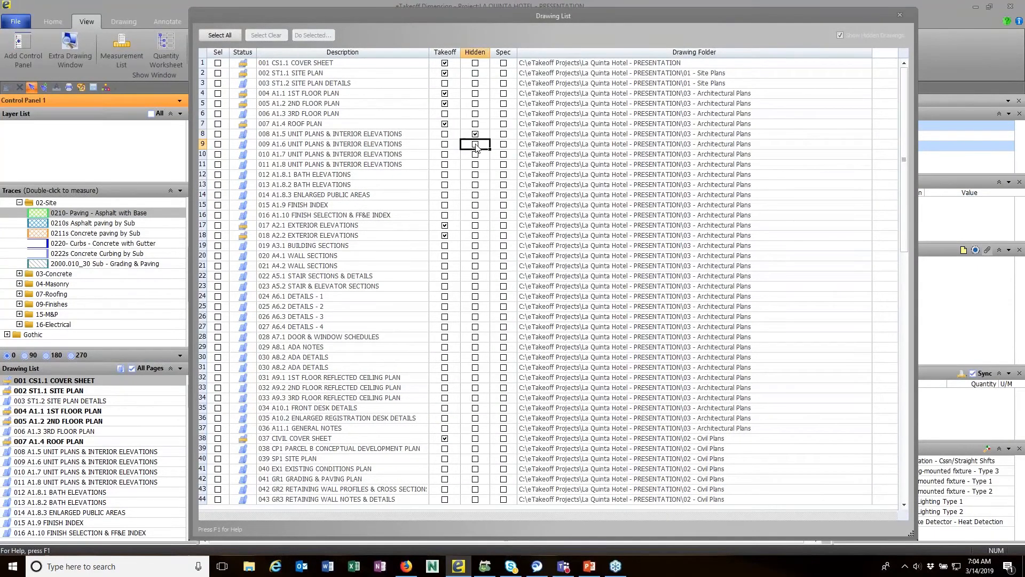
{"action": "left_click", "coordinate": [476, 145]}
{"action": "left_click", "coordinate": [476, 154]}
{"action": "left_click", "coordinate": [476, 154]}
{"action": "left_click", "coordinate": [475, 166]}
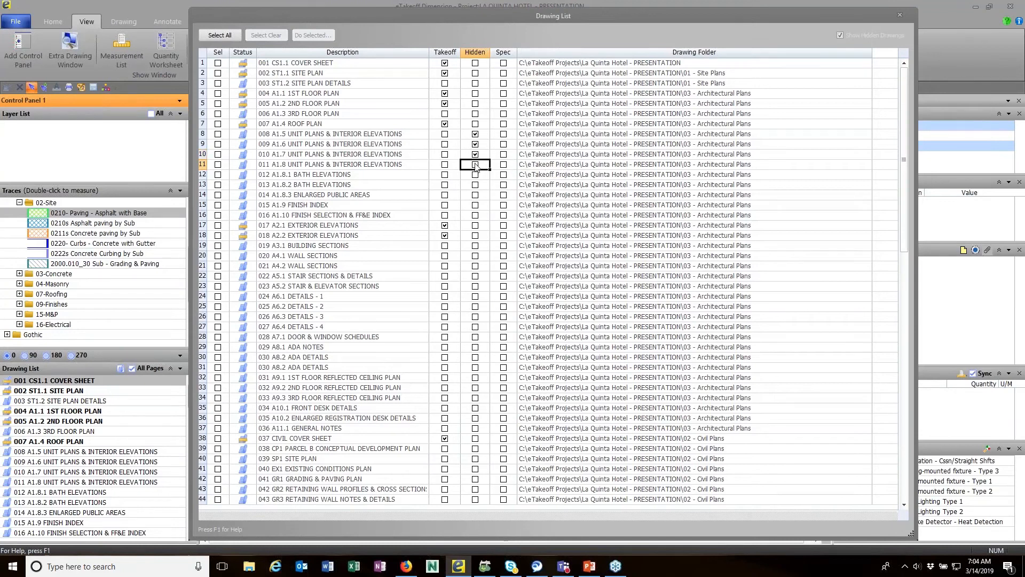
{"action": "left_click", "coordinate": [476, 165]}
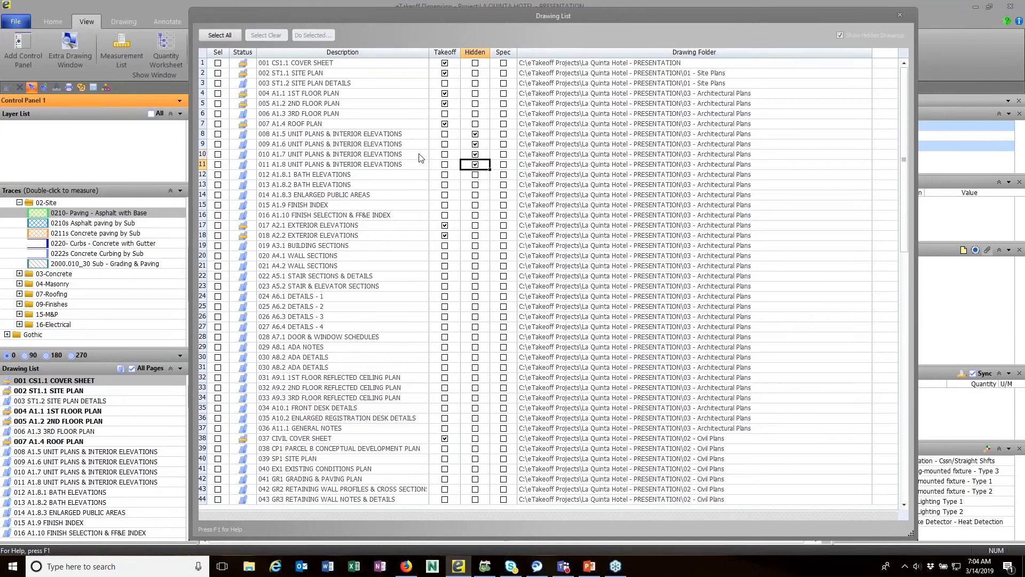
{"action": "left_click", "coordinate": [901, 15]}
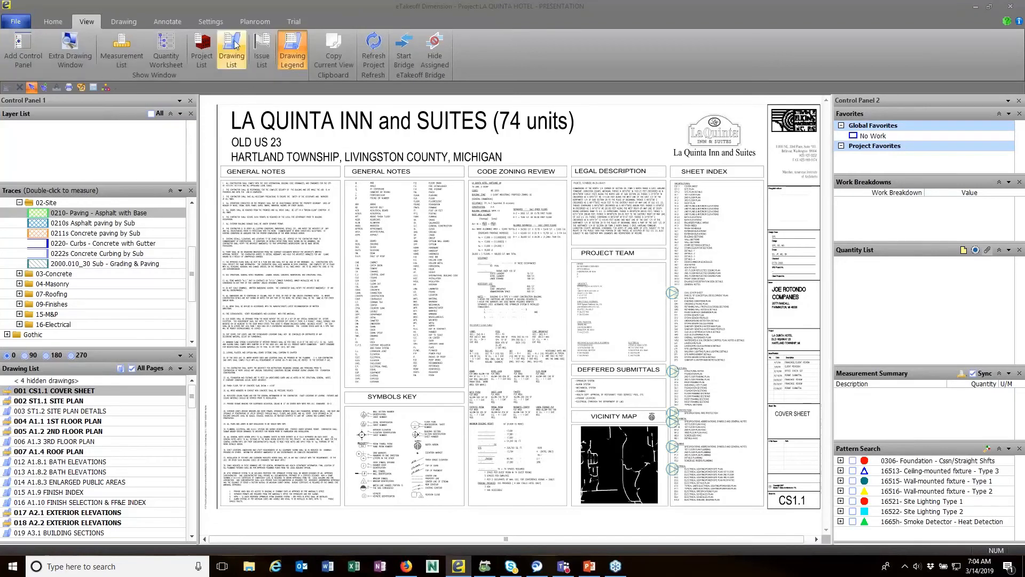
Step: Mark drawings 008 A1.5 through 011 A1.8 as selected in the drawing list and unhide all four
{"action": "left_click", "coordinate": [242, 58]}
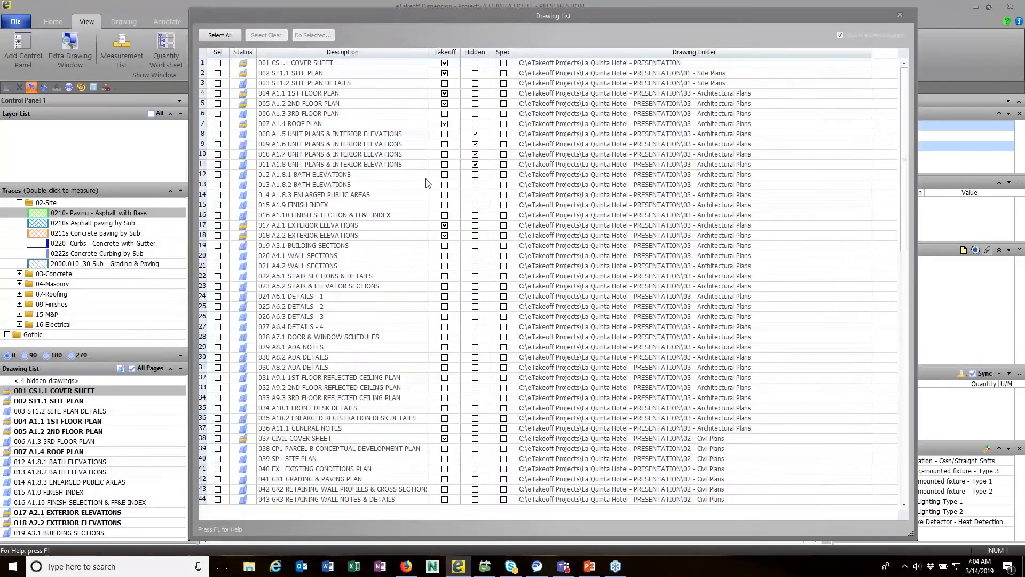
{"action": "left_click", "coordinate": [475, 138]}
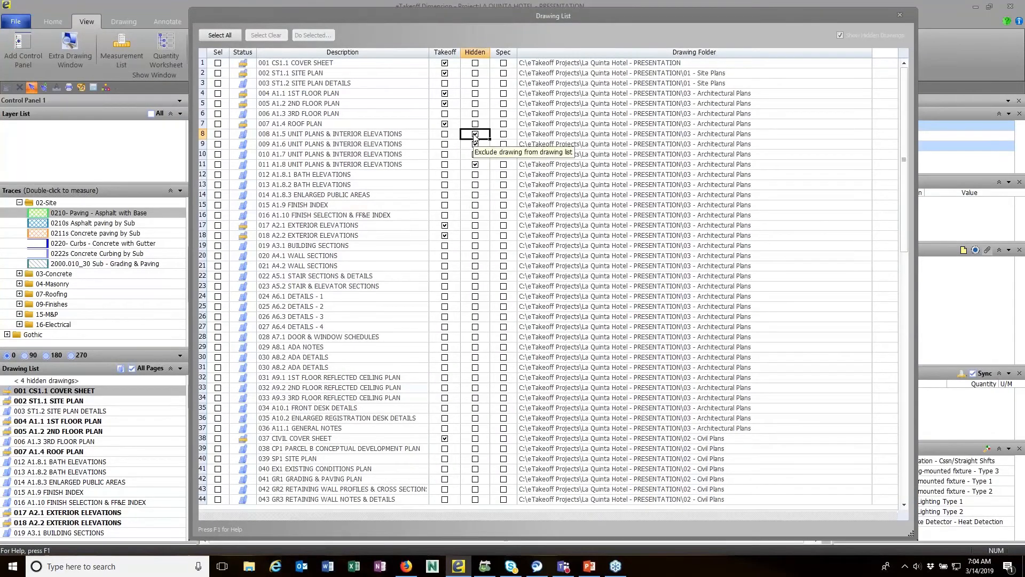
{"action": "left_click", "coordinate": [218, 137]}
{"action": "left_click", "coordinate": [217, 137]}
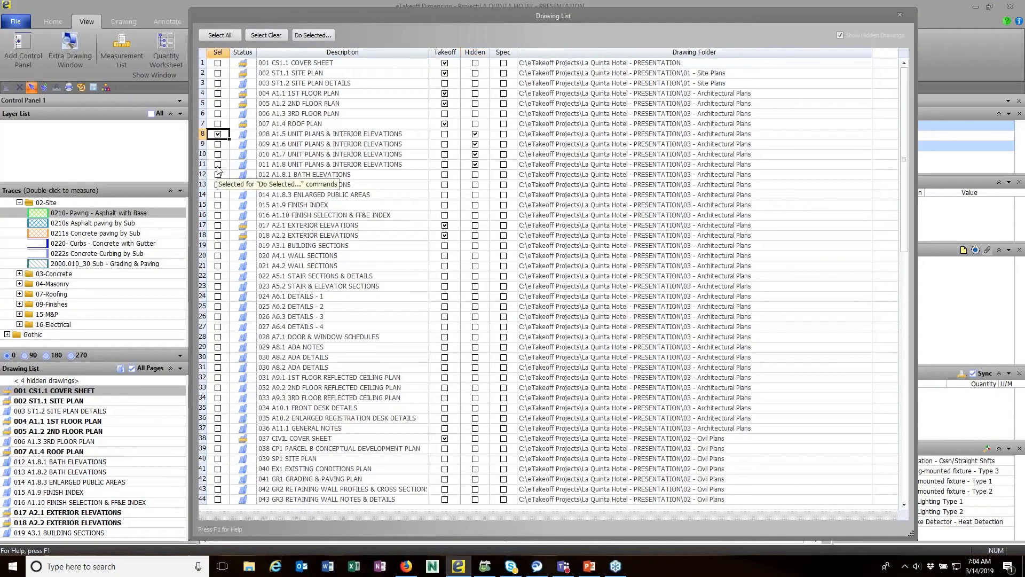
{"action": "left_click", "coordinate": [217, 164], "text": "shift"}
{"action": "left_click", "coordinate": [475, 134]}
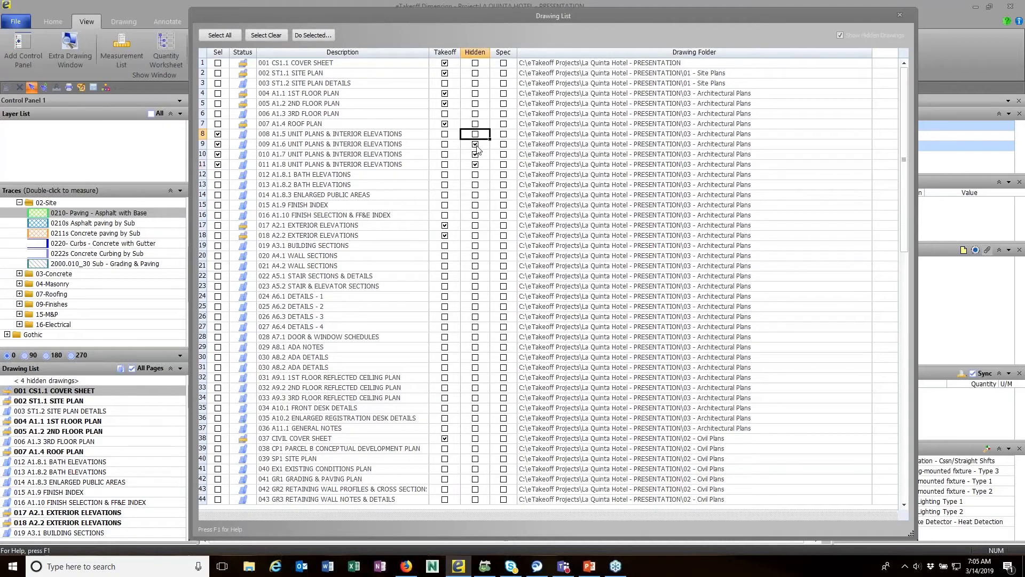
{"action": "left_click", "coordinate": [477, 148]}
{"action": "left_click", "coordinate": [476, 154]}
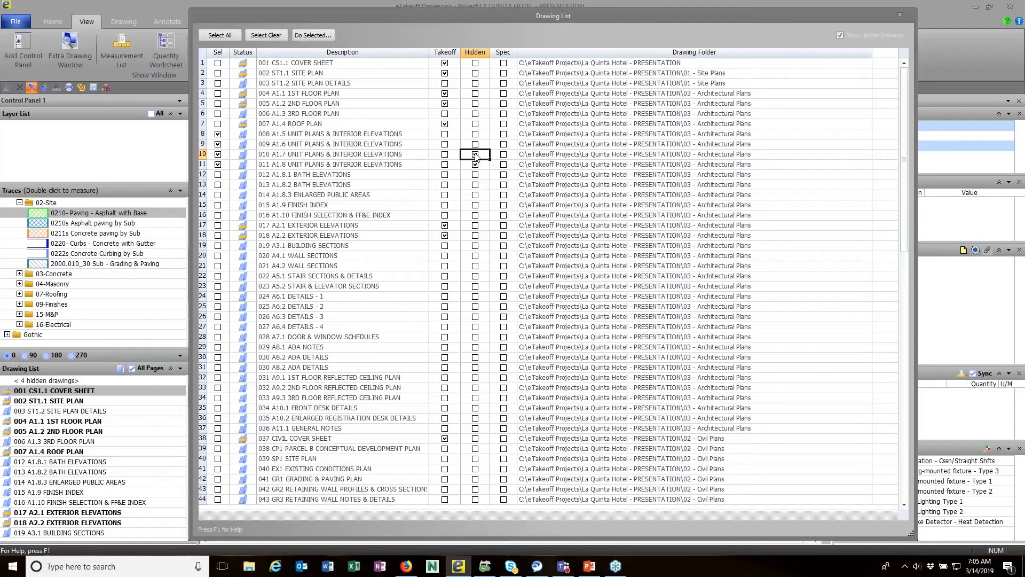
{"action": "left_click", "coordinate": [476, 164]}
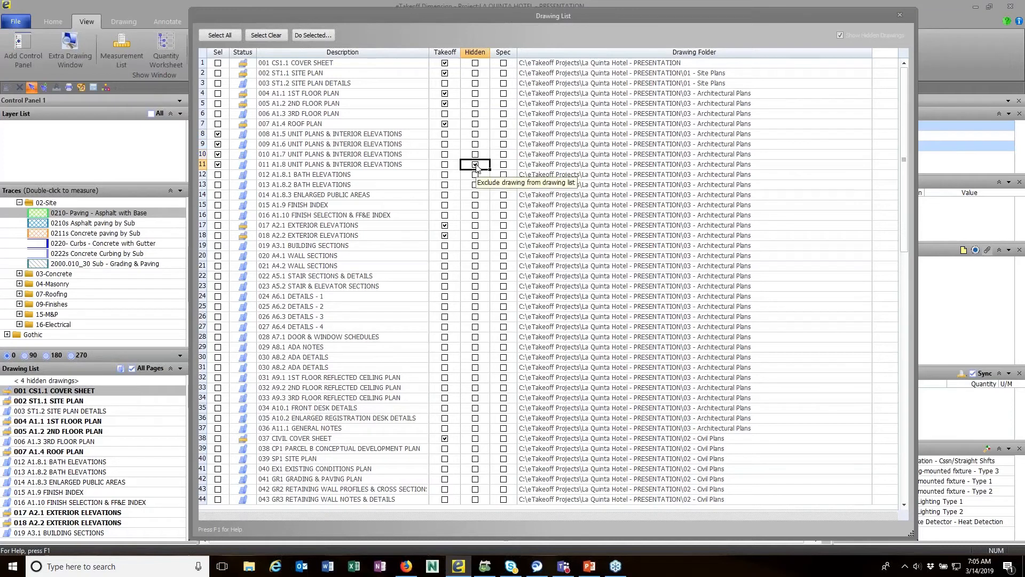
{"action": "left_click", "coordinate": [902, 10]}
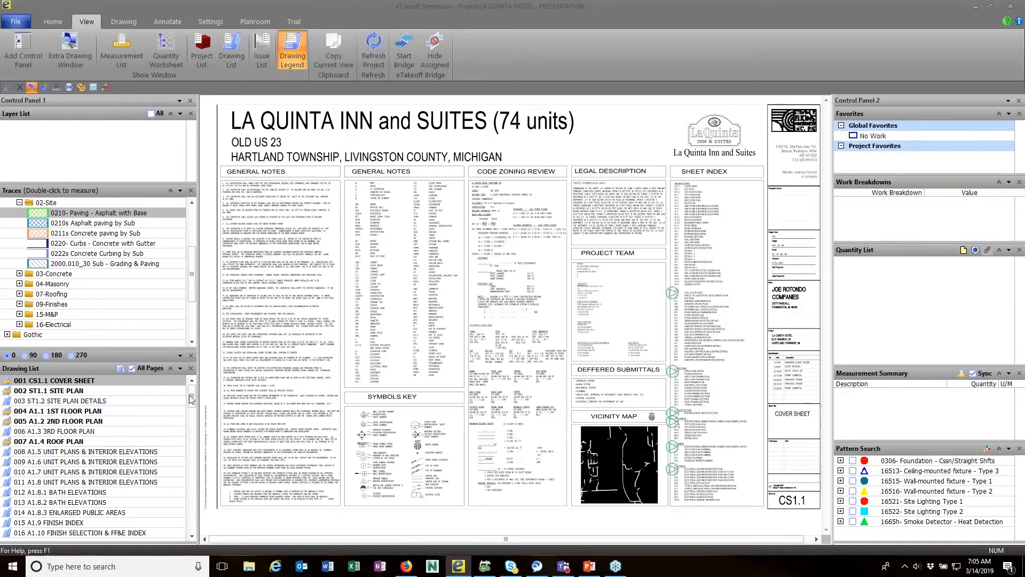
Step: Open 002 ST1.1 SITE PLAN and measure a four-point area of about 7,606 SqFt above the hotel using 0210- Paving - Asphalt with Base
{"action": "left_click", "coordinate": [78, 391]}
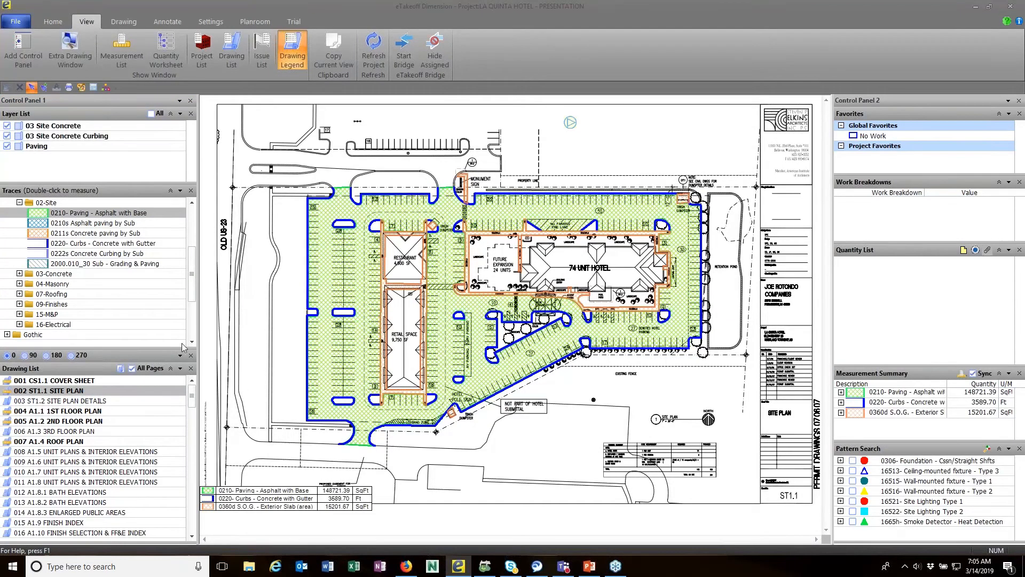
{"action": "mouse_move", "coordinate": [328, 278]}
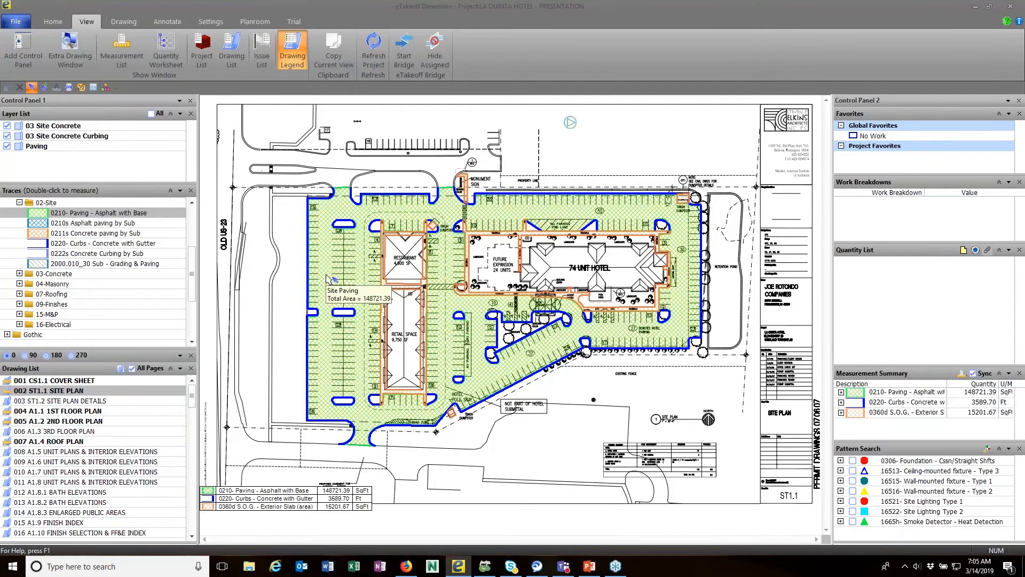
{"action": "left_click", "coordinate": [118, 214]}
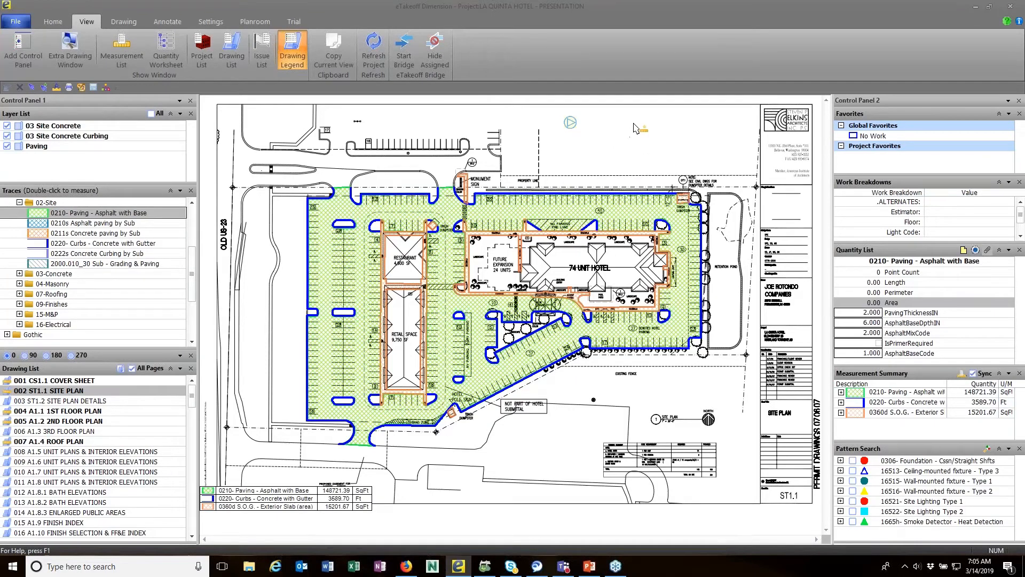
{"action": "left_click", "coordinate": [598, 129]}
{"action": "left_click", "coordinate": [647, 116]}
{"action": "left_click", "coordinate": [611, 161]}
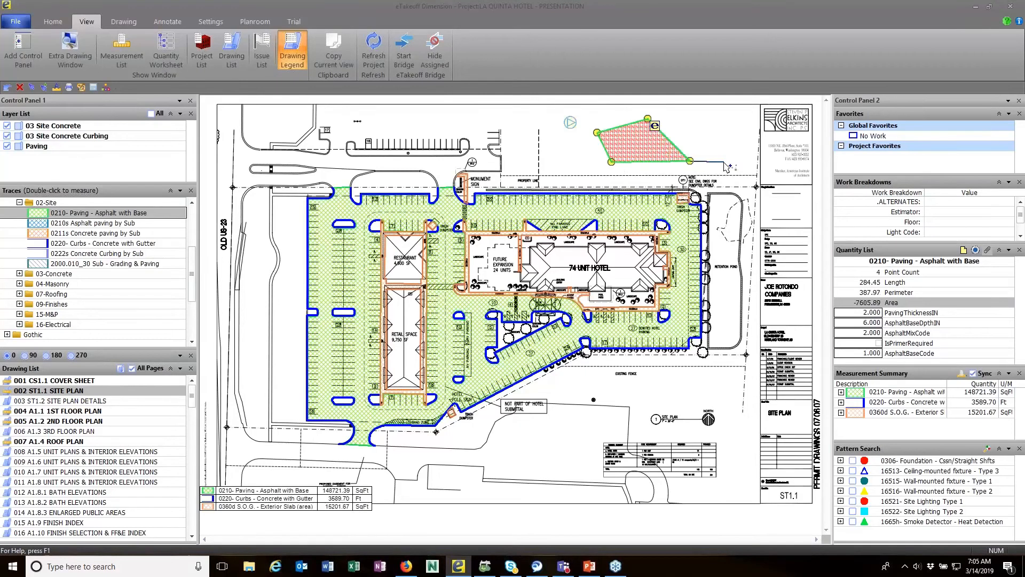
{"action": "left_click", "coordinate": [690, 160]}
{"action": "key", "text": "Escape"}
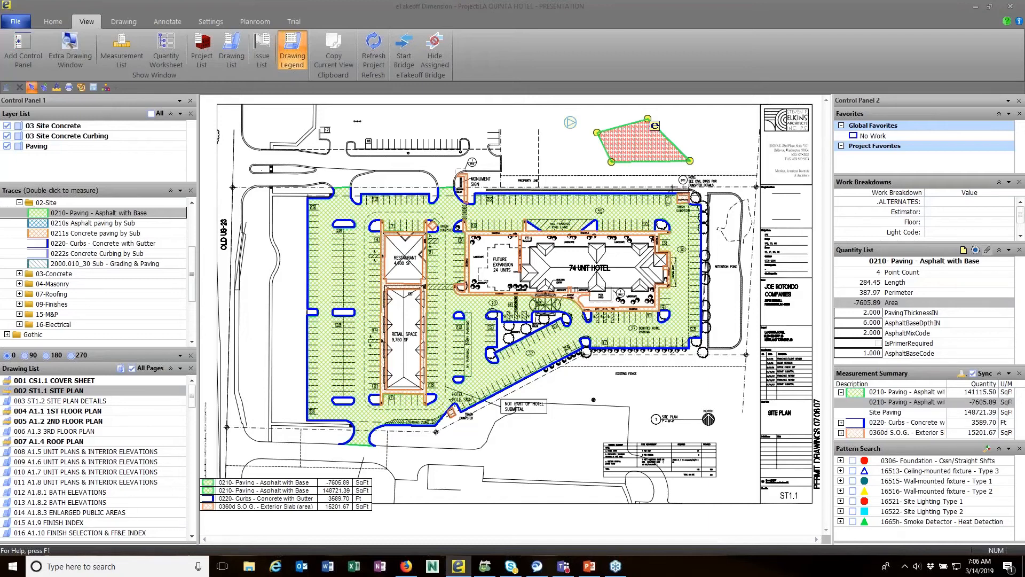
Step: Reverse the point order of the new four-point asphalt paving measurement
{"action": "right_click", "coordinate": [676, 165]}
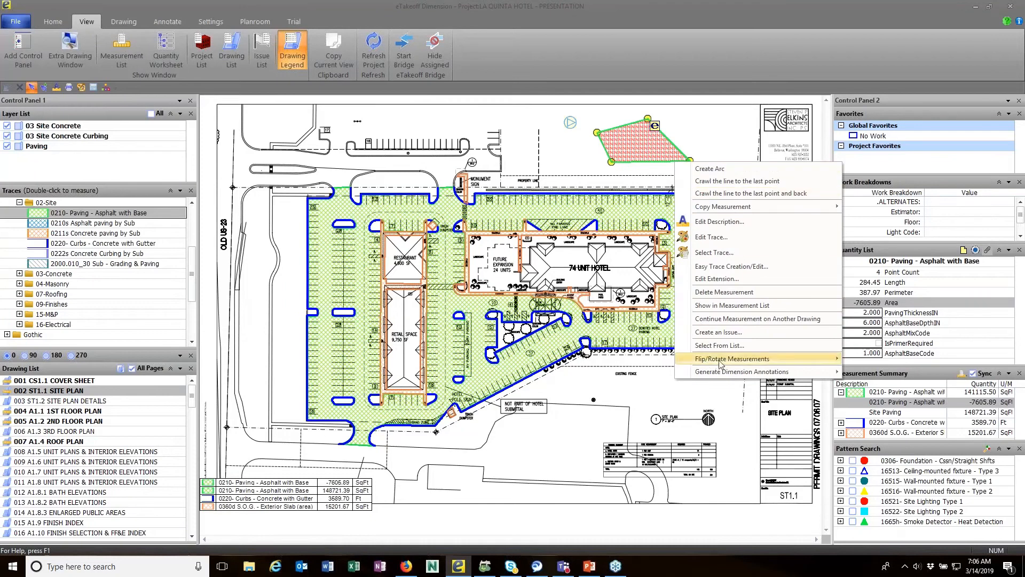
{"action": "mouse_move", "coordinate": [713, 363]}
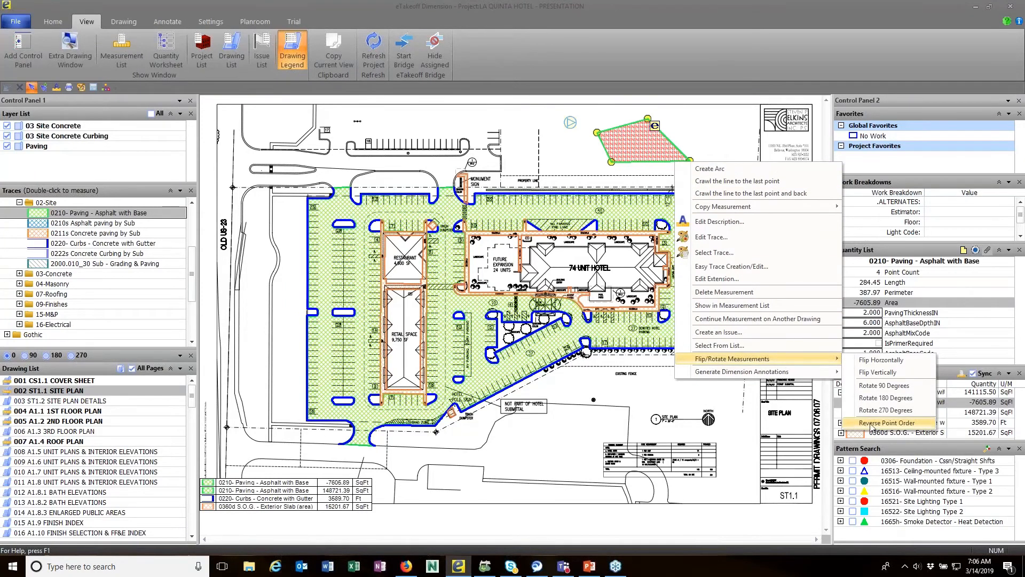
{"action": "left_click", "coordinate": [872, 424]}
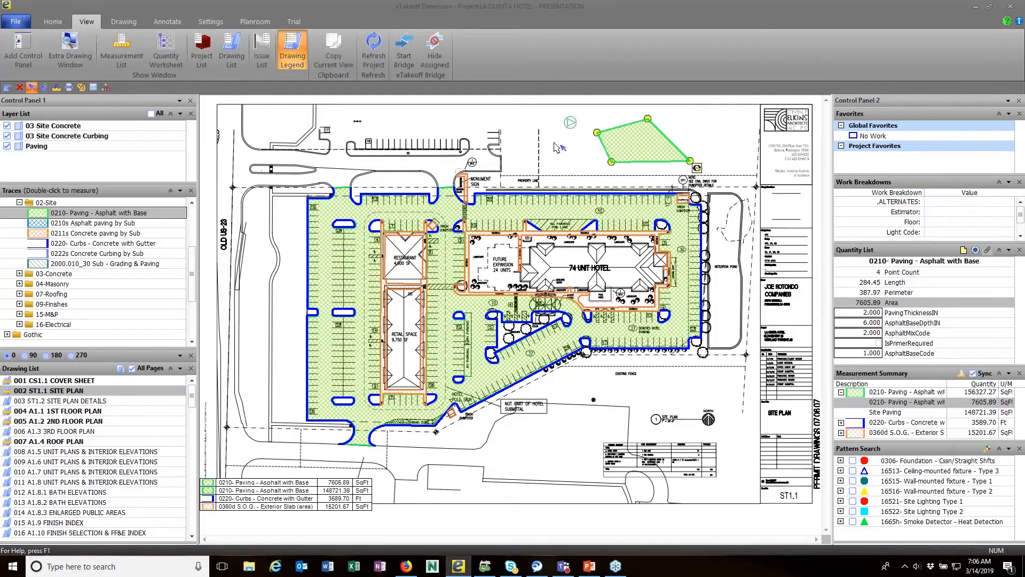
Step: Reverse the four-point paving measurement's point order once more and delete that measurement from the site plan
{"action": "right_click", "coordinate": [617, 145]}
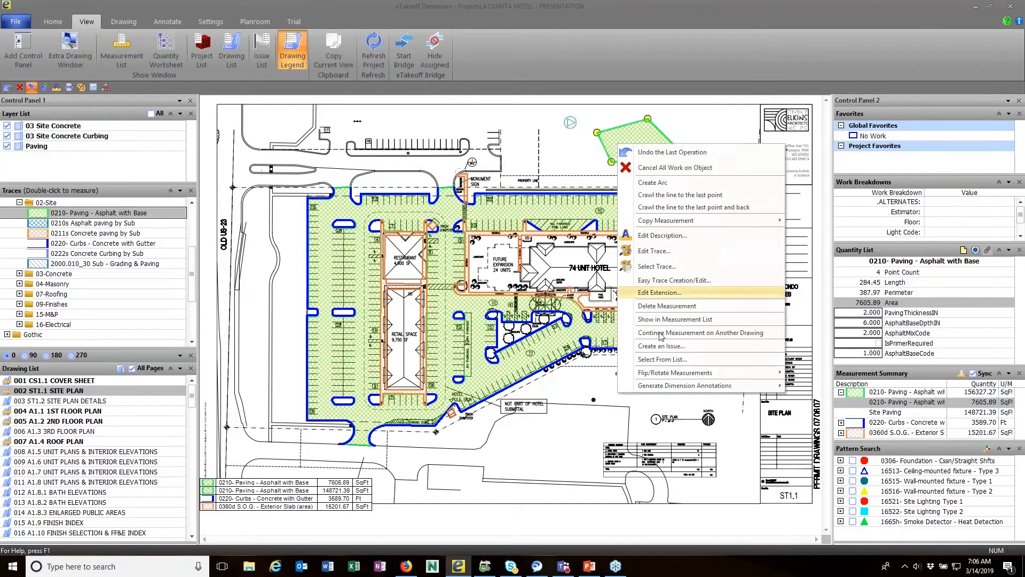
{"action": "mouse_move", "coordinate": [693, 373]}
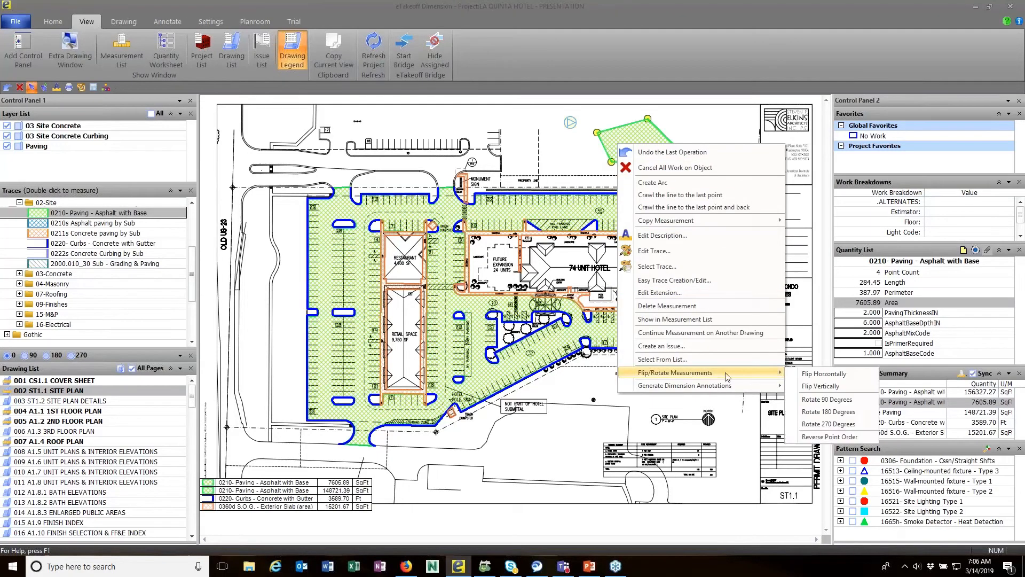
{"action": "left_click", "coordinate": [809, 439]}
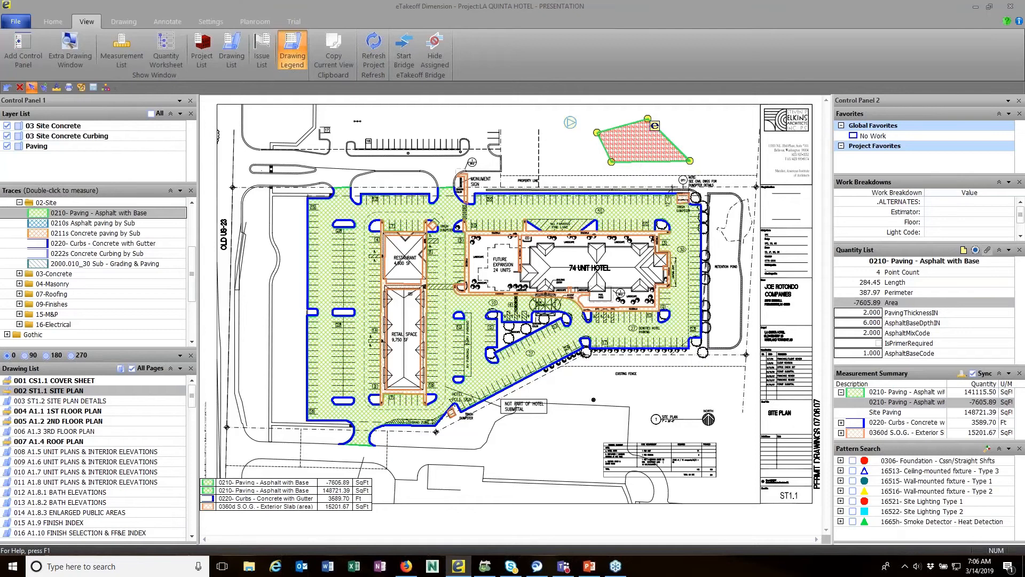
{"action": "key", "text": "Delete"}
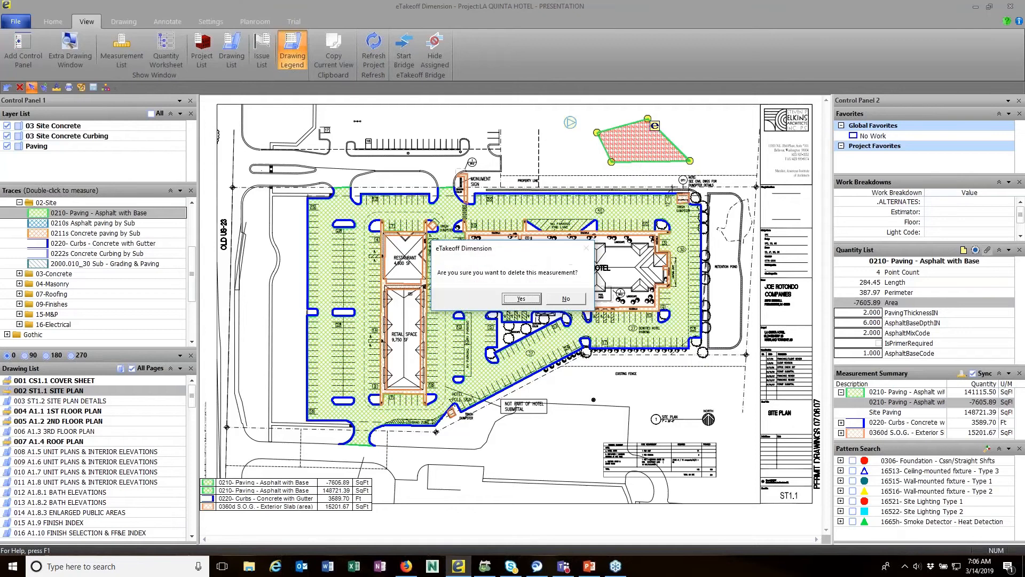
{"action": "left_click", "coordinate": [522, 299]}
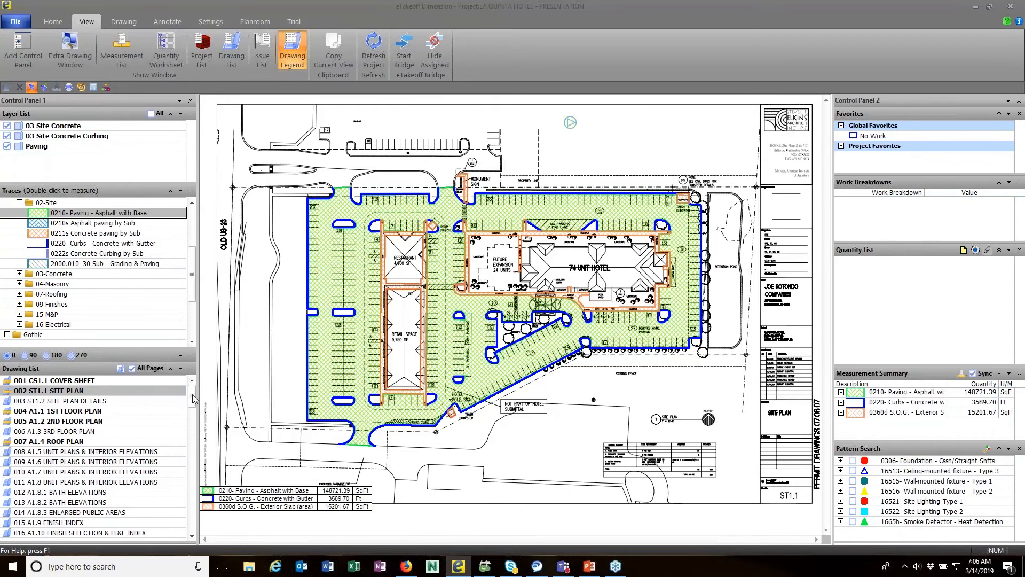
Step: Open drawing 200 A4-03 INT ELEVATIONS and compare it with new drawing 201 A403 INTERIOR ELEV - ADDENDA 1, accepting the alignment at rotation 0
{"action": "left_click_drag", "start_coordinate": [193, 398], "coordinate": [193, 535]}
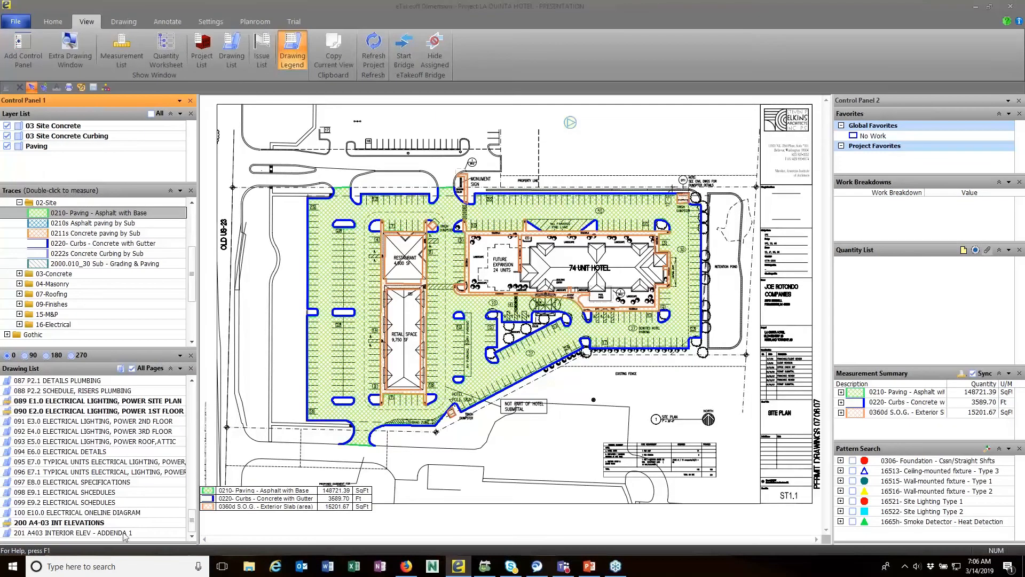
{"action": "double_click", "coordinate": [75, 523]}
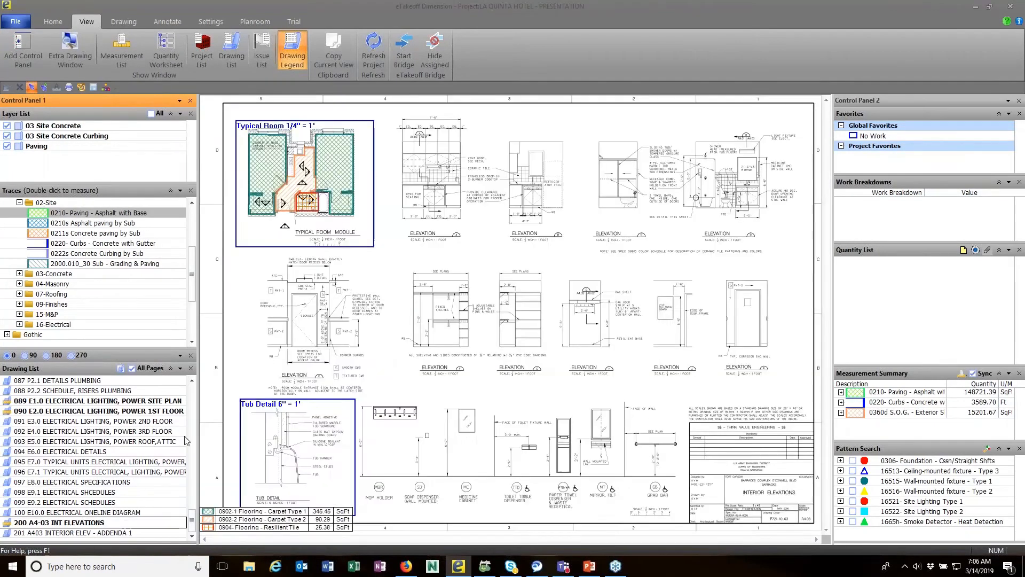
{"action": "left_click", "coordinate": [121, 24]}
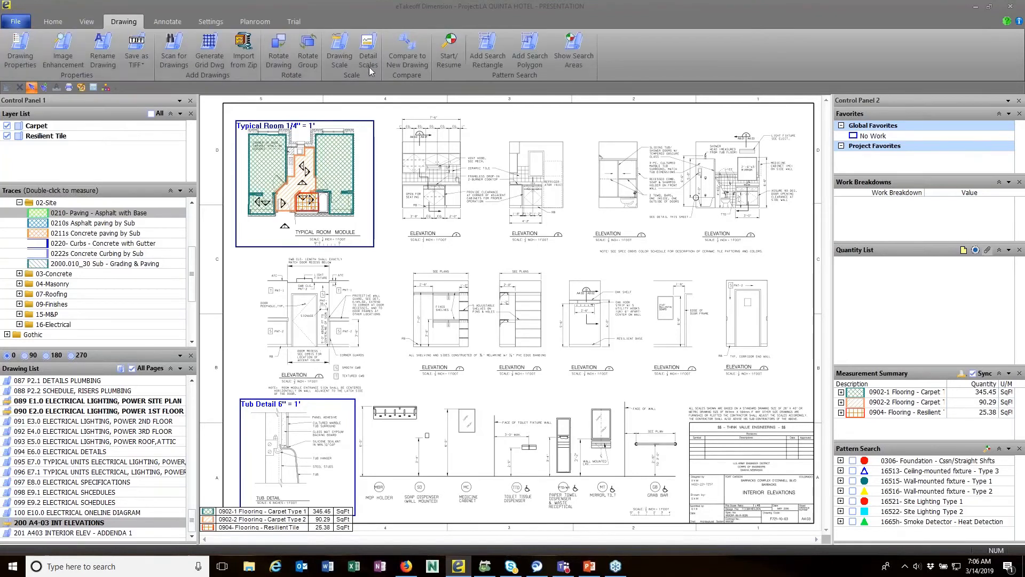
{"action": "left_click", "coordinate": [398, 66]}
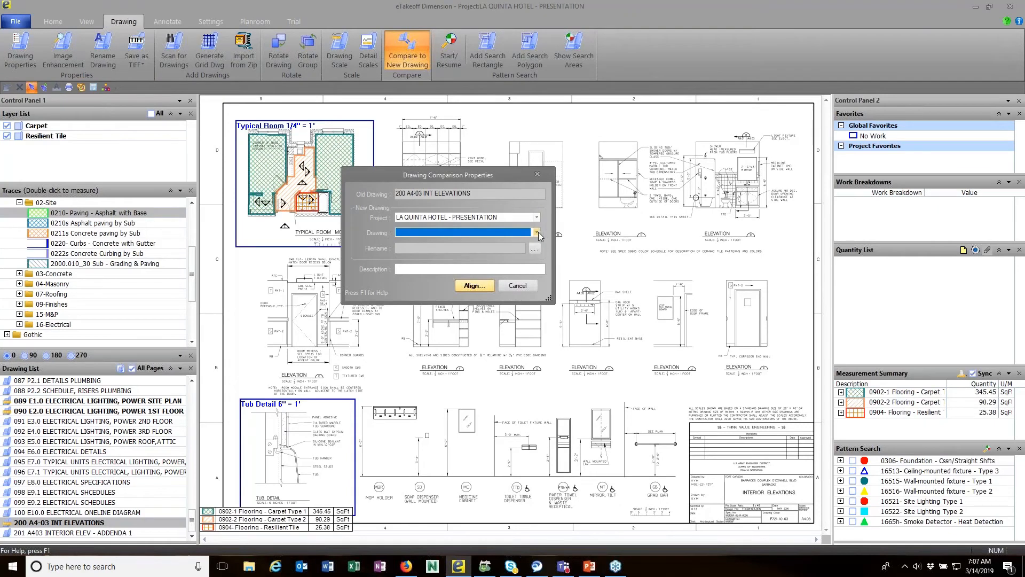
{"action": "left_click", "coordinate": [537, 232]}
{"action": "left_click_drag", "start_coordinate": [537, 250], "coordinate": [538, 294]}
{"action": "left_click", "coordinate": [478, 298]}
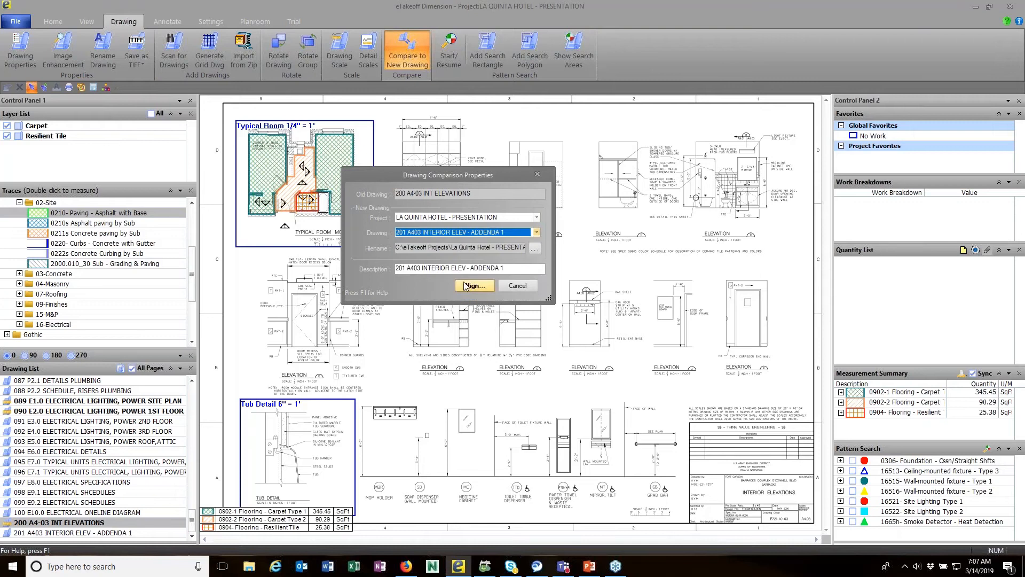
{"action": "left_click", "coordinate": [473, 286]}
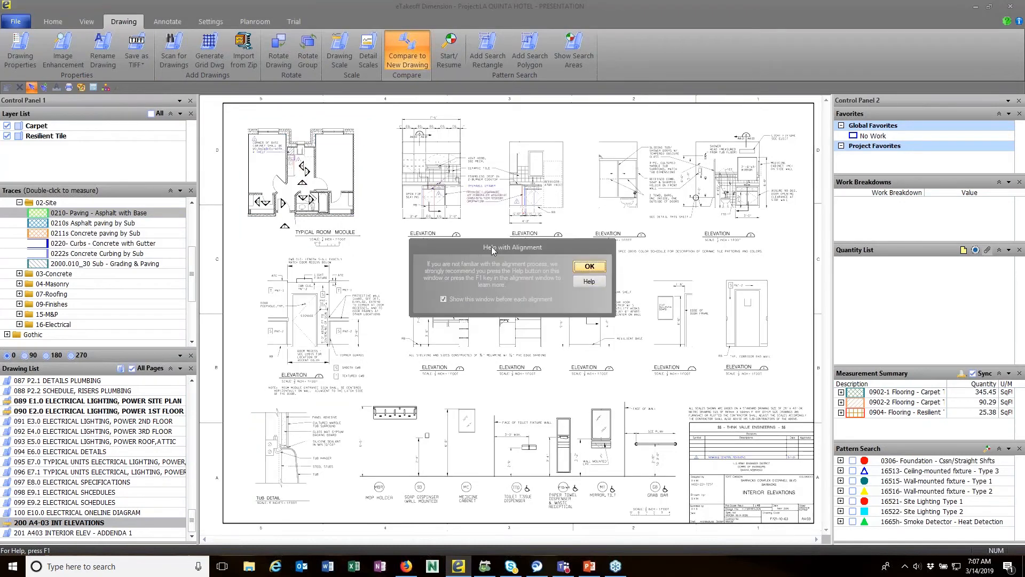
{"action": "left_click", "coordinate": [589, 267]}
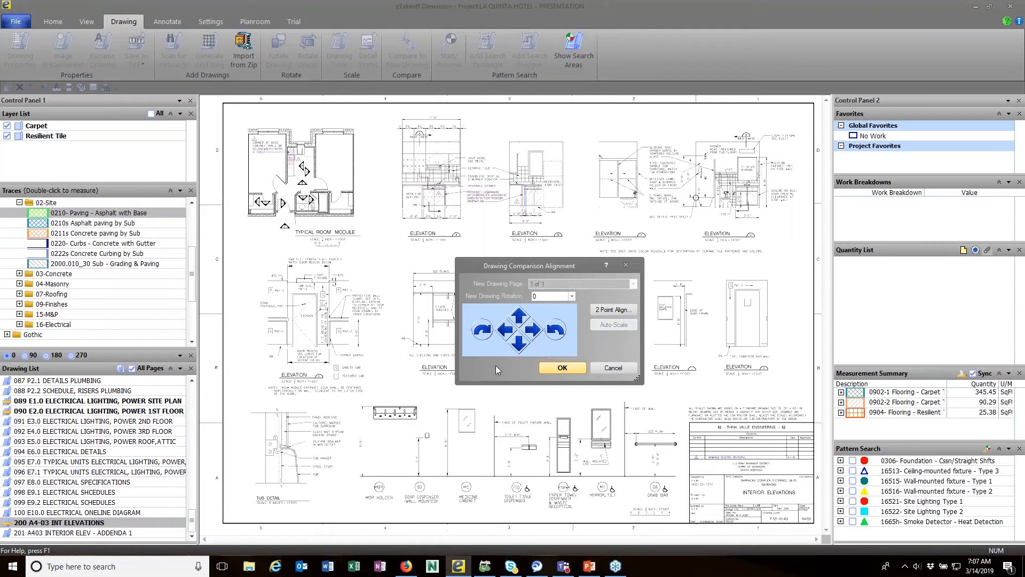
{"action": "left_click", "coordinate": [562, 368]}
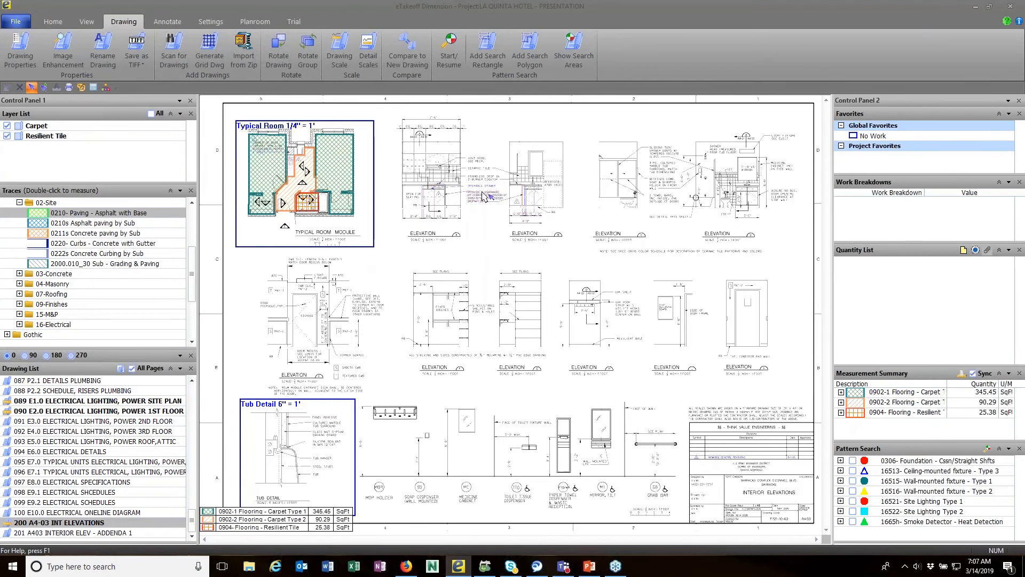
Step: Set the drawing comparison to Emphasize New and view the changed cabinet notes at elevations A and B
{"action": "scroll", "coordinate": [483, 195], "scroll_direction": "up", "scroll_amount": 5}
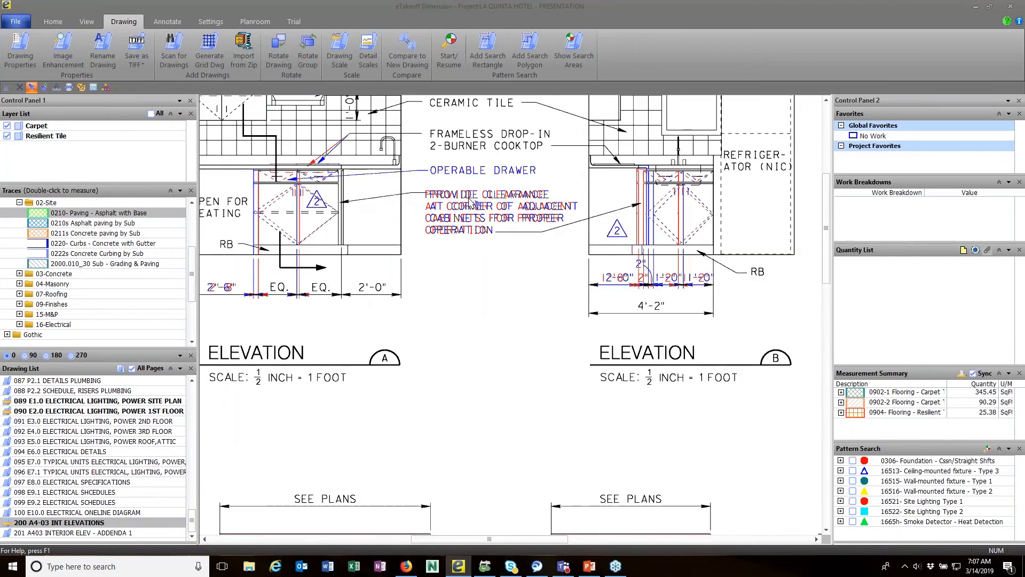
{"action": "right_click", "coordinate": [468, 171]}
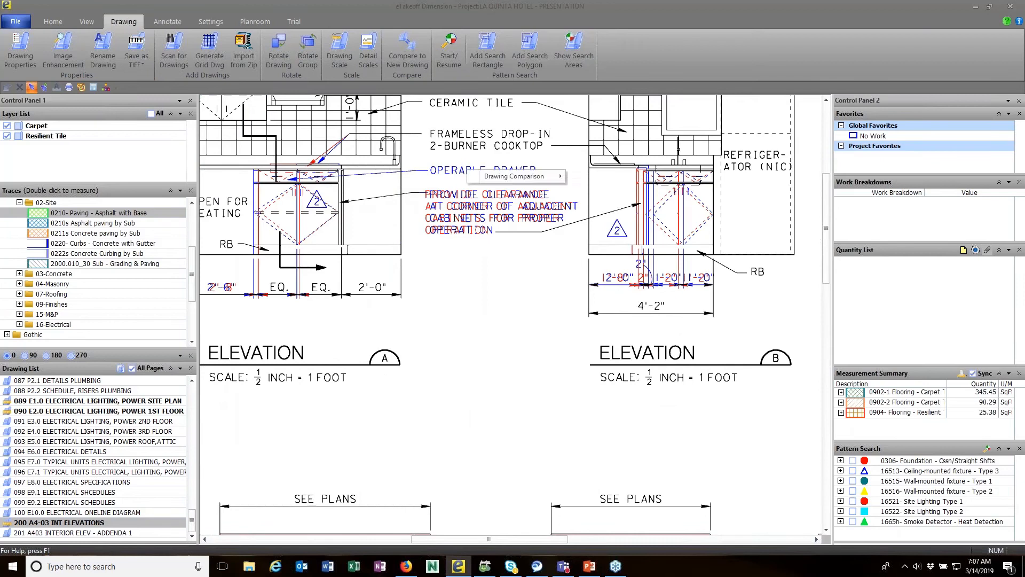
{"action": "mouse_move", "coordinate": [522, 182]}
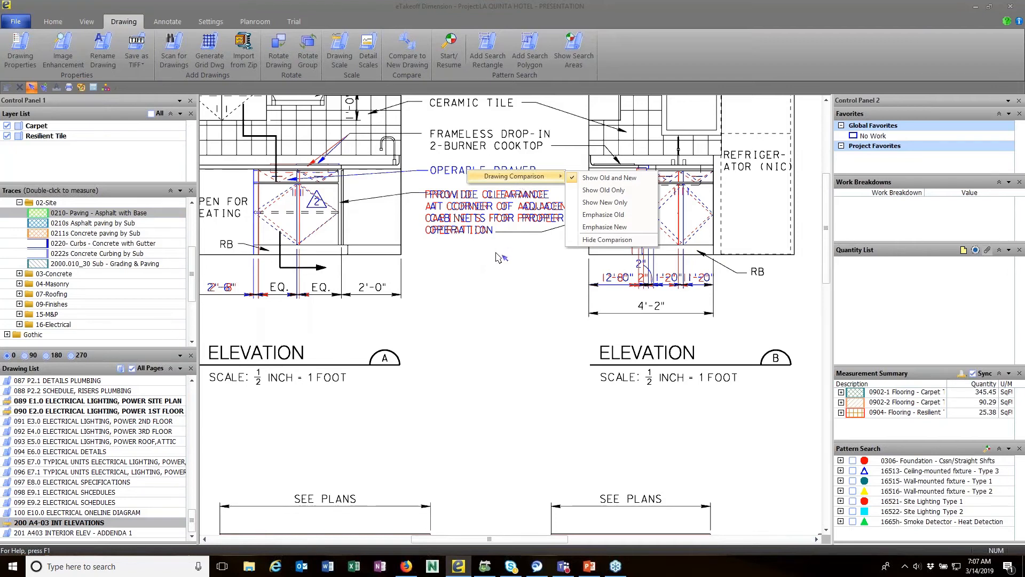
{"action": "left_click", "coordinate": [517, 242]}
{"action": "right_click", "coordinate": [504, 175]}
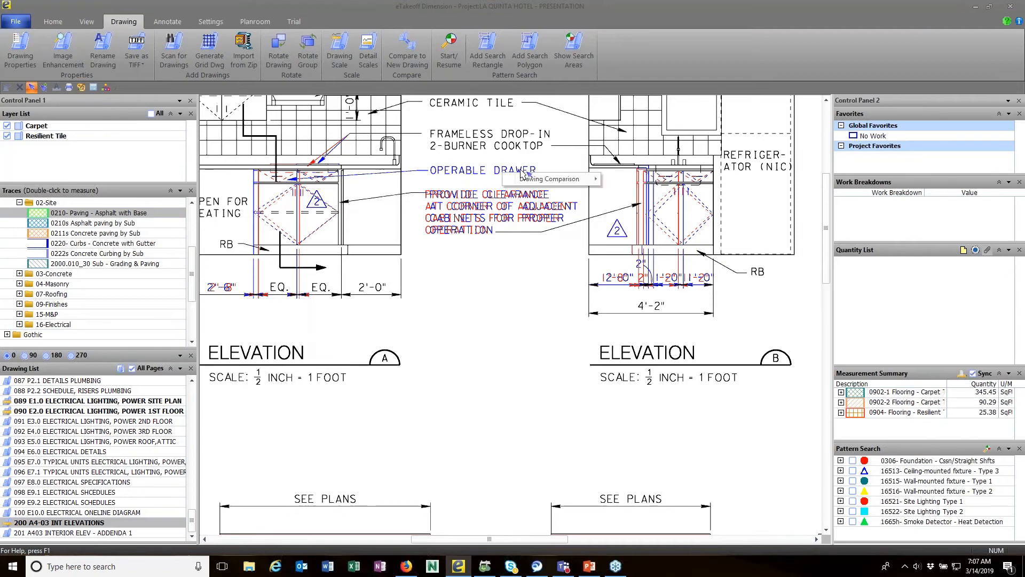
{"action": "mouse_move", "coordinate": [527, 181]}
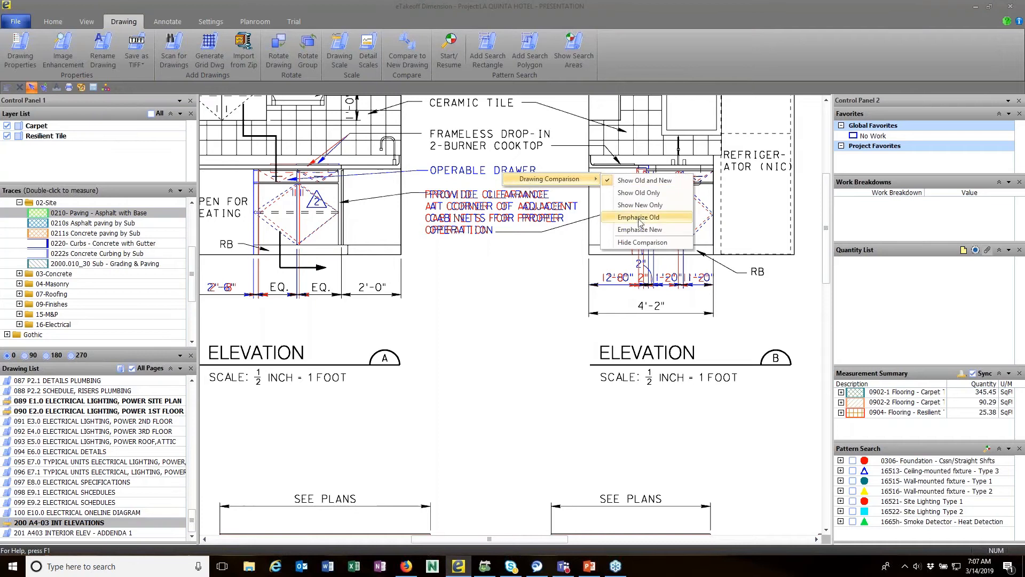
{"action": "left_click", "coordinate": [662, 230]}
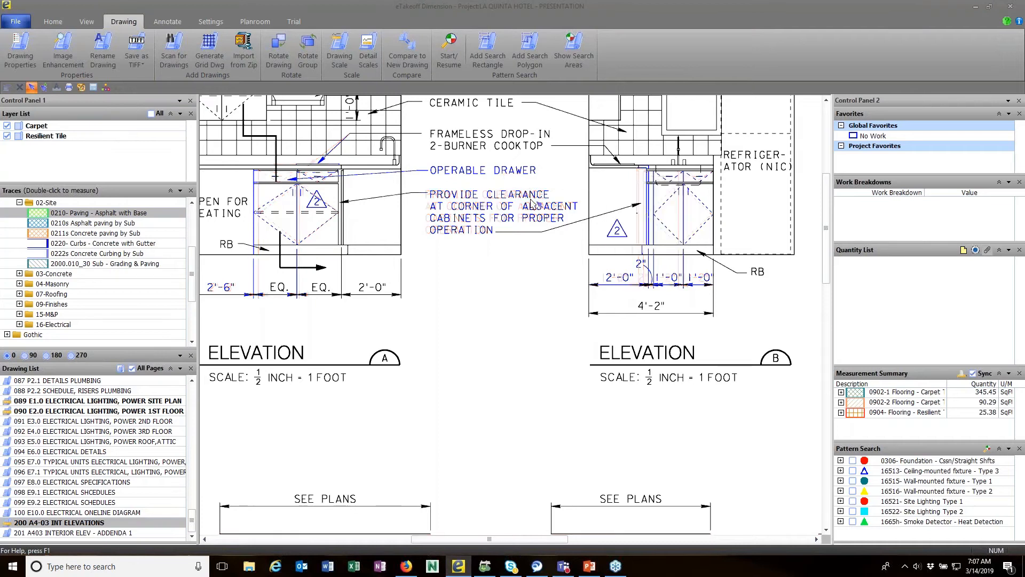
Step: Set the drawing comparison back to Show Old and New
{"action": "right_click", "coordinate": [515, 171]}
{"action": "mouse_move", "coordinate": [555, 175]}
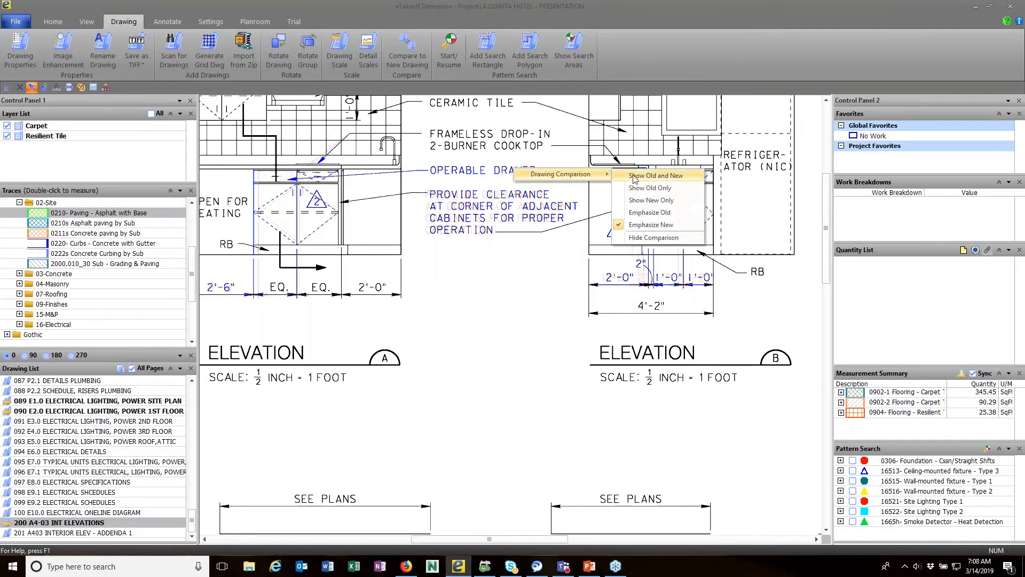
{"action": "left_click", "coordinate": [667, 176]}
{"action": "scroll", "coordinate": [488, 259], "scroll_direction": "down", "scroll_amount": 3}
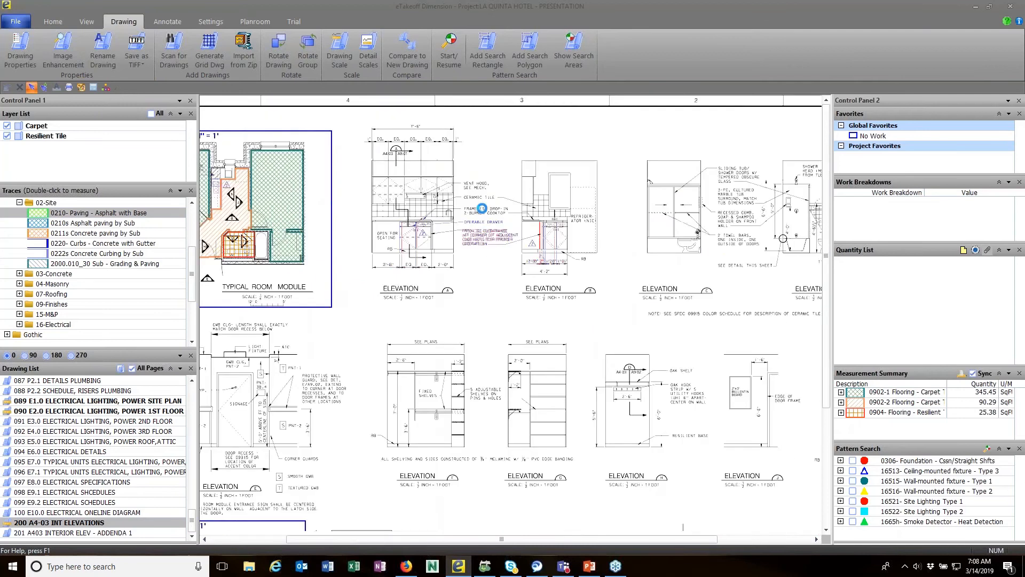
{"action": "scroll", "coordinate": [306, 165], "scroll_direction": "up", "scroll_amount": 3}
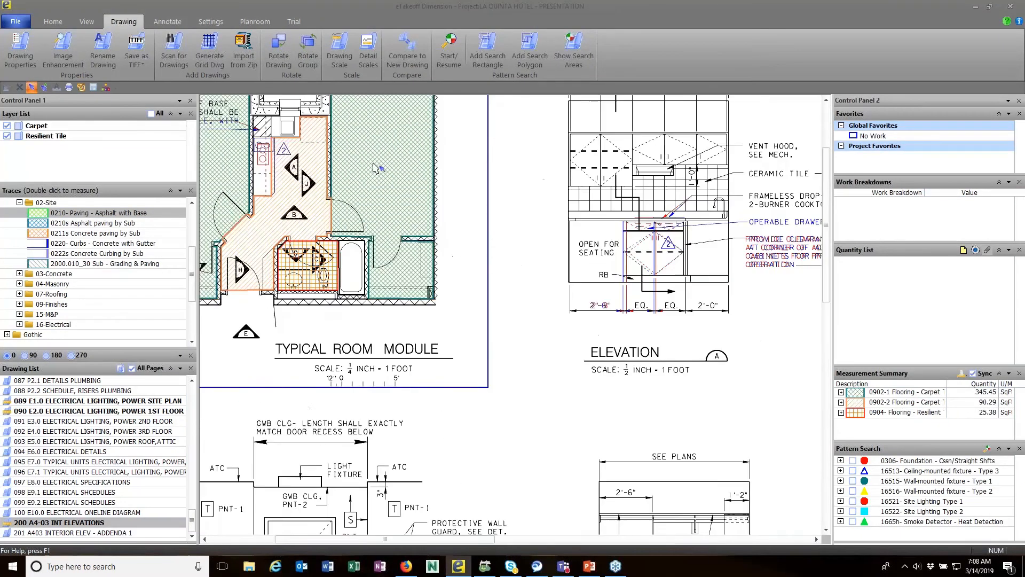
Step: View the quantities that can be copied from the Std Guest Room Carpet measurement in the Typical Room Module
{"action": "left_click", "coordinate": [371, 163]}
{"action": "right_click", "coordinate": [371, 163]}
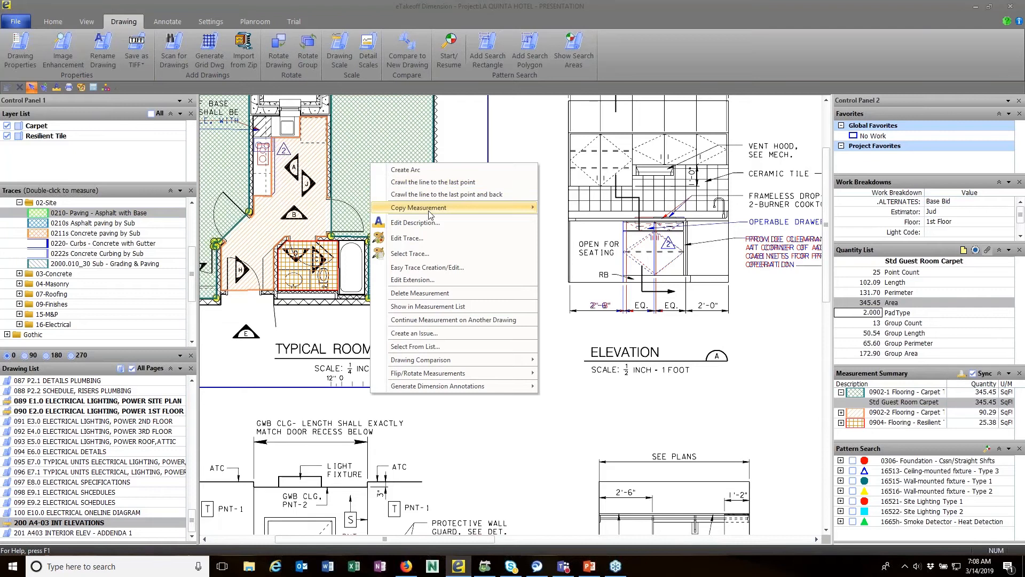
{"action": "mouse_move", "coordinate": [431, 214]}
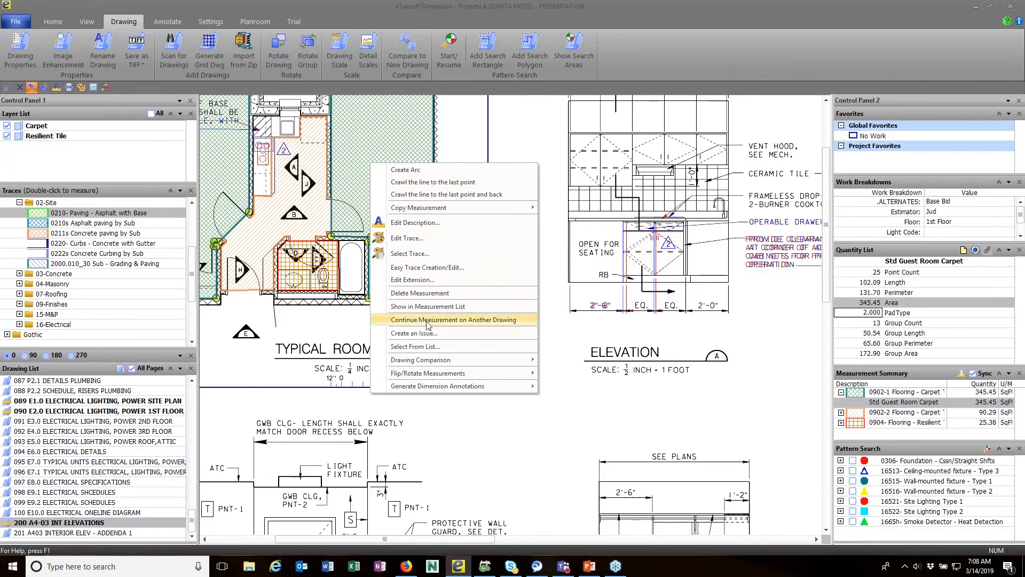
{"action": "mouse_move", "coordinate": [430, 374]}
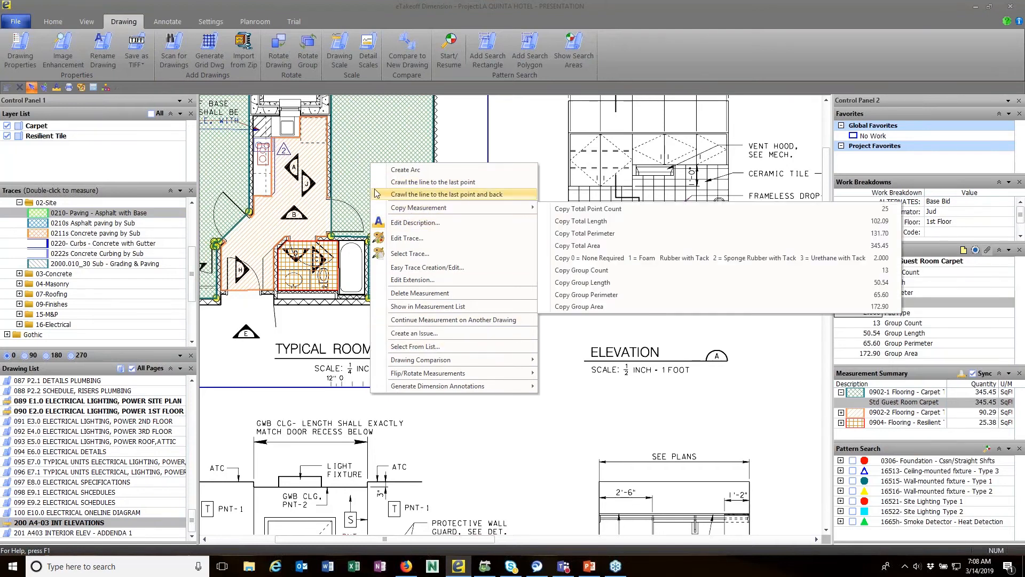
{"action": "left_click", "coordinate": [164, 26]}
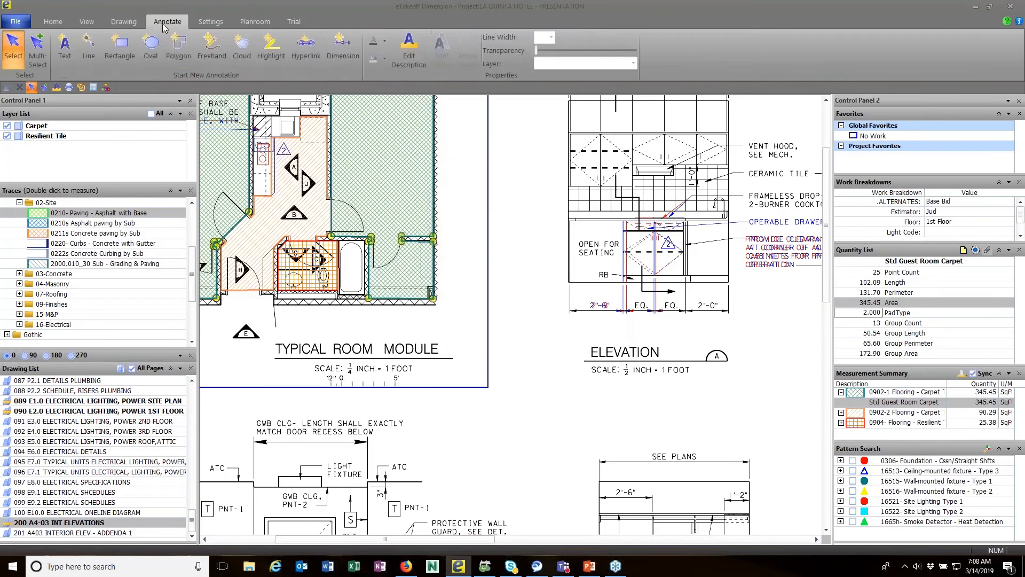
{"action": "right_click", "coordinate": [360, 190]}
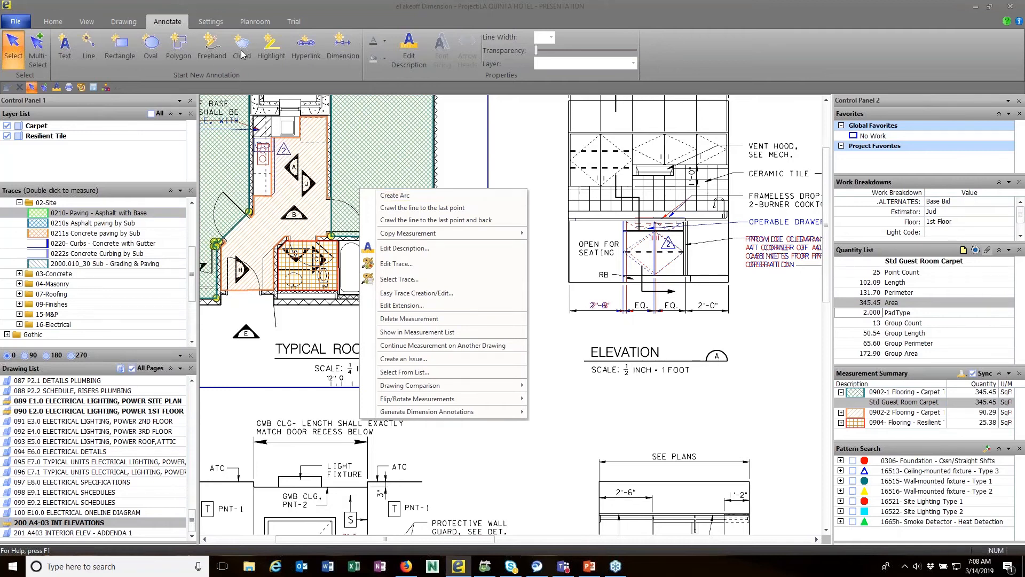
{"action": "left_click", "coordinate": [360, 169]}
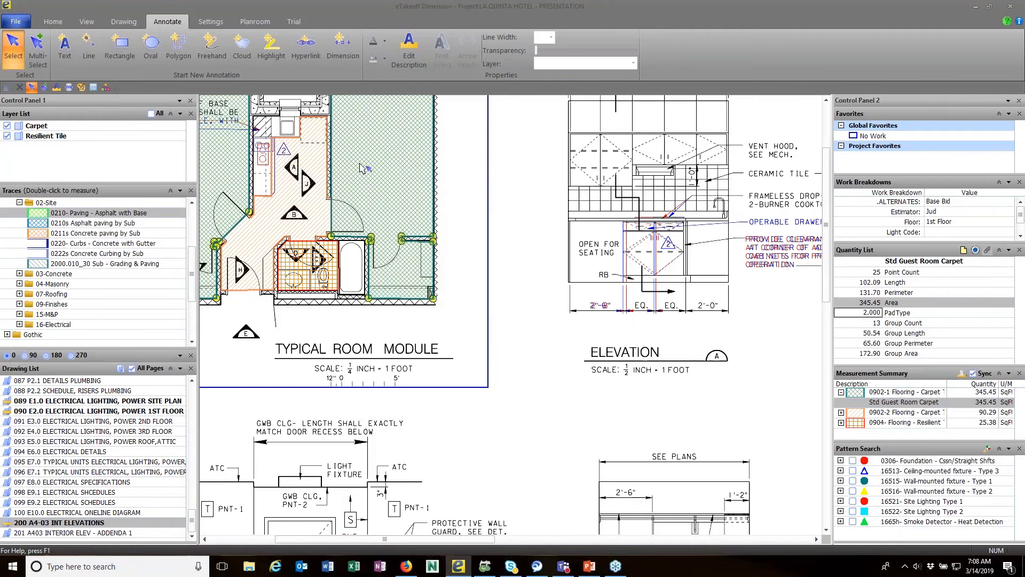
Step: Try to copy the Hallway Carpet measurement with its assignments to new drawing 201 A403 INTERIOR ELEV - ADDENDA 1, and cancel the copy
{"action": "left_click", "coordinate": [304, 252]}
{"action": "left_click", "coordinate": [265, 215]}
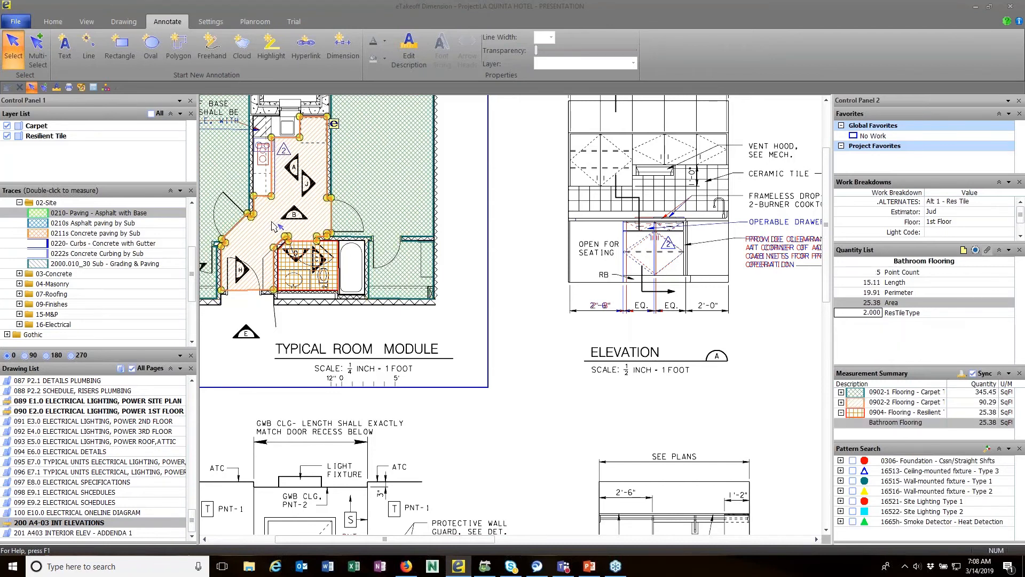
{"action": "right_click", "coordinate": [264, 215]}
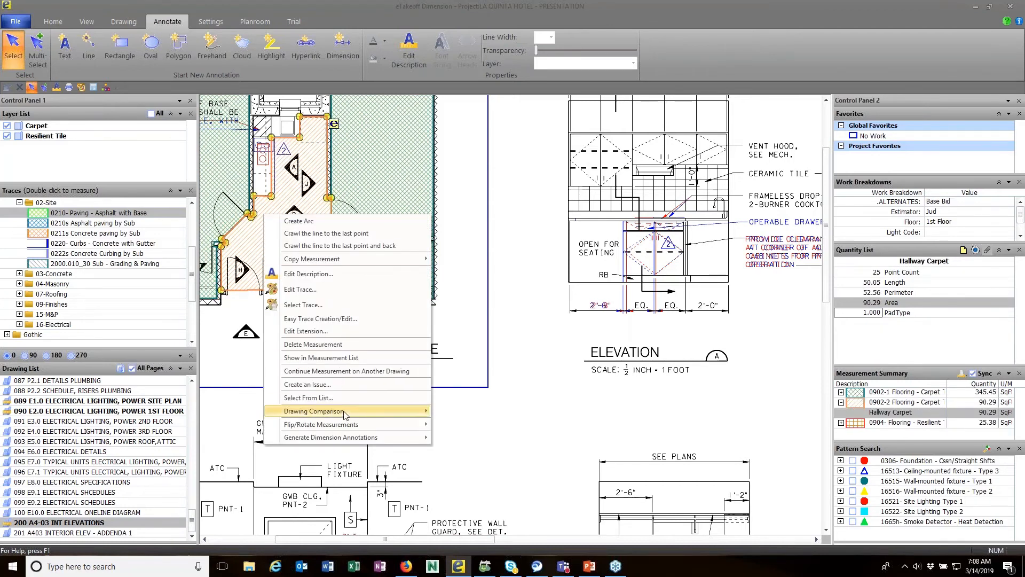
{"action": "mouse_move", "coordinate": [344, 415]}
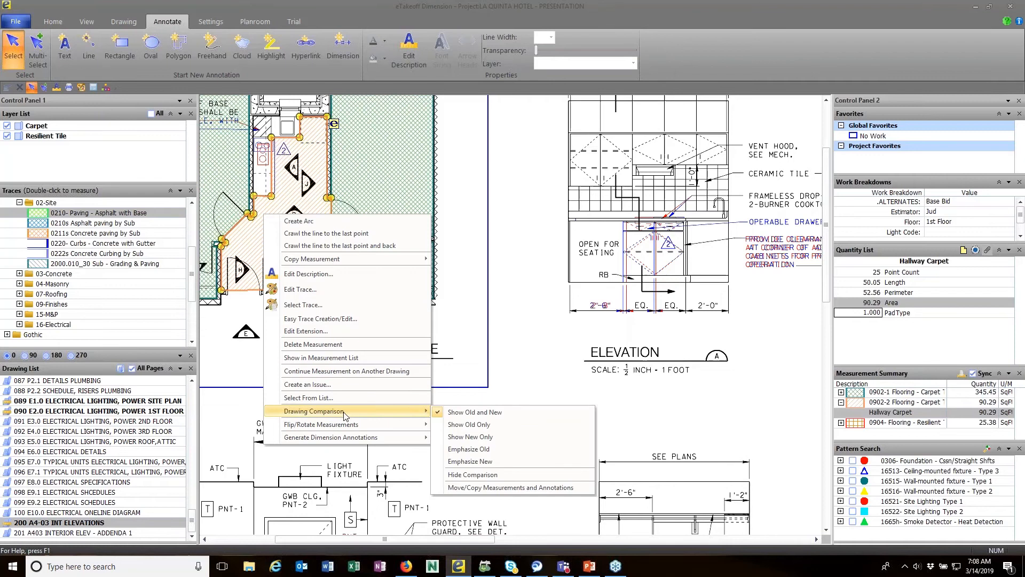
{"action": "left_click", "coordinate": [473, 488]}
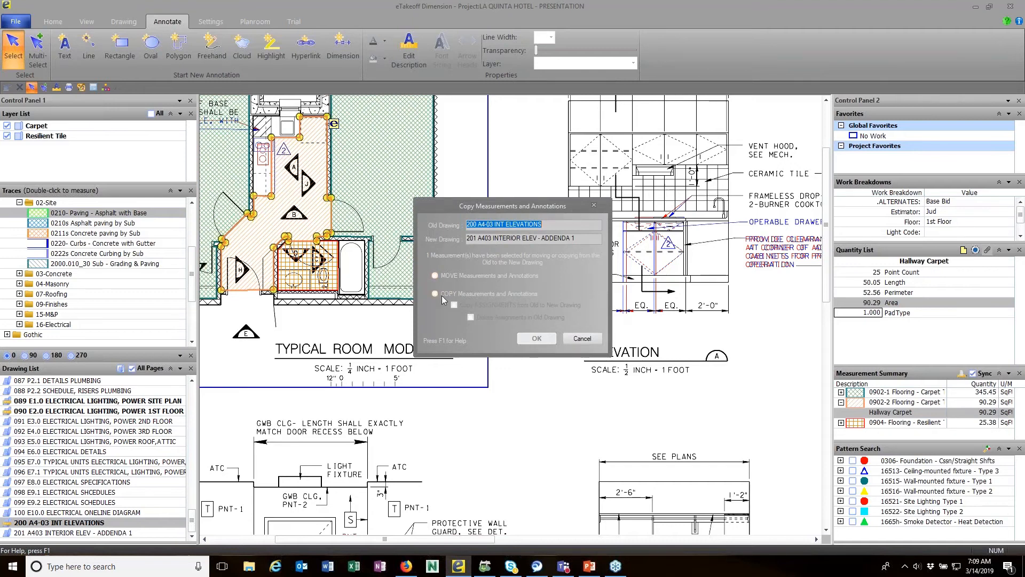
{"action": "left_click", "coordinate": [435, 294]}
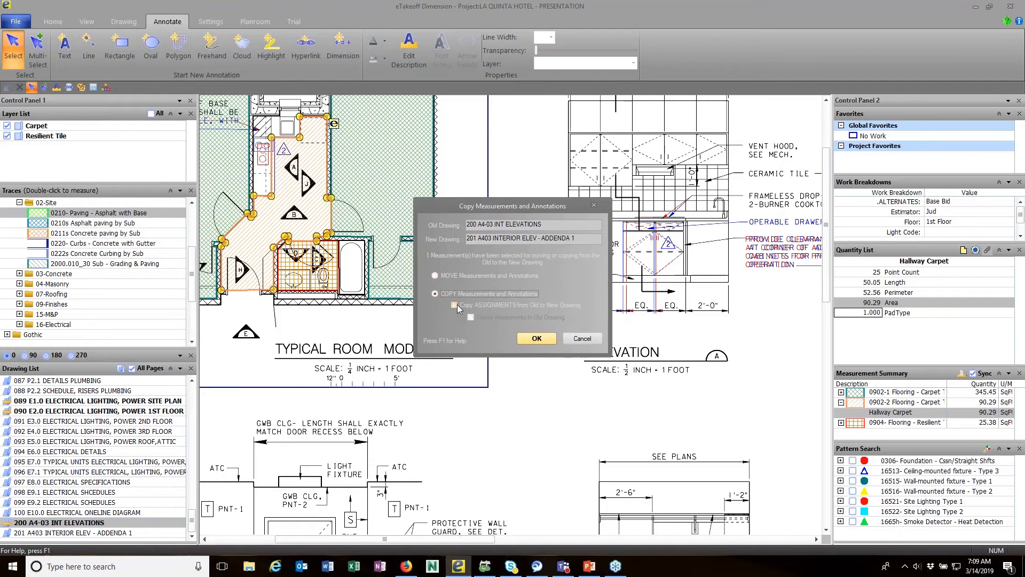
{"action": "left_click", "coordinate": [454, 306]}
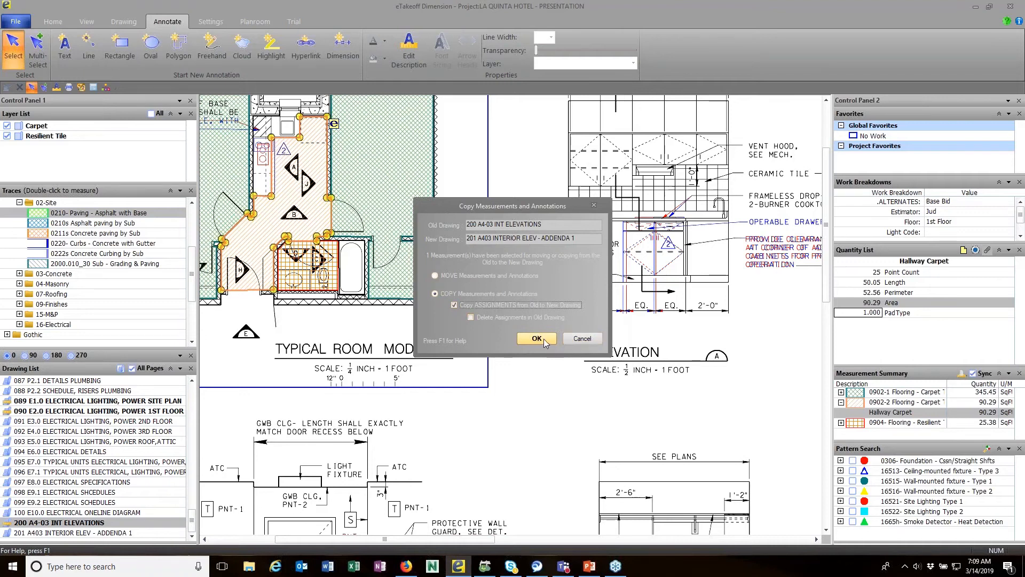
{"action": "left_click", "coordinate": [584, 338]}
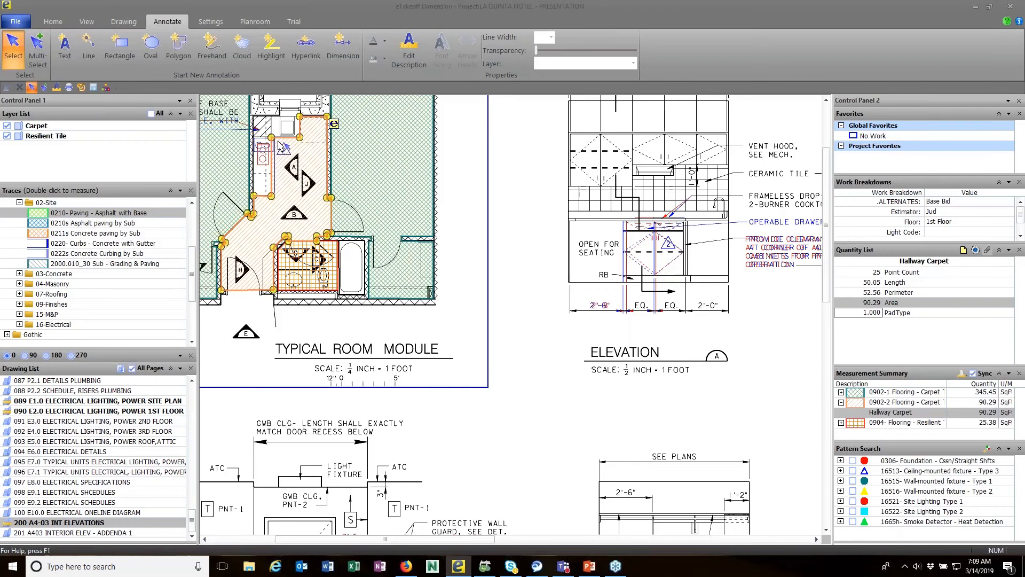
Step: Move the two Hallway Carpet measurement points at the kitchen counter's outer corners onto the revised blue counter edge
{"action": "middle_click_drag", "start_coordinate": [279, 139], "coordinate": [367, 196]}
{"action": "scroll", "coordinate": [368, 198], "scroll_direction": "up", "scroll_amount": 5}
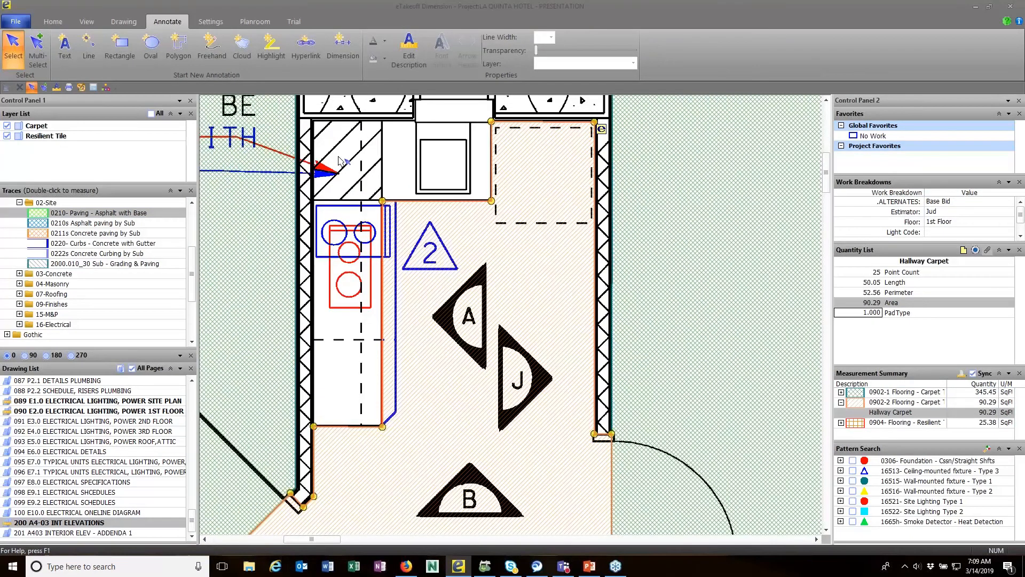
{"action": "left_click", "coordinate": [53, 22]}
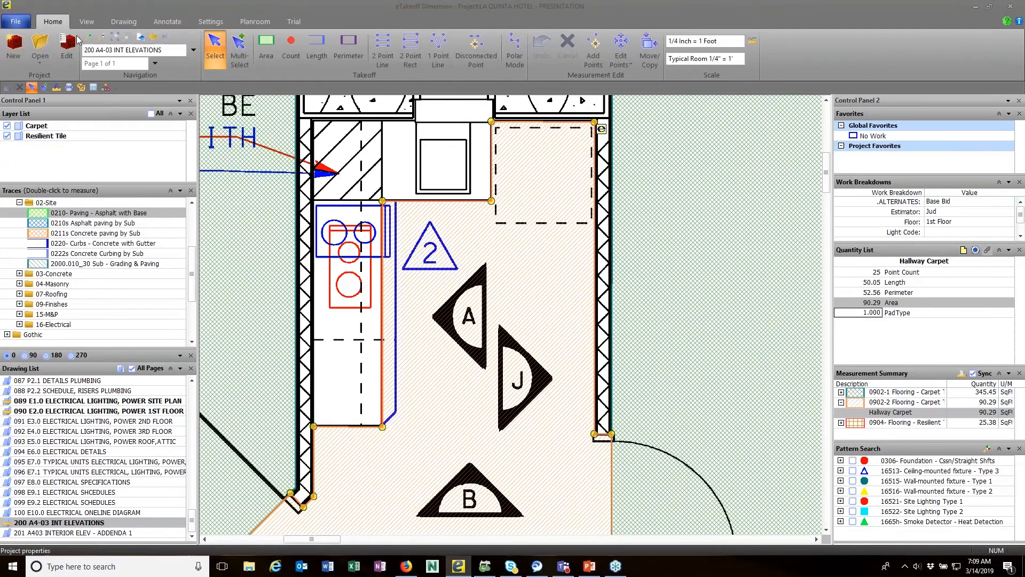
{"action": "left_click", "coordinate": [621, 59]}
{"action": "left_click", "coordinate": [668, 76]}
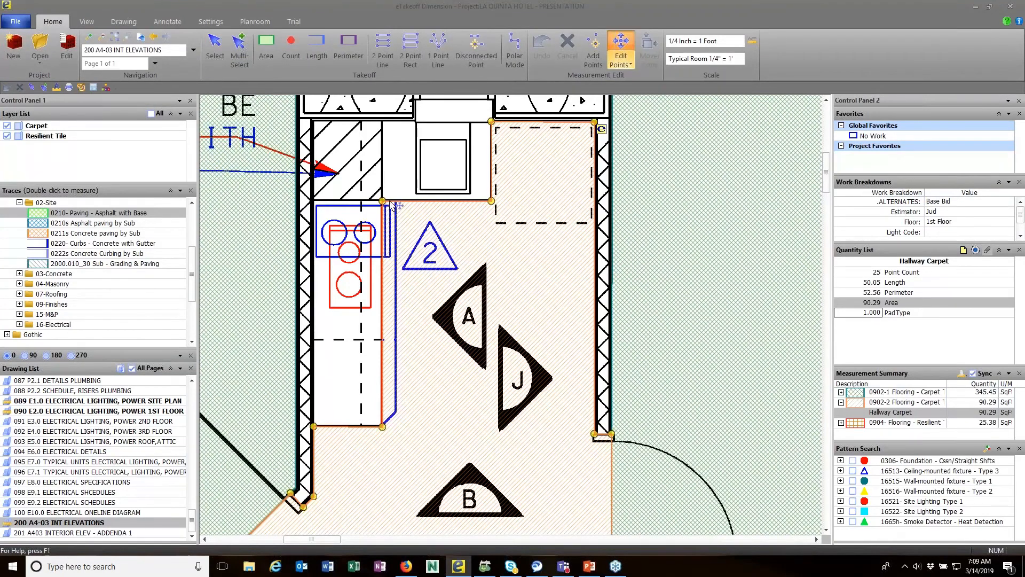
{"action": "left_click_drag", "start_coordinate": [382, 201], "coordinate": [395, 201]}
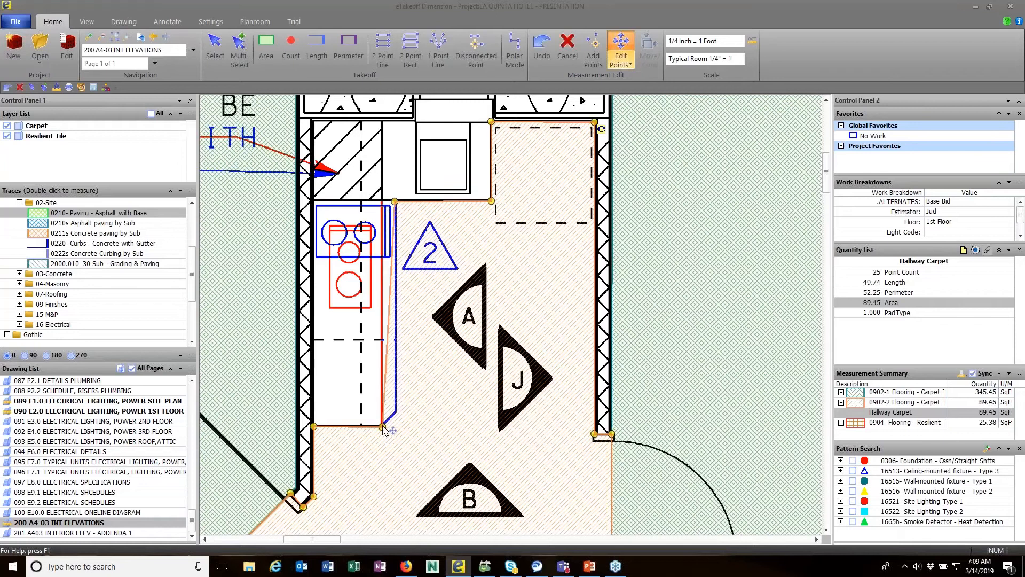
{"action": "left_click_drag", "start_coordinate": [383, 429], "coordinate": [396, 413]}
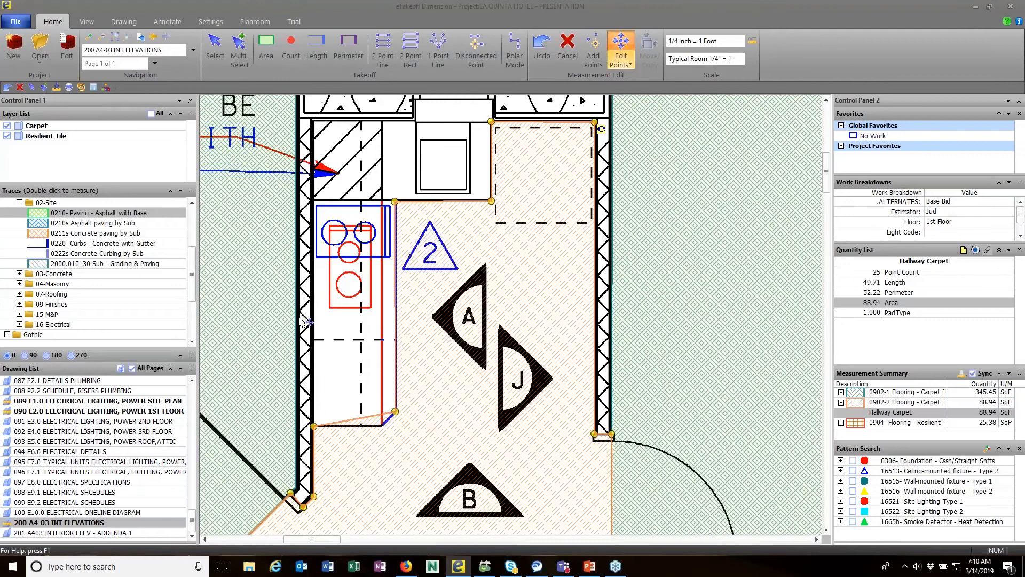
Step: Float Control Panel 1 over the drawing and dock it back along the drawing's side
{"action": "scroll", "coordinate": [306, 322], "scroll_direction": "down", "scroll_amount": 5}
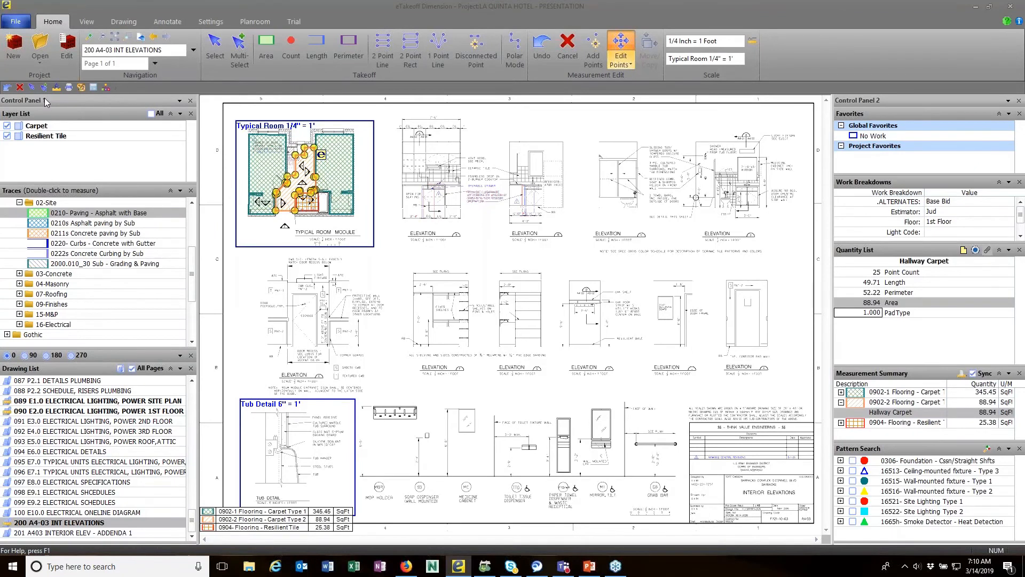
{"action": "mouse_move", "coordinate": [44, 97]}
{"action": "left_mouse_down"}
{"action": "mouse_move", "coordinate": [277, 150]}
{"action": "mouse_move", "coordinate": [395, 159]}
{"action": "left_mouse_up"}
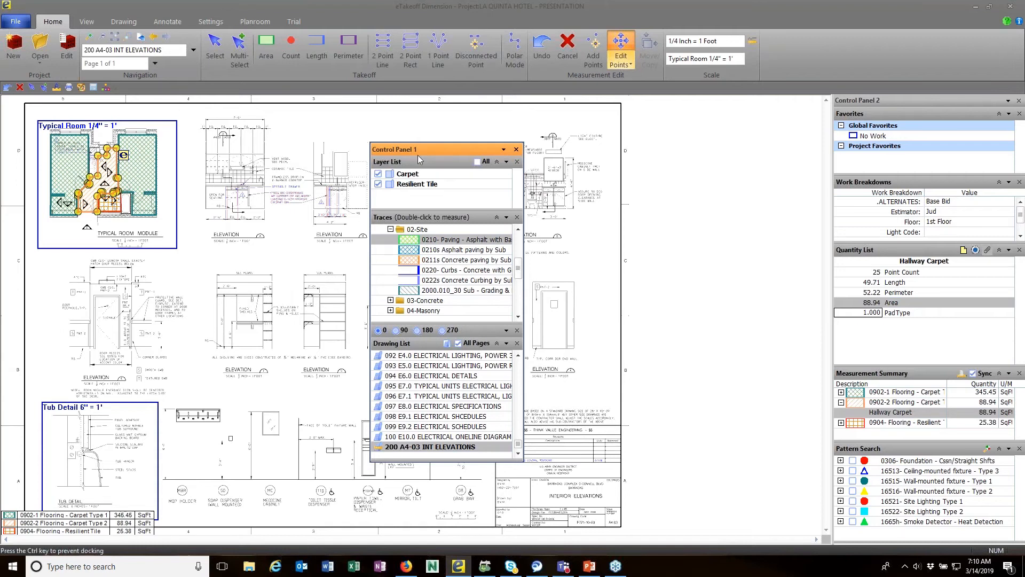
{"action": "mouse_move", "coordinate": [417, 155]}
{"action": "left_mouse_down"}
{"action": "mouse_move", "coordinate": [91, 207]}
{"action": "mouse_move", "coordinate": [115, 217]}
{"action": "mouse_move", "coordinate": [251, 193]}
{"action": "mouse_move", "coordinate": [139, 272]}
{"action": "mouse_move", "coordinate": [15, 287]}
{"action": "mouse_move", "coordinate": [8, 323]}
{"action": "left_mouse_up"}
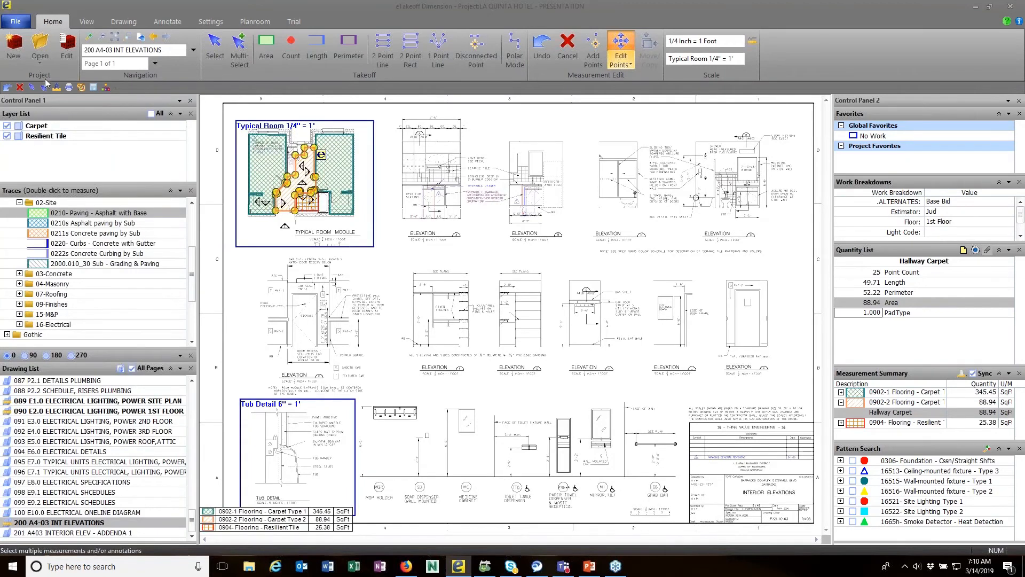
Step: Add a new control panel and dock it together with Control Panel 1 as a tabbed group
{"action": "left_click", "coordinate": [83, 23]}
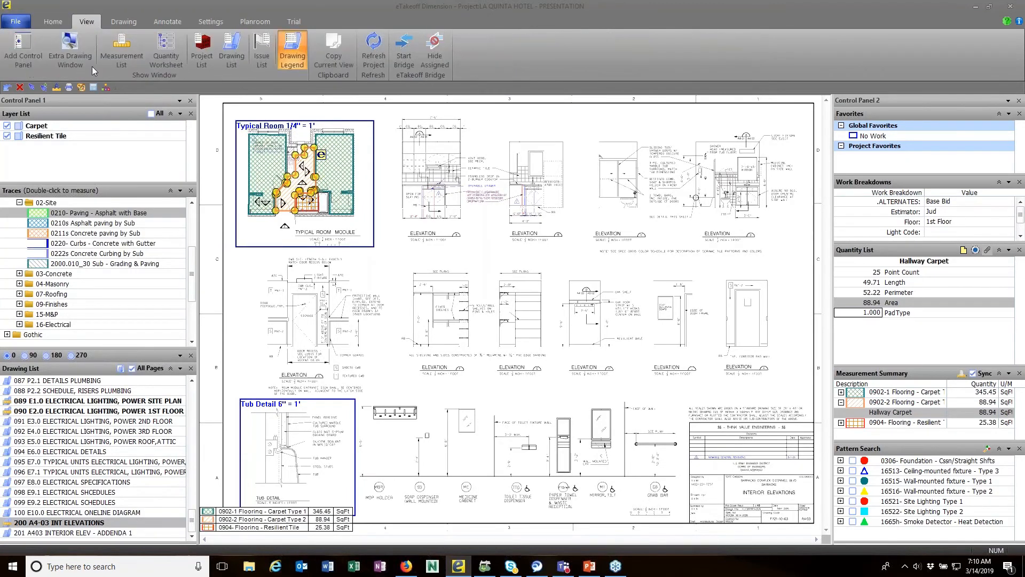
{"action": "left_click", "coordinate": [27, 51]}
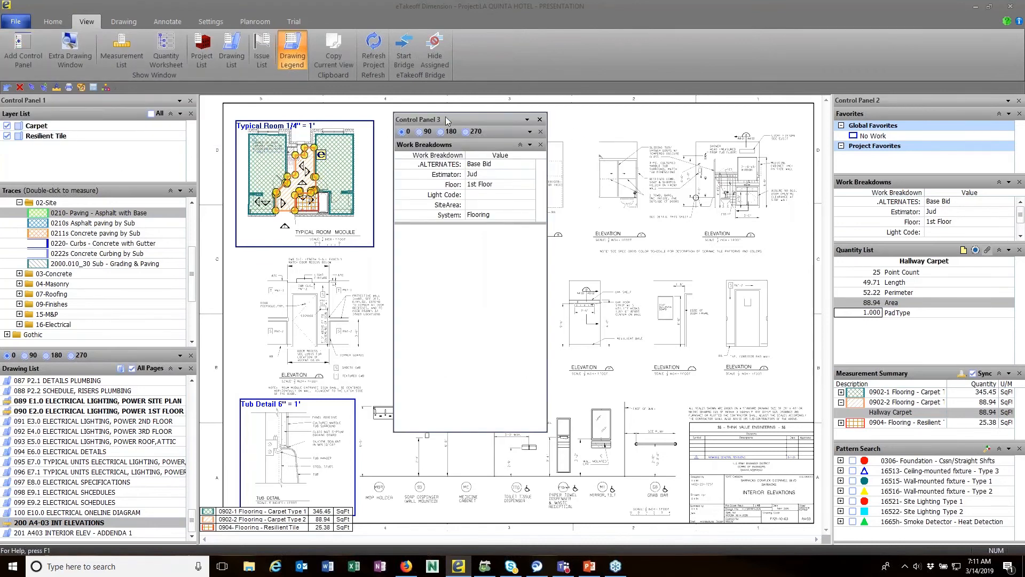
{"action": "mouse_move", "coordinate": [447, 120]}
{"action": "left_mouse_down"}
{"action": "mouse_move", "coordinate": [193, 227]}
{"action": "mouse_move", "coordinate": [96, 226]}
{"action": "mouse_move", "coordinate": [69, 212]}
{"action": "mouse_move", "coordinate": [75, 150]}
{"action": "mouse_move", "coordinate": [143, 203]}
{"action": "left_mouse_up"}
{"action": "left_click_drag", "start_coordinate": [238, 245], "coordinate": [102, 327]}
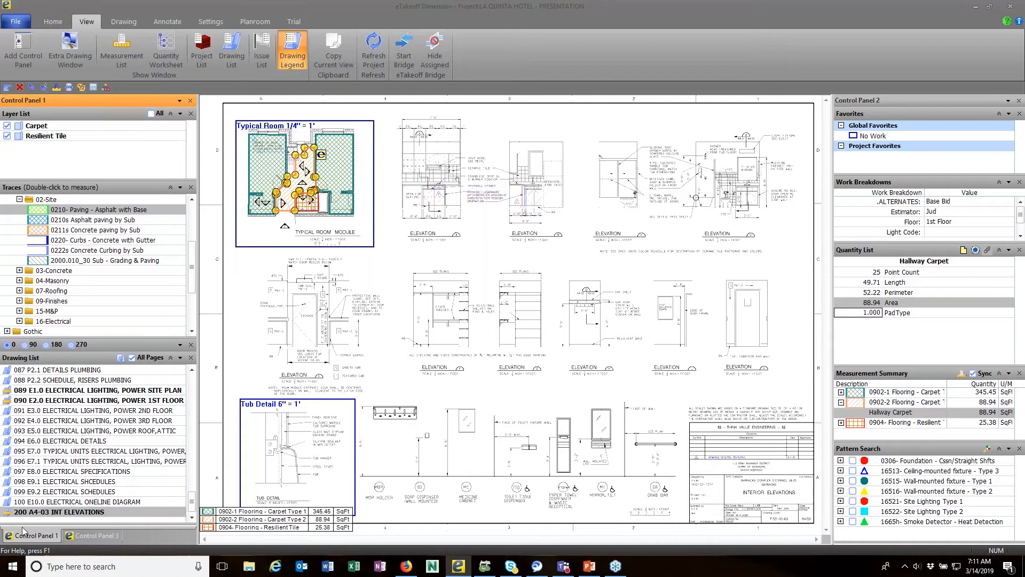
Step: Switch between the tabbed control panels, and separate Control Panel 3 from the group and close it
{"action": "left_click", "coordinate": [82, 538]}
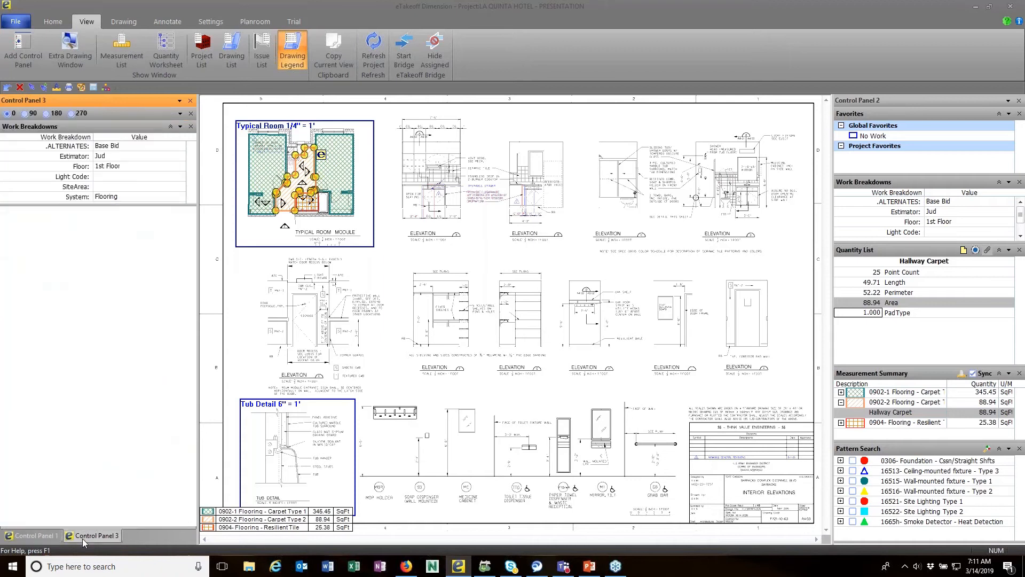
{"action": "left_click", "coordinate": [34, 539]}
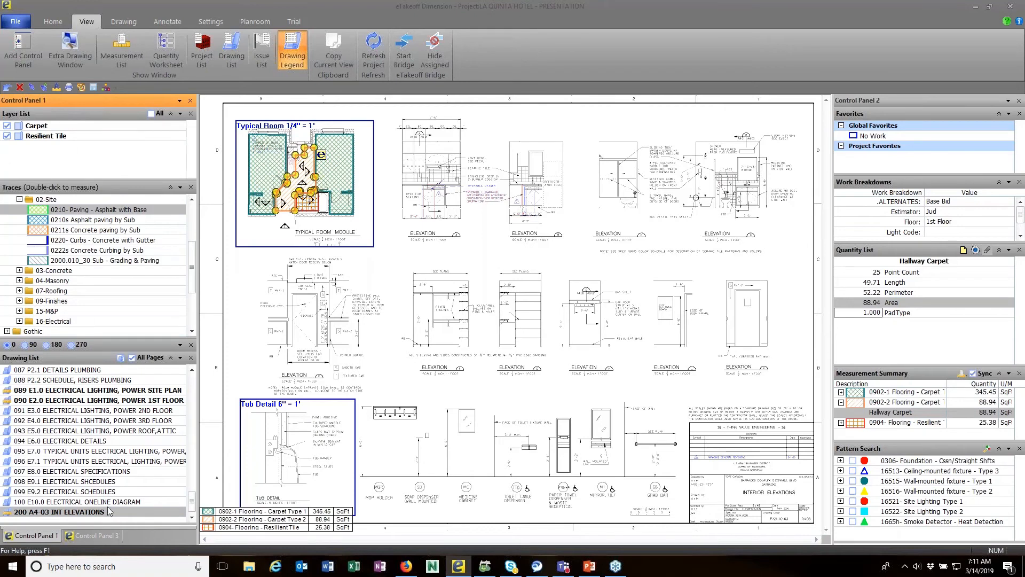
{"action": "left_click", "coordinate": [92, 535]}
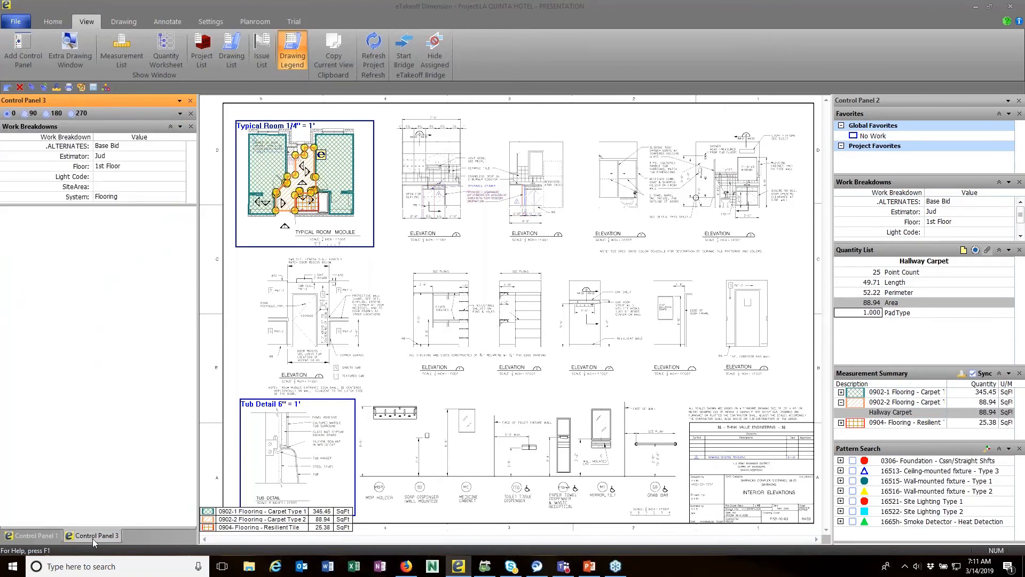
{"action": "left_click_drag", "start_coordinate": [92, 539], "coordinate": [635, 144]}
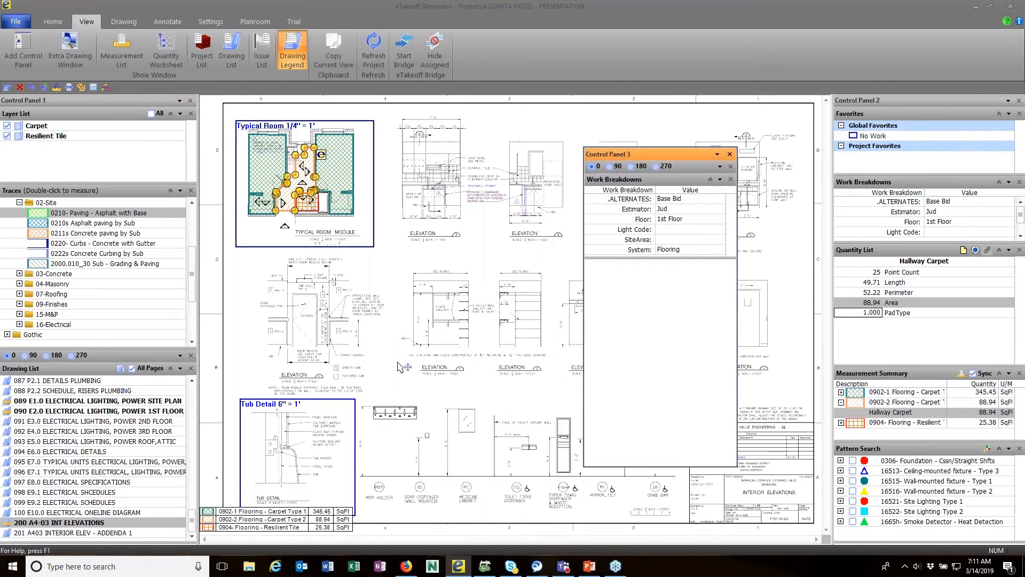
{"action": "left_click", "coordinate": [730, 154]}
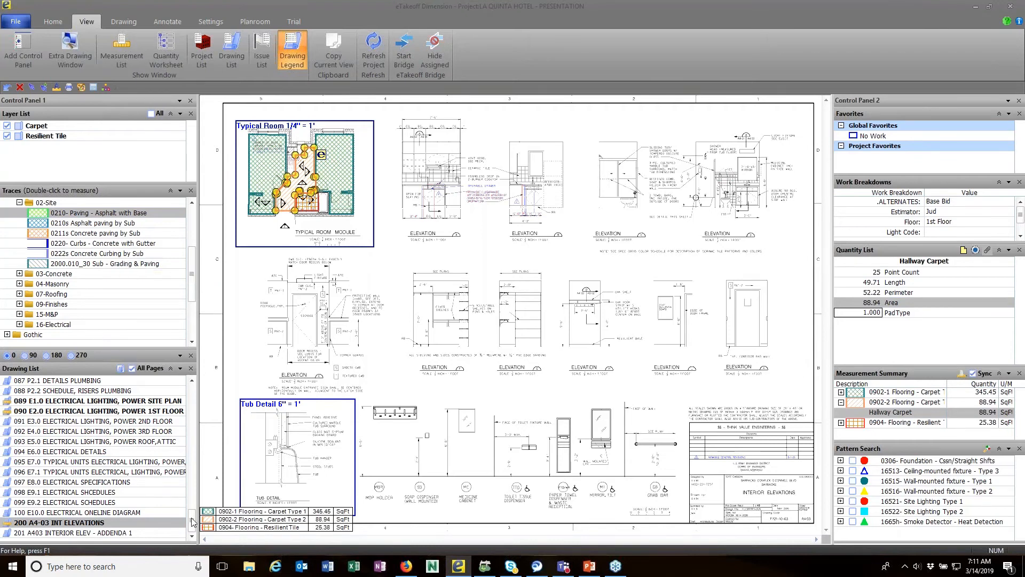
Step: Open drawing 019 A3.1 BUILDING SECTIONS from the drawing list
{"action": "left_click_drag", "start_coordinate": [193, 521], "coordinate": [193, 396]}
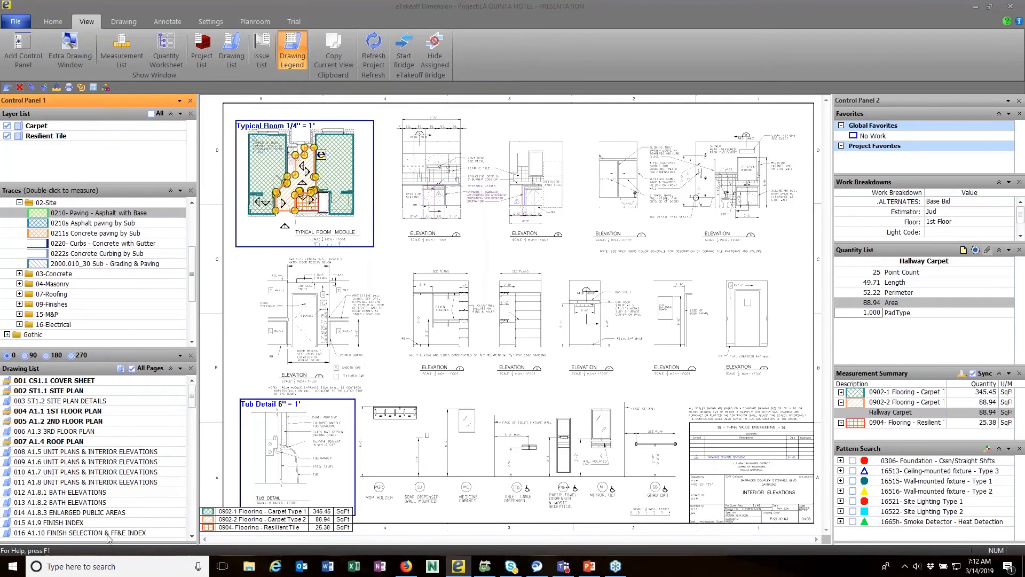
{"action": "left_click", "coordinate": [193, 480]}
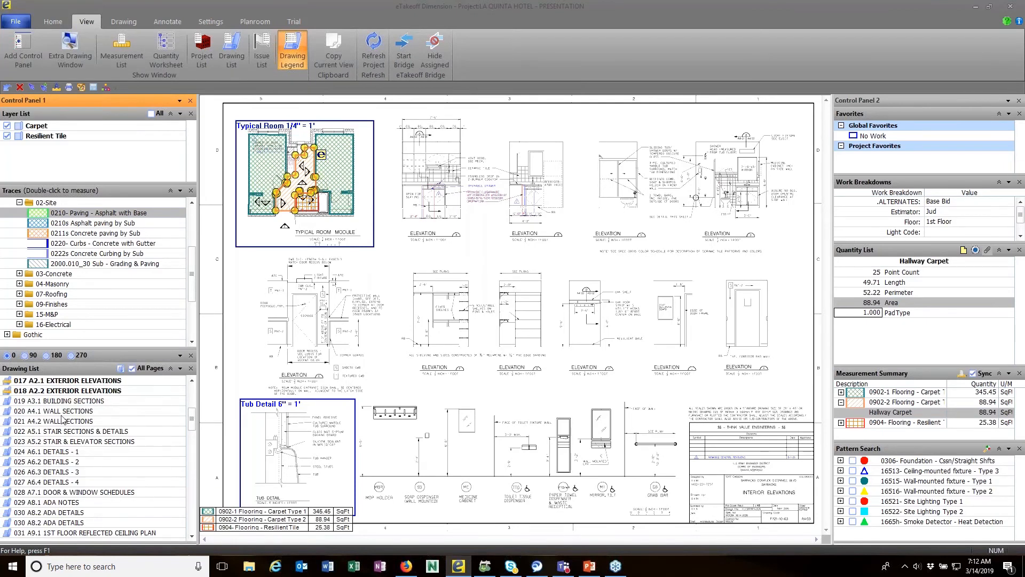
{"action": "left_click", "coordinate": [43, 405]}
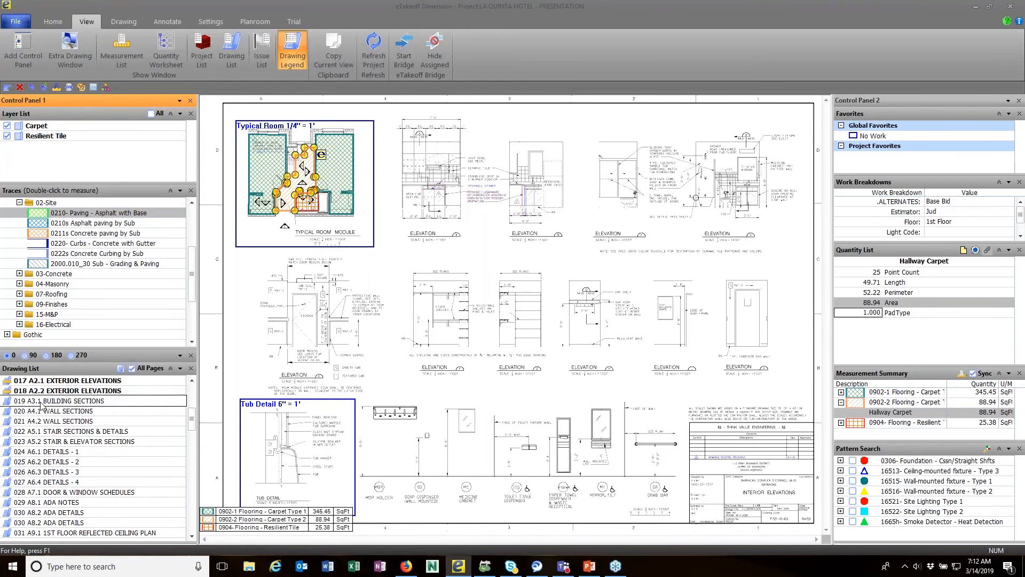
{"action": "double_click", "coordinate": [42, 405]}
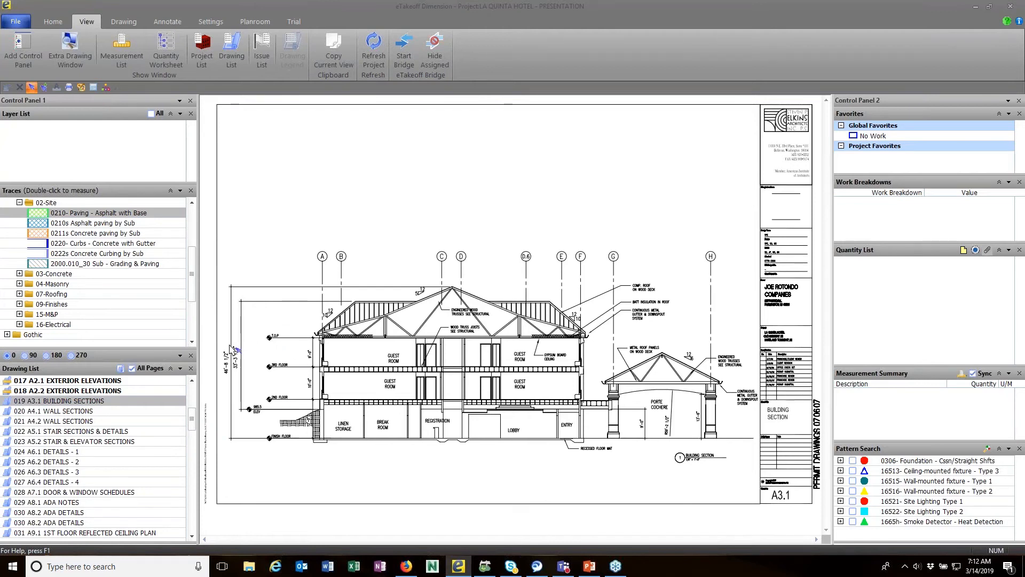
Step: Try to start a dimension annotation on the building sections drawing
{"action": "scroll", "coordinate": [234, 349], "scroll_direction": "up", "scroll_amount": 2}
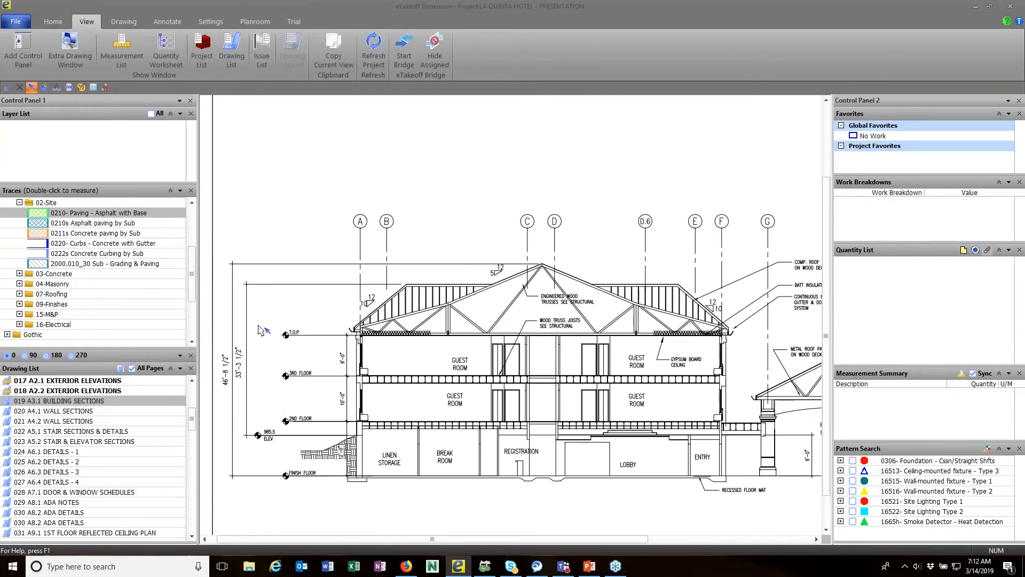
{"action": "left_click", "coordinate": [167, 24]}
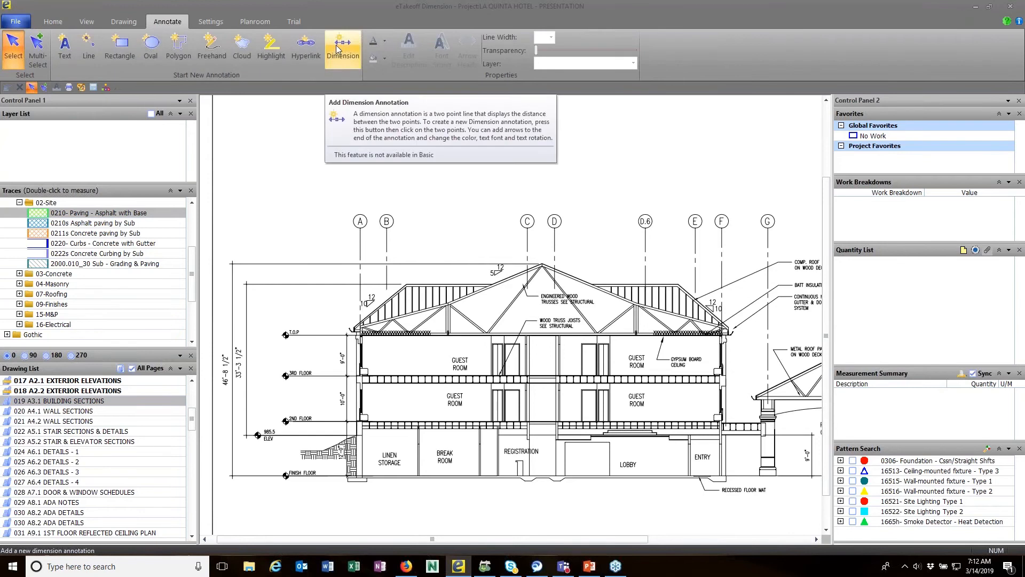
{"action": "left_click", "coordinate": [337, 49]}
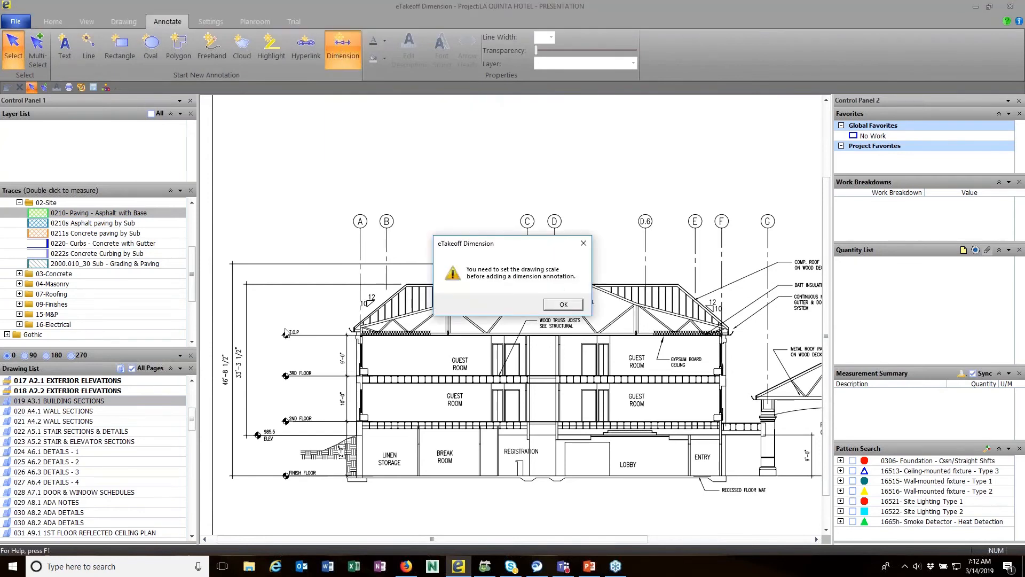
{"action": "left_click", "coordinate": [564, 304]}
Step: Set the drawing scale to the standard 1/8 Inch = 1 Foot, matching the scale noted under the Building Section title
{"action": "scroll", "coordinate": [636, 454], "scroll_direction": "down", "scroll_amount": 1}
{"action": "scroll", "coordinate": [633, 460], "scroll_direction": "right", "scroll_amount": 5}
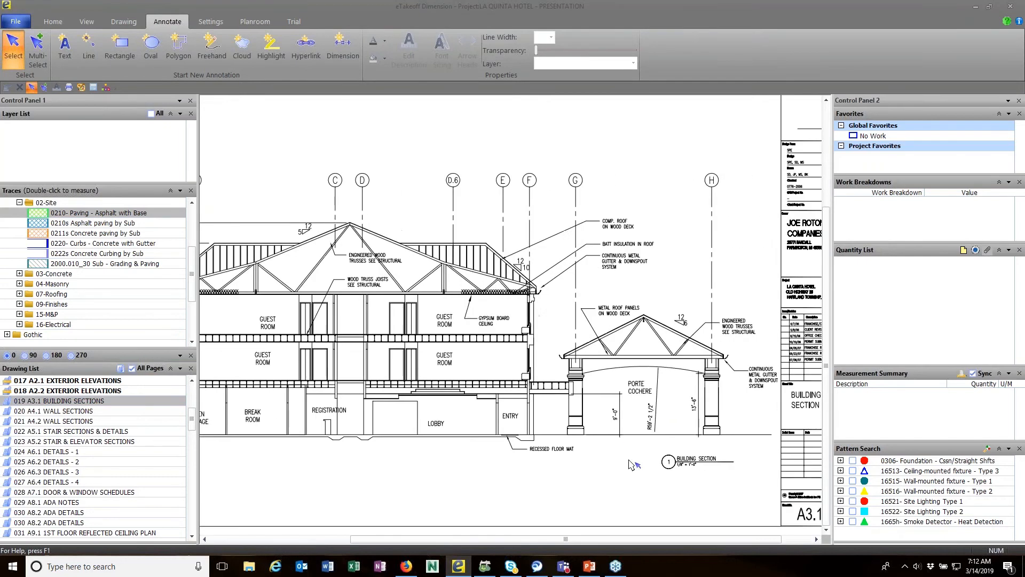
{"action": "scroll", "coordinate": [687, 476], "scroll_direction": "up", "scroll_amount": 3}
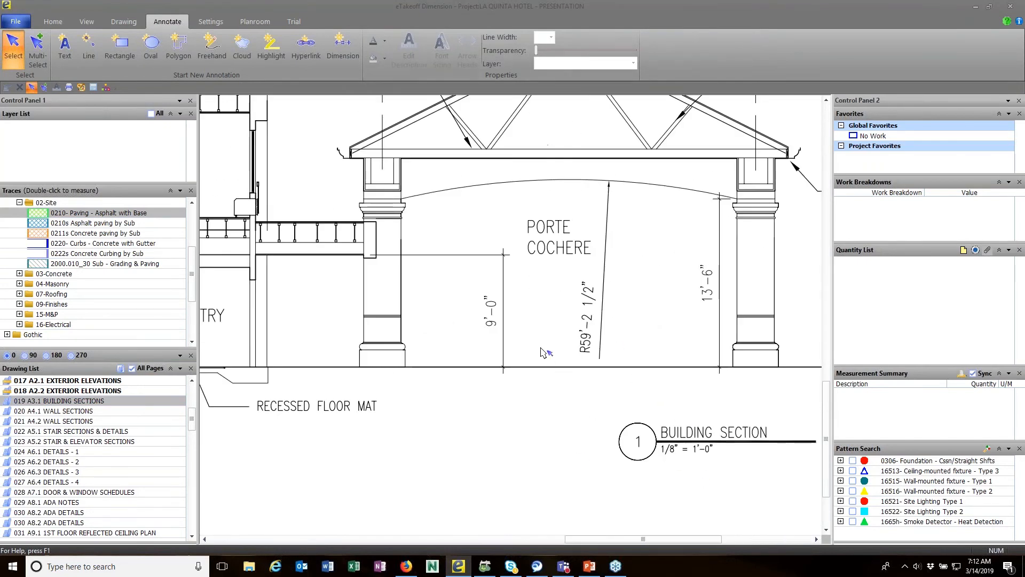
{"action": "left_click", "coordinate": [53, 21]}
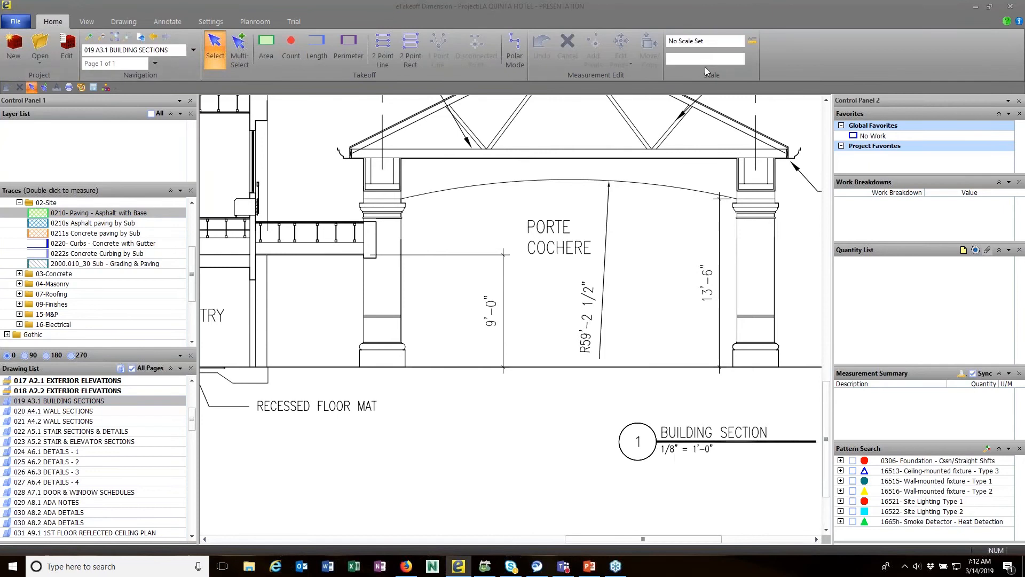
{"action": "left_click", "coordinate": [752, 42]}
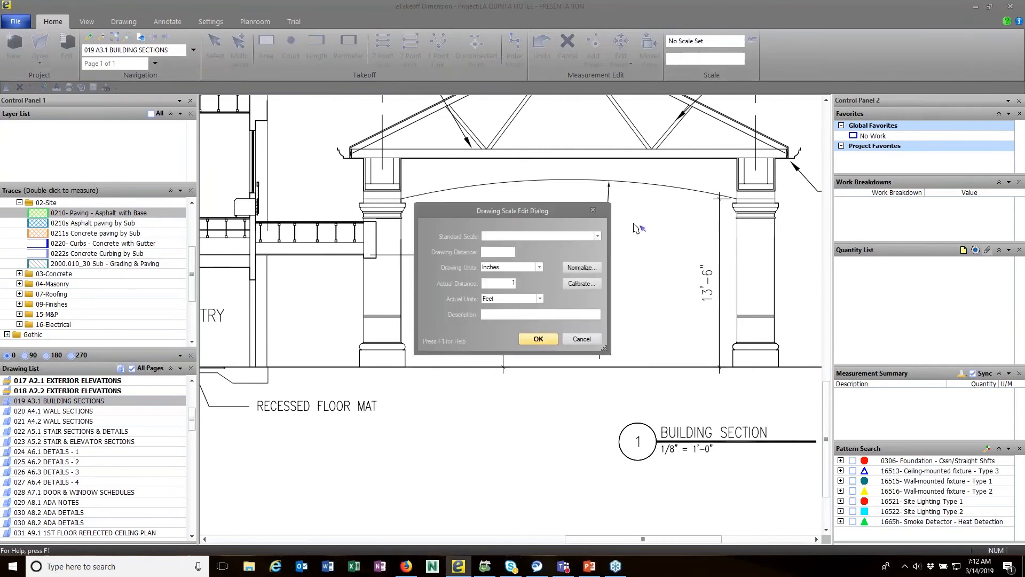
{"action": "left_click", "coordinate": [597, 236]}
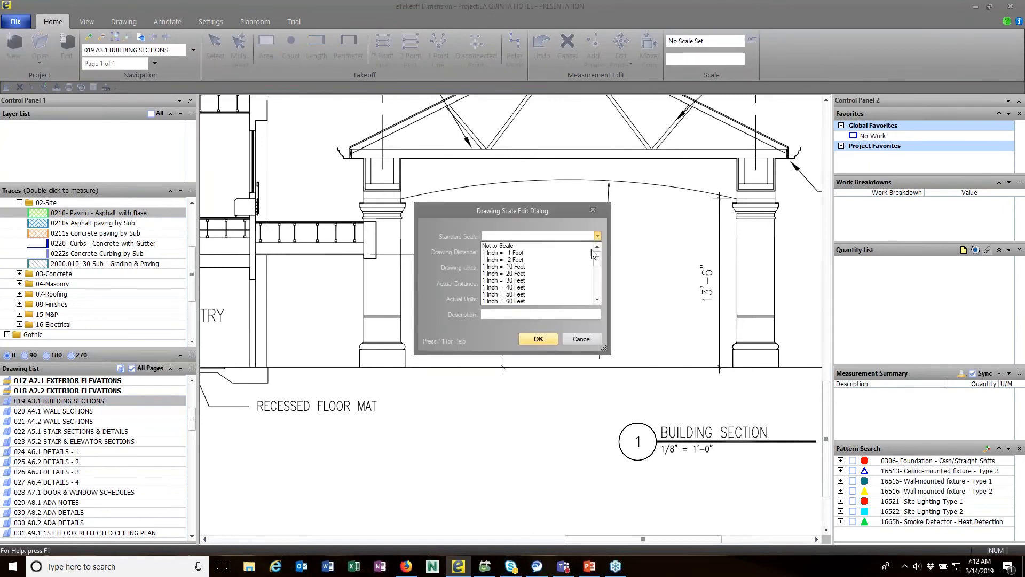
{"action": "left_click_drag", "start_coordinate": [598, 277], "coordinate": [598, 266]}
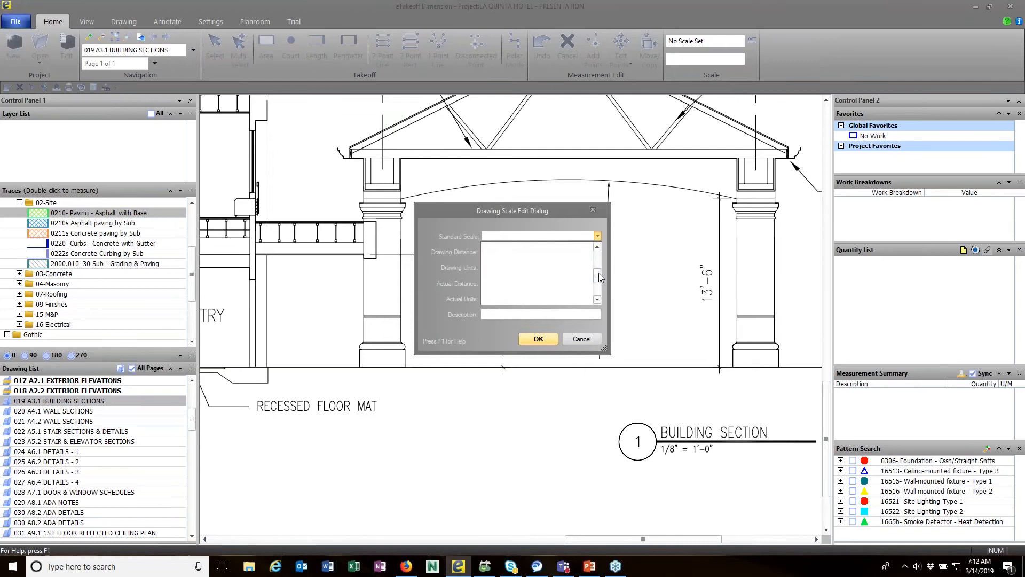
{"action": "left_click", "coordinate": [579, 271]}
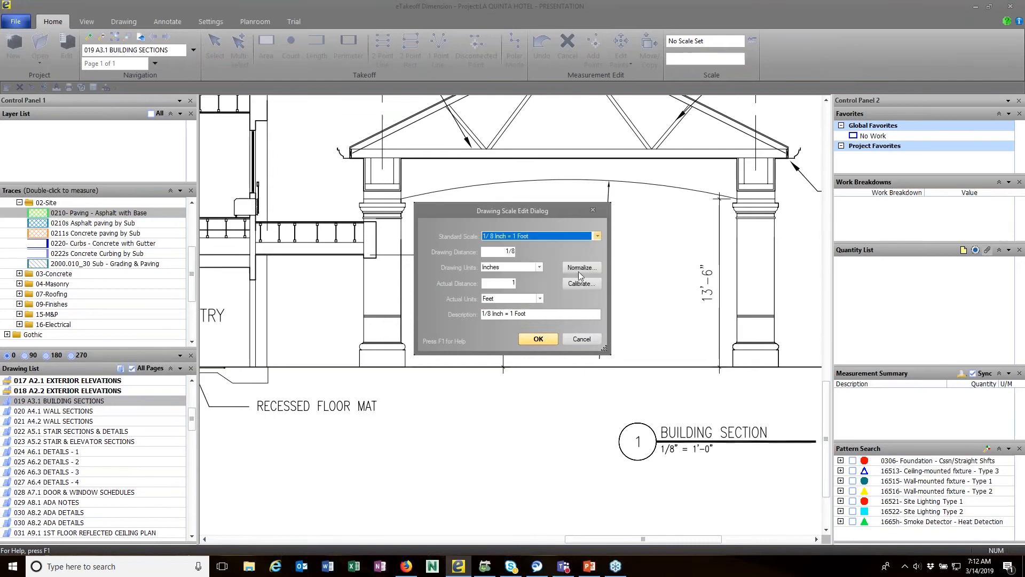
{"action": "left_click", "coordinate": [539, 340]}
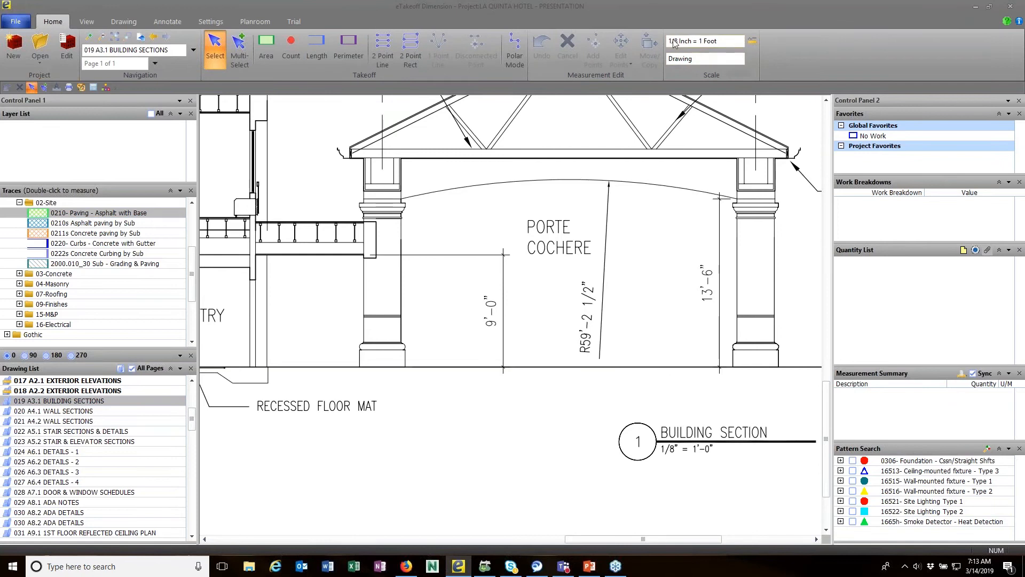
Step: Add a vertical dimension annotation along the 46'-8 1/2" dimension line, from the finish floor line up to the roof ridge line
{"action": "scroll", "coordinate": [377, 356], "scroll_direction": "down", "scroll_amount": 4}
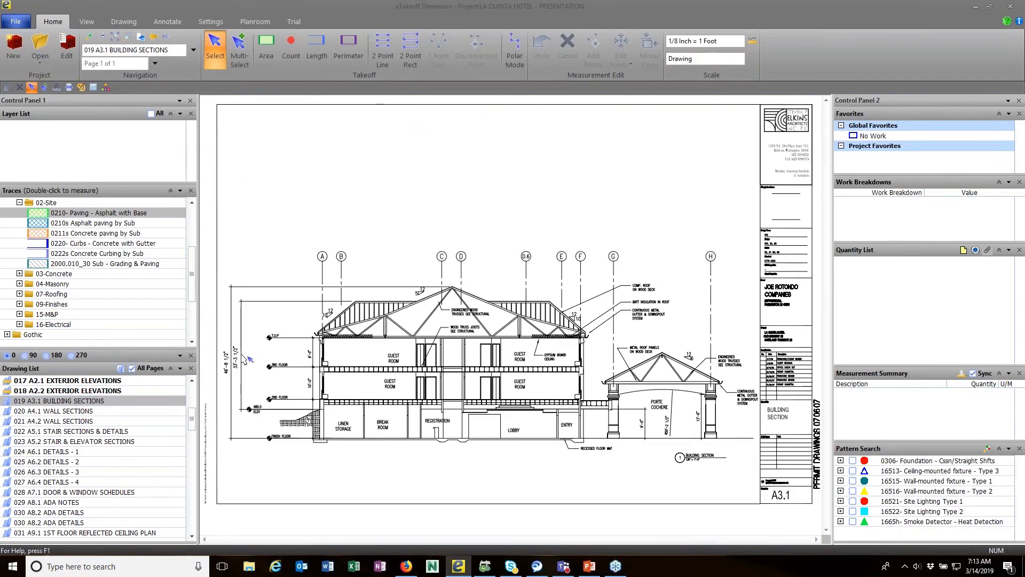
{"action": "left_click", "coordinate": [156, 26]}
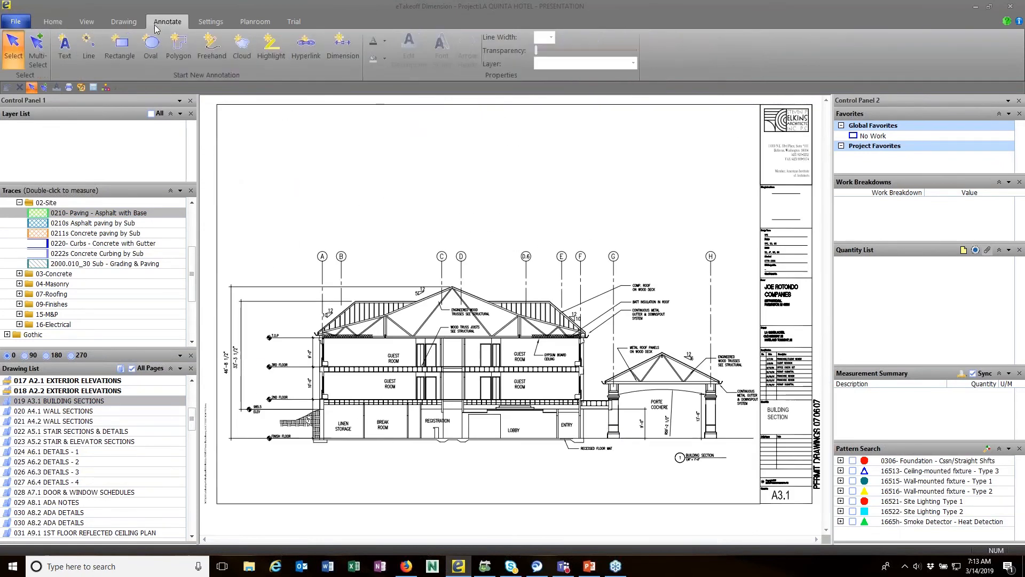
{"action": "left_click", "coordinate": [342, 48]}
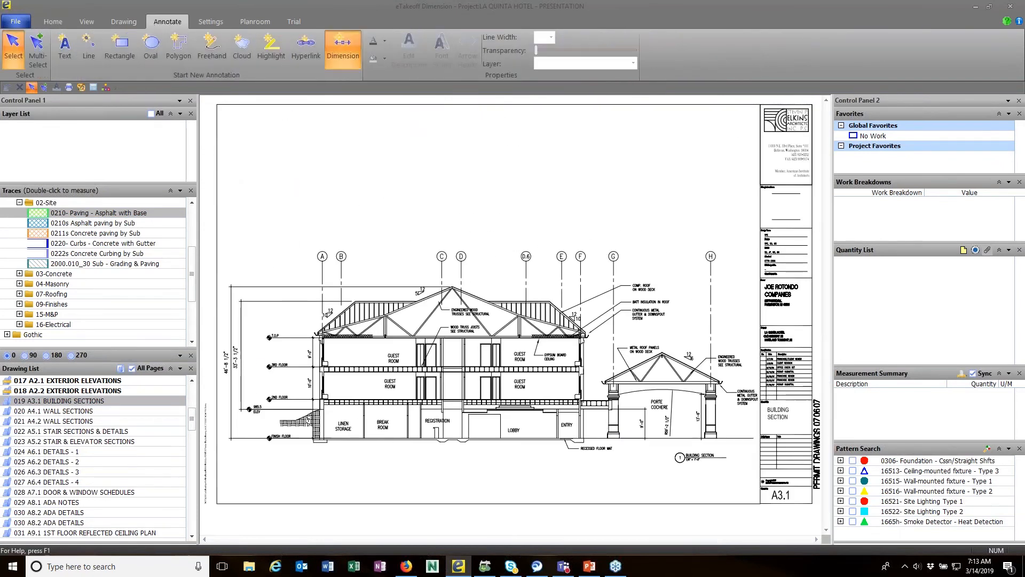
{"action": "scroll", "coordinate": [223, 448], "scroll_direction": "up", "scroll_amount": 3}
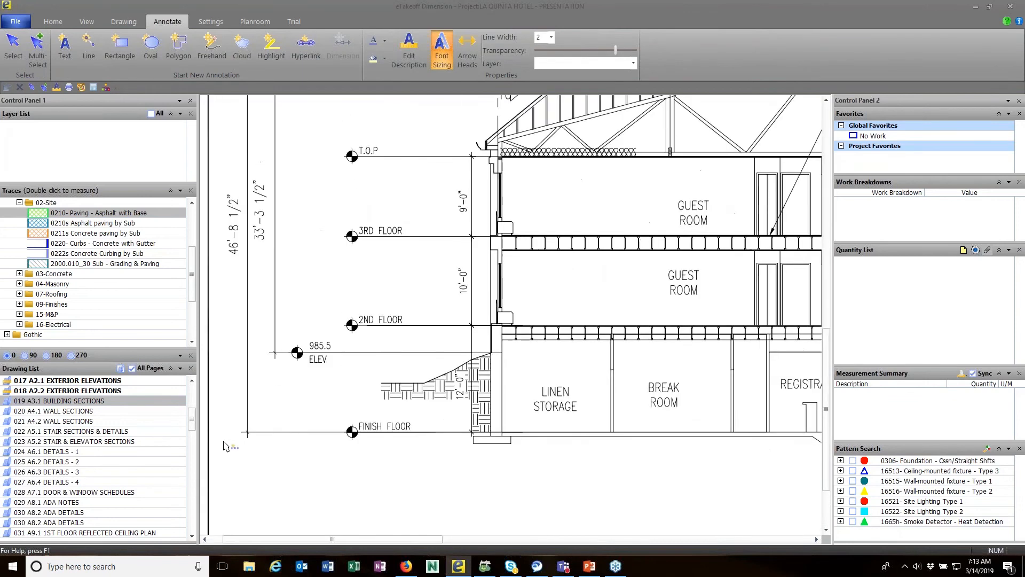
{"action": "scroll", "coordinate": [297, 415], "scroll_direction": "up", "scroll_amount": 2}
{"action": "middle_click_drag", "start_coordinate": [297, 416], "coordinate": [309, 432]}
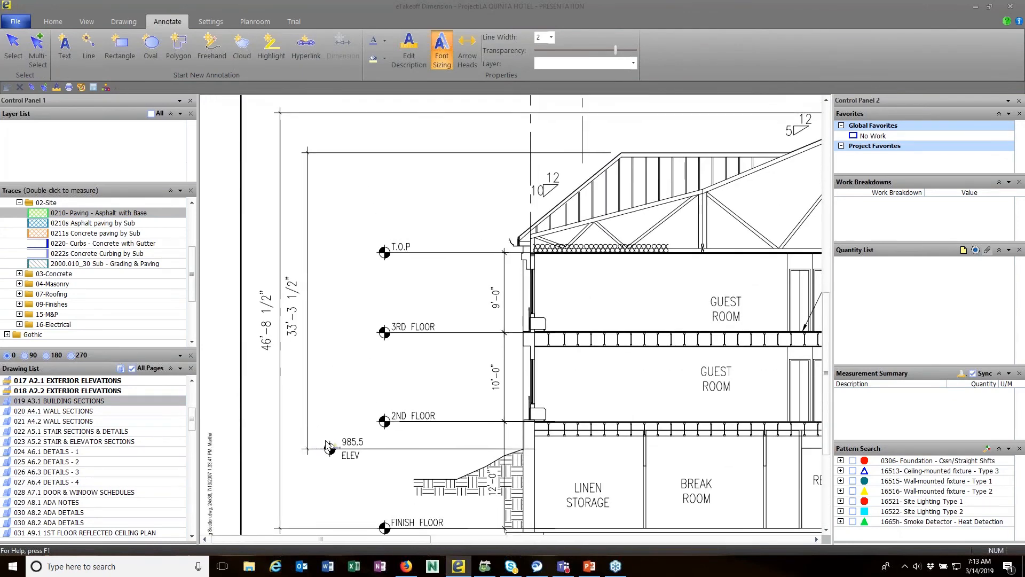
{"action": "scroll", "coordinate": [288, 527], "scroll_direction": "down", "scroll_amount": 2}
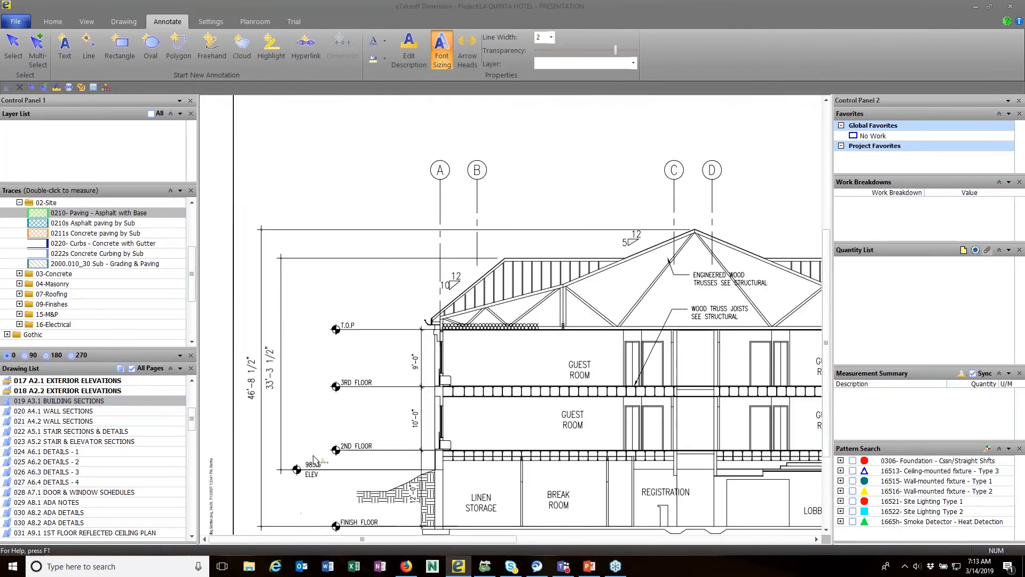
{"action": "scroll", "coordinate": [299, 435], "scroll_direction": "down", "scroll_amount": 1}
{"action": "scroll", "coordinate": [286, 435], "scroll_direction": "up", "scroll_amount": 2}
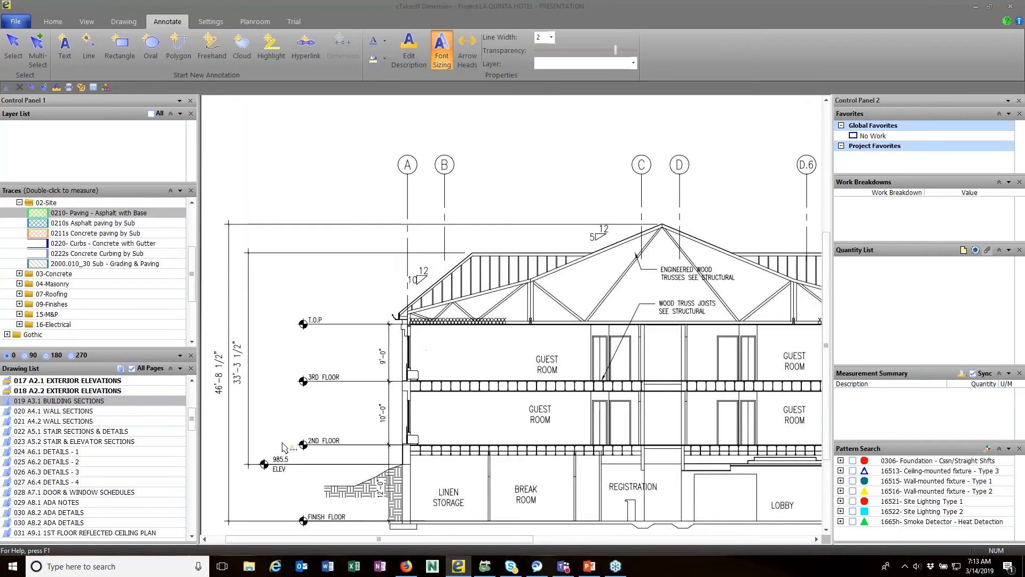
{"action": "middle_click_drag", "start_coordinate": [284, 422], "coordinate": [352, 391]}
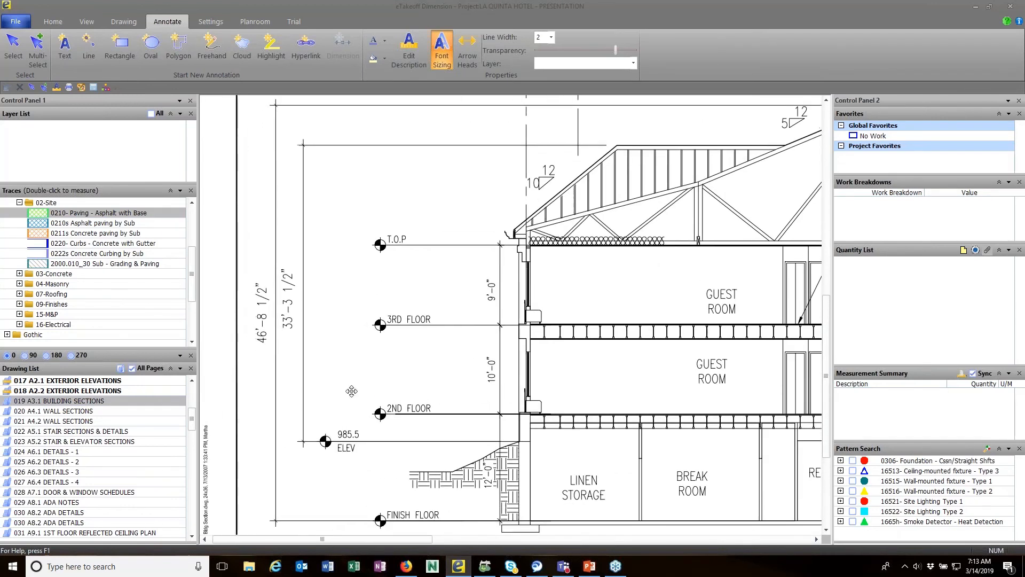
{"action": "left_click", "coordinate": [276, 520]}
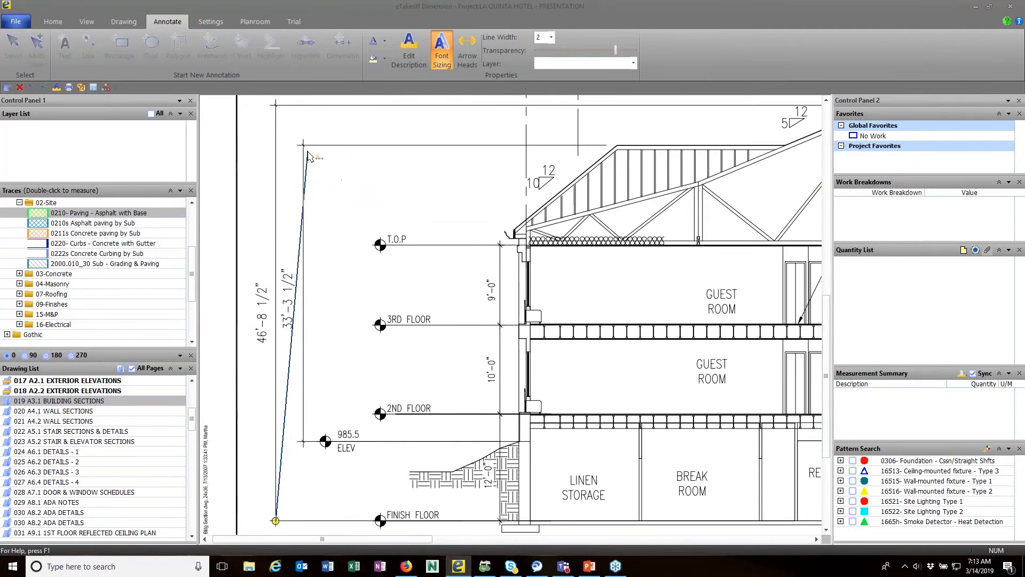
{"action": "left_click", "coordinate": [276, 106]}
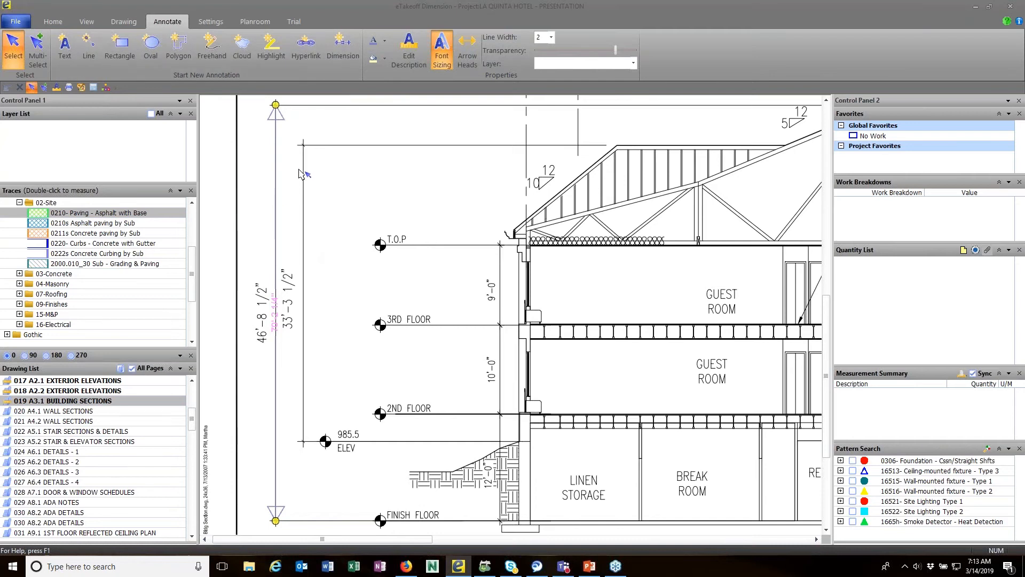
Step: Calibrate the drawing scale between the finish floor and roof ridge lines, with an actual distance of 46'5.8"
{"action": "left_click", "coordinate": [54, 24]}
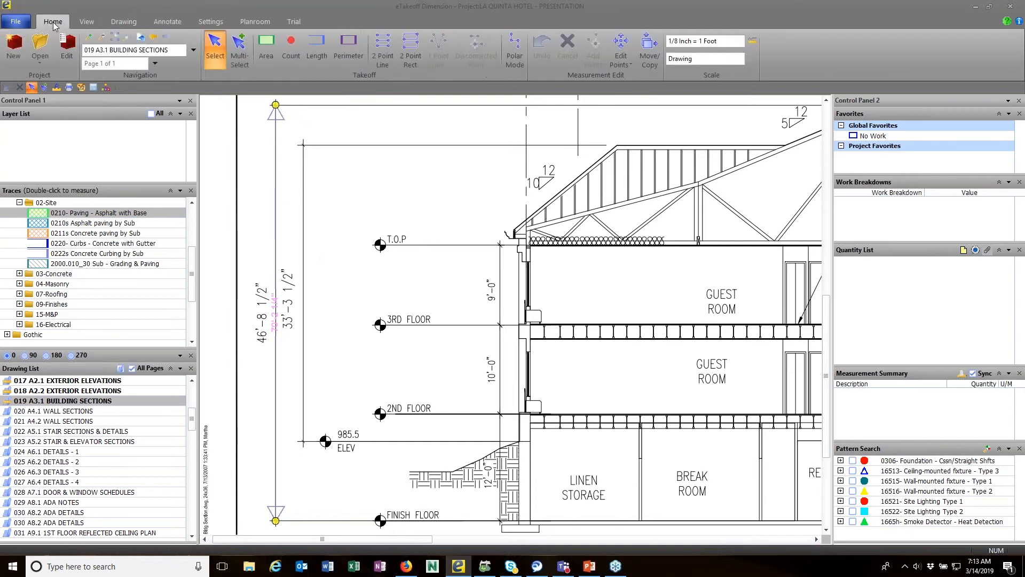
{"action": "left_click", "coordinate": [752, 41]}
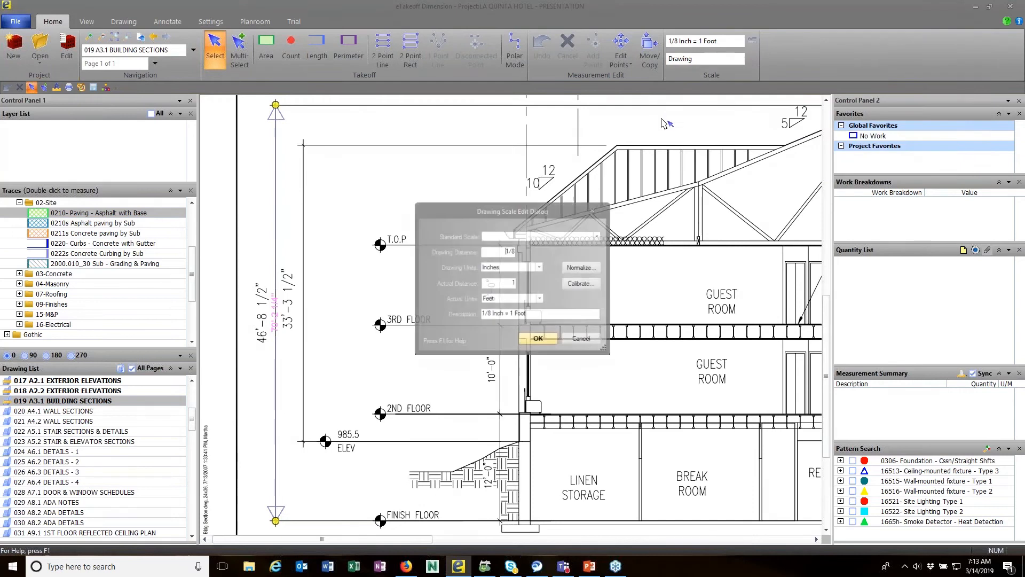
{"action": "left_click", "coordinate": [582, 283]}
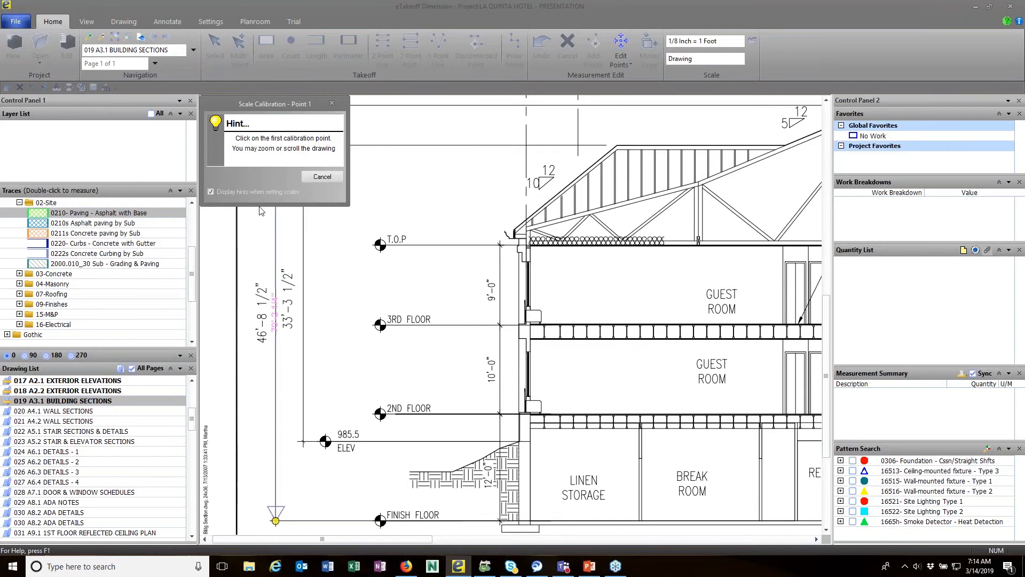
{"action": "left_click", "coordinate": [286, 520]}
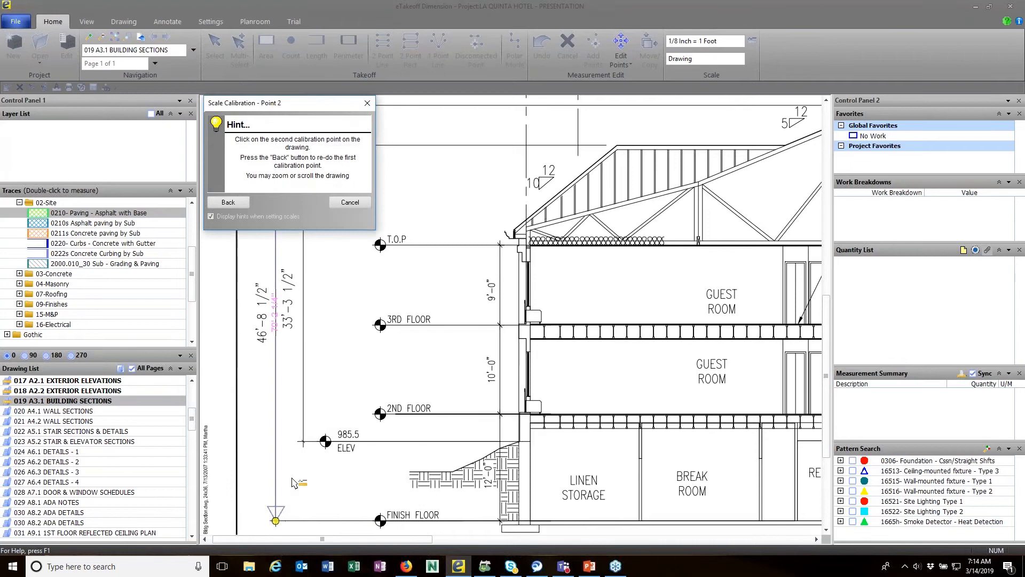
{"action": "left_click_drag", "start_coordinate": [308, 107], "coordinate": [579, 172]}
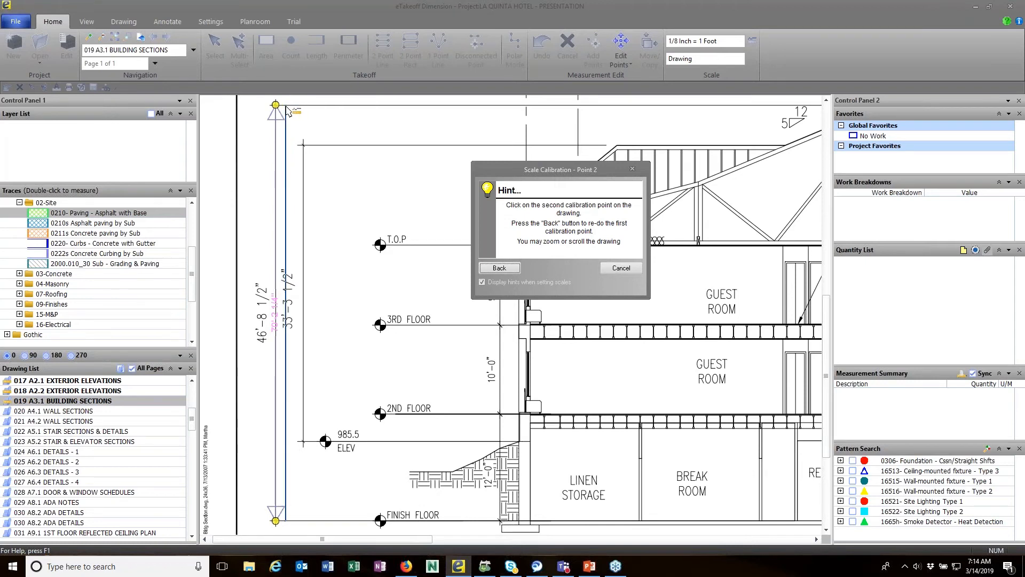
{"action": "left_click", "coordinate": [287, 110]}
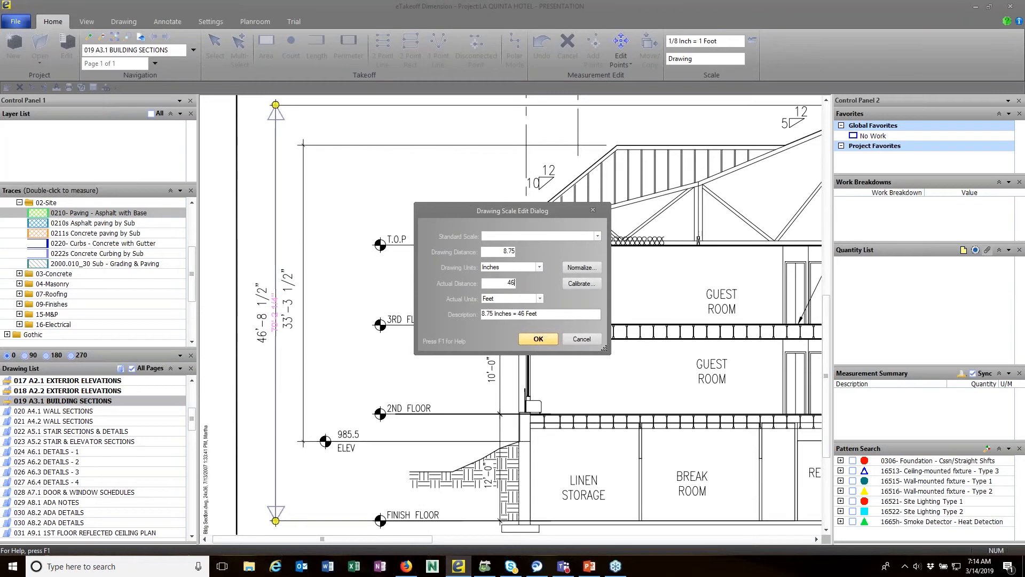
{"action": "type", "text": "'5.8\""}
{"action": "key", "text": "Return"}
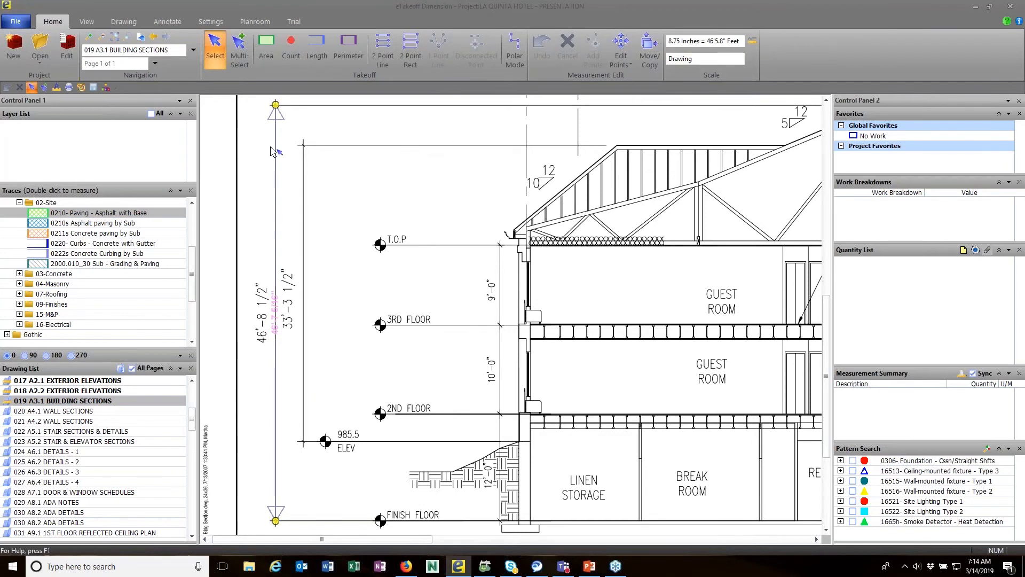
Step: Add a second vertical dimension annotation just beside the first, from the finish floor line to the roof ridge line
{"action": "left_click", "coordinate": [174, 23]}
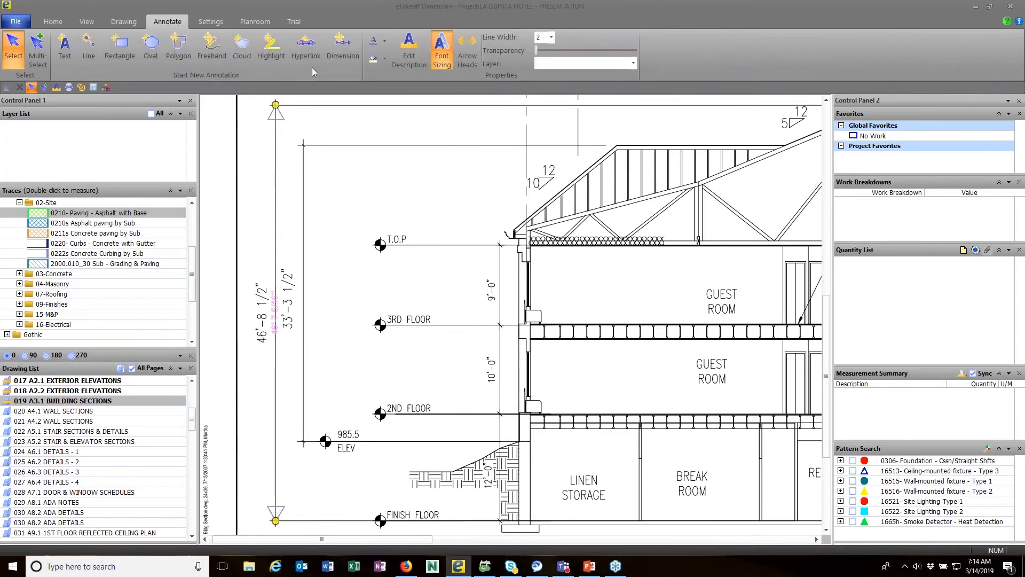
{"action": "left_click", "coordinate": [343, 47]}
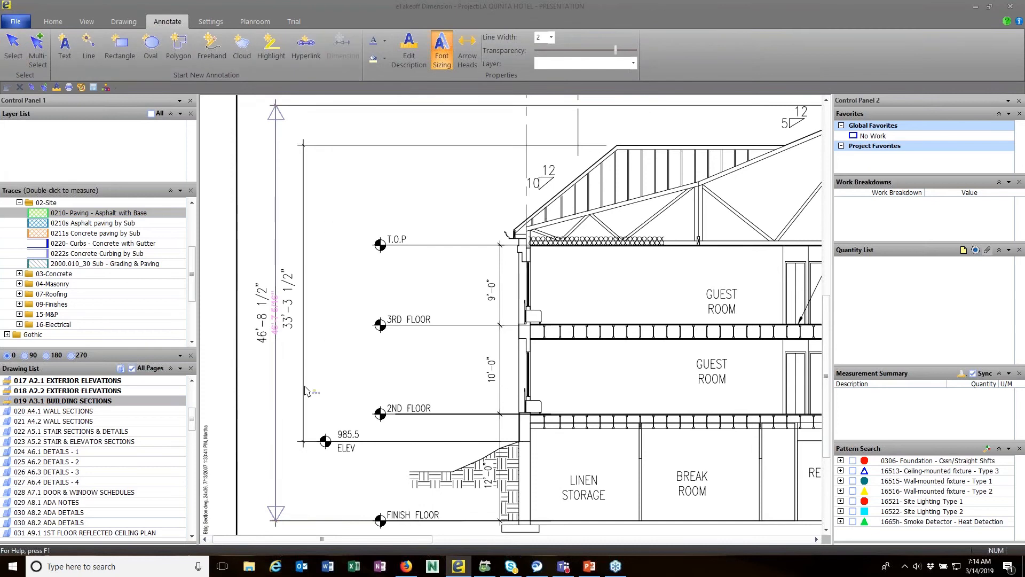
{"action": "left_click", "coordinate": [292, 518]}
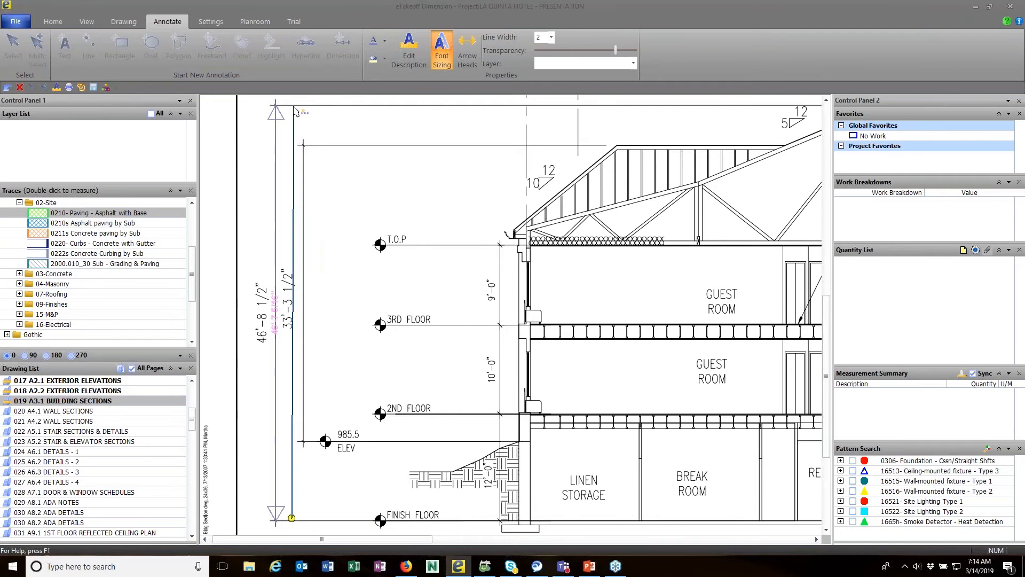
{"action": "left_click", "coordinate": [294, 106]}
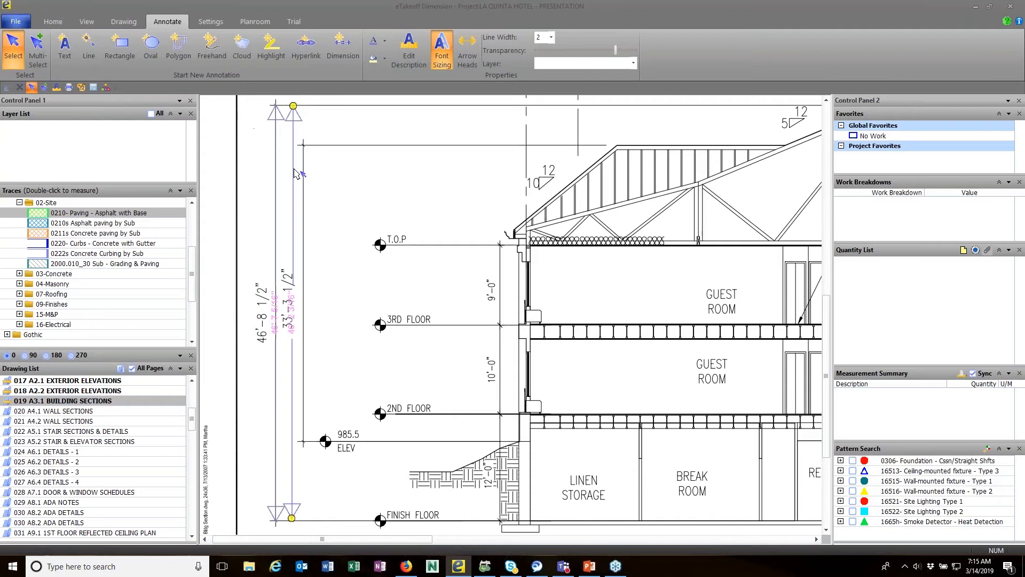
Step: Open drawing 004 A1.1 1ST FLOOR PLAN from the drawing list
{"action": "scroll", "coordinate": [295, 266], "scroll_direction": "down", "scroll_amount": 2}
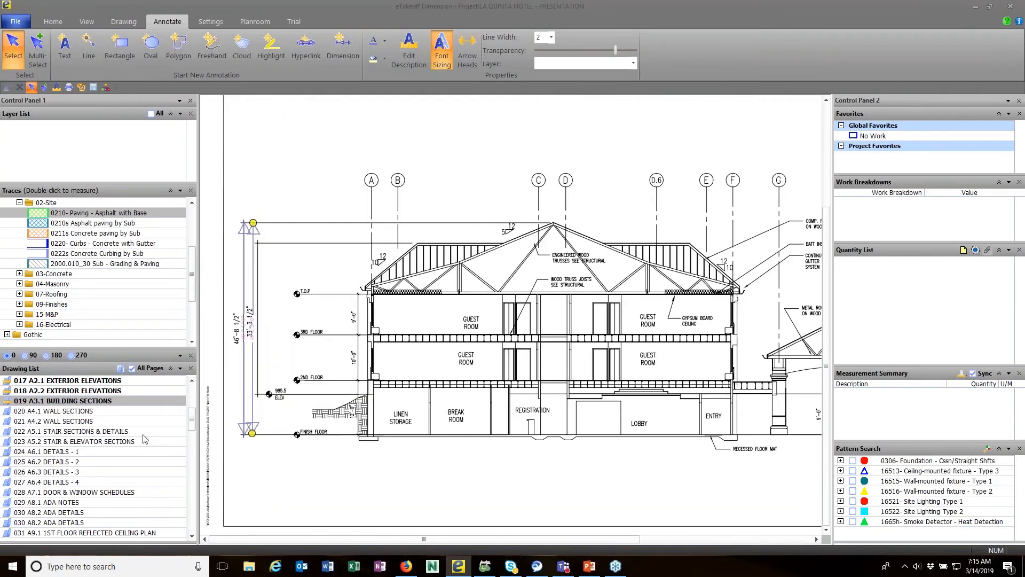
{"action": "scroll", "coordinate": [151, 417], "scroll_direction": "up", "scroll_amount": 5}
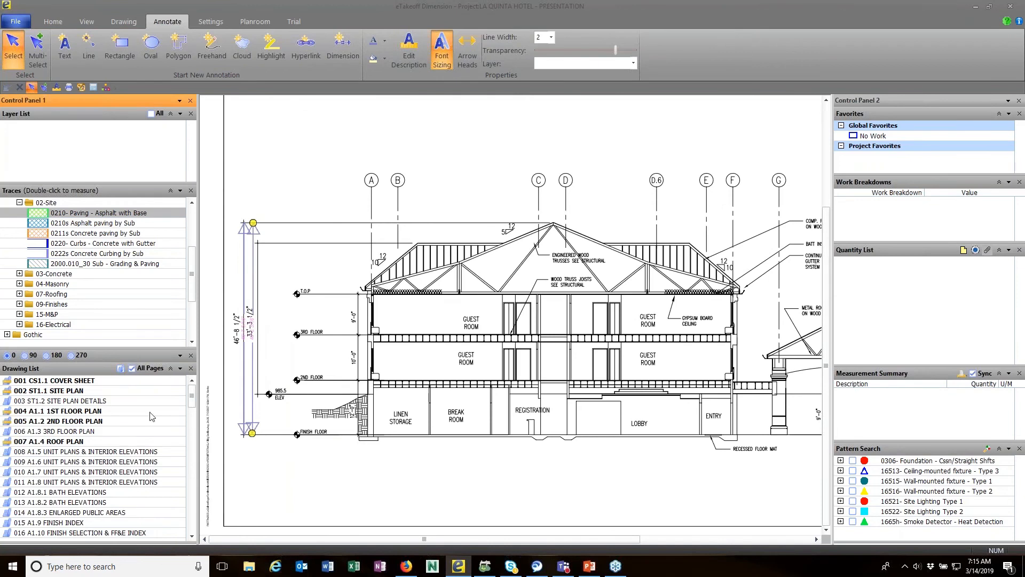
{"action": "left_click", "coordinate": [85, 412]}
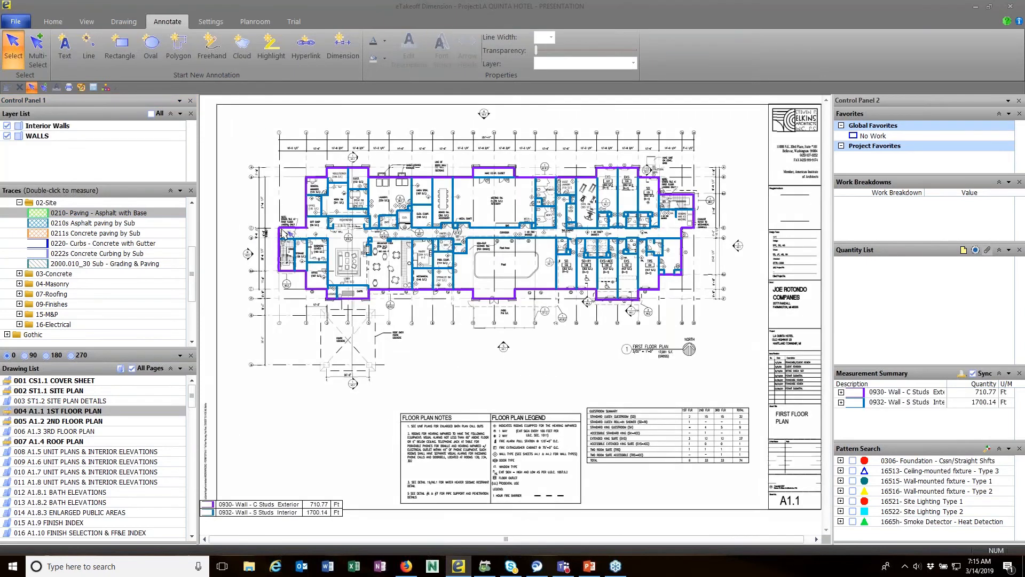
Step: Open an extra drawing window and load drawing 019 A3.1 BUILDING SECTIONS in it
{"action": "left_click", "coordinate": [86, 21]}
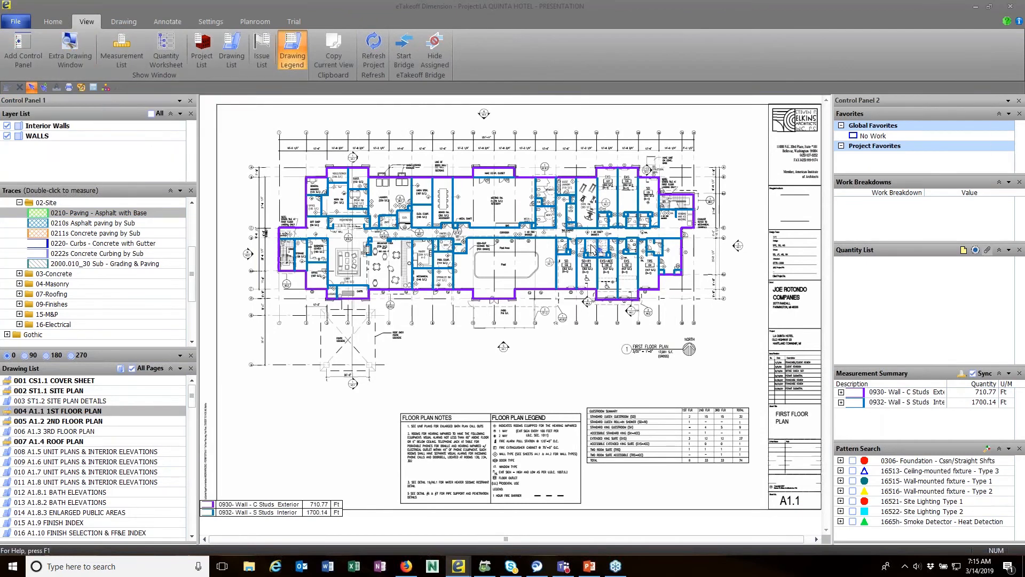
{"action": "mouse_move", "coordinate": [1024, 113]}
{"action": "left_mouse_down"}
{"action": "mouse_move", "coordinate": [1024, 180]}
{"action": "mouse_move", "coordinate": [624, 195]}
{"action": "mouse_move", "coordinate": [797, 89]}
{"action": "mouse_move", "coordinate": [754, 66]}
{"action": "left_mouse_up"}
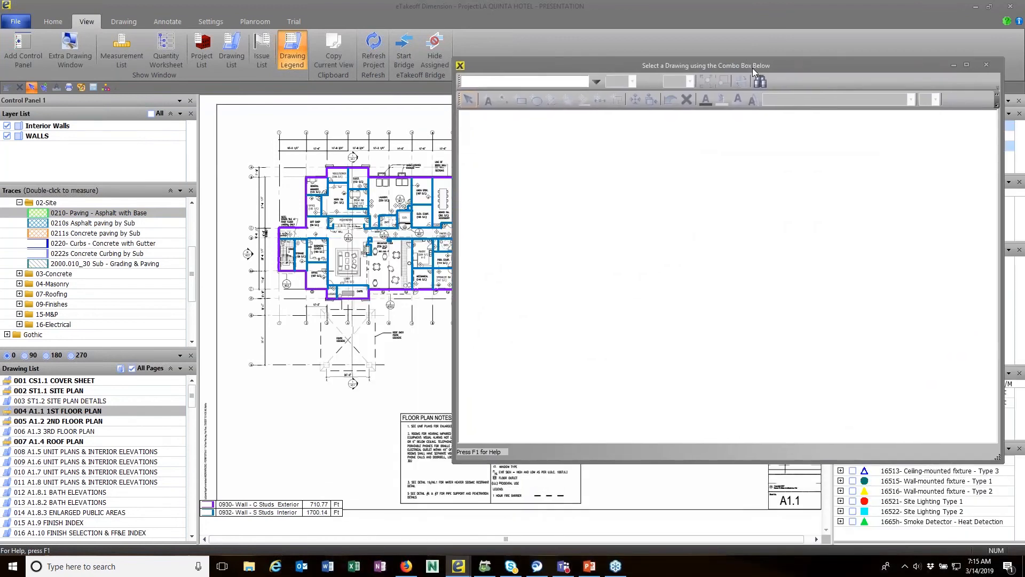
{"action": "left_click", "coordinate": [597, 83]}
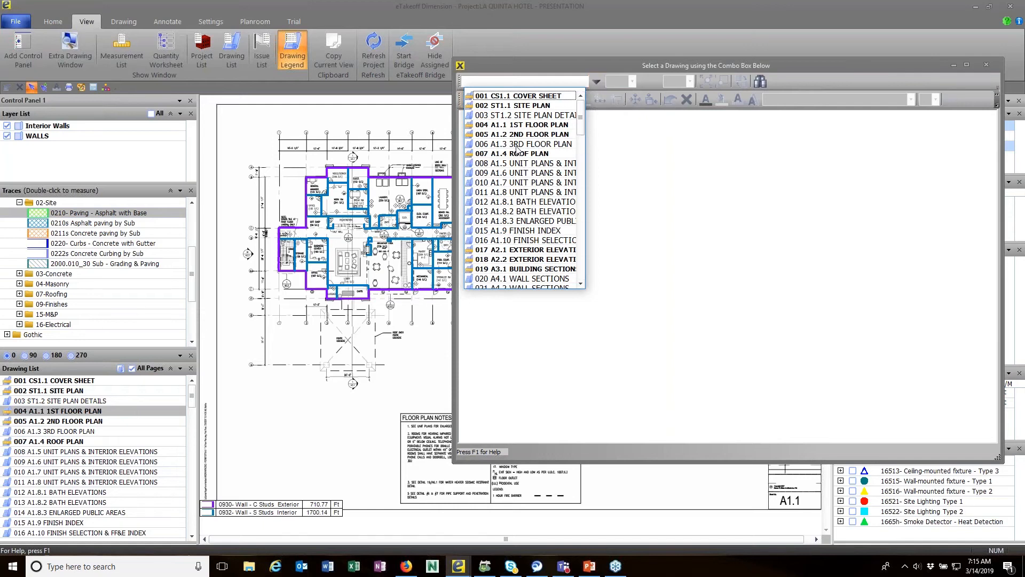
{"action": "scroll", "coordinate": [527, 239], "scroll_direction": "down", "scroll_amount": 1}
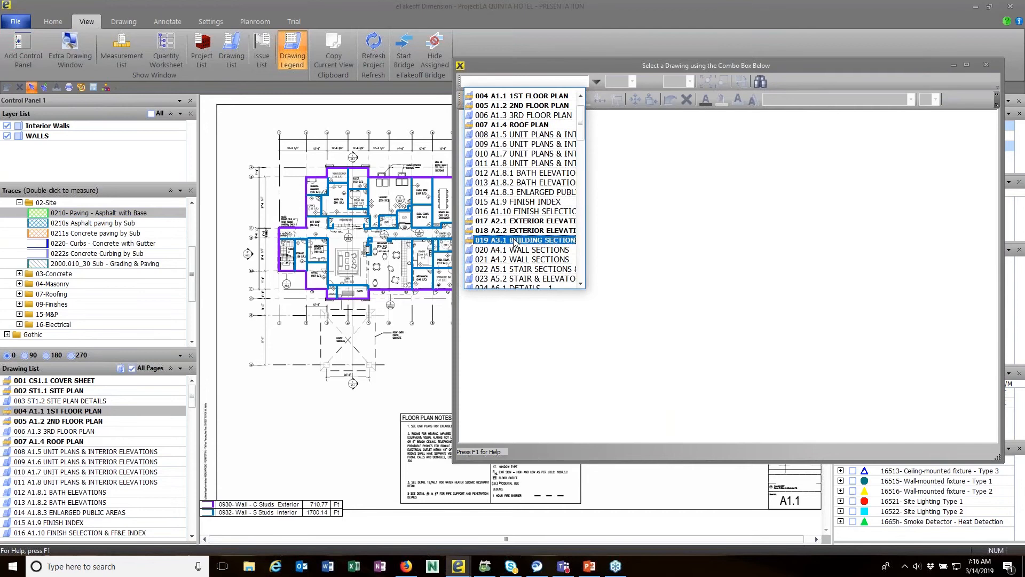
{"action": "left_click", "coordinate": [515, 241]}
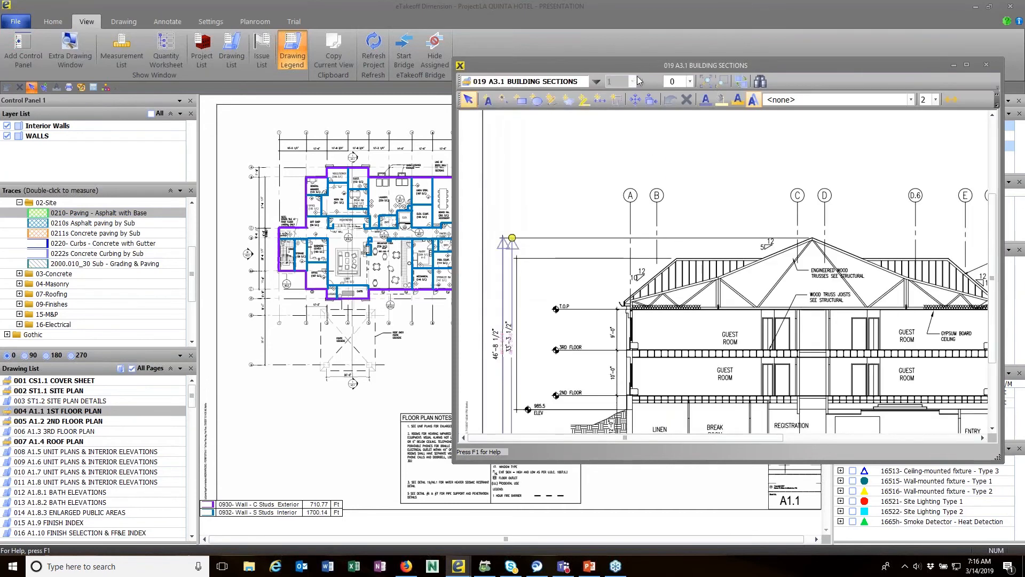
Step: Enlarge the building sections window to take in the finish floor line, and move it off the main screen
{"action": "left_click_drag", "start_coordinate": [641, 69], "coordinate": [486, 101]}
{"action": "left_click_drag", "start_coordinate": [517, 132], "coordinate": [600, 77]}
{"action": "left_click_drag", "start_coordinate": [513, 73], "coordinate": [164, 36]}
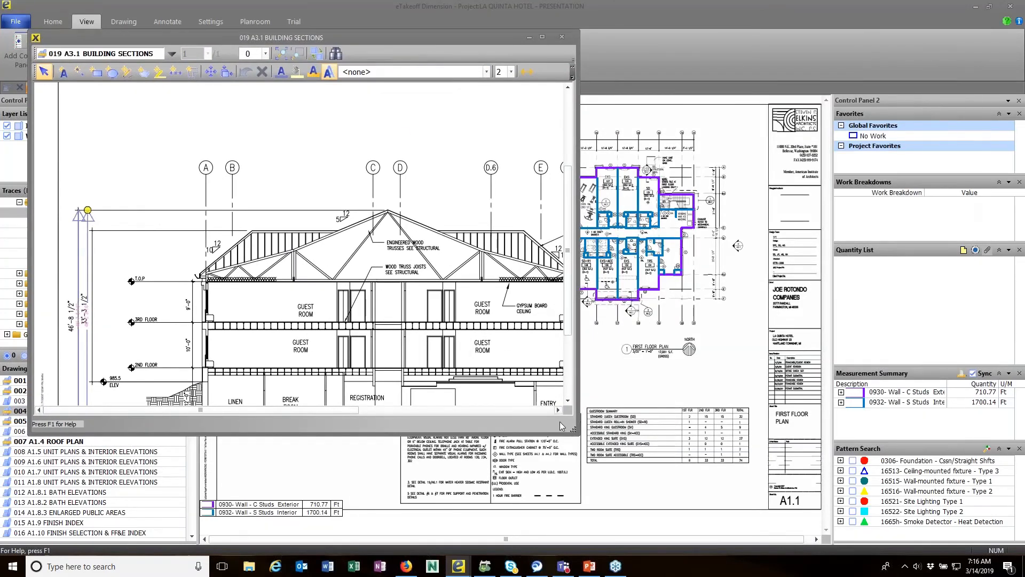
{"action": "left_click_drag", "start_coordinate": [573, 431], "coordinate": [618, 454]}
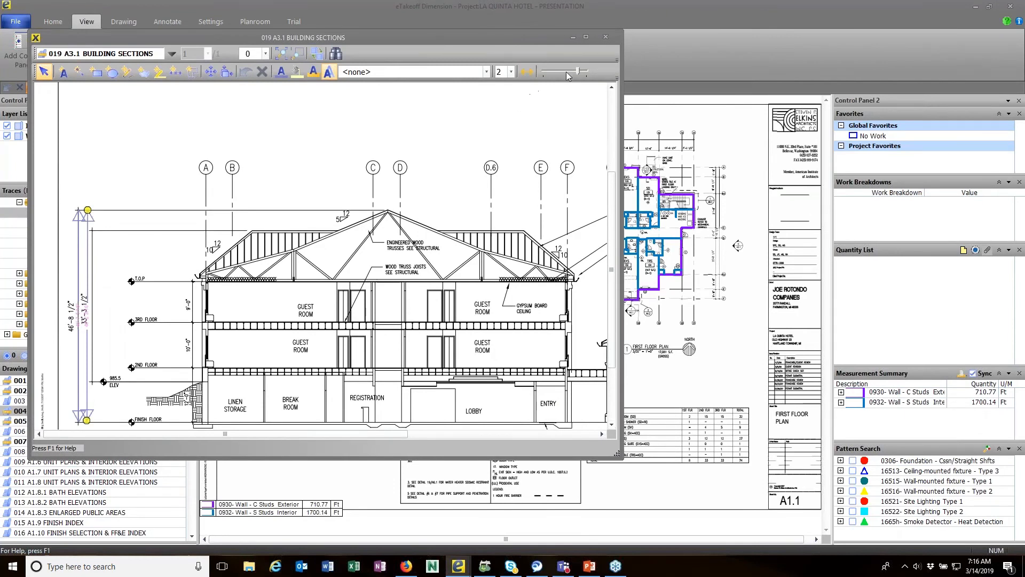
{"action": "left_click_drag", "start_coordinate": [458, 40], "coordinate": [1024, 80]}
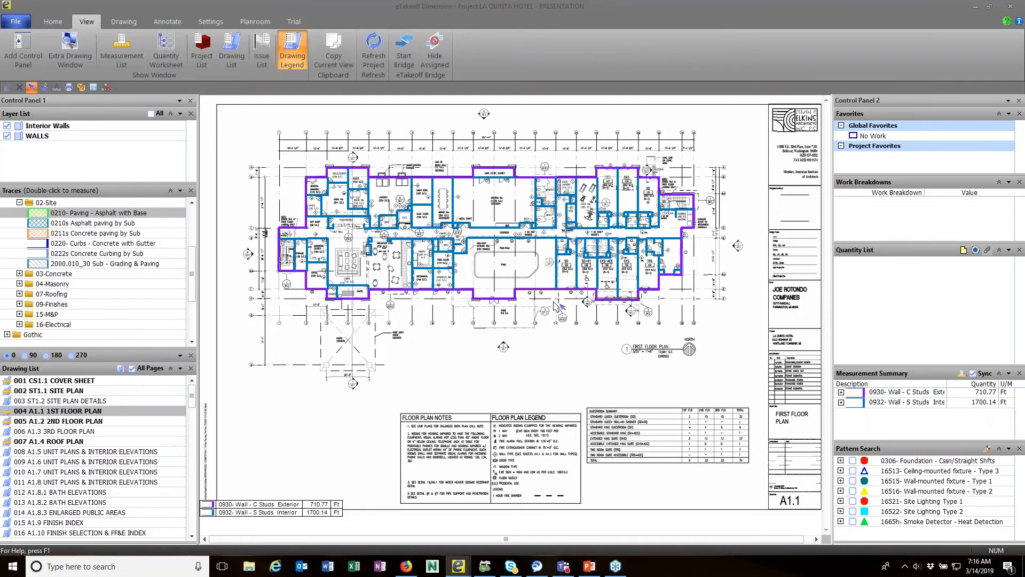
Step: Select the Interior Walls measurement on the 1st floor plan and bring the building sections window back over the plan
{"action": "left_click", "coordinate": [559, 244]}
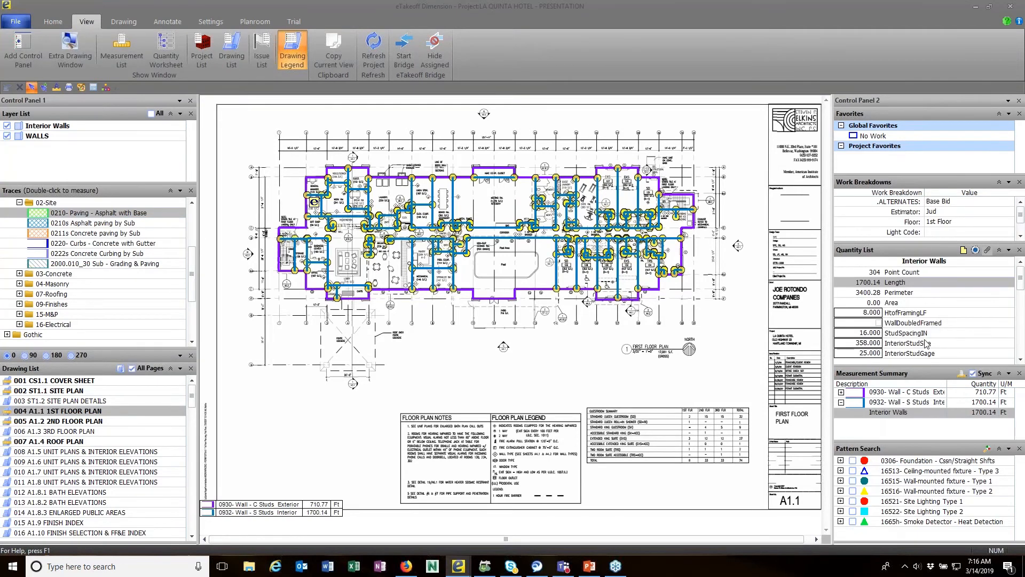
{"action": "mouse_move", "coordinate": [926, 345]}
{"action": "mouse_move", "coordinate": [1024, 165]}
{"action": "left_mouse_down"}
{"action": "mouse_move", "coordinate": [709, 159]}
{"action": "mouse_move", "coordinate": [327, 62]}
{"action": "left_mouse_up"}
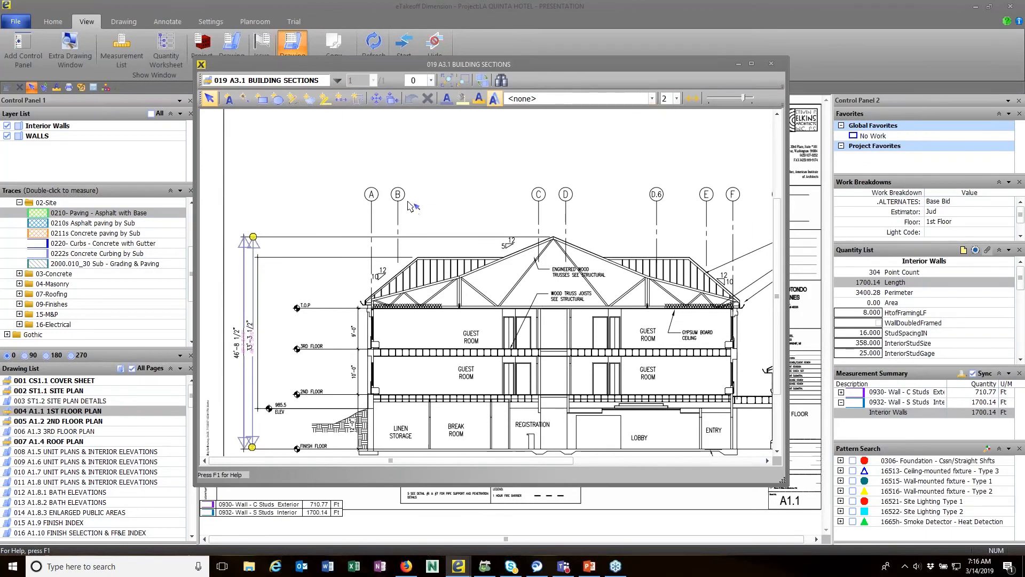
{"action": "left_click_drag", "start_coordinate": [421, 70], "coordinate": [575, 91]}
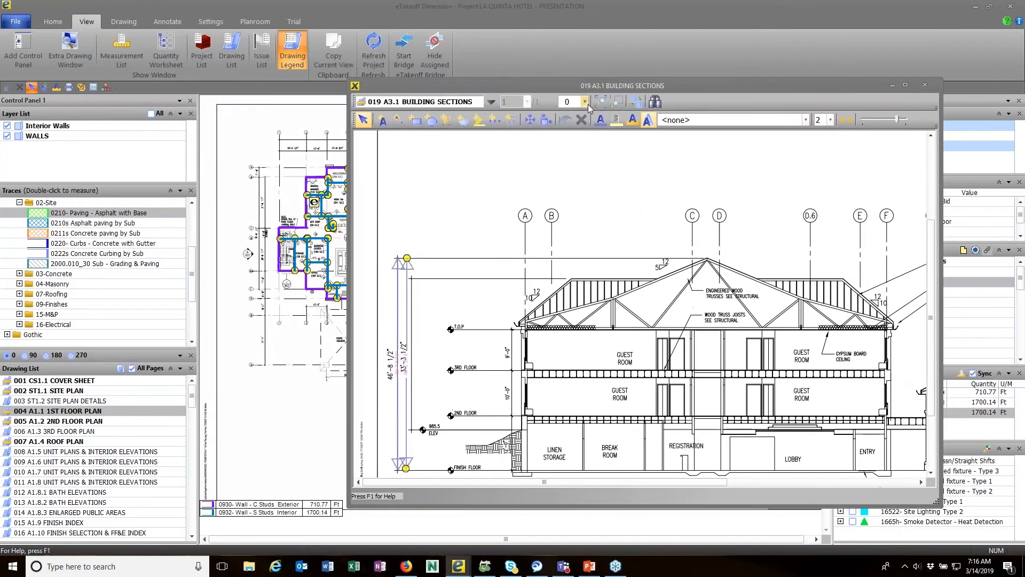
Step: Swap the drawings between the main and extra windows, and swap them back
{"action": "left_click", "coordinate": [636, 105]}
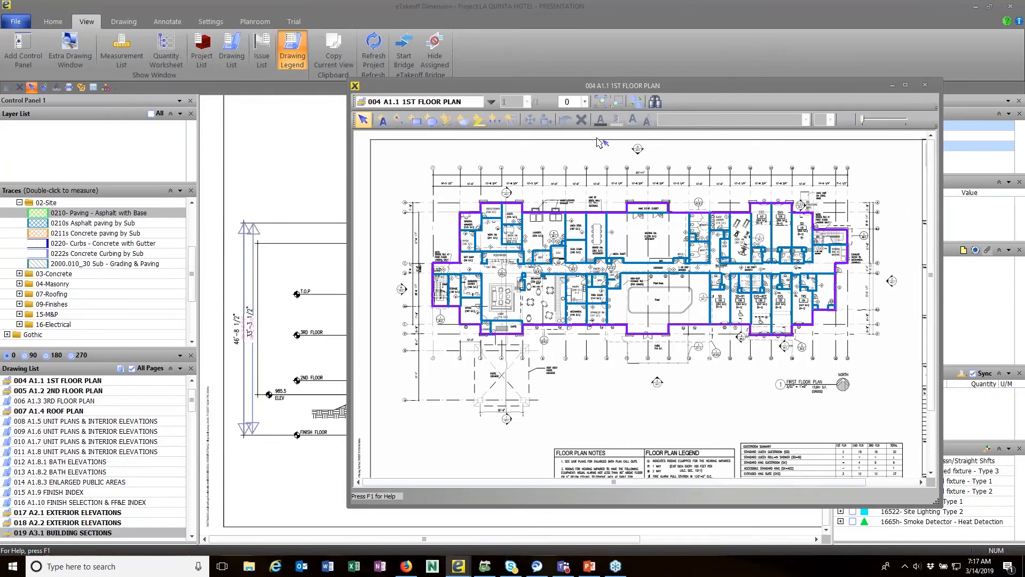
{"action": "left_click", "coordinate": [636, 102]}
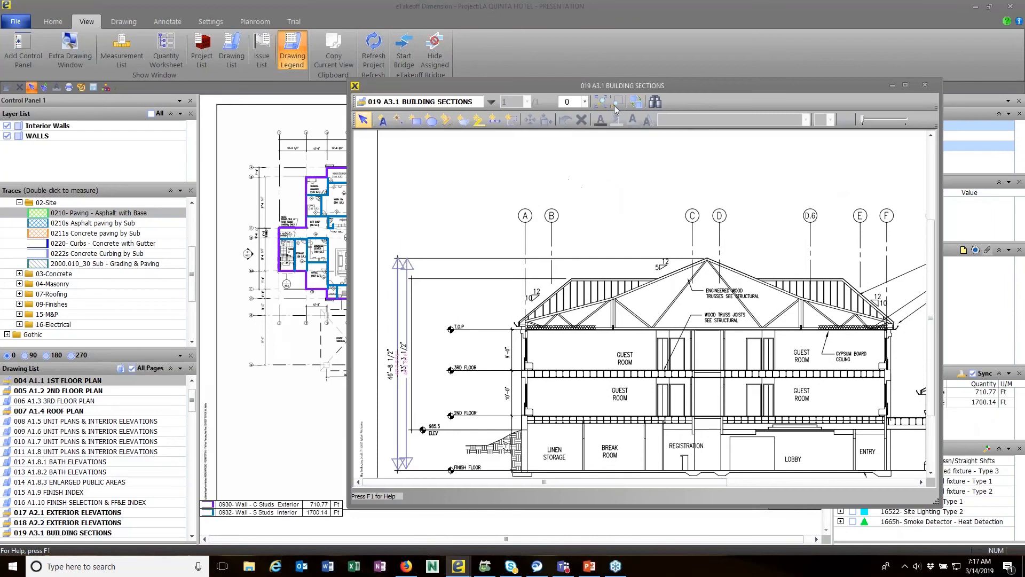
Step: Reselect the Interior Walls measurement on the floor plan and position the building sections window clear of the quantity list
{"action": "left_click_drag", "start_coordinate": [613, 91], "coordinate": [337, 80]}
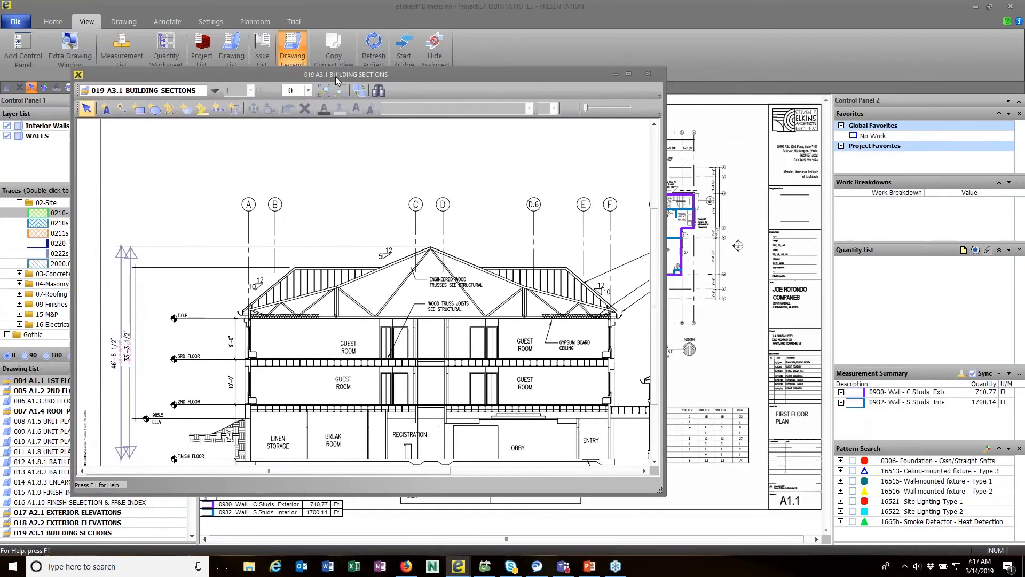
{"action": "left_click", "coordinate": [676, 218]}
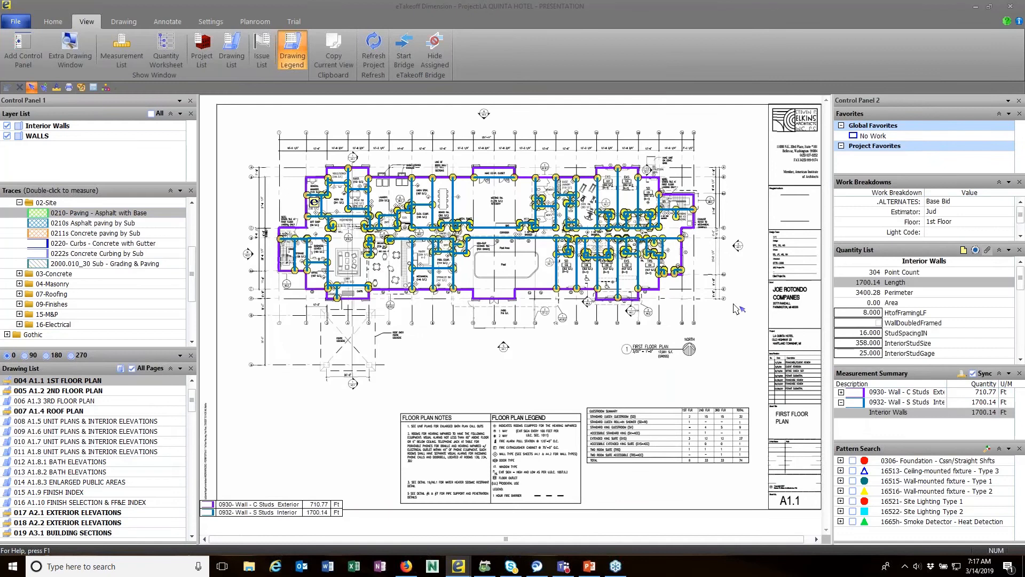
{"action": "mouse_move", "coordinate": [458, 566]}
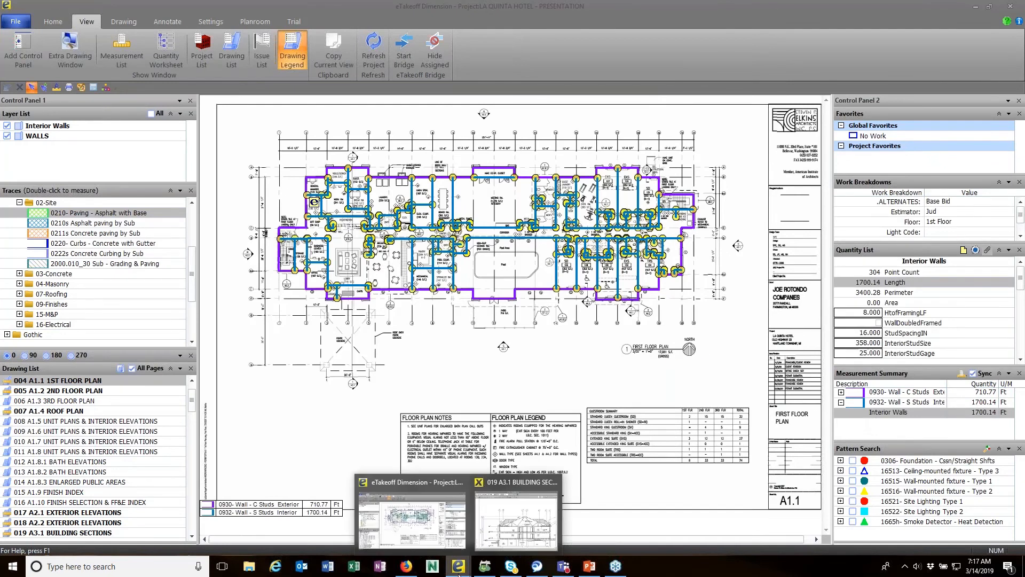
{"action": "left_click", "coordinate": [519, 506]}
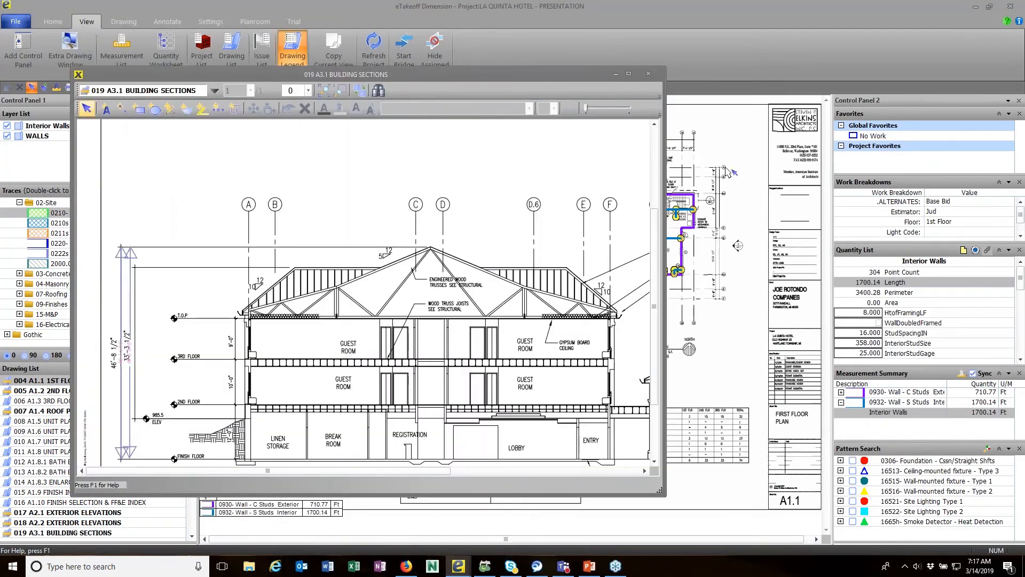
{"action": "left_click_drag", "start_coordinate": [569, 77], "coordinate": [521, 35]}
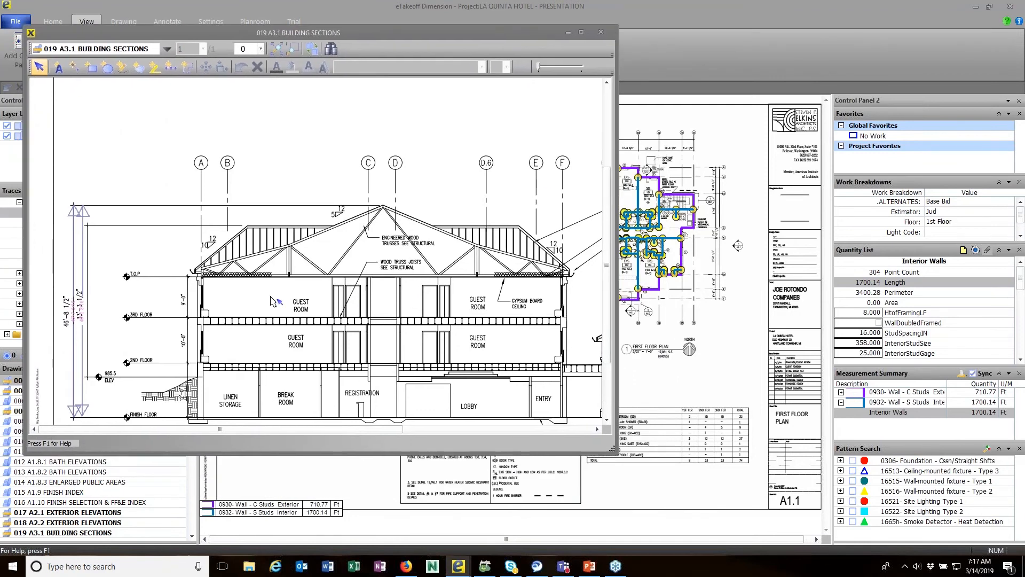
Step: Try to get the HtofFramingLF quantity from an existing measurement by picking a point at the 3rd floor line of the building section
{"action": "left_click", "coordinate": [911, 314]}
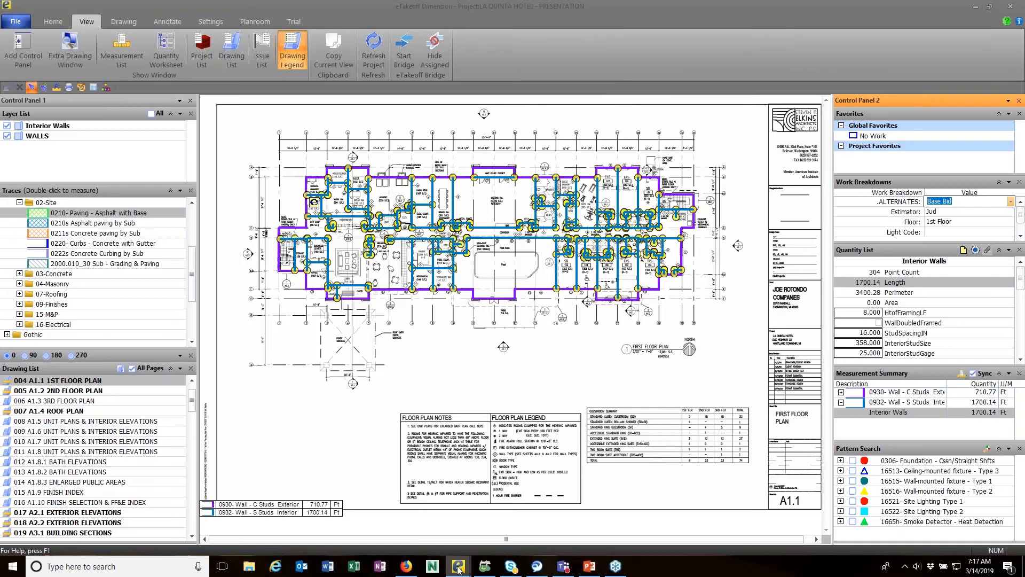
{"action": "right_click", "coordinate": [898, 316]}
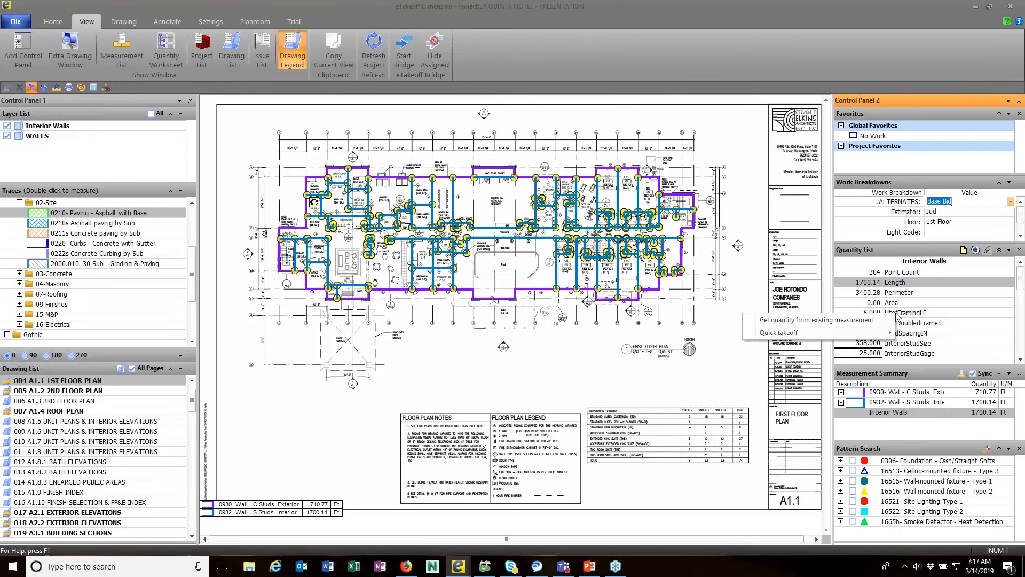
{"action": "left_click", "coordinate": [863, 320]}
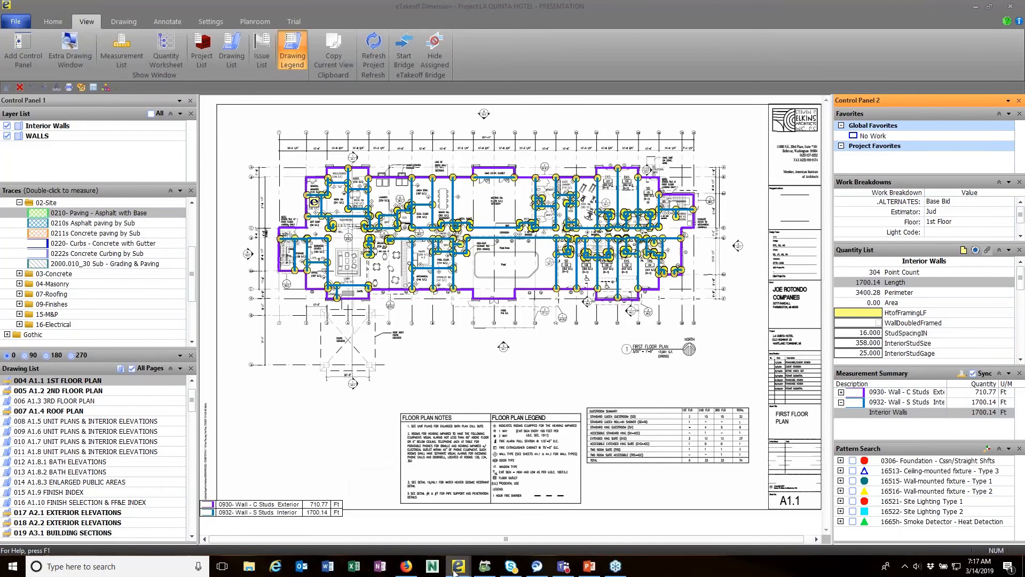
{"action": "mouse_move", "coordinate": [458, 569]}
{"action": "left_click", "coordinate": [505, 527]}
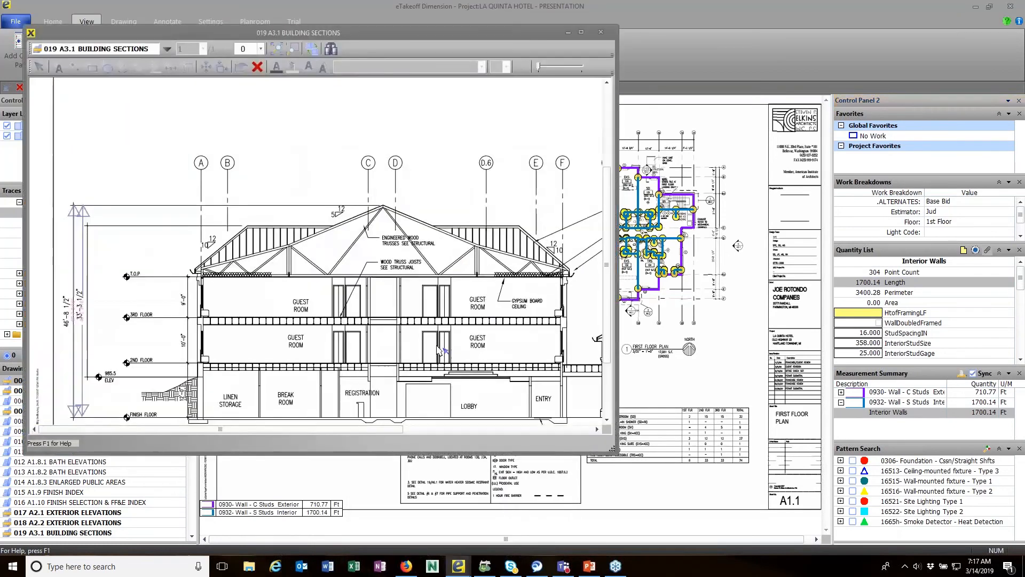
{"action": "left_click", "coordinate": [211, 317]}
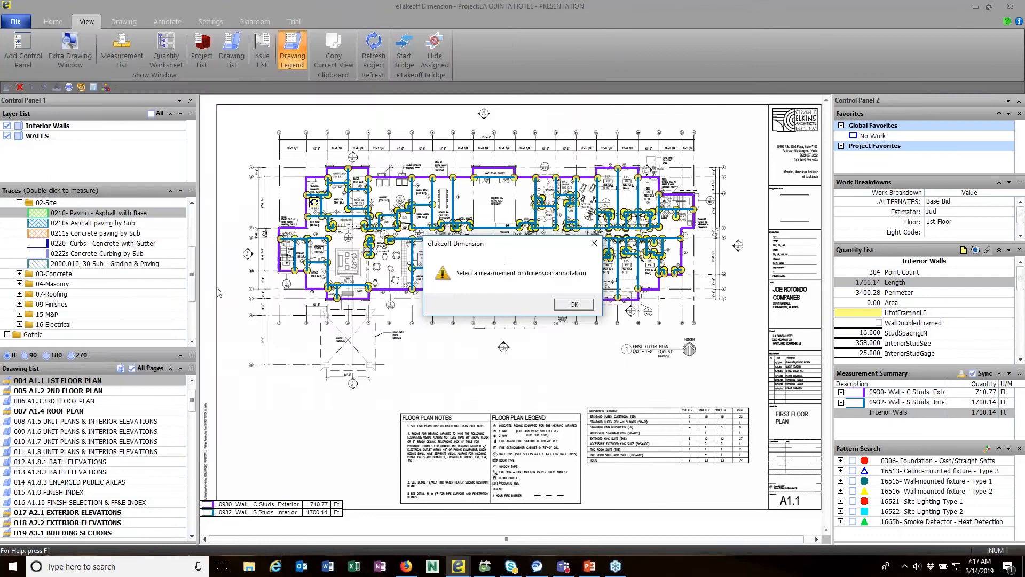
{"action": "left_click", "coordinate": [574, 304]}
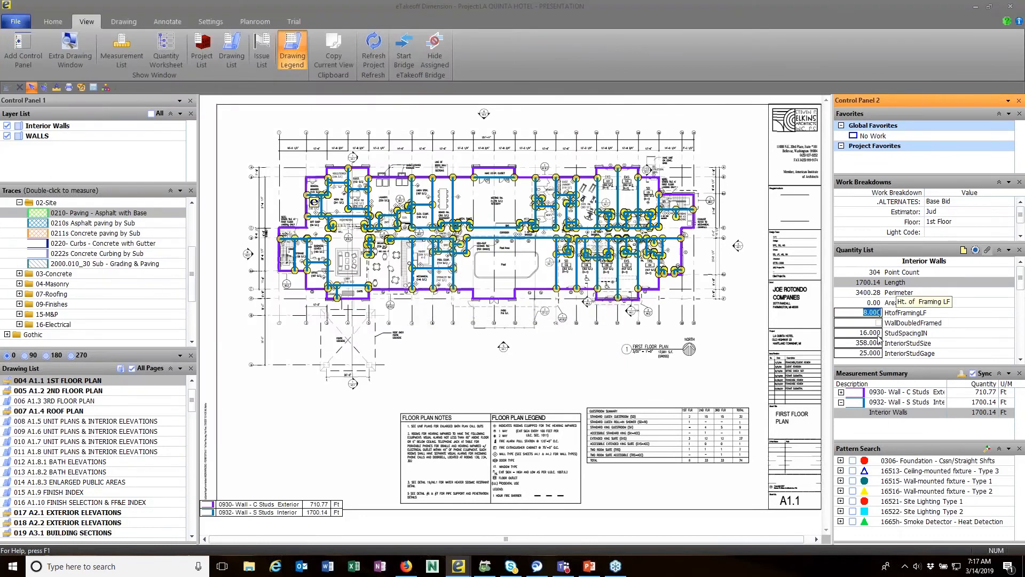
Step: Fill HtofFramingLF with a quick takeoff length of about 8.68 ft, measured on the building section from the 3rd floor line up to T.O.P
{"action": "right_click", "coordinate": [902, 315]}
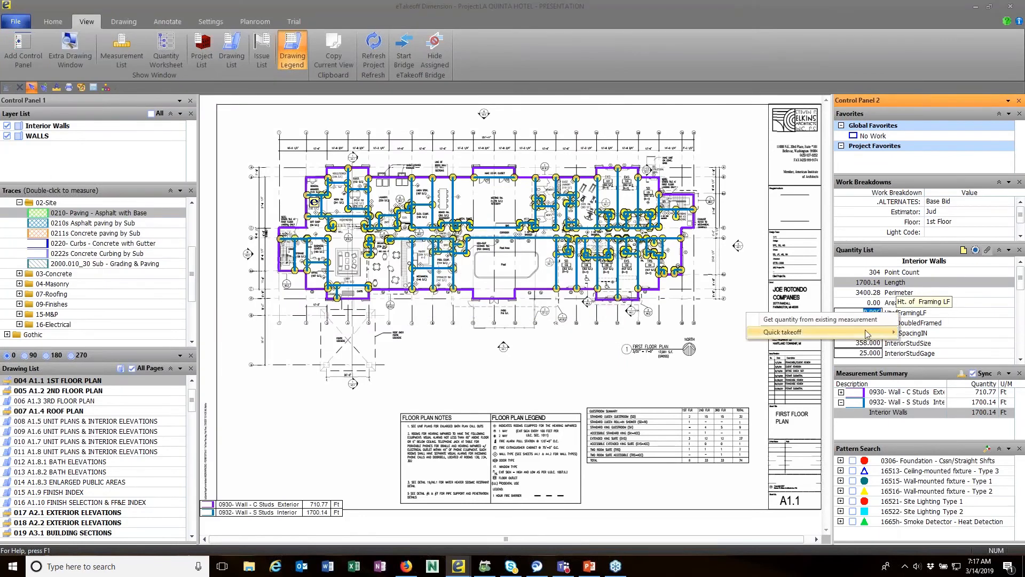
{"action": "mouse_move", "coordinate": [865, 336]}
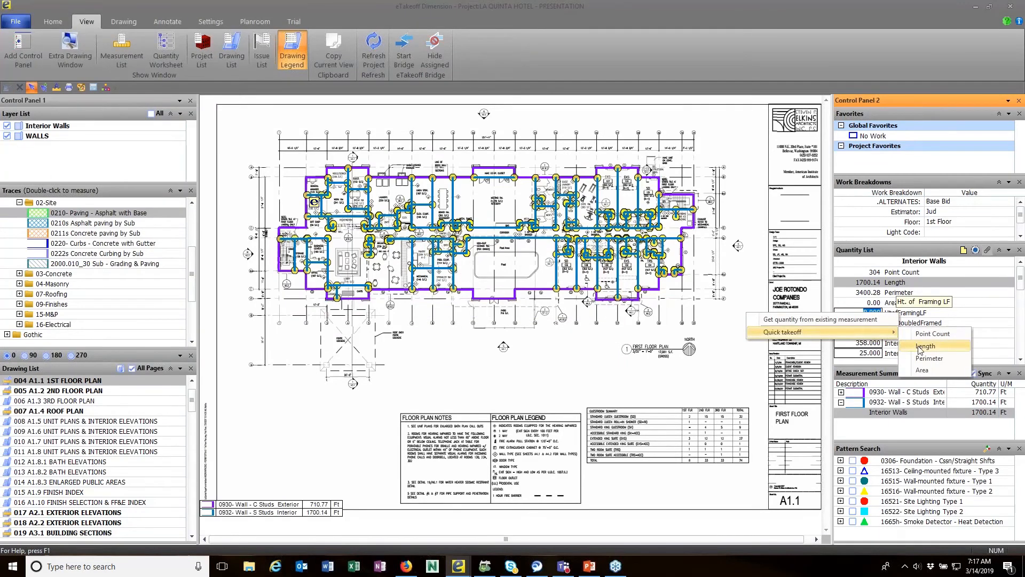
{"action": "left_click", "coordinate": [903, 313]}
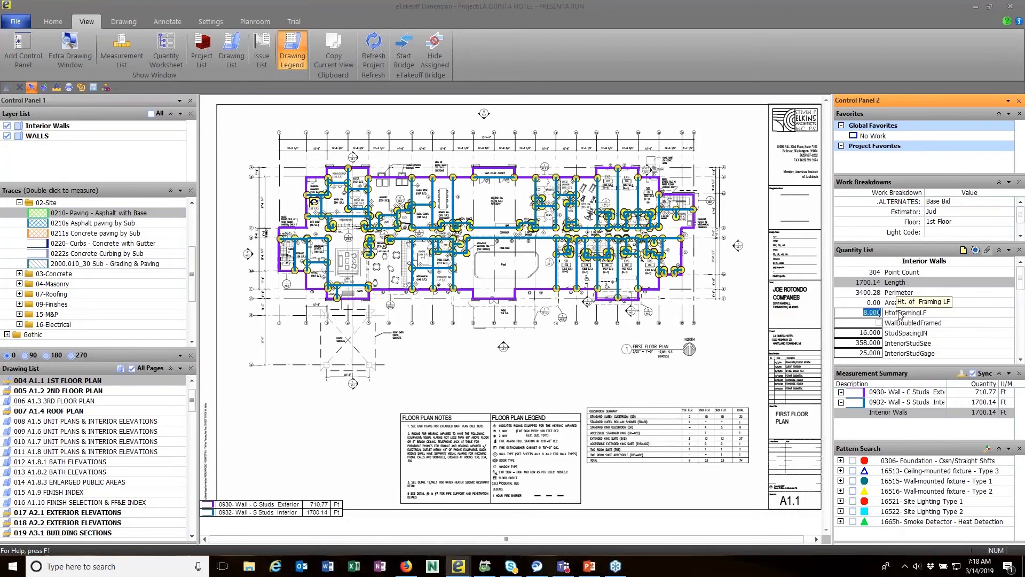
{"action": "right_click", "coordinate": [901, 315]}
{"action": "mouse_move", "coordinate": [889, 331]}
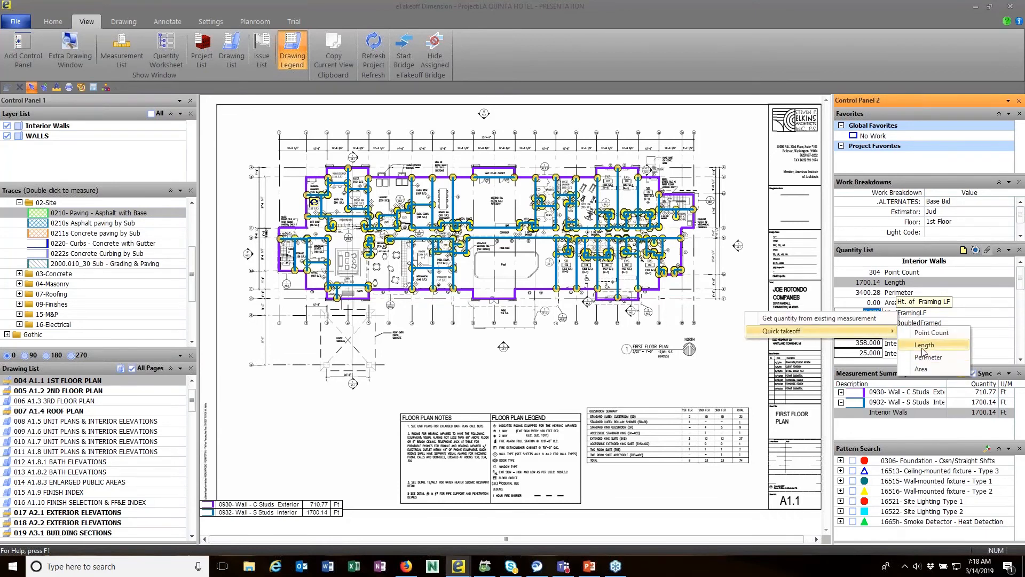
{"action": "left_click", "coordinate": [924, 346]}
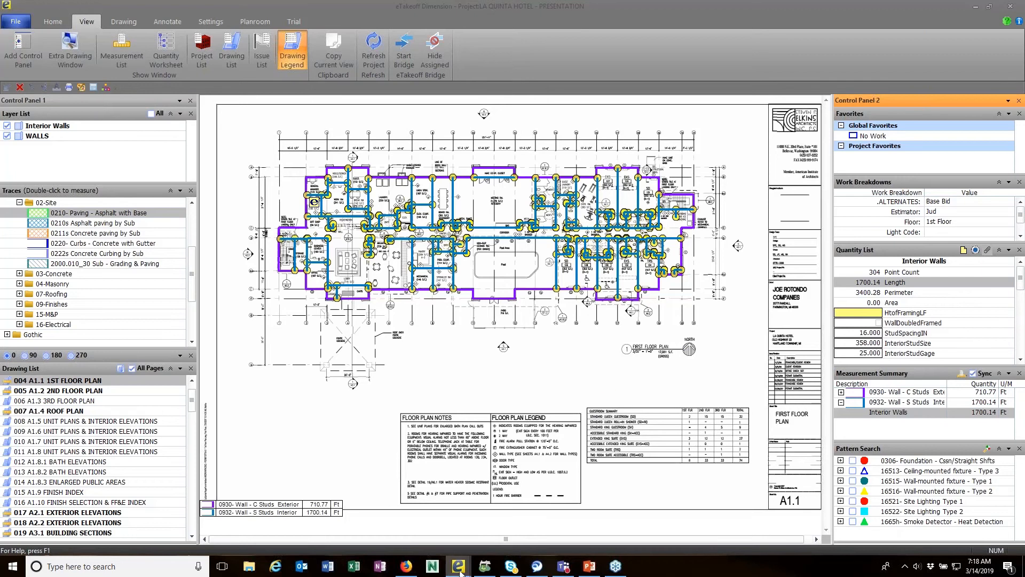
{"action": "mouse_move", "coordinate": [460, 571]}
{"action": "left_click", "coordinate": [496, 521]}
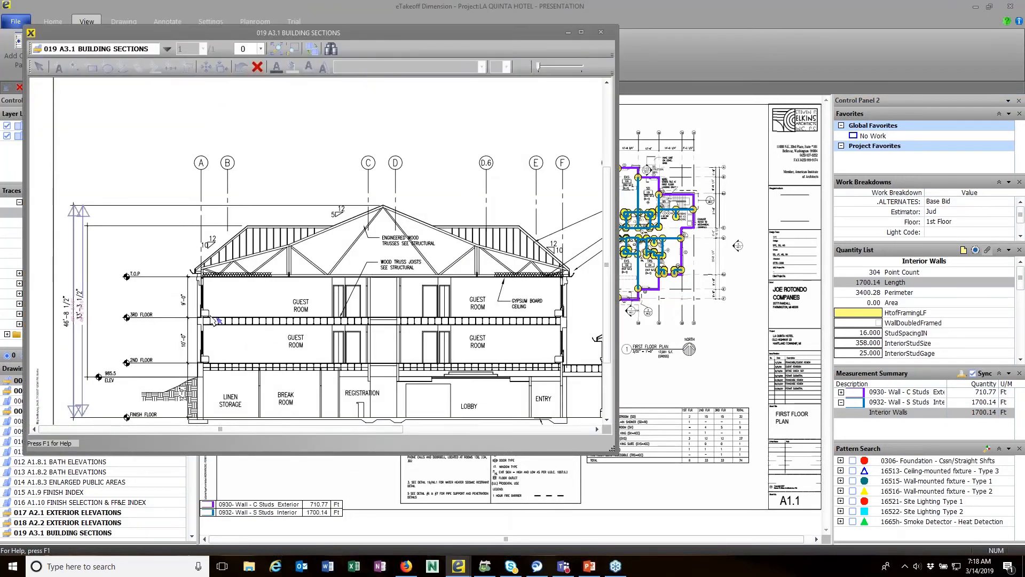
{"action": "left_click", "coordinate": [210, 316]}
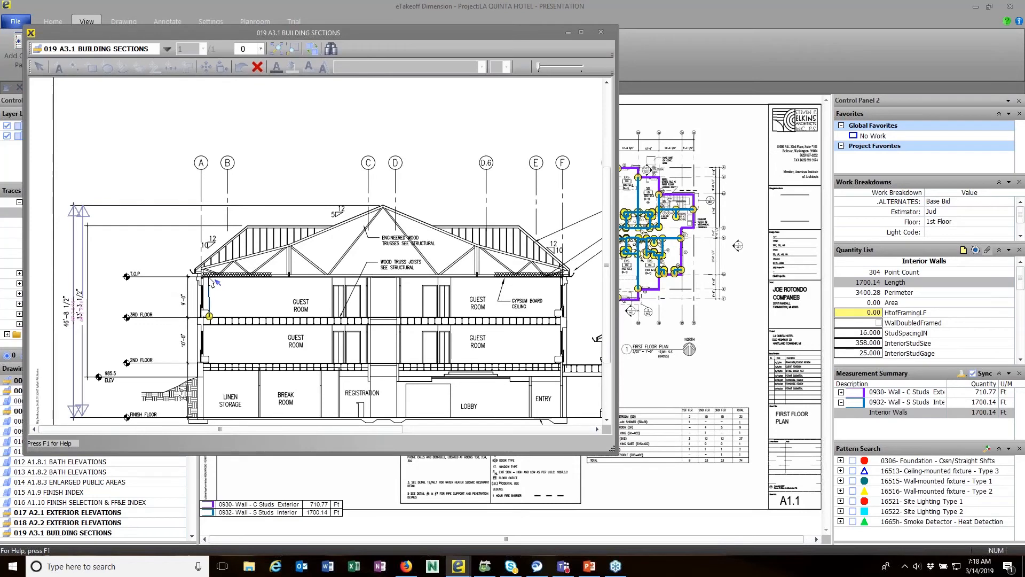
{"action": "key", "text": "Escape"}
{"action": "left_click", "coordinate": [209, 276]}
{"action": "left_click", "coordinate": [879, 313]}
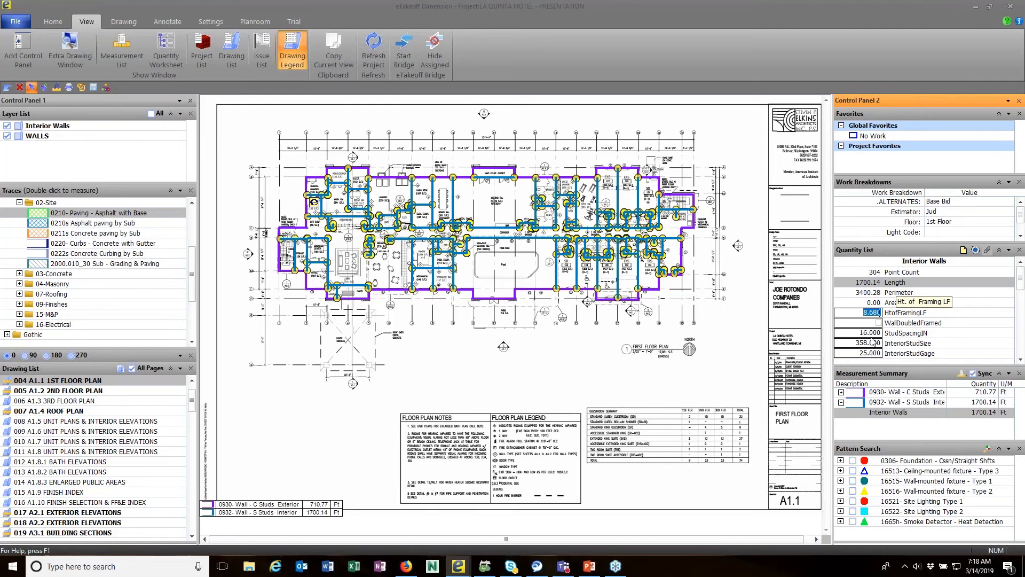
Step: Bring up the building sections window once more, and return to the 1st floor plan with the takeoff tools shown
{"action": "mouse_move", "coordinate": [468, 569]}
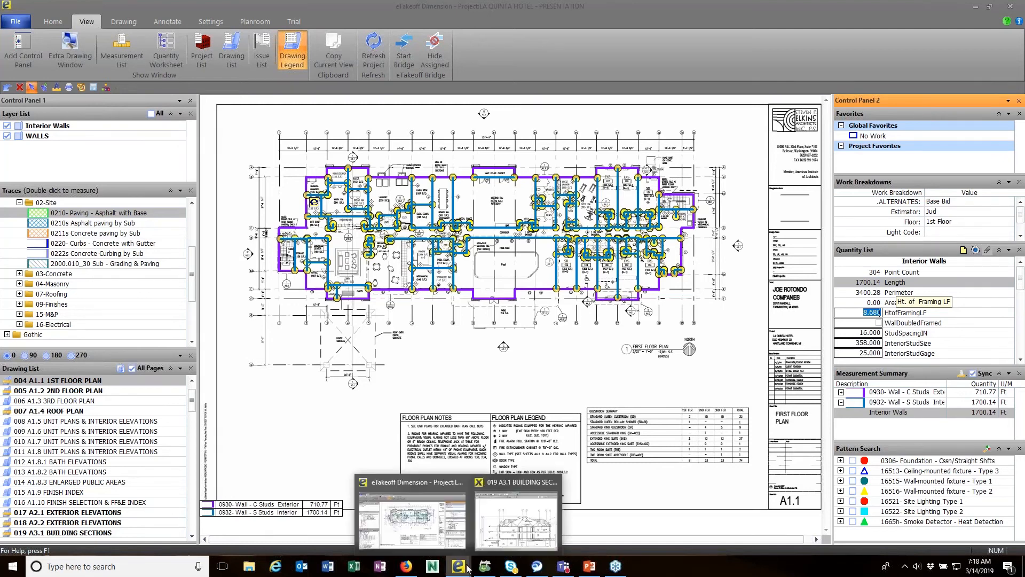
{"action": "left_click", "coordinate": [516, 518]}
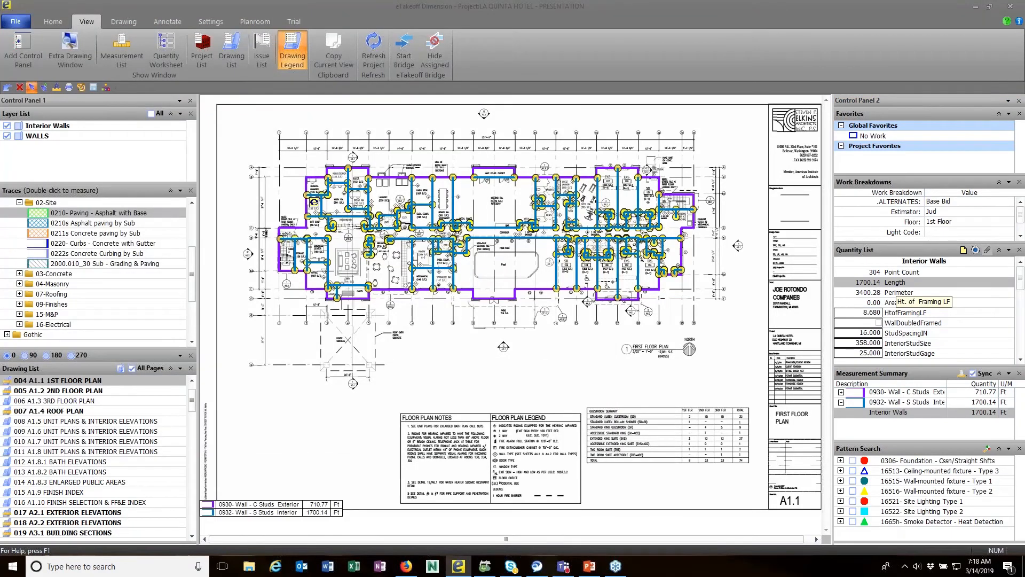
{"action": "left_click", "coordinate": [54, 23]}
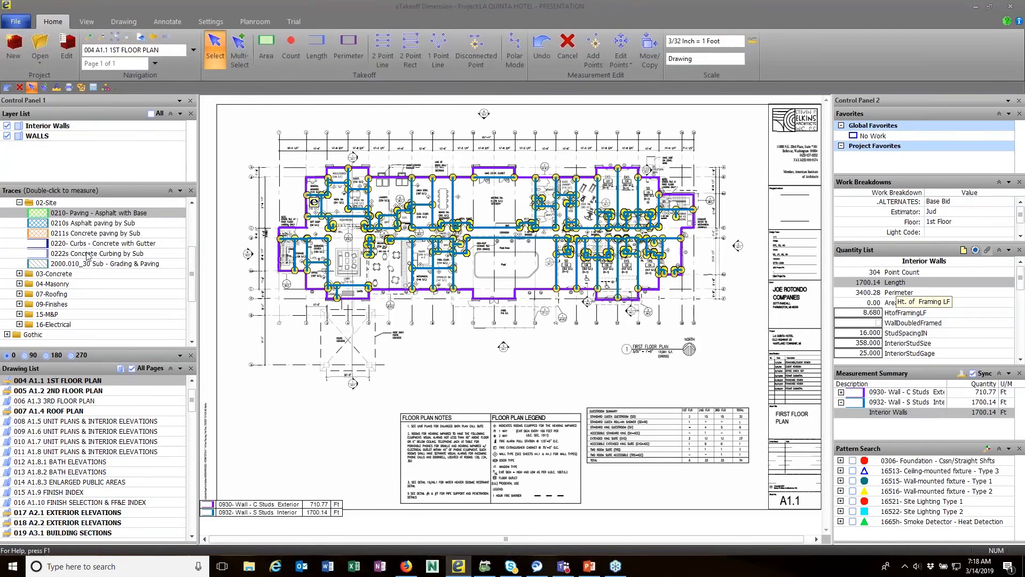
Step: Rename drawing 008 A1.5 as "008 A1.5 UNIT PLAN & INTERIOR ELEVATION", with renaming of multiple drawings enabled
{"action": "left_click", "coordinate": [133, 23]}
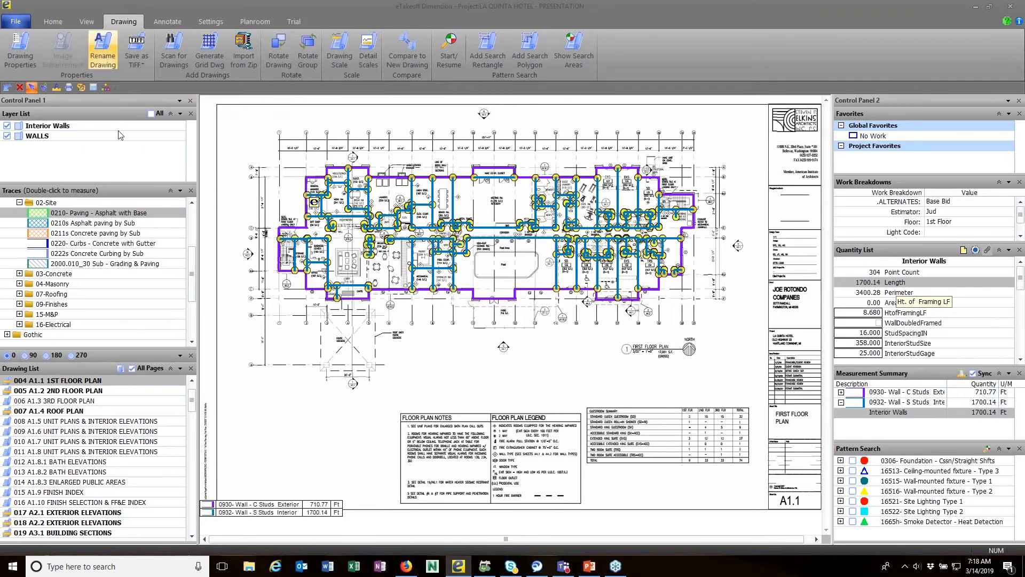
{"action": "left_click", "coordinate": [110, 426]}
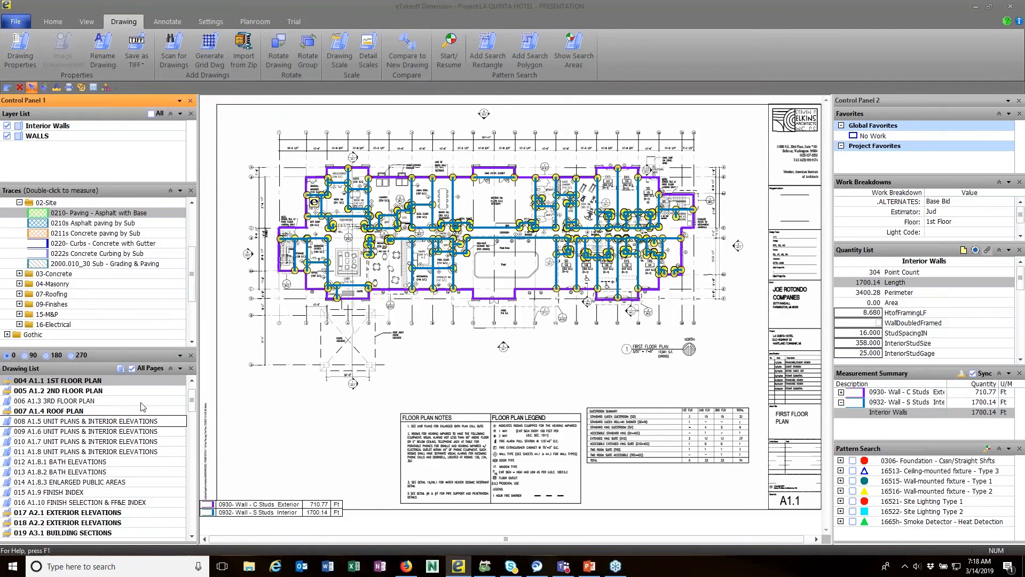
{"action": "left_click", "coordinate": [104, 52]}
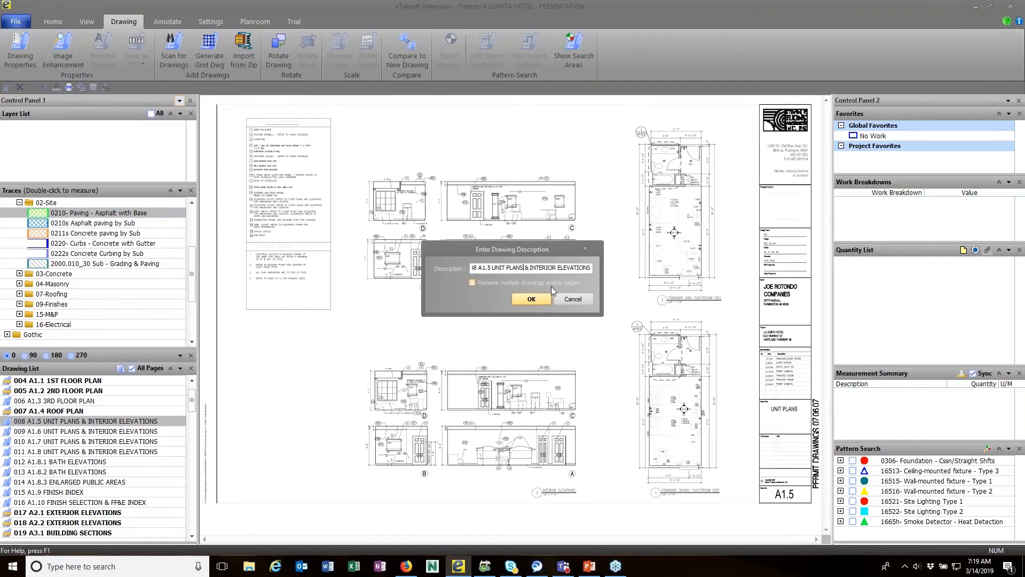
{"action": "left_click", "coordinate": [524, 268]}
{"action": "key", "text": "BackSpace"}
{"action": "left_click", "coordinate": [473, 281]}
{"action": "scroll", "coordinate": [756, 480], "scroll_direction": "up", "scroll_amount": 3}
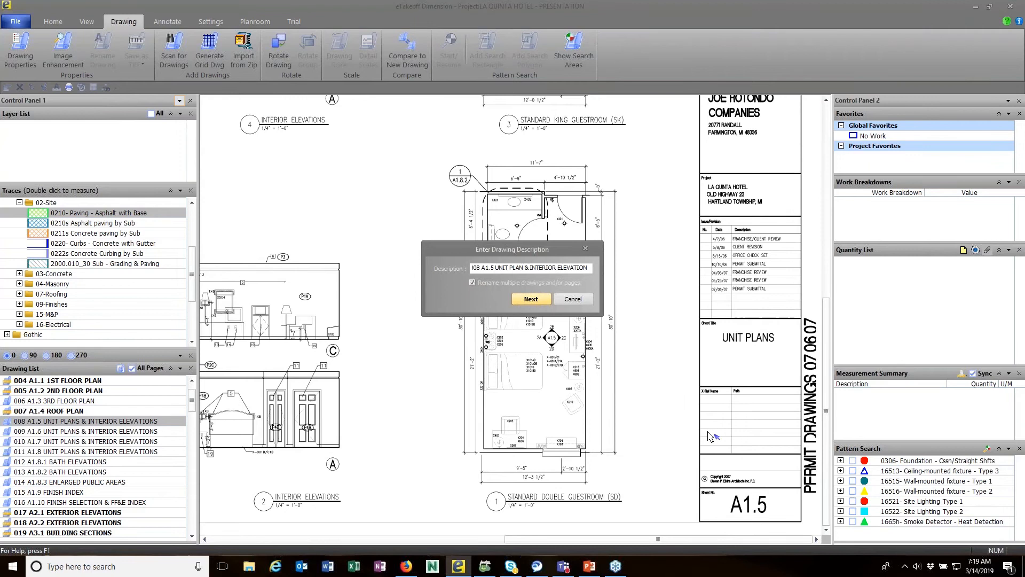
{"action": "scroll", "coordinate": [714, 436], "scroll_direction": "up", "scroll_amount": 2}
{"action": "left_click_drag", "start_coordinate": [673, 347], "coordinate": [634, 313]}
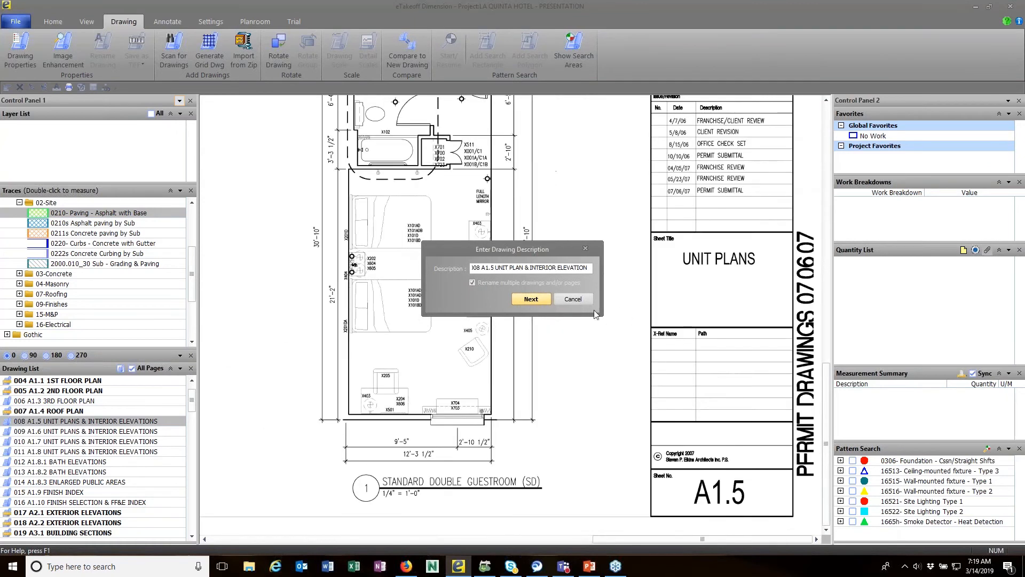
{"action": "left_click", "coordinate": [529, 300]}
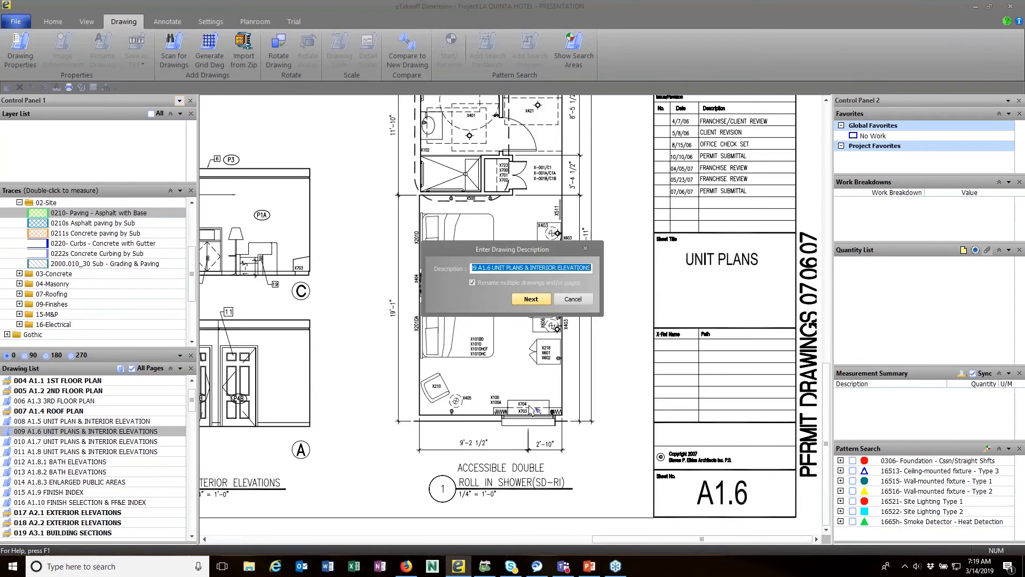
Step: Rename the following drawing as "009 A1.6 UNIT PLAN & INTERIOR ELEVATION", then end the renaming run at drawing 010 A1.7
{"action": "left_click", "coordinate": [526, 269]}
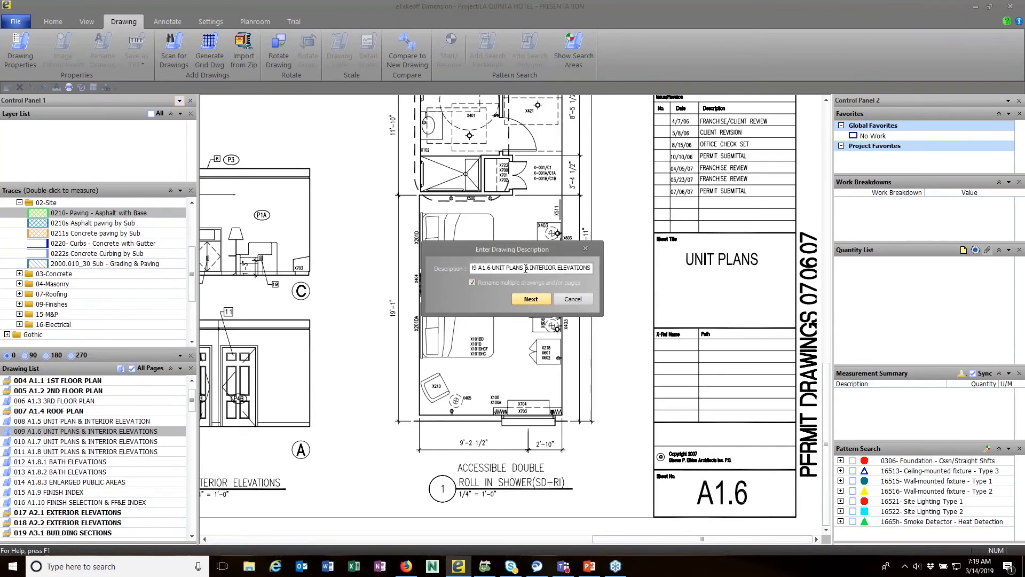
{"action": "key", "text": "BackSpace"}
{"action": "key", "text": "BackSpace"}
{"action": "left_click", "coordinate": [544, 299]}
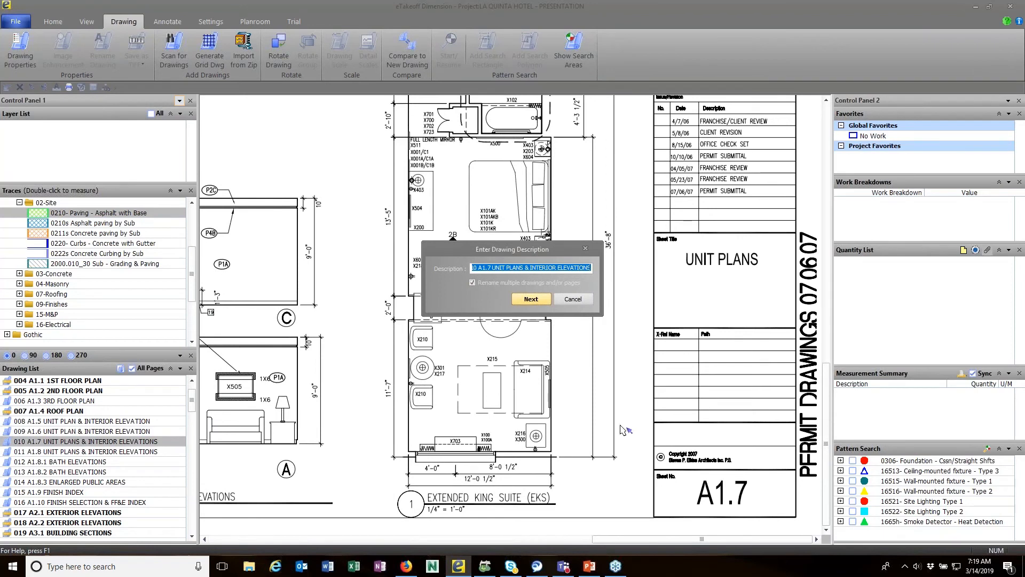
{"action": "left_click", "coordinate": [570, 300]}
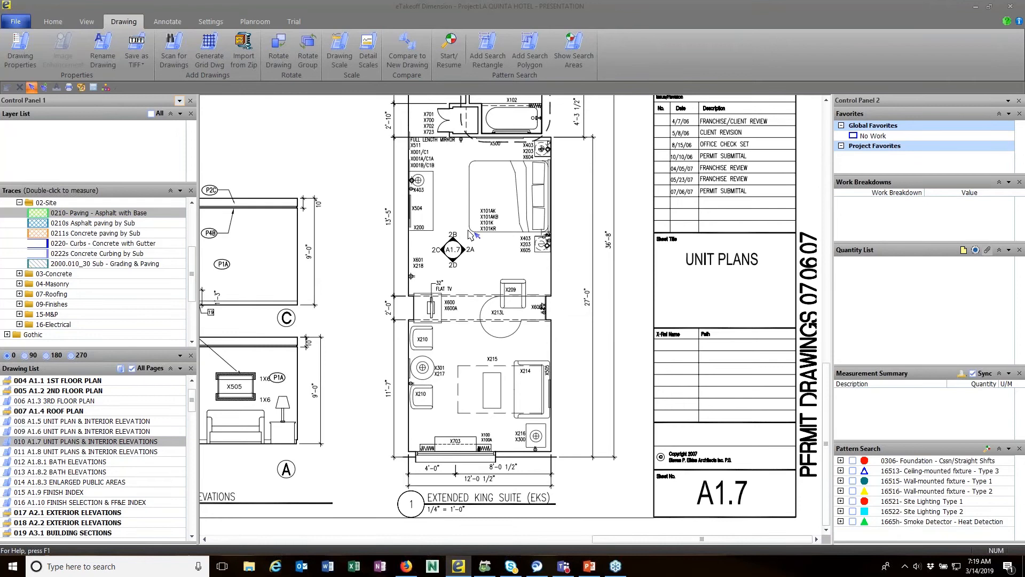
Step: Open drawing 005 A1.2 2ND FLOOR PLAN and copy its current view, framed on the plan and its flooring legend
{"action": "scroll", "coordinate": [450, 245], "scroll_direction": "down", "scroll_amount": 4}
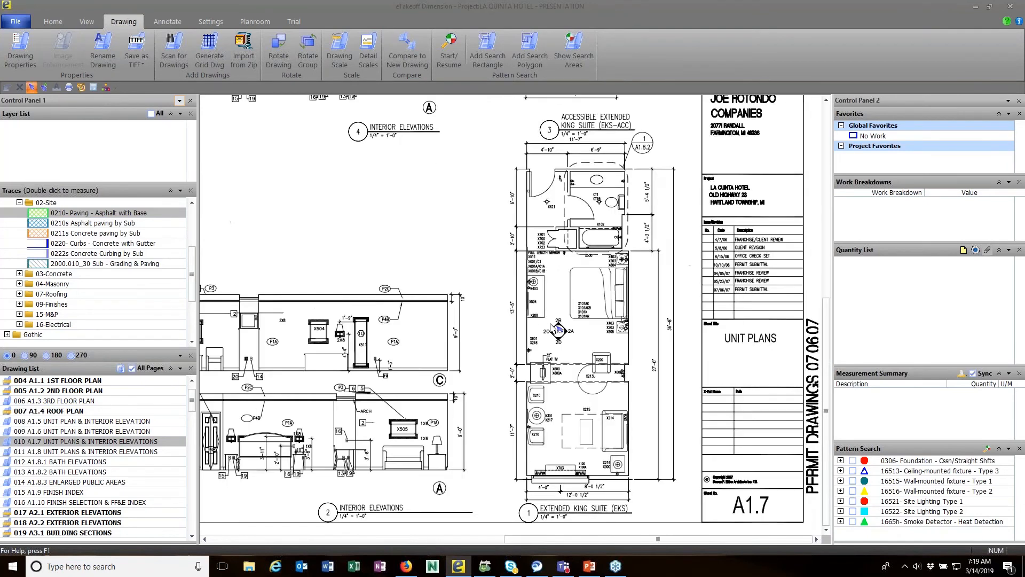
{"action": "double_click", "coordinate": [83, 381]}
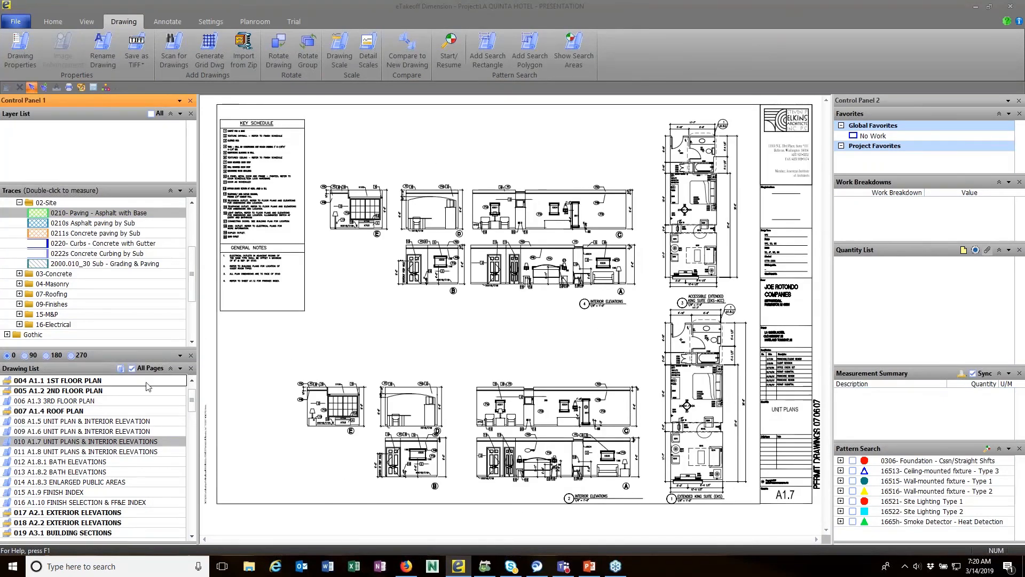
{"action": "double_click", "coordinate": [63, 391]}
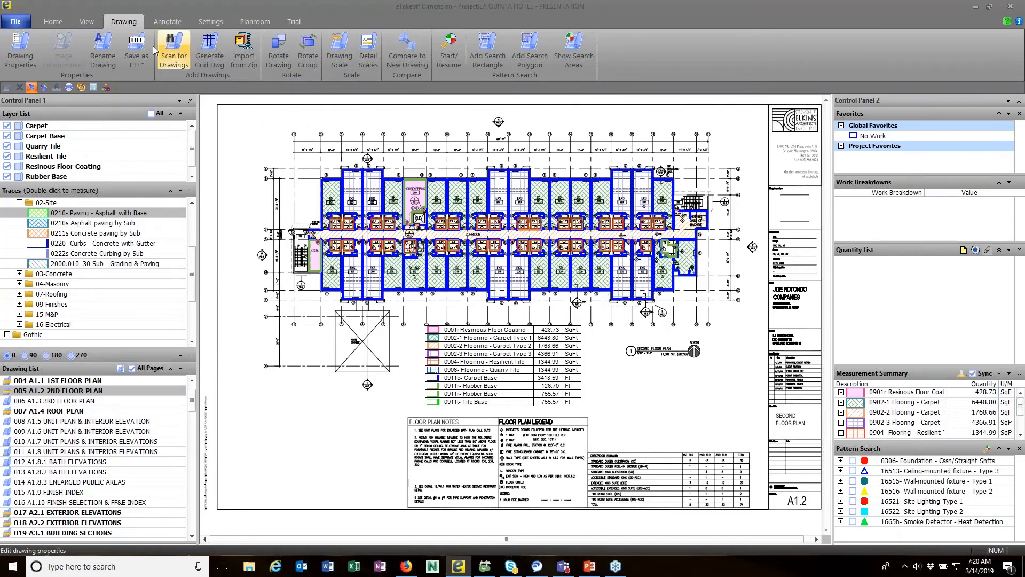
{"action": "left_click", "coordinate": [88, 24]}
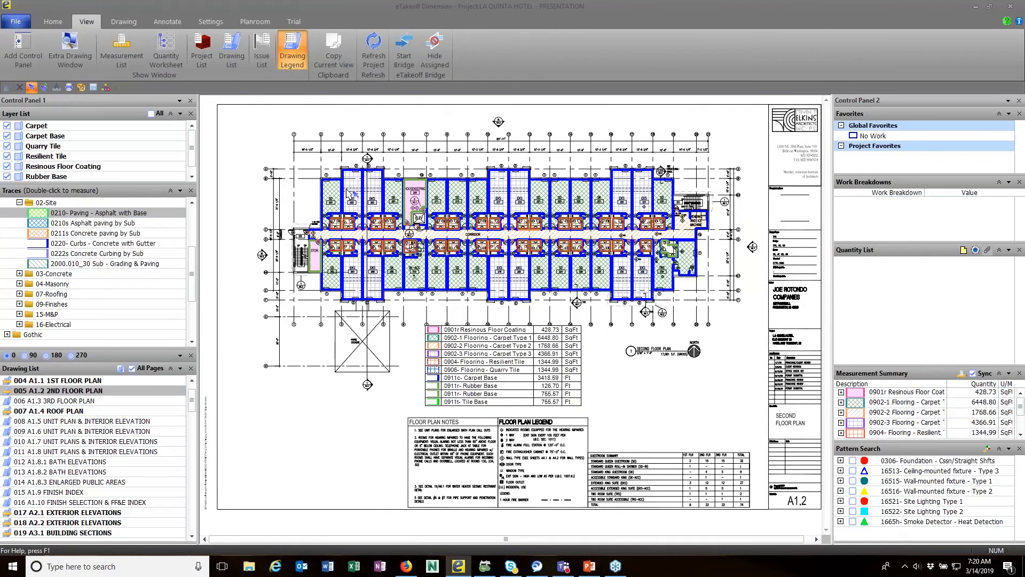
{"action": "scroll", "coordinate": [350, 194], "scroll_direction": "up", "scroll_amount": 3}
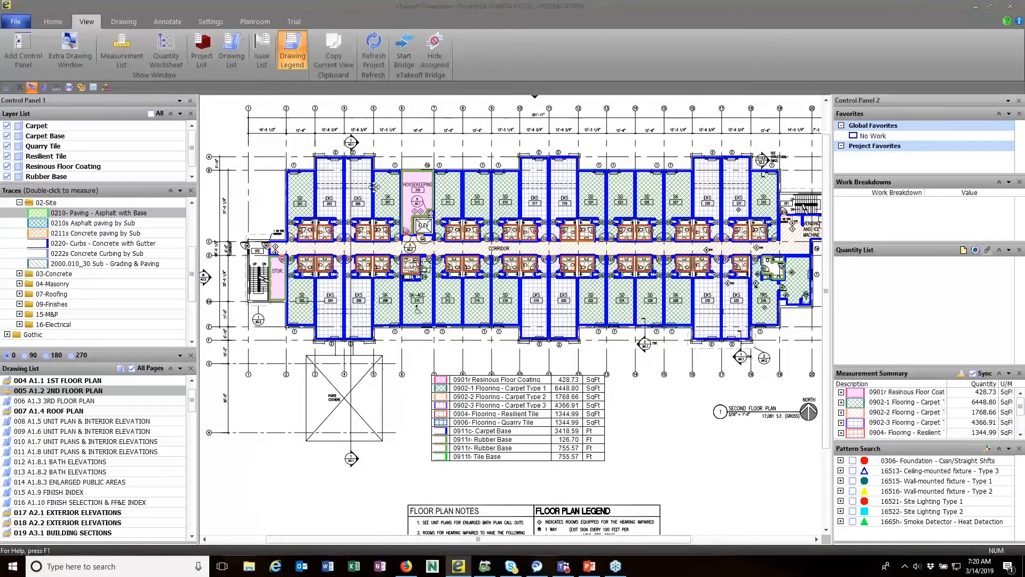
{"action": "middle_click_drag", "start_coordinate": [375, 187], "coordinate": [359, 189]}
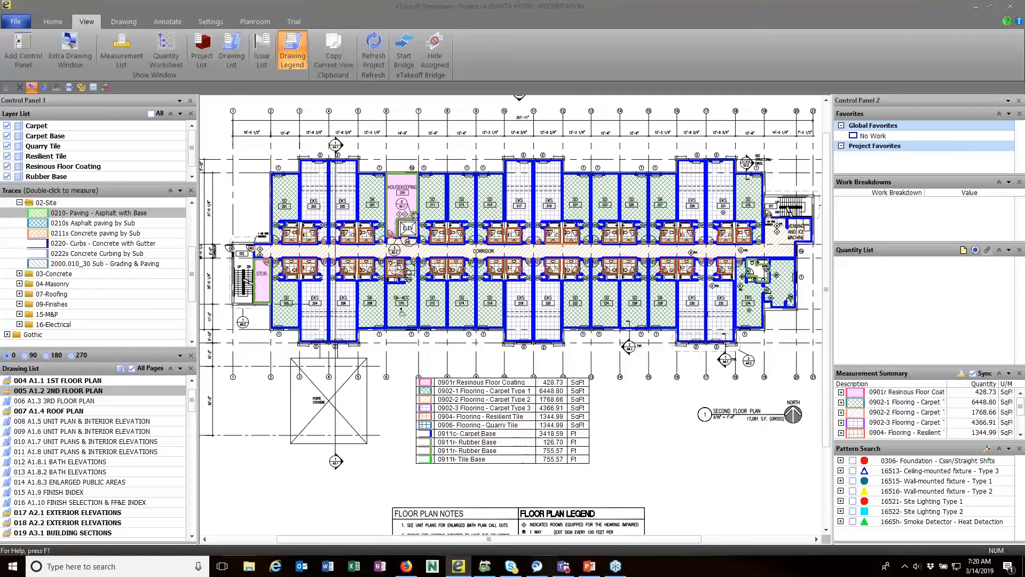
{"action": "left_click", "coordinate": [338, 55]}
Step: Switch to Word, paste the copied floor plan view into the blank document, and return to eTakeoff Dimension
{"action": "left_click", "coordinate": [328, 566]}
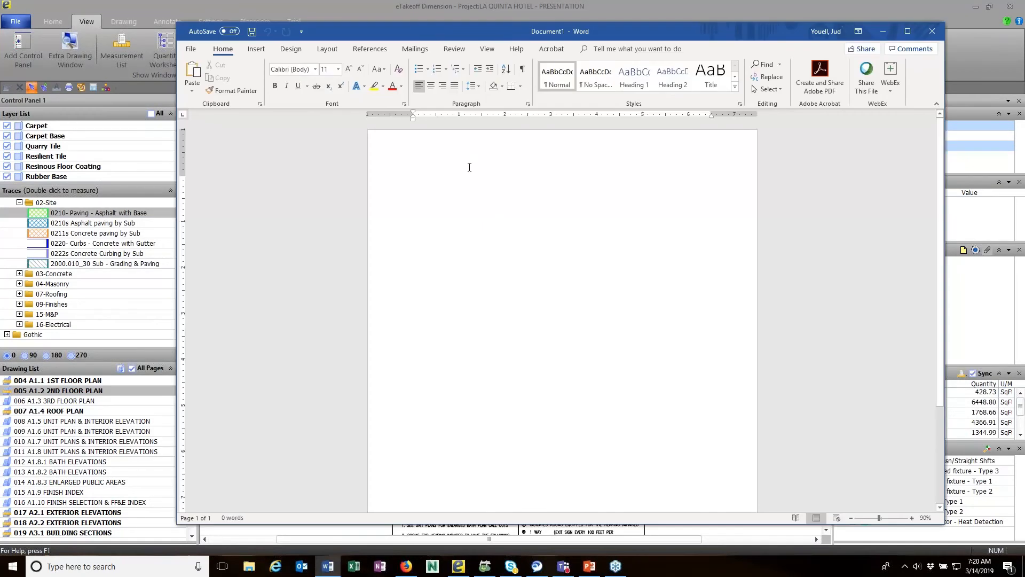
{"action": "right_click", "coordinate": [428, 176]}
{"action": "left_click", "coordinate": [449, 224]}
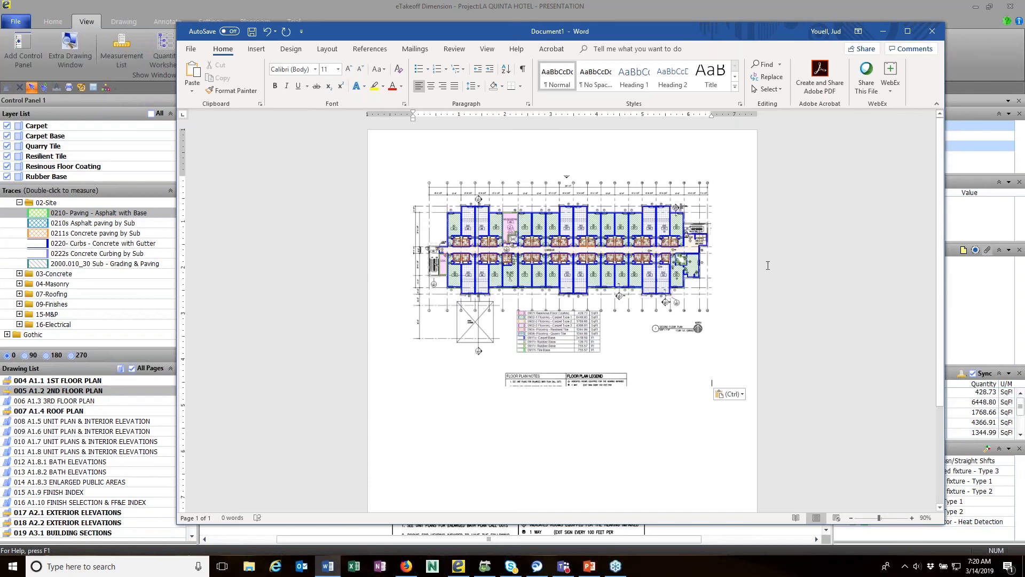
{"action": "left_click", "coordinate": [882, 34]}
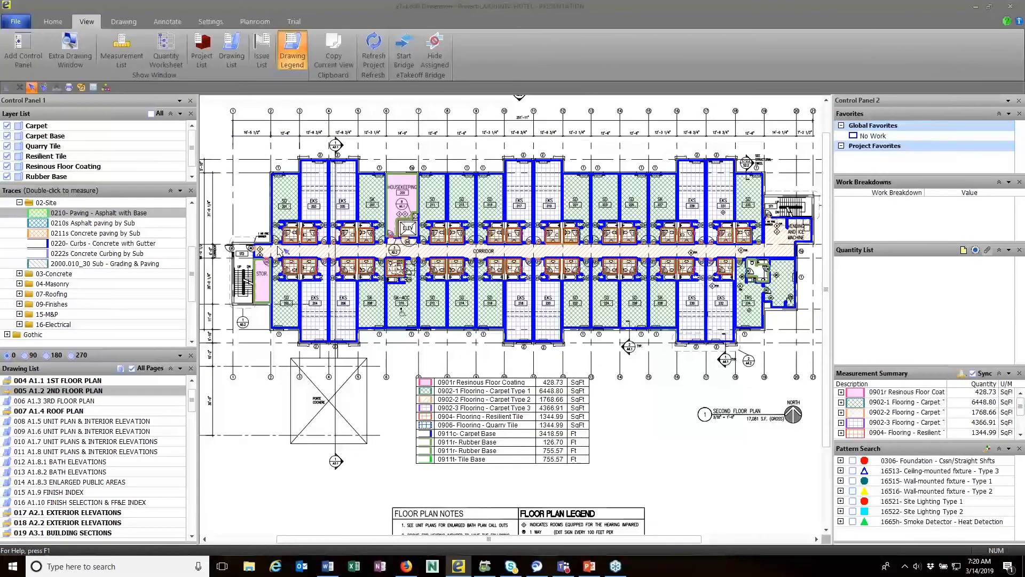
Step: Open drawing 063 S1.1 FOUNDATION PLAN to view its footing, grade beam and slab measurements
{"action": "mouse_move", "coordinate": [294, 242]}
{"action": "left_click", "coordinate": [192, 460]}
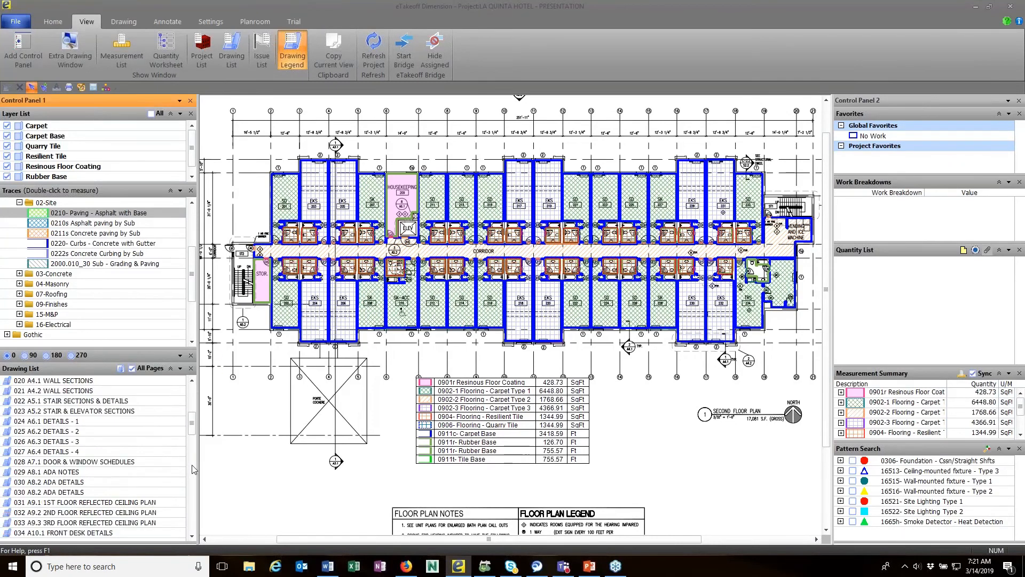
{"action": "left_click", "coordinate": [192, 460]}
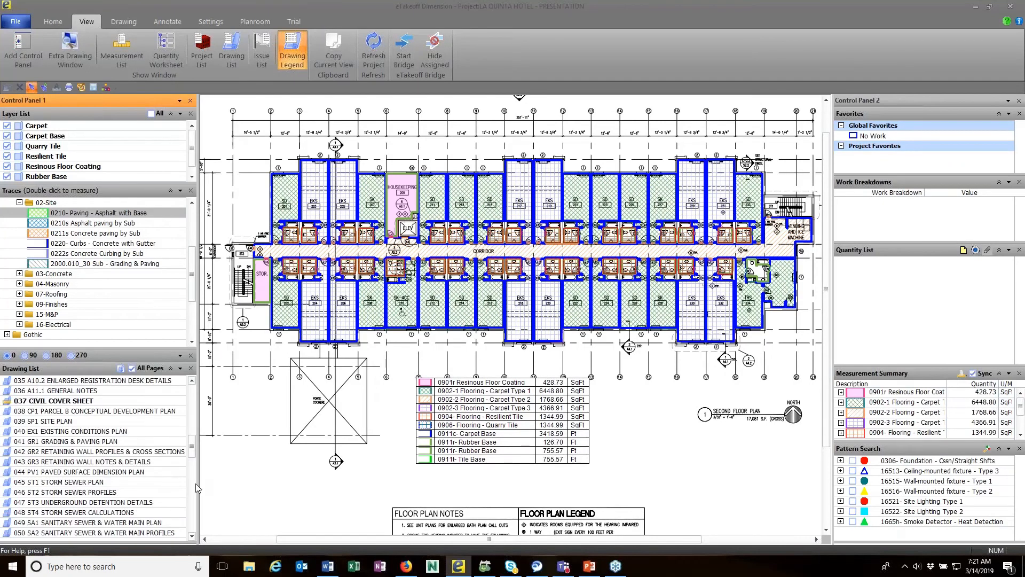
{"action": "left_click", "coordinate": [196, 483]}
{"action": "double_click", "coordinate": [60, 507]}
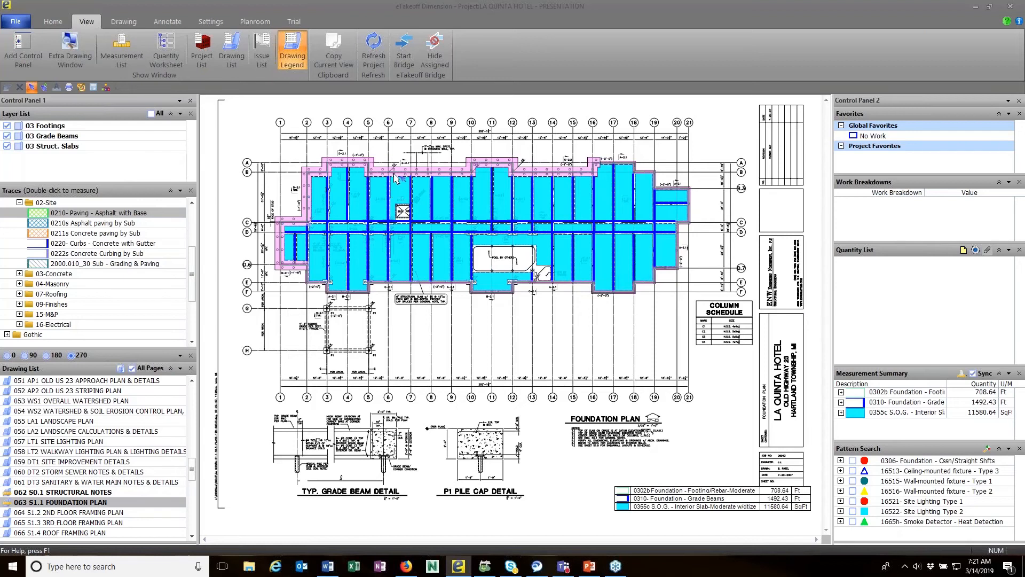
{"action": "mouse_move", "coordinate": [395, 178]}
Step: Add the Filtering section to Control Panel 2
{"action": "left_click", "coordinate": [1008, 101]}
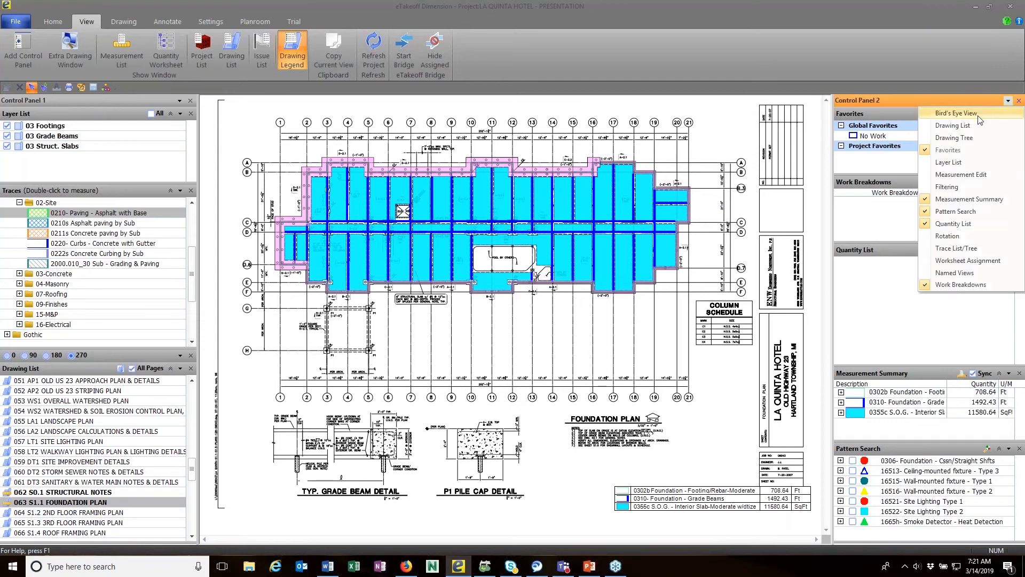
{"action": "left_click", "coordinate": [945, 188]}
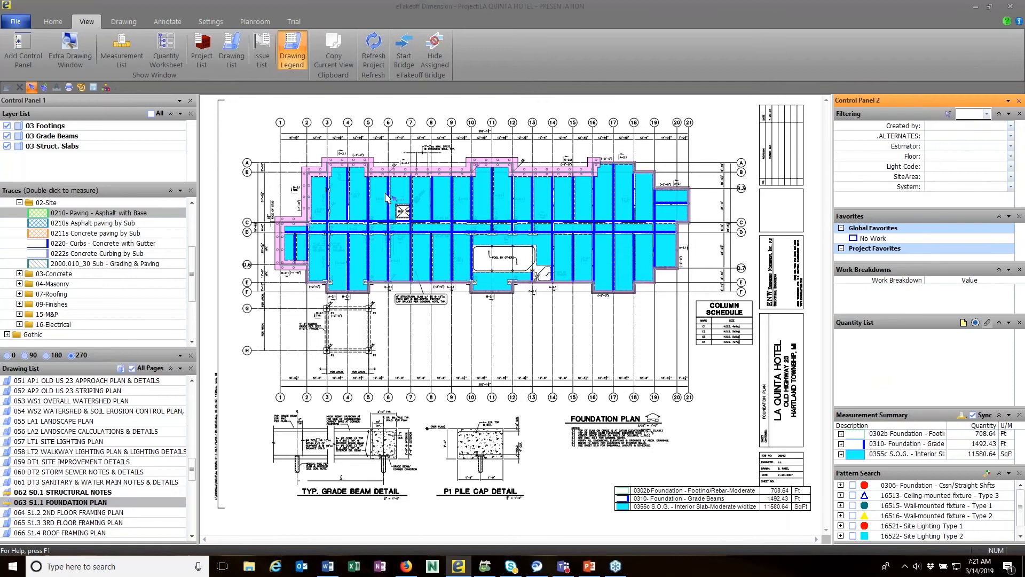
Step: Return to drawing 005 A1.2 2ND FLOOR PLAN and inspect the bathroom flooring measurement's alternate and quantities, leaving it deselected
{"action": "left_click_drag", "start_coordinate": [193, 472], "coordinate": [194, 389]}
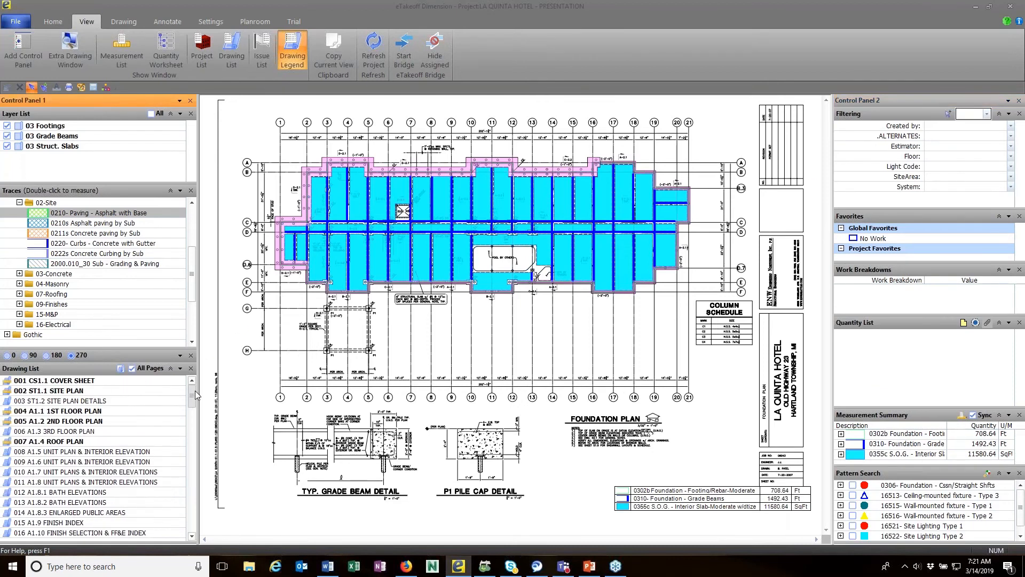
{"action": "left_click", "coordinate": [97, 423]}
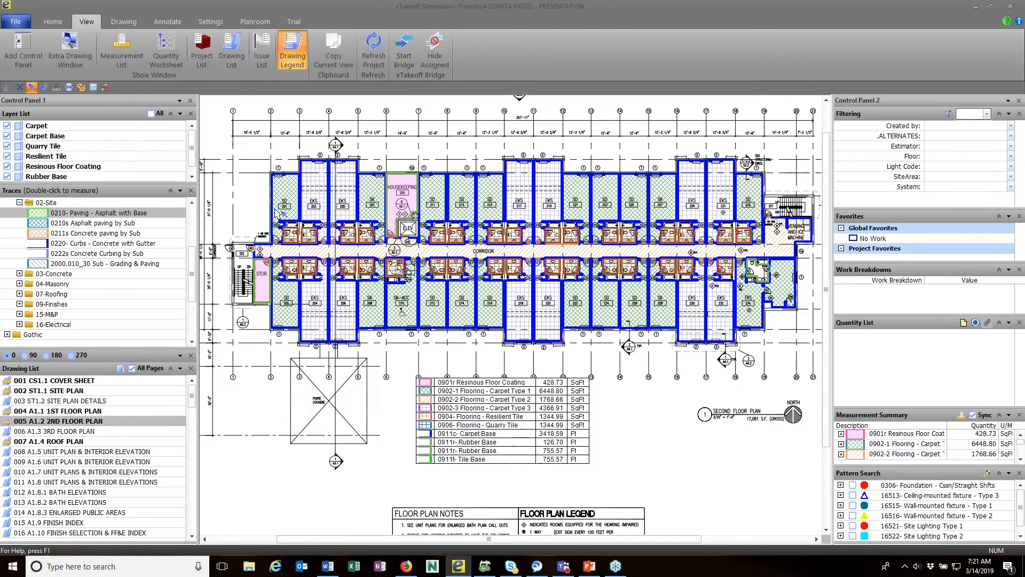
{"action": "left_click", "coordinate": [291, 237]}
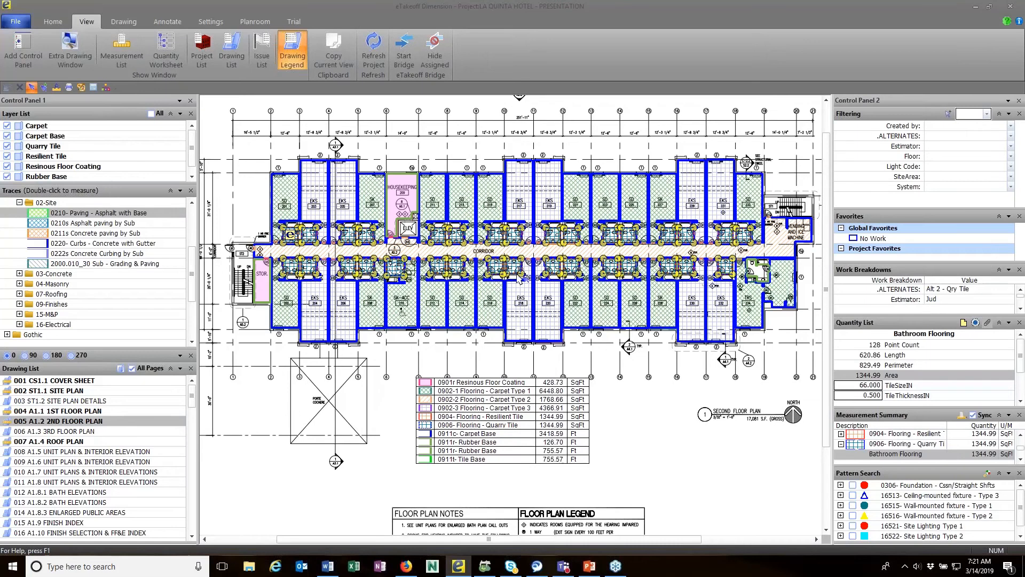
{"action": "left_click", "coordinate": [256, 217]}
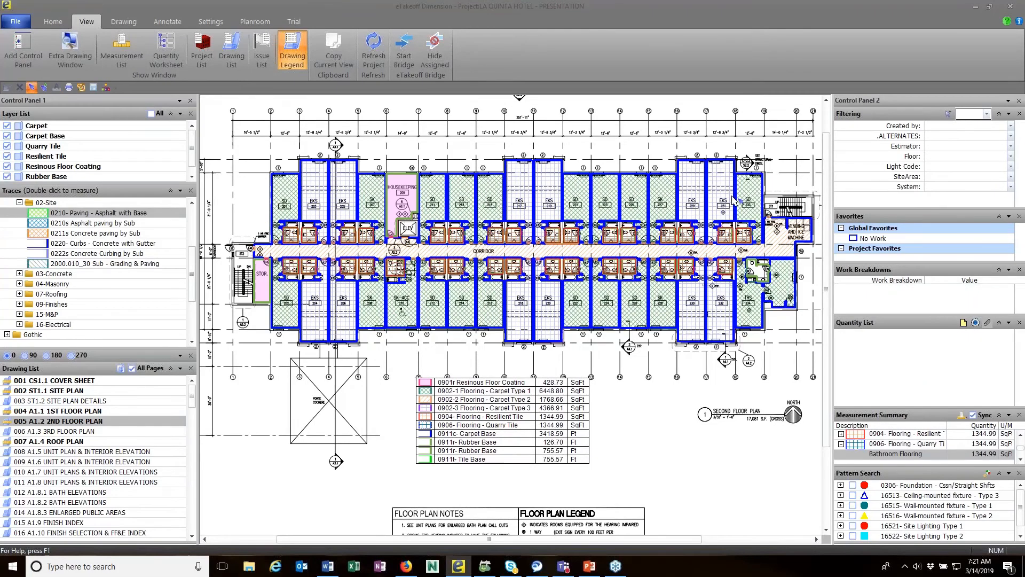
Step: Filter the 2nd floor plan by the Base Bid alternate and hide the matching measurements
{"action": "left_click", "coordinate": [997, 139]}
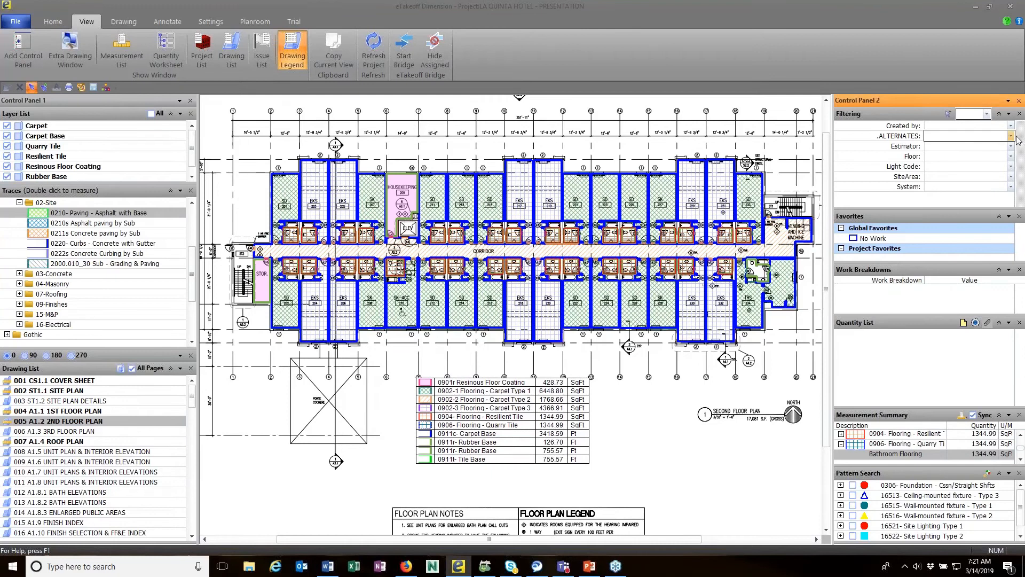
{"action": "left_click", "coordinate": [1011, 137]}
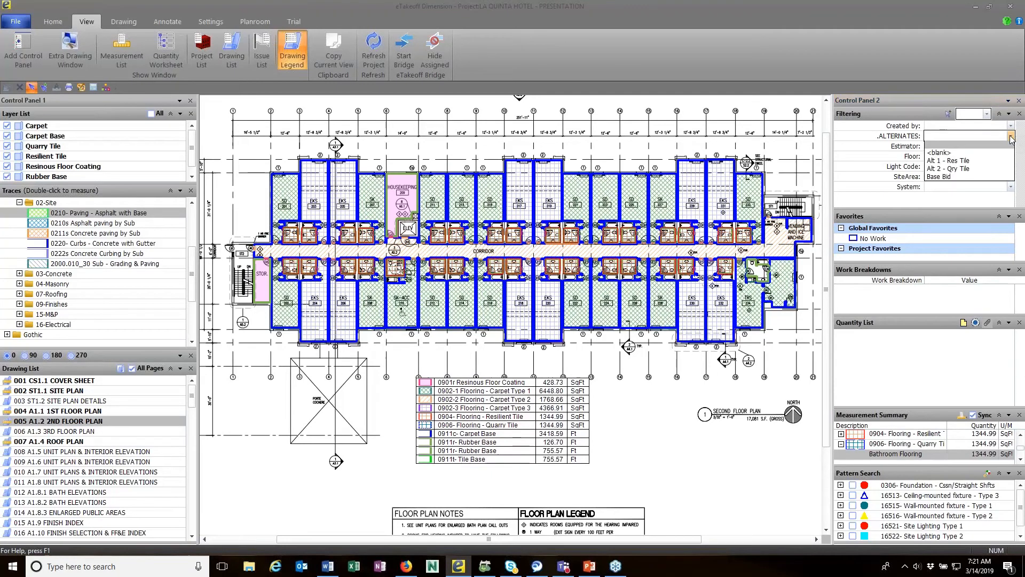
{"action": "left_click", "coordinate": [954, 177]}
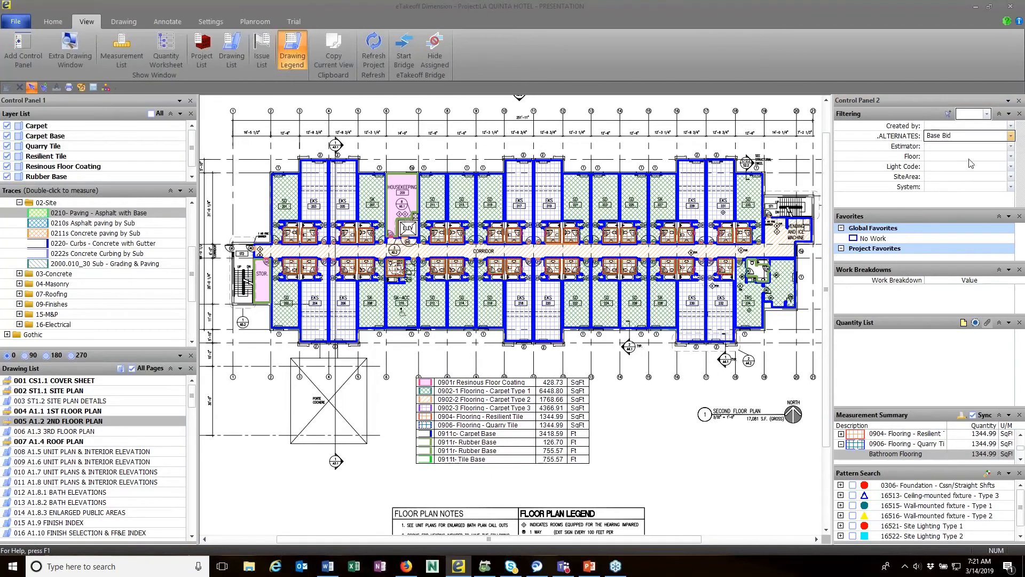
{"action": "left_click", "coordinate": [988, 114]}
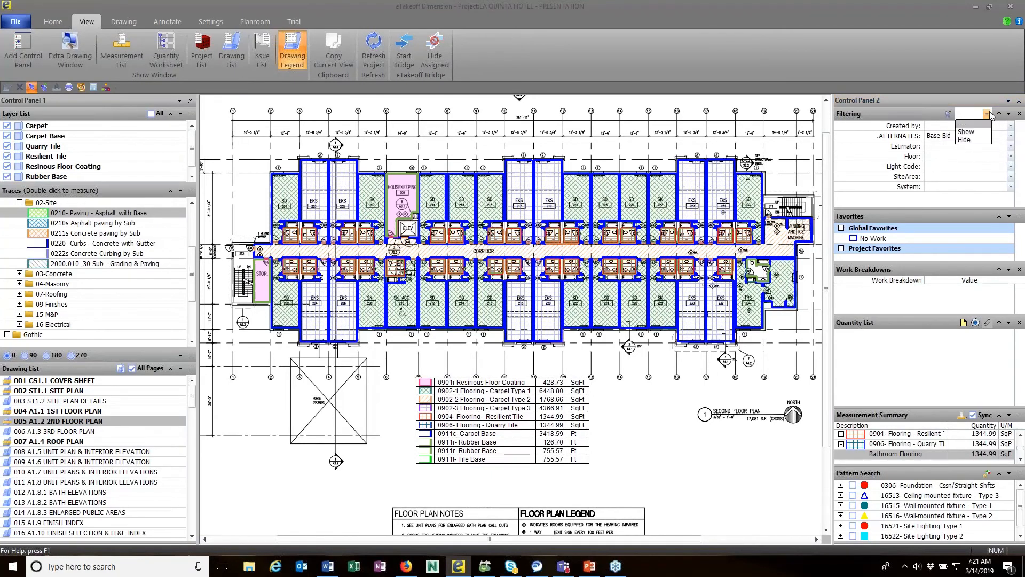
{"action": "left_click", "coordinate": [968, 140]}
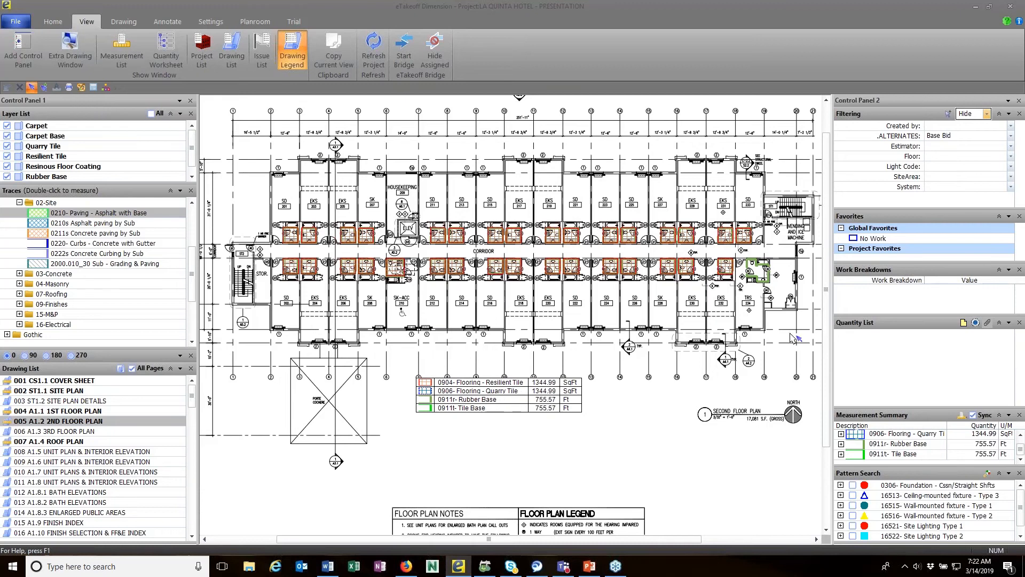
Step: Turn off the hide filter and set the ALTERNATES filter value to <blank>
{"action": "left_click", "coordinate": [986, 113]}
{"action": "left_click", "coordinate": [977, 125]}
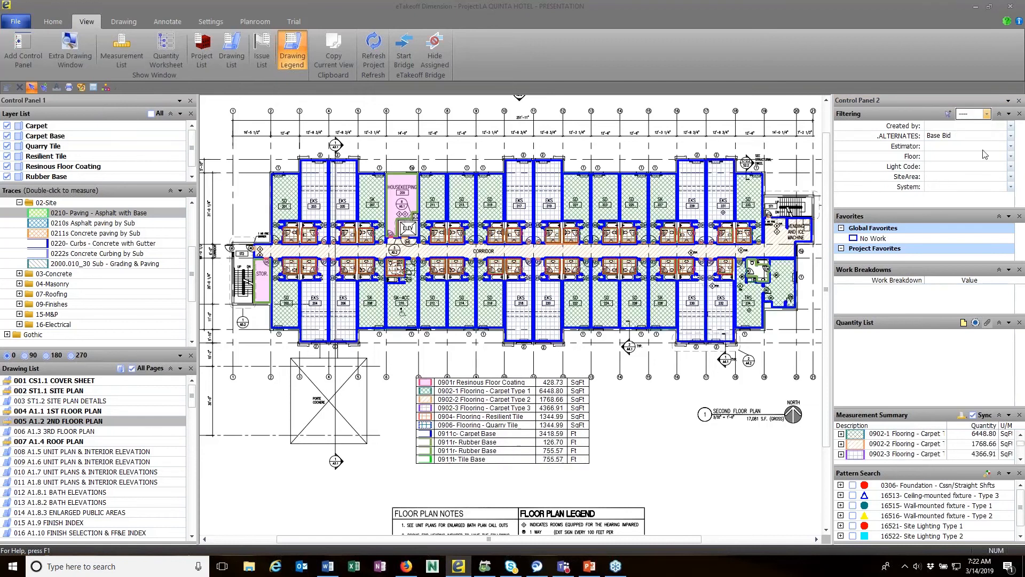
{"action": "left_click", "coordinate": [994, 138]}
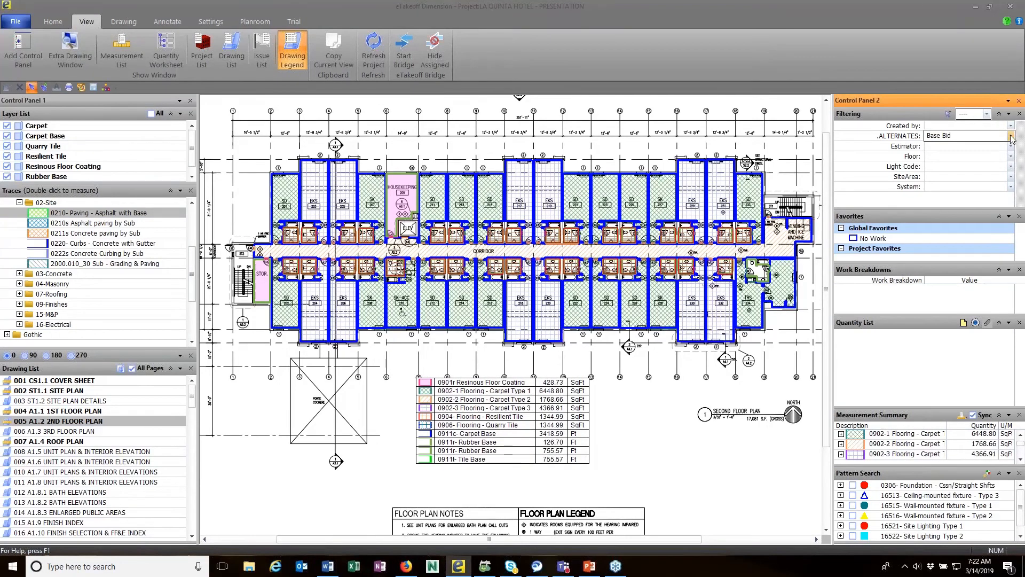
{"action": "left_click", "coordinate": [1011, 136]}
{"action": "left_click", "coordinate": [964, 153]}
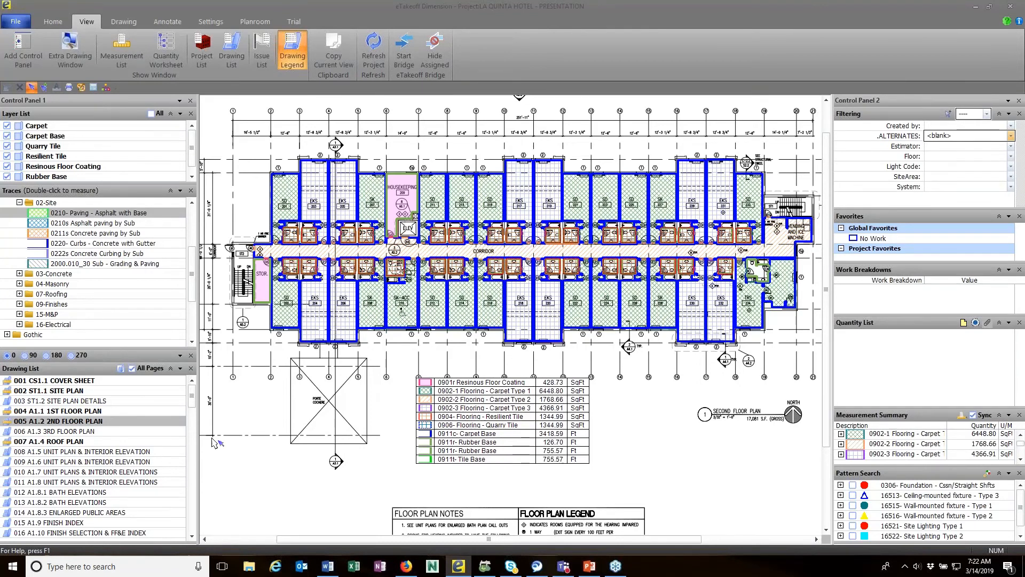
Step: Open drawing 063 S1.1 FOUNDATION PLAN from the drawing list
{"action": "left_click_drag", "start_coordinate": [192, 398], "coordinate": [193, 453]}
{"action": "scroll", "coordinate": [195, 471], "scroll_direction": "down", "scroll_amount": 2}
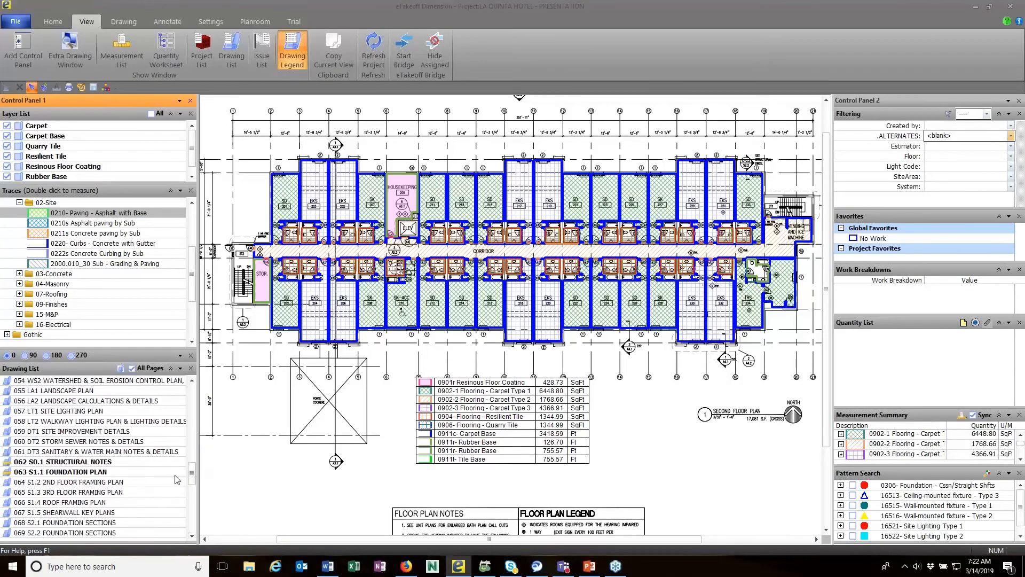
{"action": "left_click", "coordinate": [112, 472]}
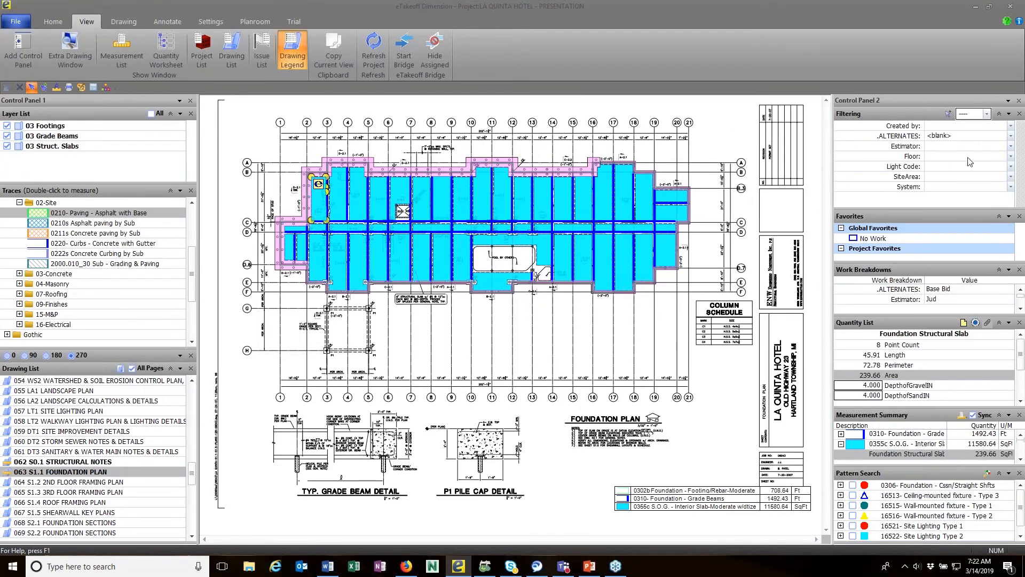
Step: Filter the foundation plan by System Conc Slab/Foundation, trying the Show mode first and switching to Hide
{"action": "left_click", "coordinate": [1011, 187]}
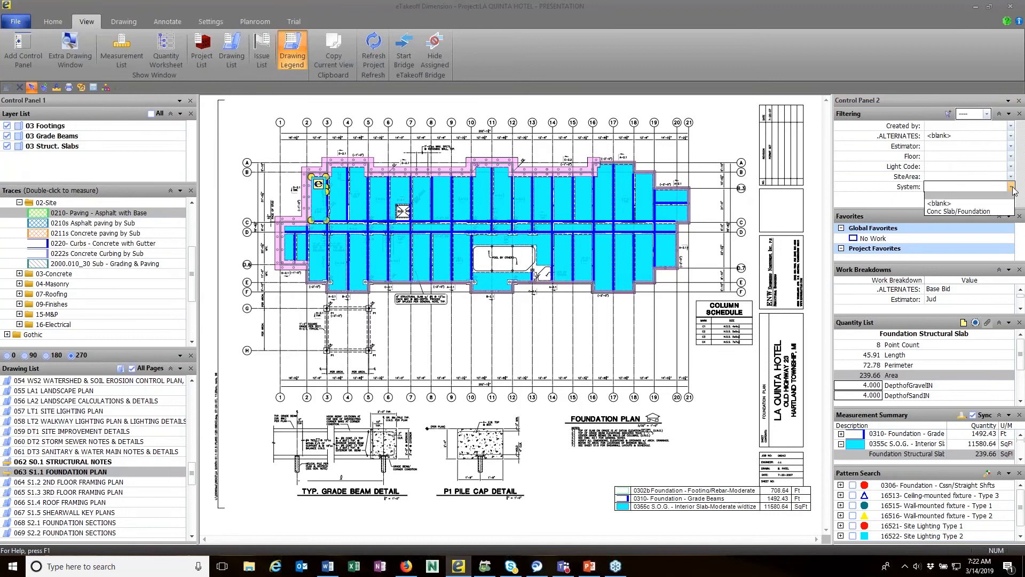
{"action": "left_click", "coordinate": [958, 211]}
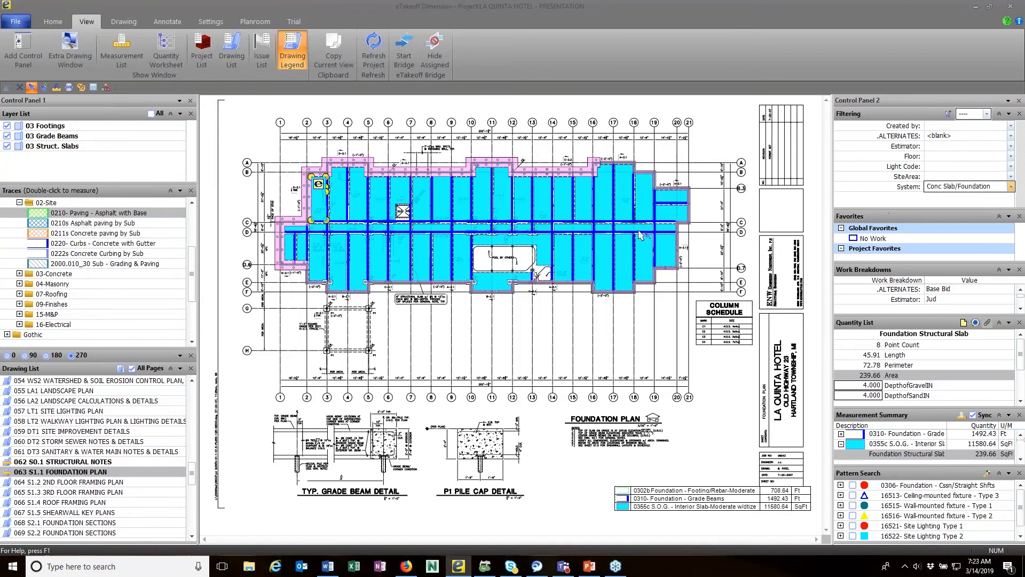
{"action": "left_click", "coordinate": [986, 114]}
{"action": "left_click", "coordinate": [982, 131]}
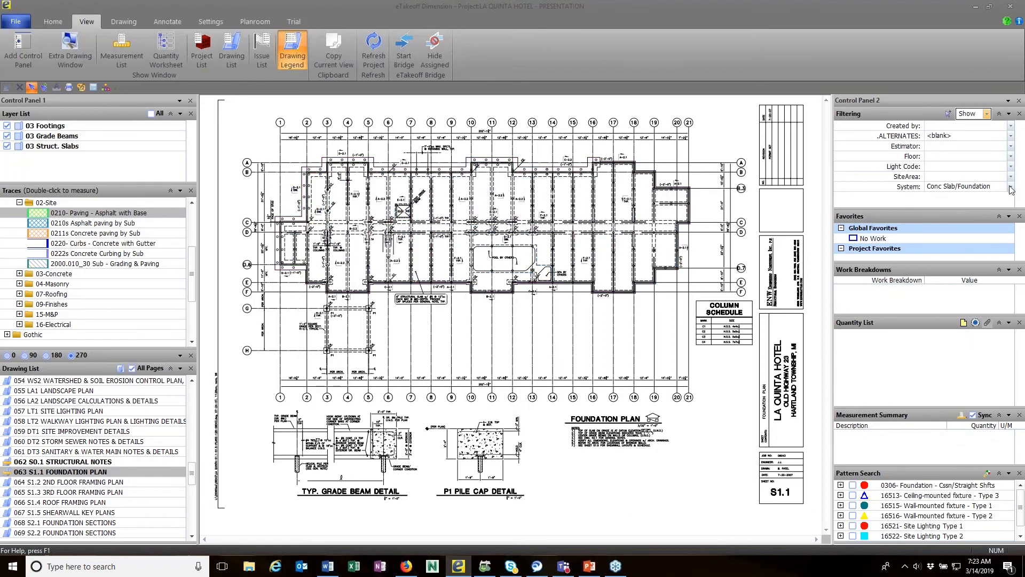
{"action": "left_click", "coordinate": [987, 115]}
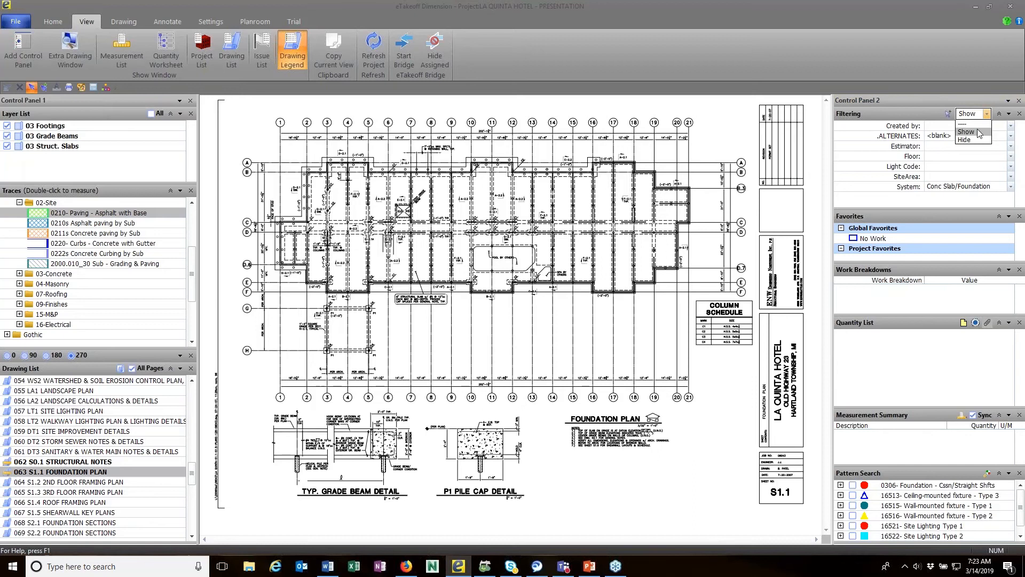
{"action": "left_click", "coordinate": [976, 141]}
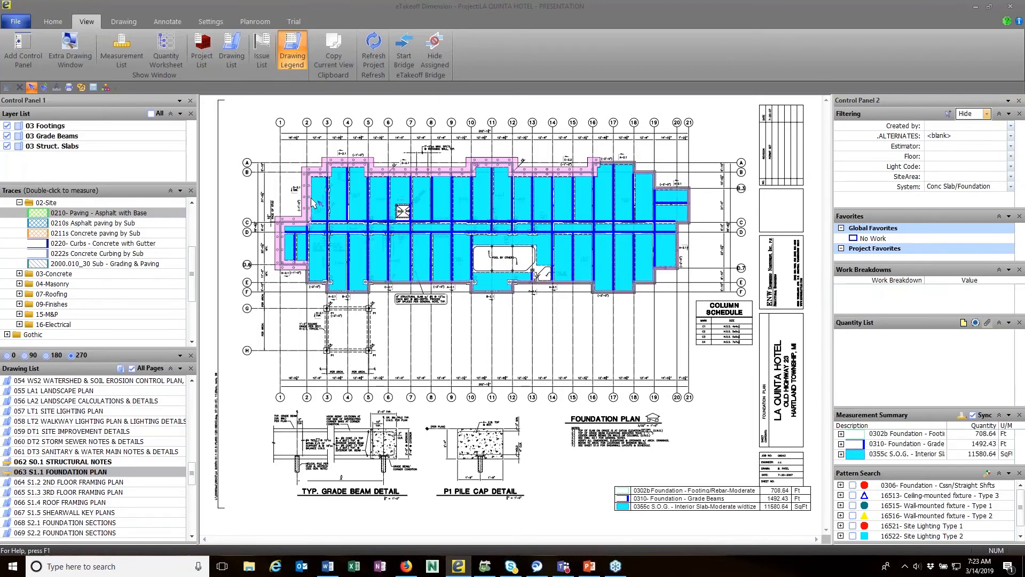
Step: Multi-select the slab measurements along the building's upper row and set their extension variables DepthofConcreteIN to 10 and ConcStrengthpsi to 3500
{"action": "left_click", "coordinate": [53, 22]}
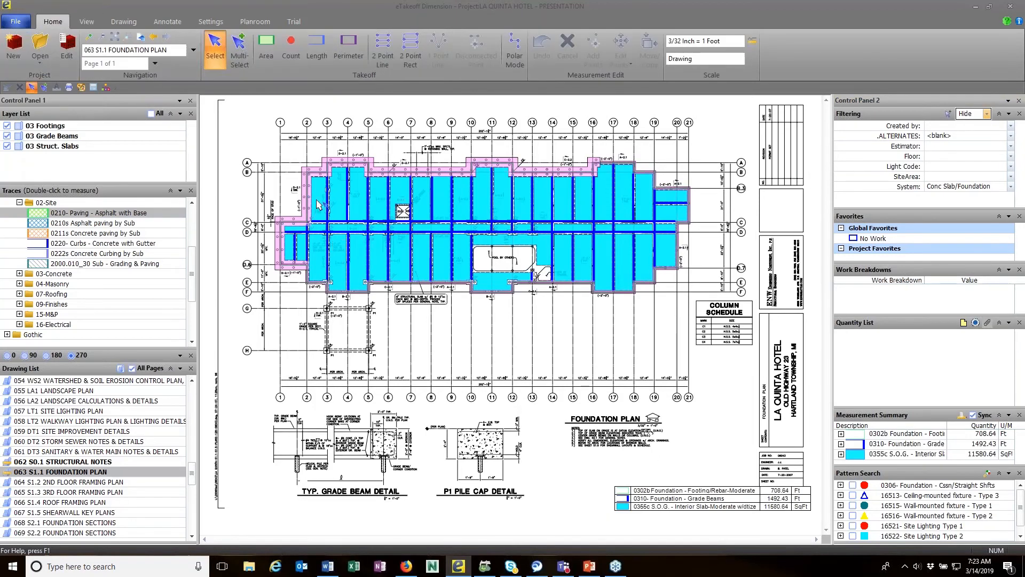
{"action": "mouse_move", "coordinate": [317, 204]}
{"action": "left_click", "coordinate": [246, 67]}
{"action": "left_click", "coordinate": [323, 202]}
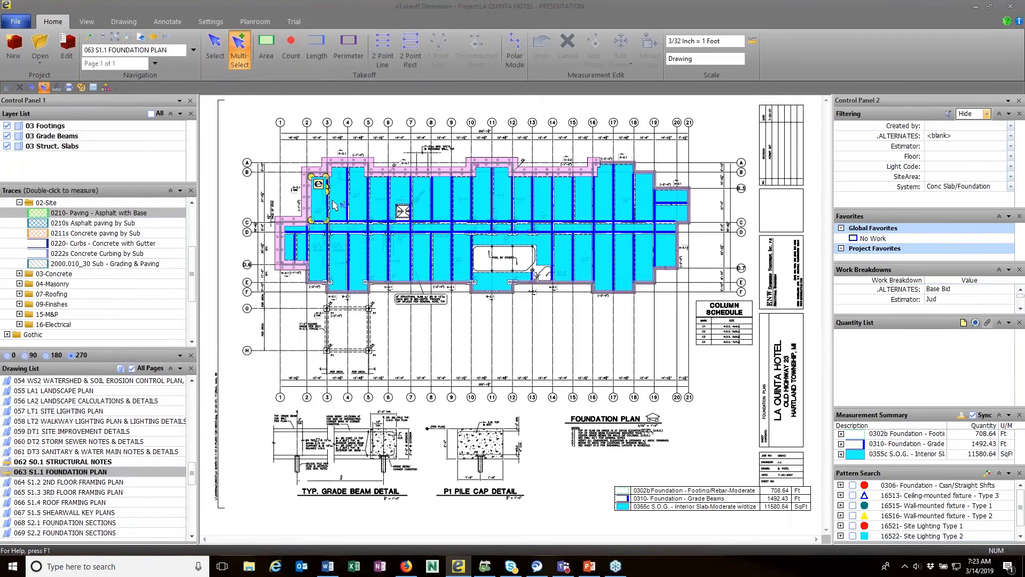
{"action": "left_click", "coordinate": [340, 206]}
{"action": "left_click", "coordinate": [357, 208]}
{"action": "left_click", "coordinate": [380, 206]}
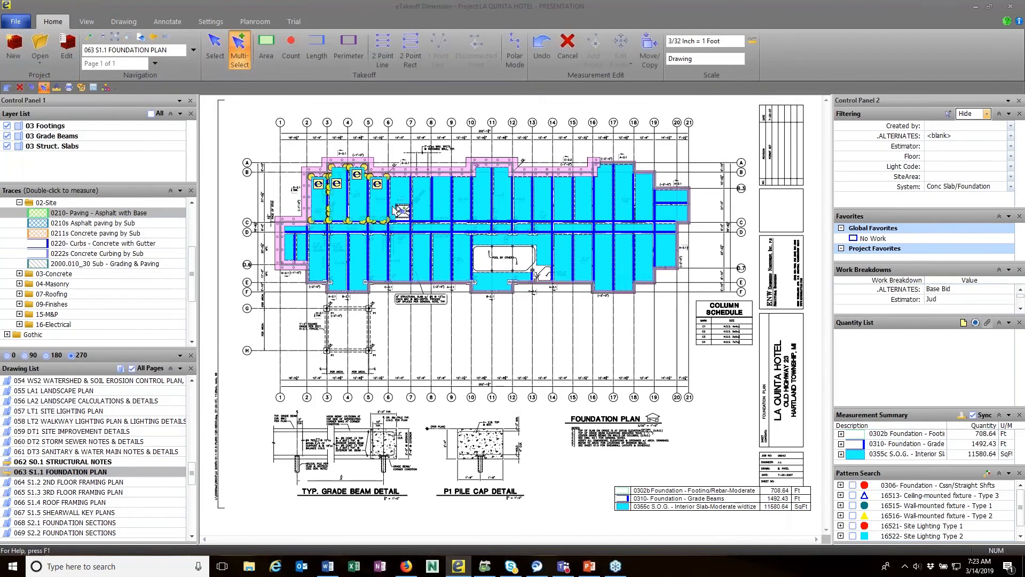
{"action": "left_click", "coordinate": [402, 204]}
{"action": "left_click", "coordinate": [423, 202]}
{"action": "left_click", "coordinate": [442, 201]}
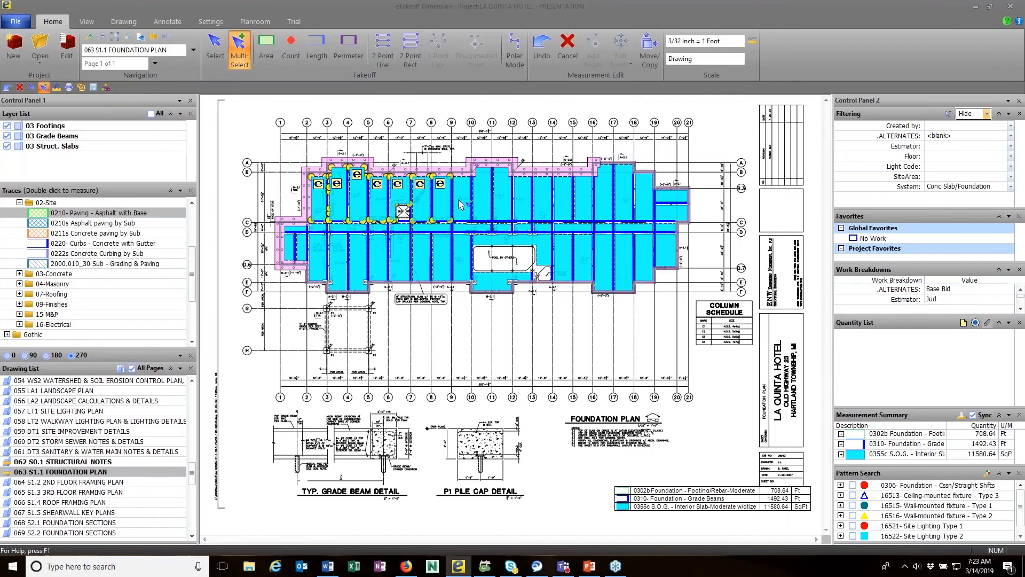
{"action": "left_click", "coordinate": [462, 201]}
{"action": "left_click", "coordinate": [483, 202]}
{"action": "left_click", "coordinate": [504, 202]}
{"action": "left_click", "coordinate": [521, 204]}
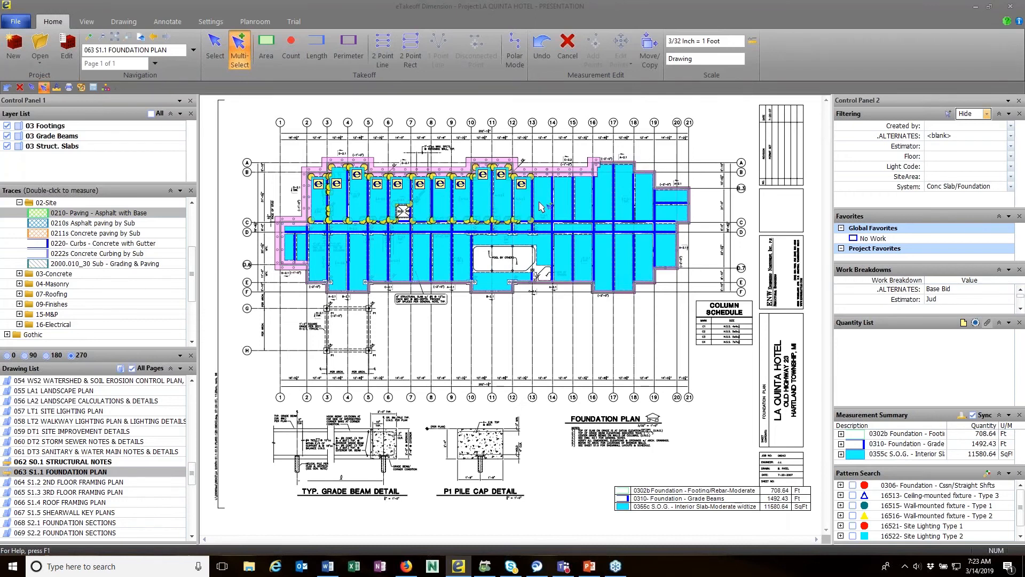
{"action": "left_click", "coordinate": [543, 206]}
{"action": "left_click", "coordinate": [566, 206]}
{"action": "left_click", "coordinate": [586, 206]}
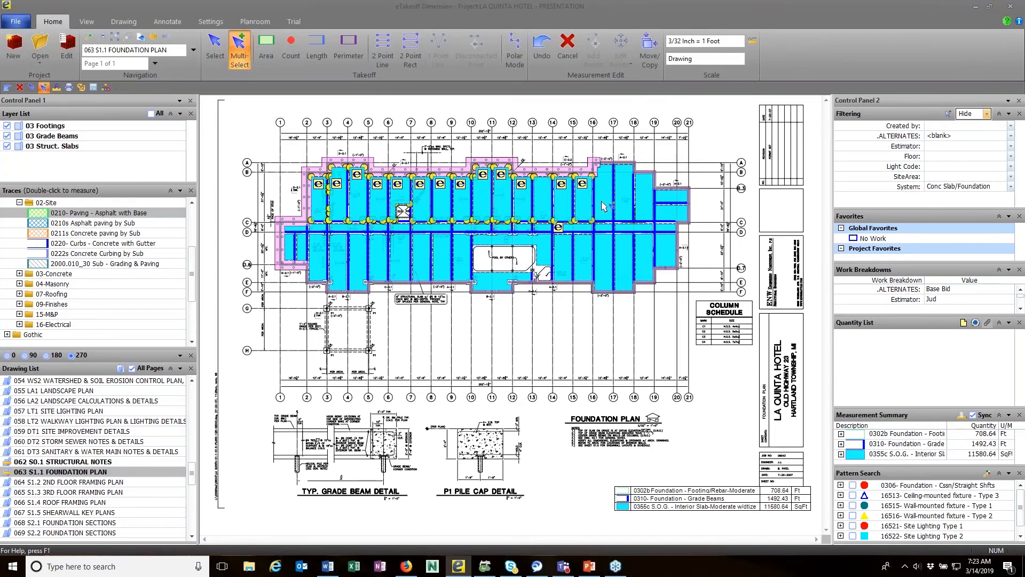
{"action": "left_click", "coordinate": [604, 206]}
{"action": "left_click", "coordinate": [622, 206]}
{"action": "left_click", "coordinate": [644, 206]}
{"action": "left_click", "coordinate": [669, 199]}
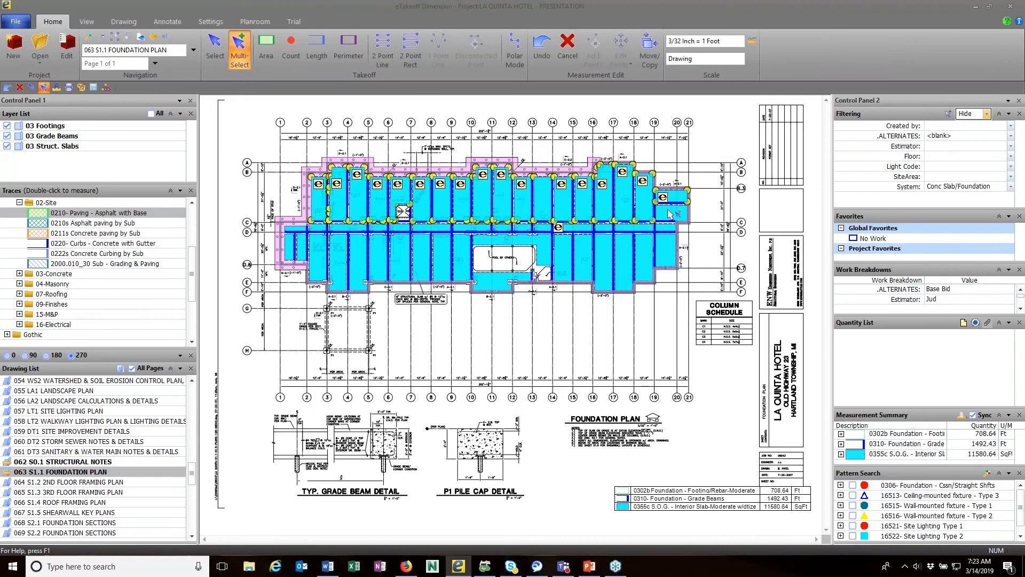
{"action": "left_click", "coordinate": [670, 214]}
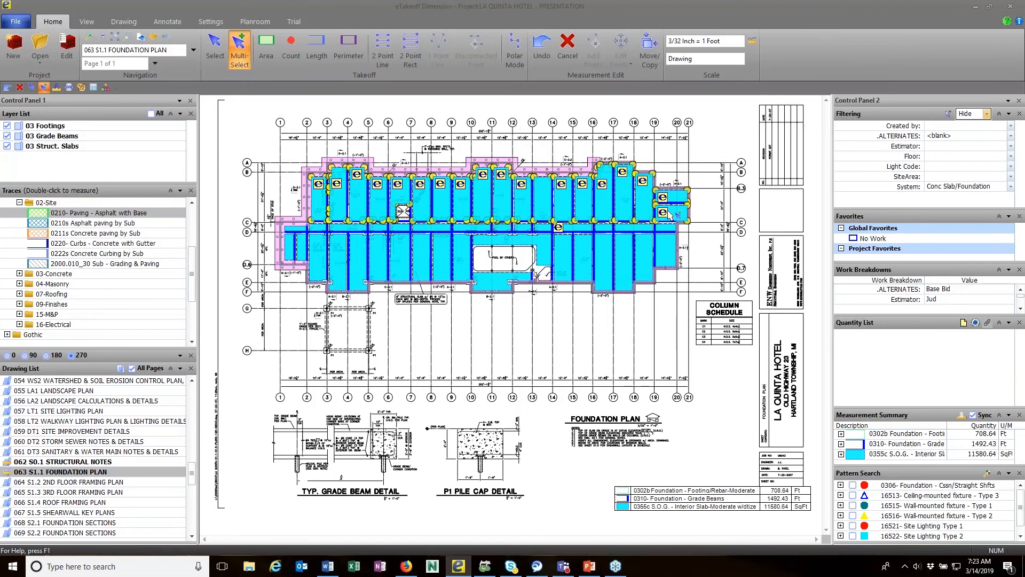
{"action": "right_click", "coordinate": [632, 197]}
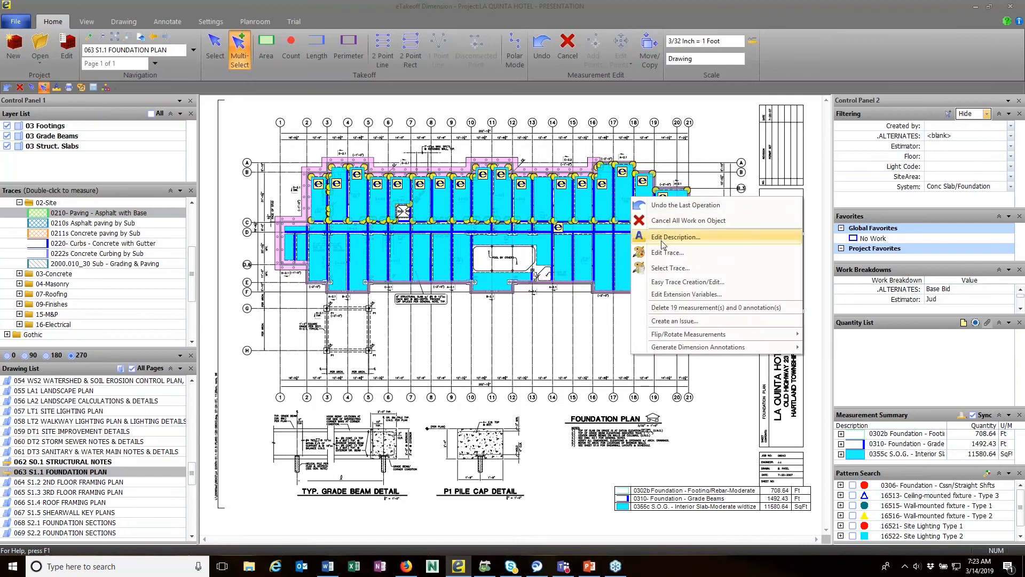
{"action": "left_click", "coordinate": [685, 295]}
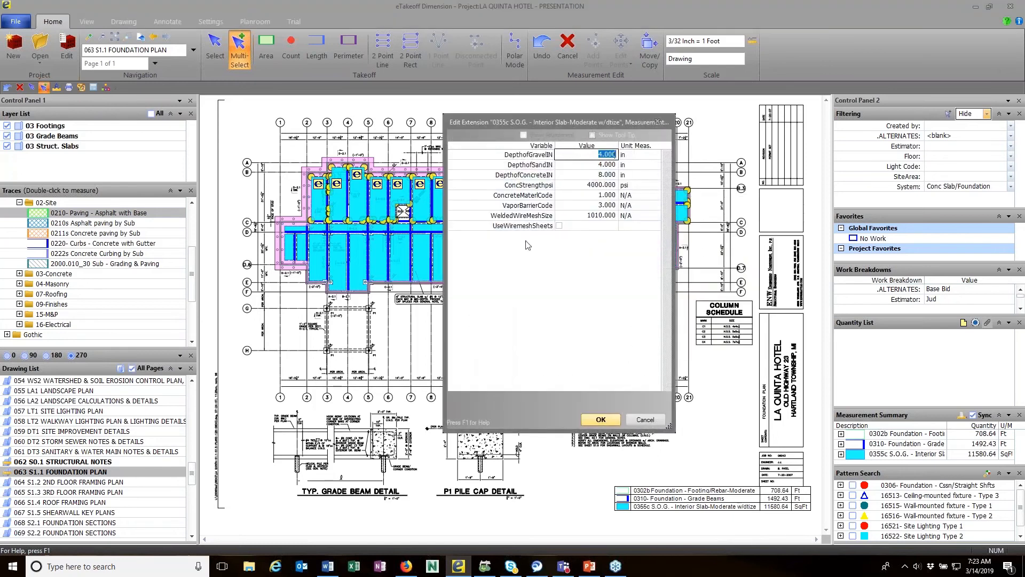
{"action": "left_click", "coordinate": [614, 177]}
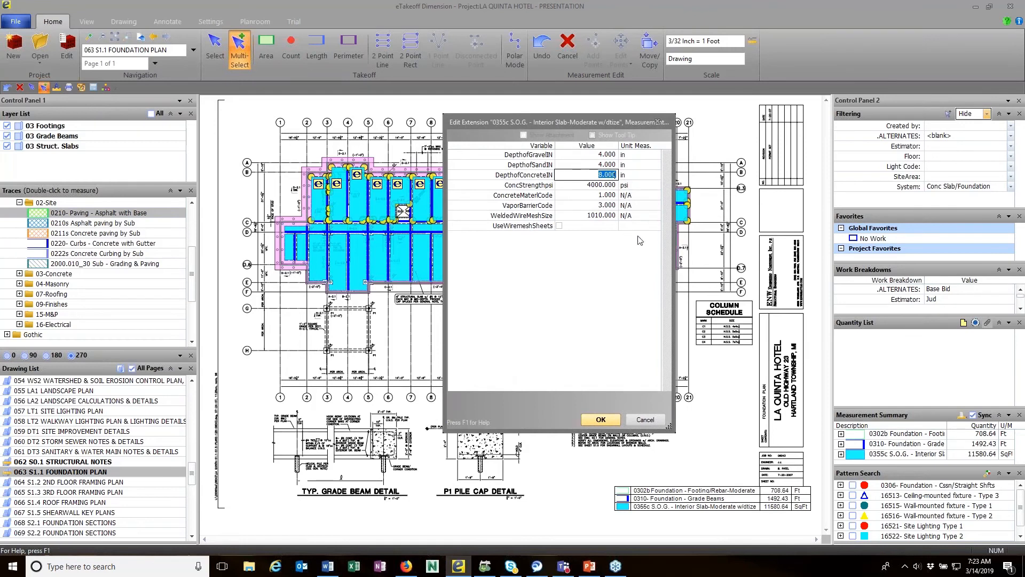
{"action": "type", "text": "10"}
{"action": "key", "text": "Tab"}
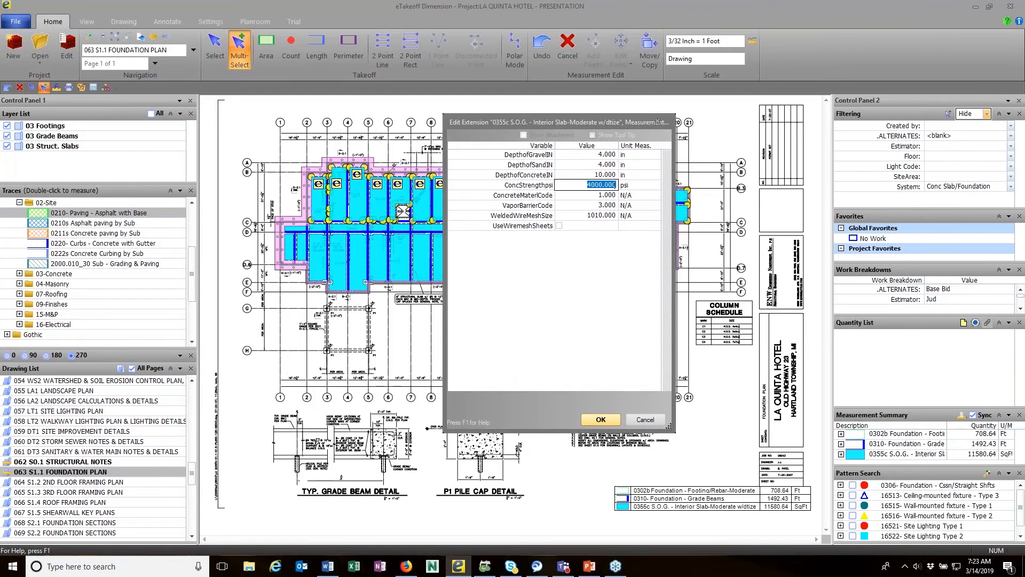
{"action": "type", "text": "3500"}
{"action": "left_click", "coordinate": [600, 420]}
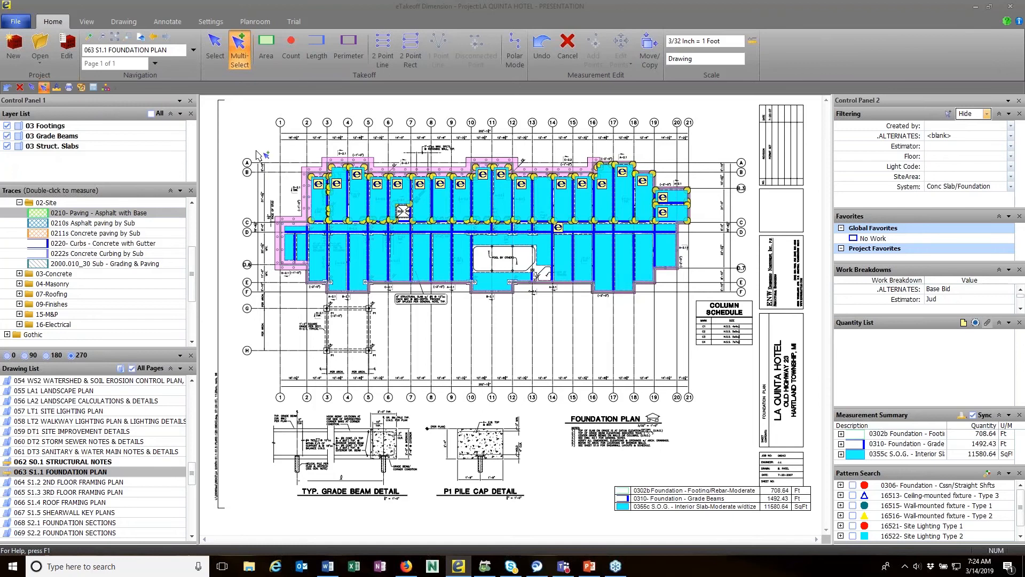
Step: Clear the multi-selection and hide the 03 Footings and 03 Grade Beams layers
{"action": "left_click", "coordinate": [223, 49]}
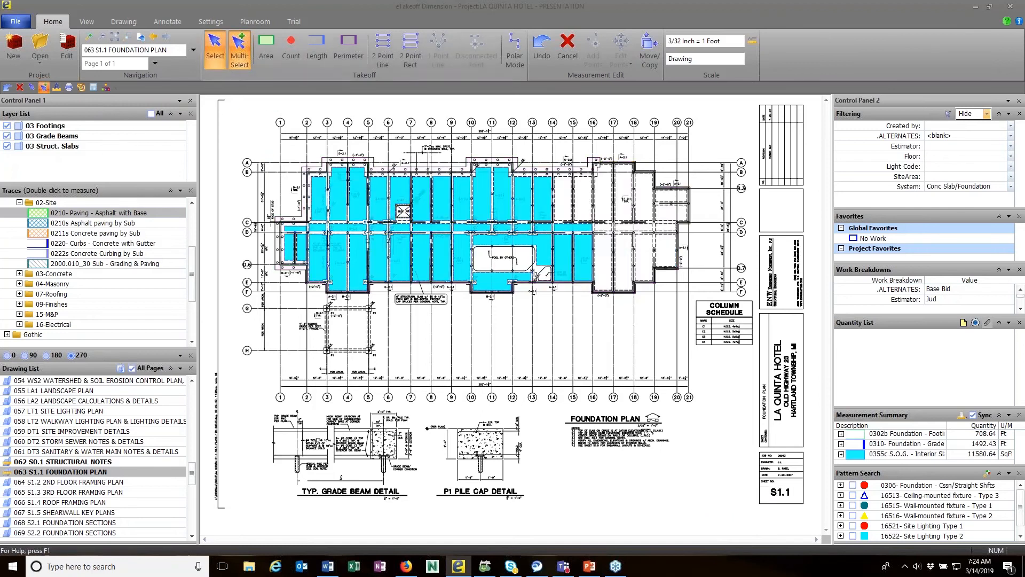
{"action": "left_click", "coordinate": [7, 137]}
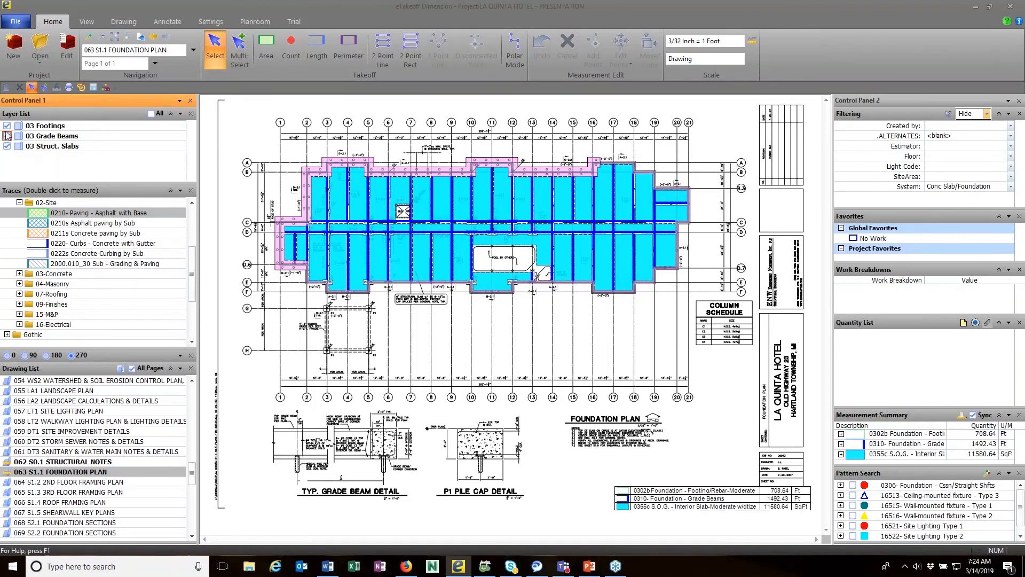
Step: Multi-select all slabs and set extension variables DepthofGravelIN to 4, DepthofSandIN to 6, DepthofConcreteIN to 10 and ConcStrengthpsi to 3500
{"action": "left_click", "coordinate": [245, 67]}
{"action": "mouse_move", "coordinate": [254, 120]}
{"action": "left_mouse_down"}
{"action": "mouse_move", "coordinate": [346, 207]}
{"action": "mouse_move", "coordinate": [701, 339]}
{"action": "left_mouse_up"}
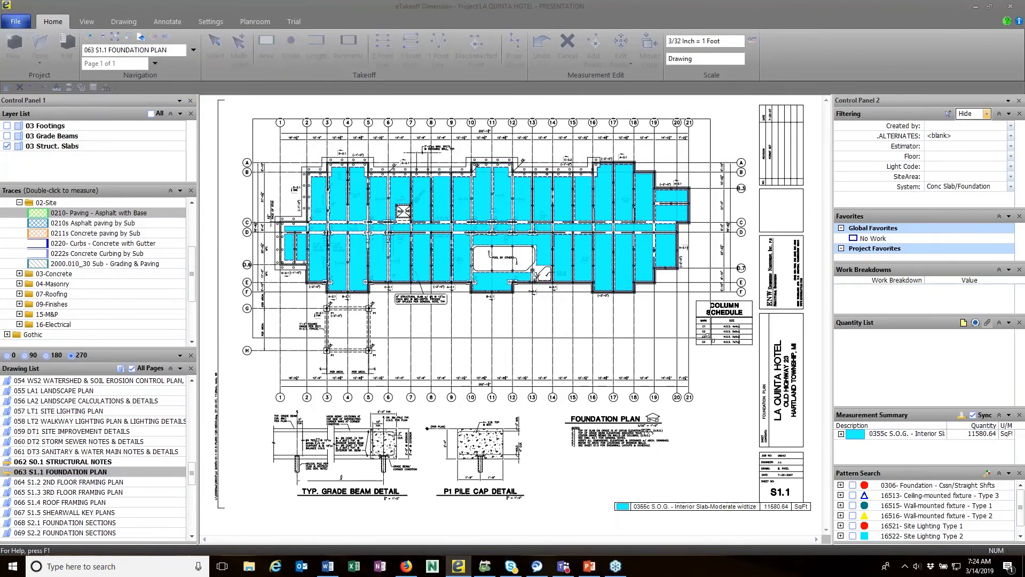
{"action": "right_click", "coordinate": [608, 212]}
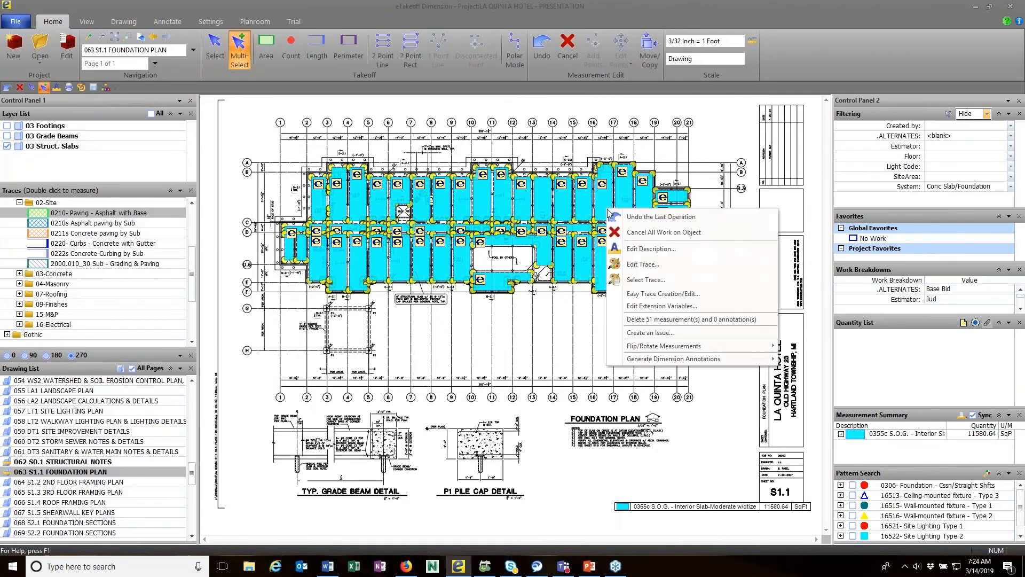
{"action": "left_click", "coordinate": [643, 306]}
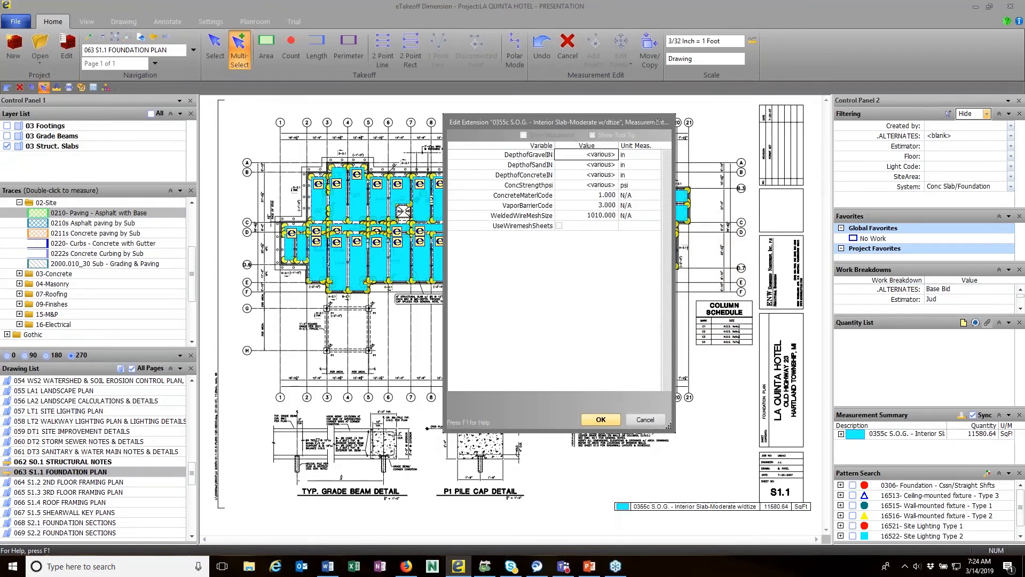
{"action": "type", "text": "4"}
{"action": "key", "text": "Return"}
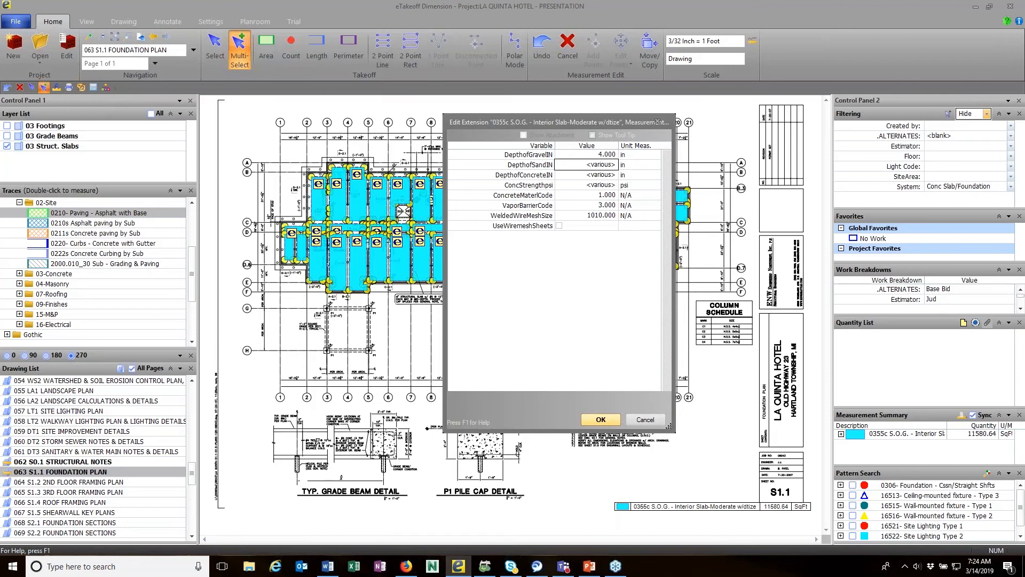
{"action": "type", "text": "6"}
{"action": "key", "text": "Return"}
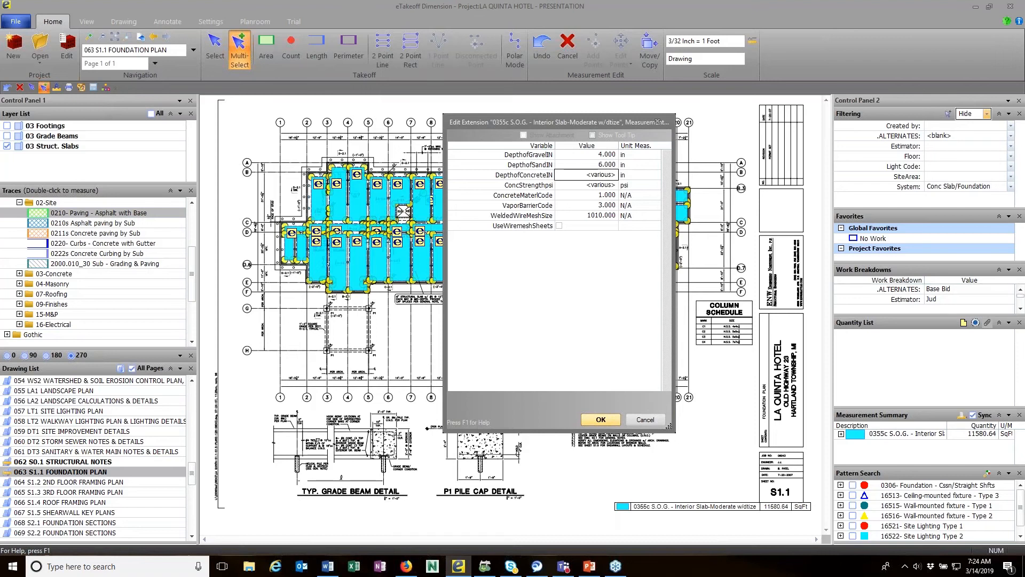
{"action": "type", "text": "10"}
{"action": "key", "text": "Return"}
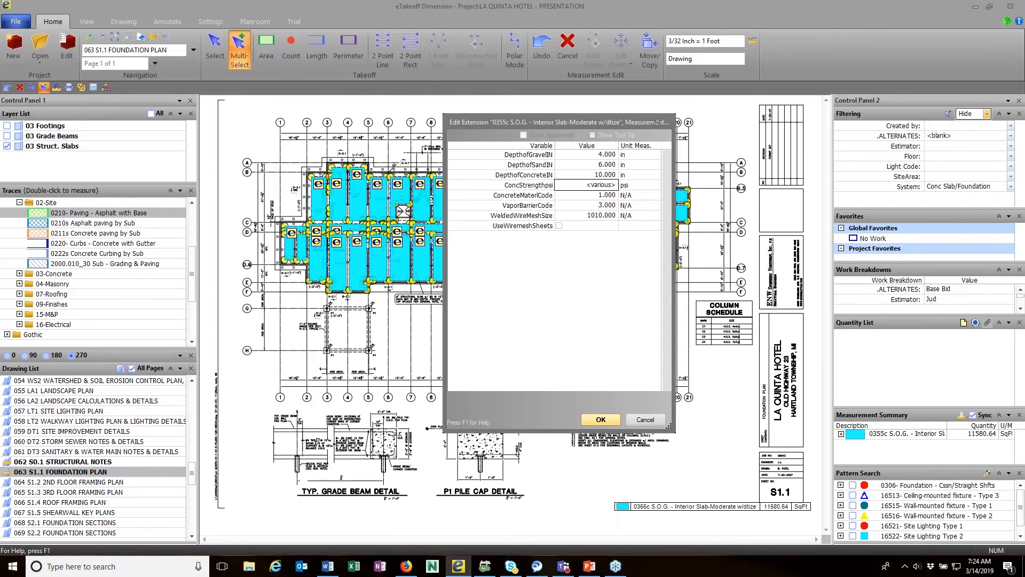
{"action": "type", "text": "3500"}
{"action": "key", "text": "Return"}
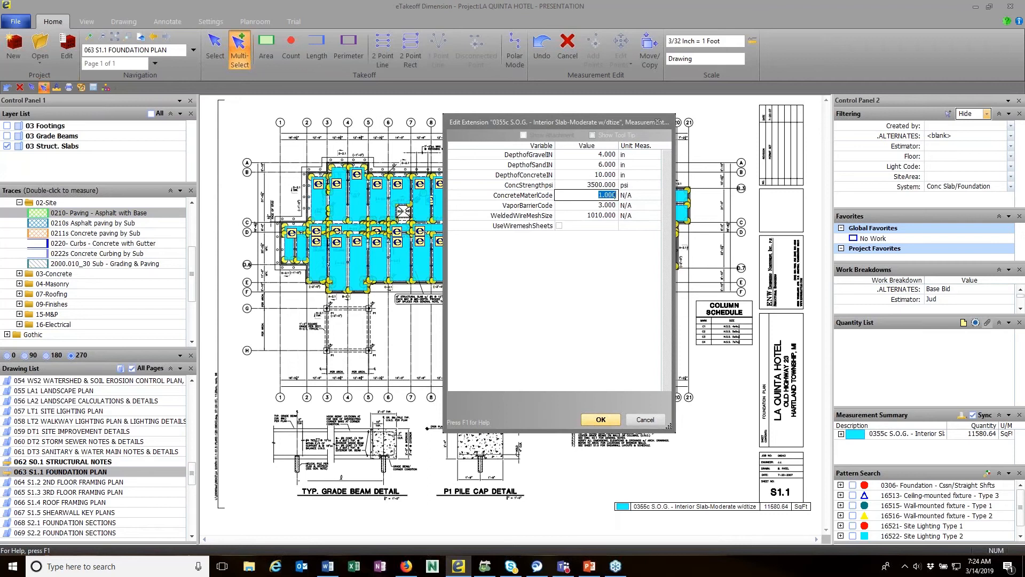
{"action": "left_click", "coordinate": [601, 419]}
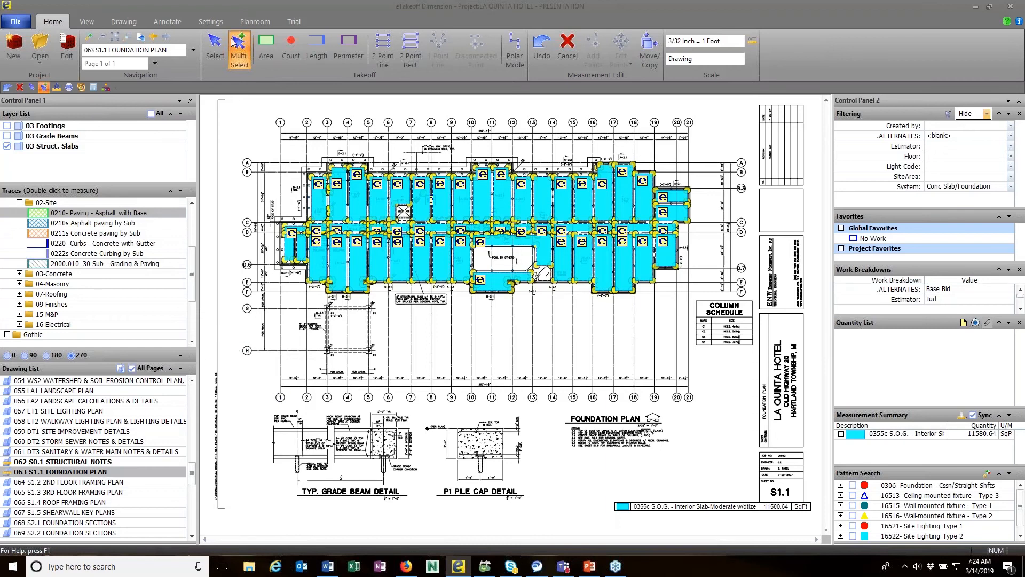
Step: Review the General and Files settings in the user preferences and close them without saving
{"action": "left_click", "coordinate": [209, 22]}
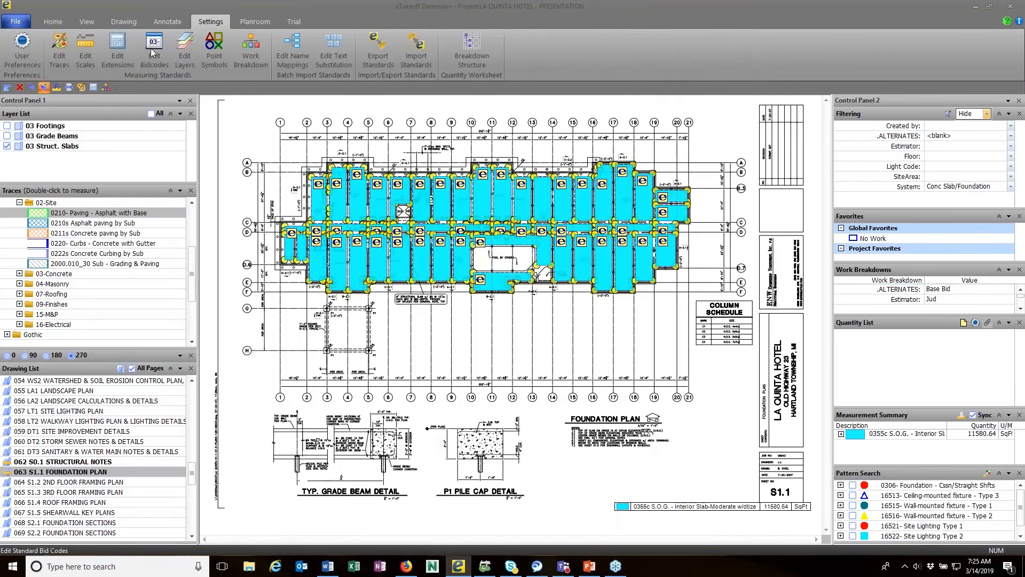
{"action": "left_click", "coordinate": [24, 52]}
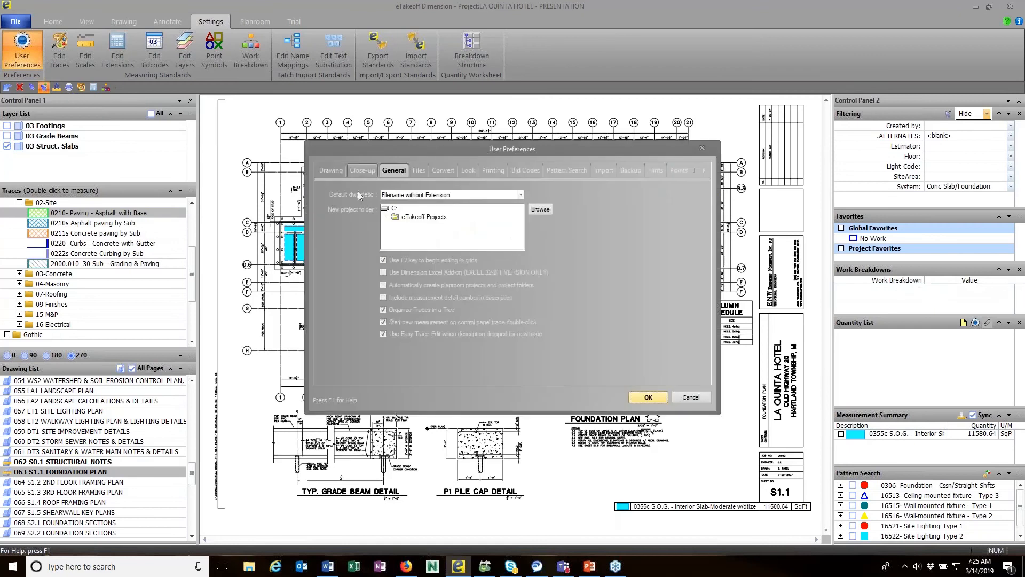
{"action": "left_click", "coordinate": [418, 171]}
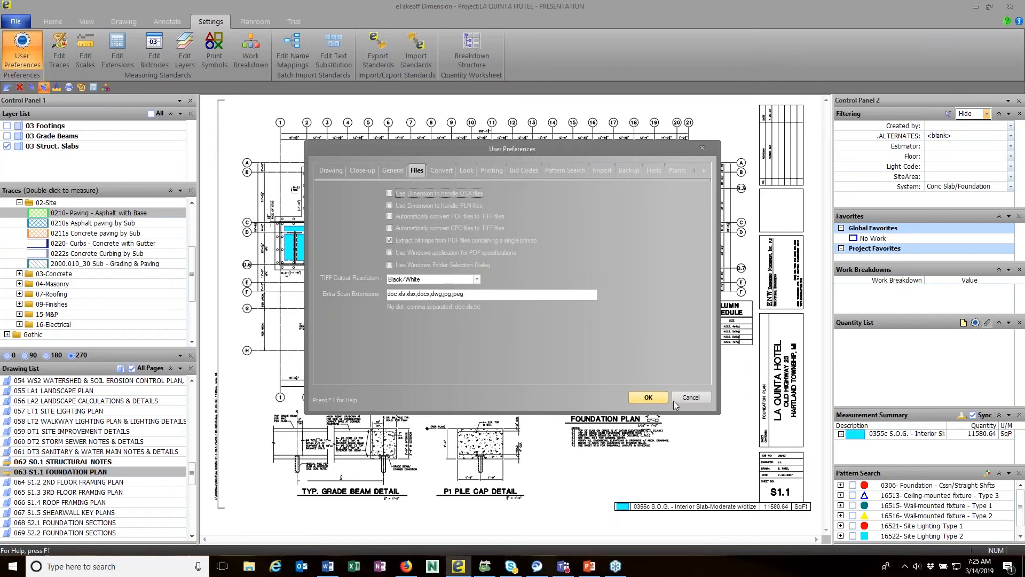
{"action": "left_click", "coordinate": [689, 397]}
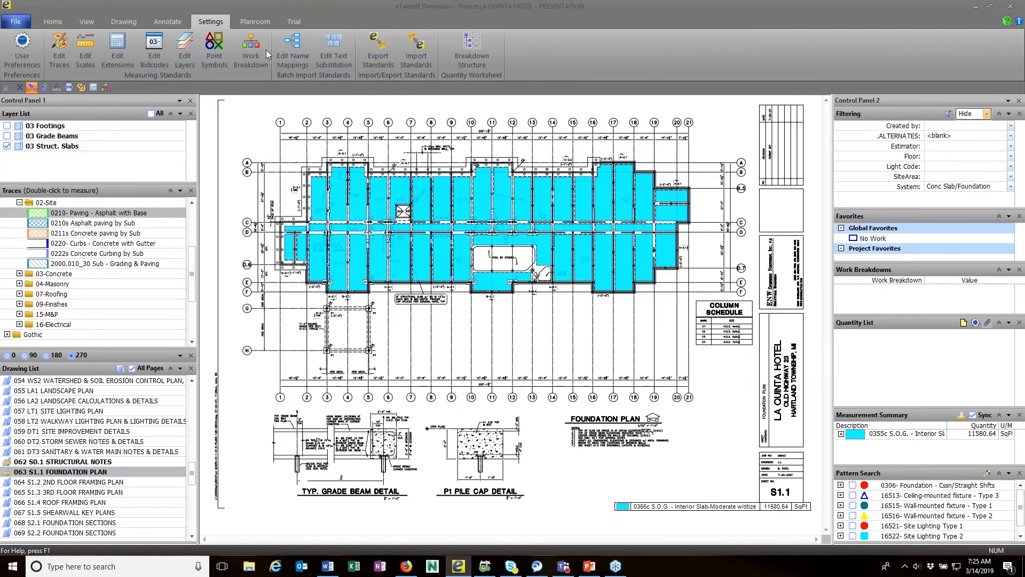
{"action": "left_click", "coordinate": [53, 21]}
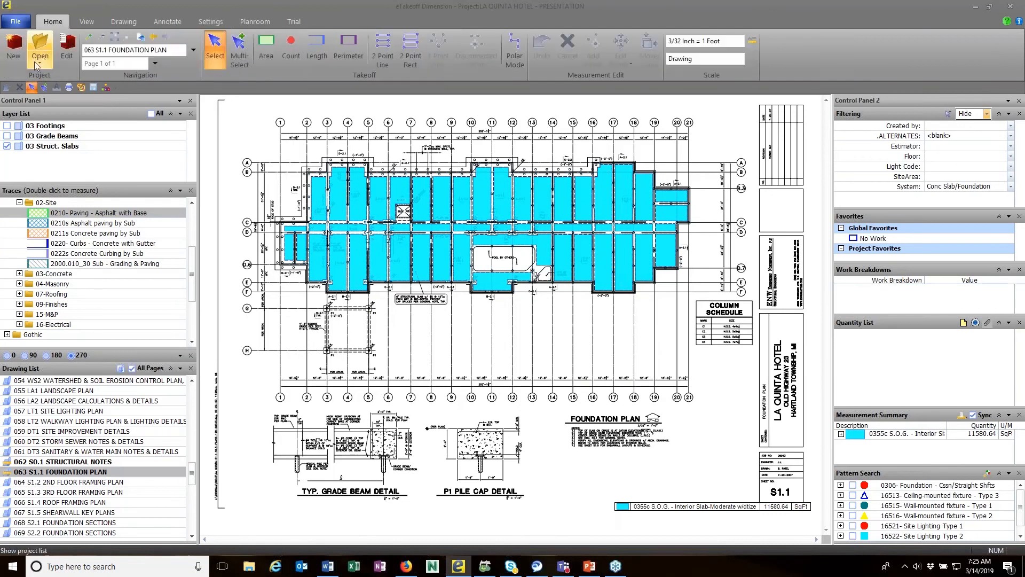
{"action": "left_click", "coordinate": [39, 66]}
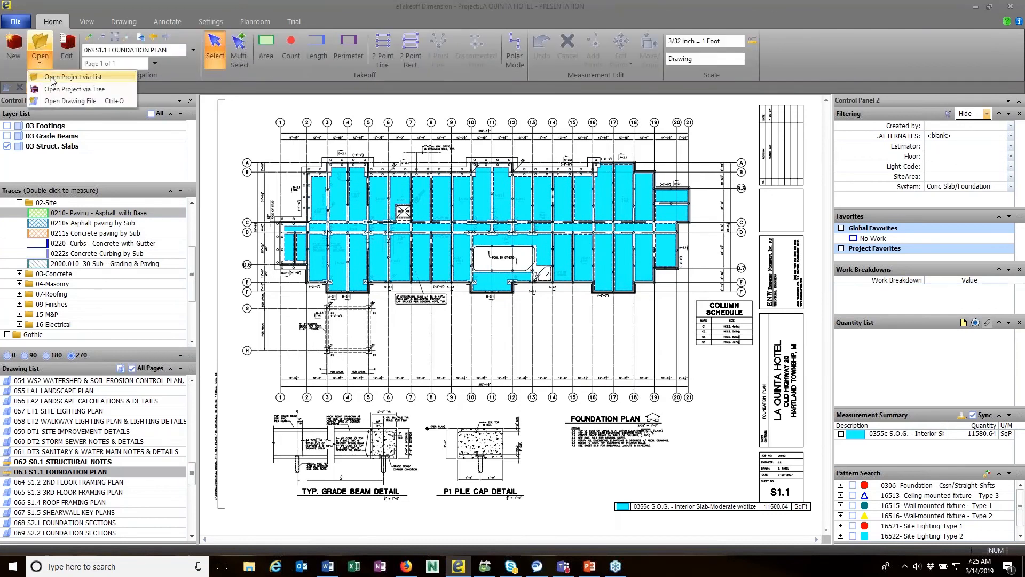
{"action": "left_click", "coordinate": [51, 78]}
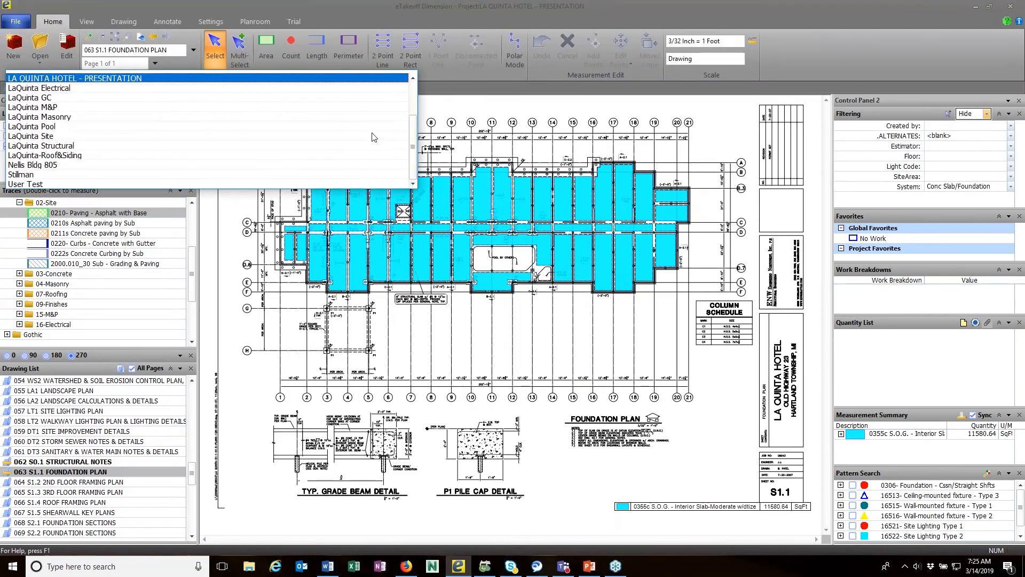
{"action": "left_click_drag", "start_coordinate": [414, 148], "coordinate": [414, 113]}
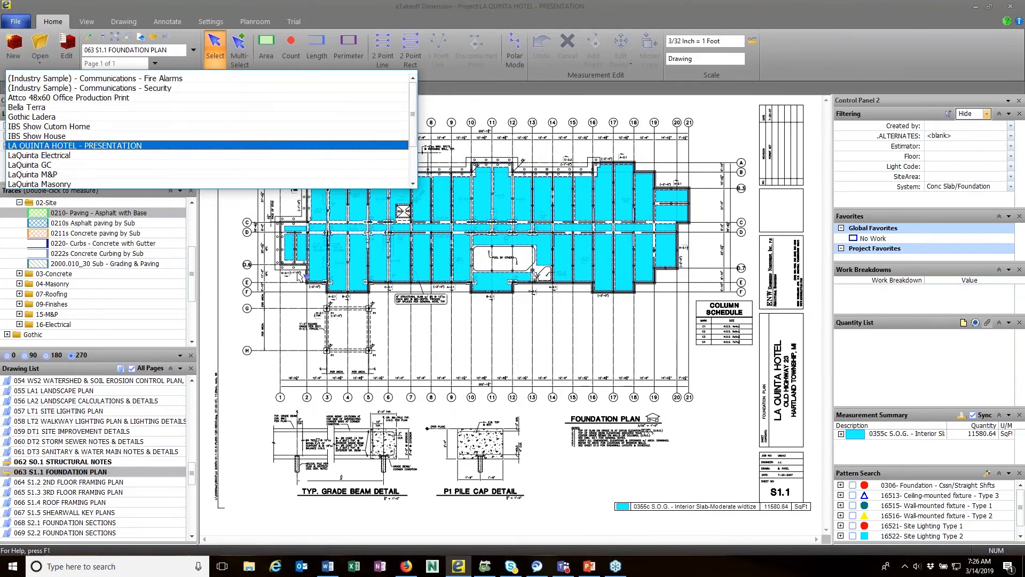
{"action": "left_click", "coordinate": [455, 110]}
Step: Show the 03 Grade Beams and 03 Footings layers again on the S1.1 Foundation Plan
{"action": "left_click", "coordinate": [7, 136]}
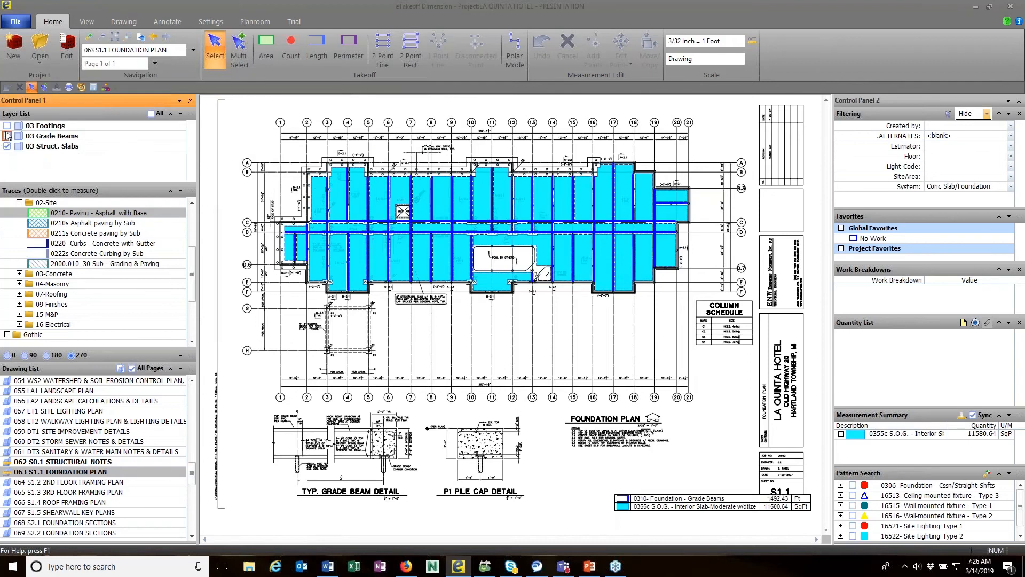
{"action": "left_click", "coordinate": [7, 125]}
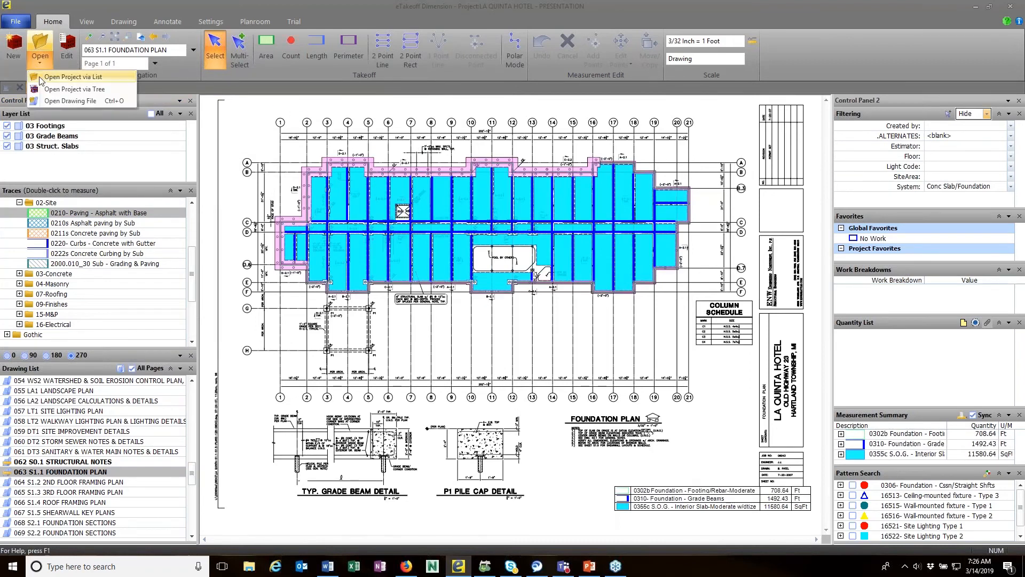
Step: Open the Bella Terra project from the project list
{"action": "left_click", "coordinate": [64, 77]}
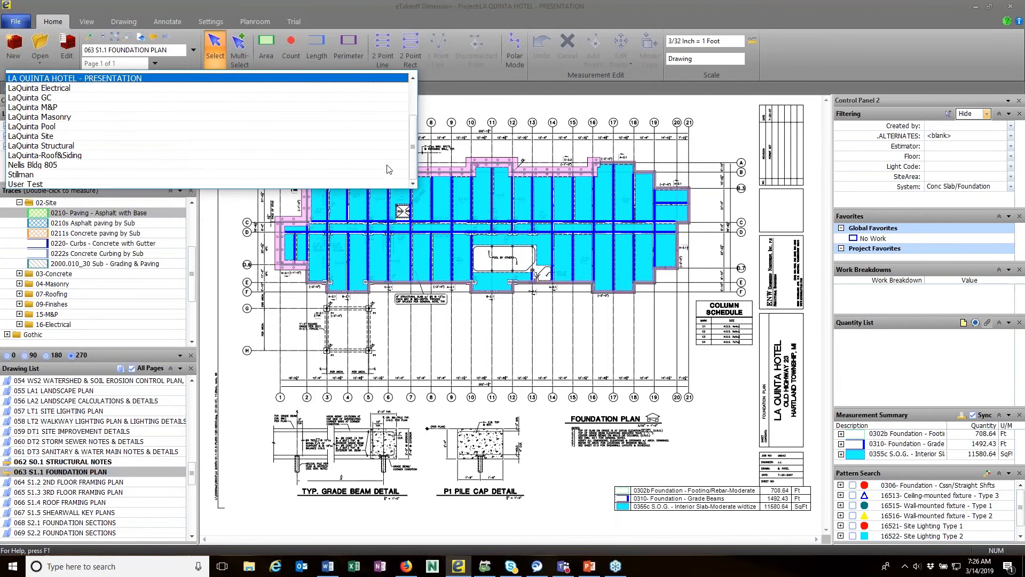
{"action": "left_click_drag", "start_coordinate": [414, 141], "coordinate": [415, 106]}
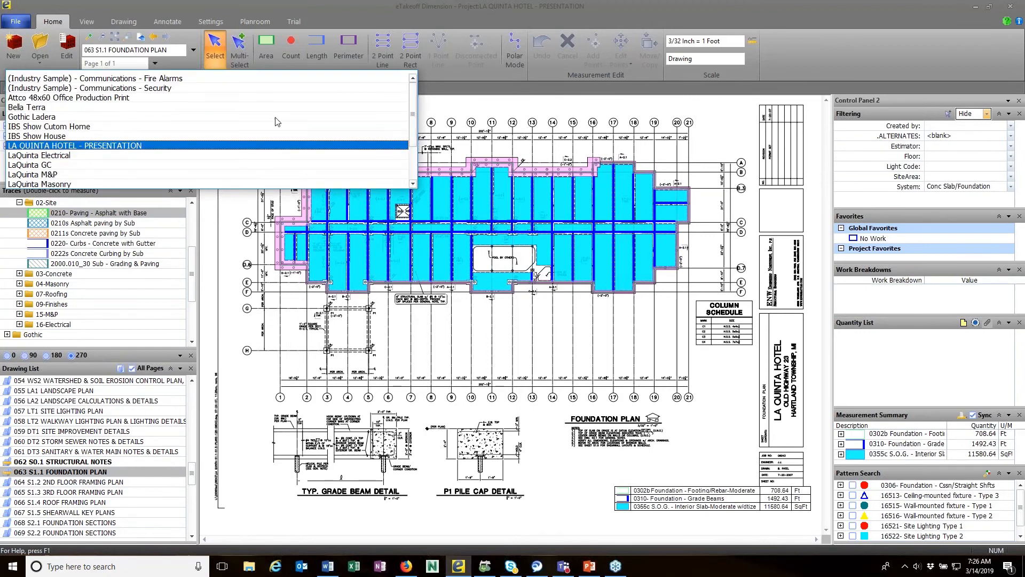
{"action": "left_click", "coordinate": [23, 108]}
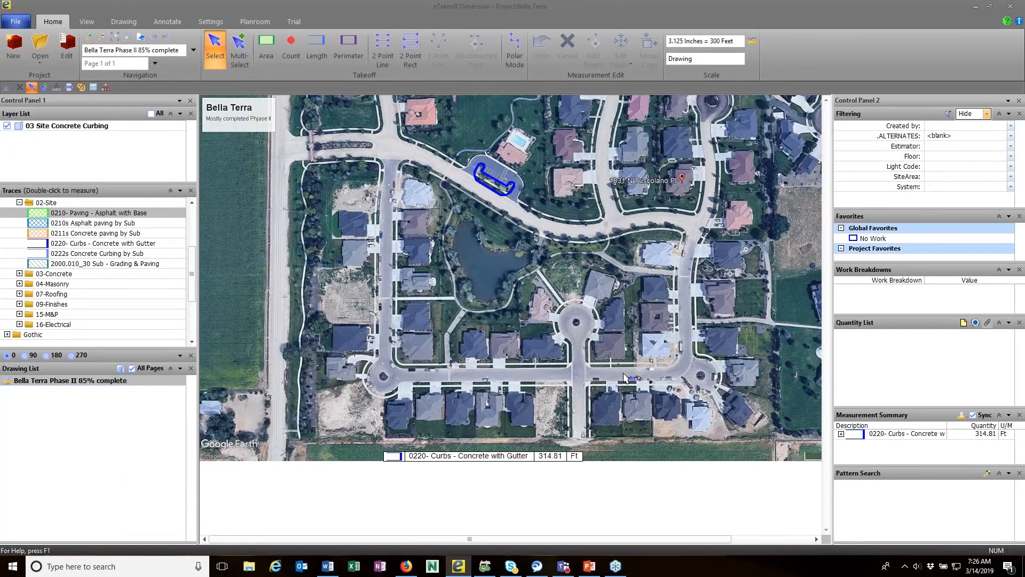
Step: Delete the 0220- Curbs - Concrete with Gutter measurement around the small parking lot
{"action": "scroll", "coordinate": [624, 376], "scroll_direction": "down", "scroll_amount": 1}
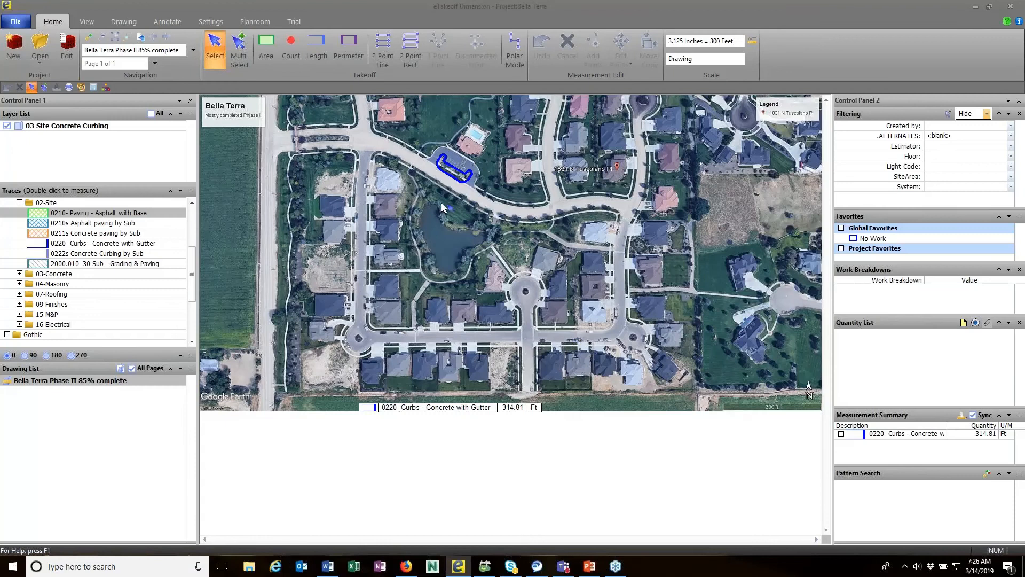
{"action": "left_click", "coordinate": [470, 183]}
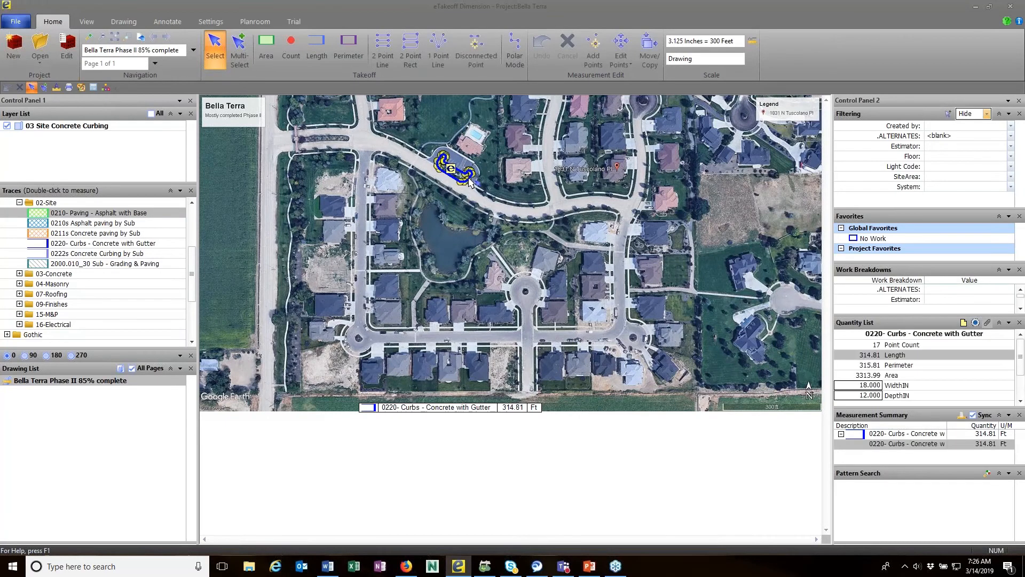
{"action": "key", "text": "Delete"}
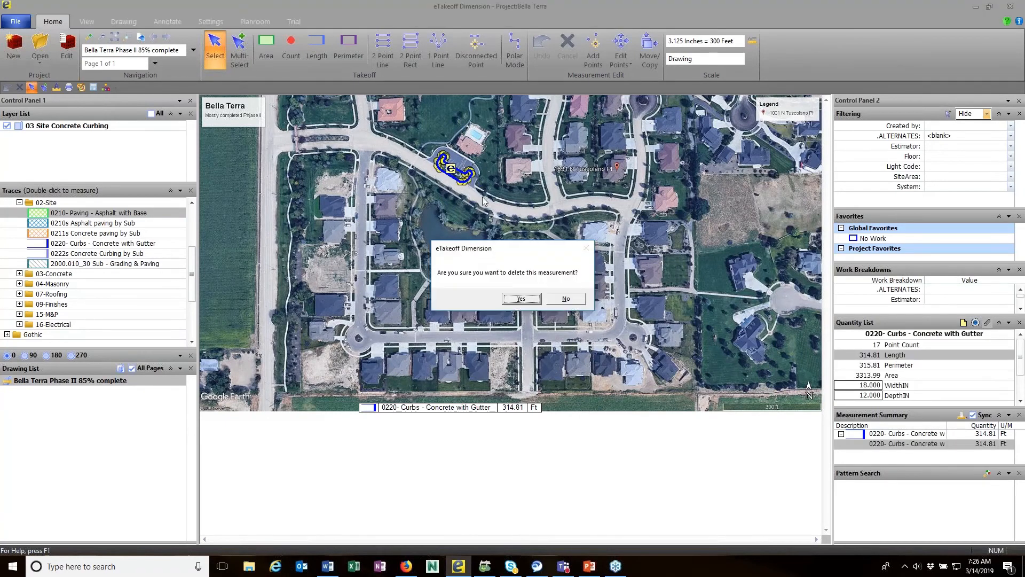
{"action": "left_click", "coordinate": [520, 300]}
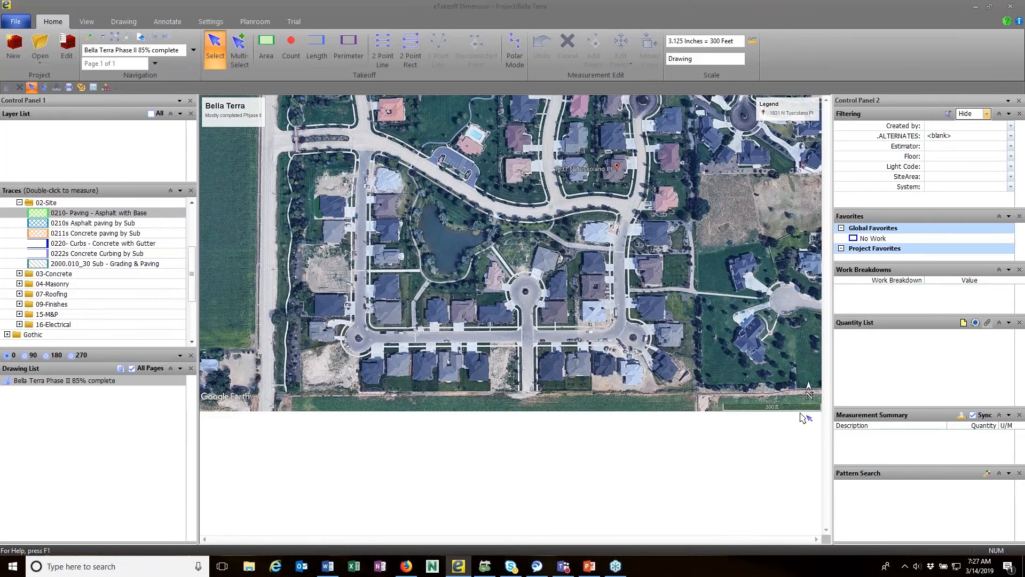
Step: Check the drawing's scale settings without changing them
{"action": "left_click", "coordinate": [752, 41]}
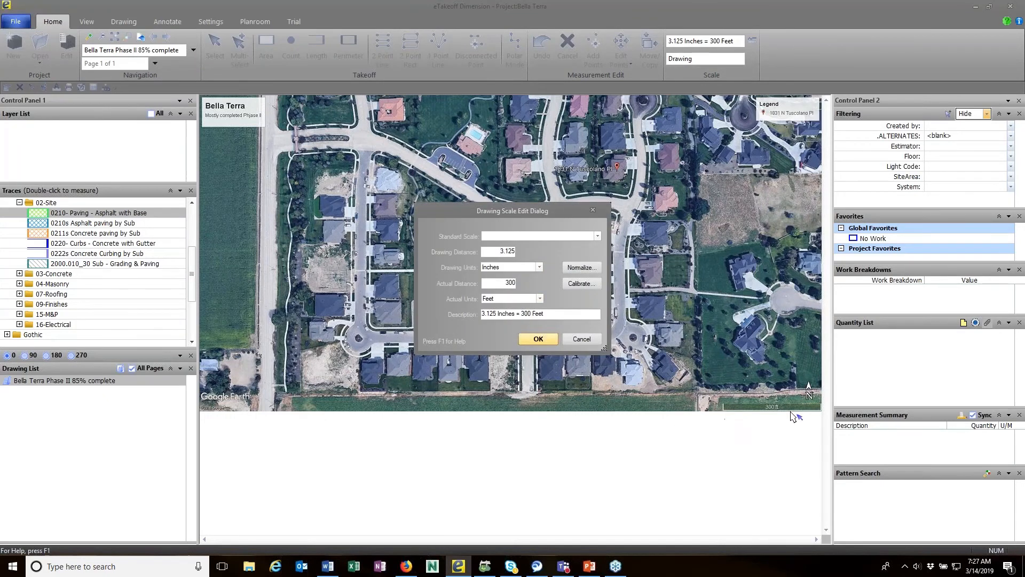
{"action": "left_click", "coordinate": [588, 339]}
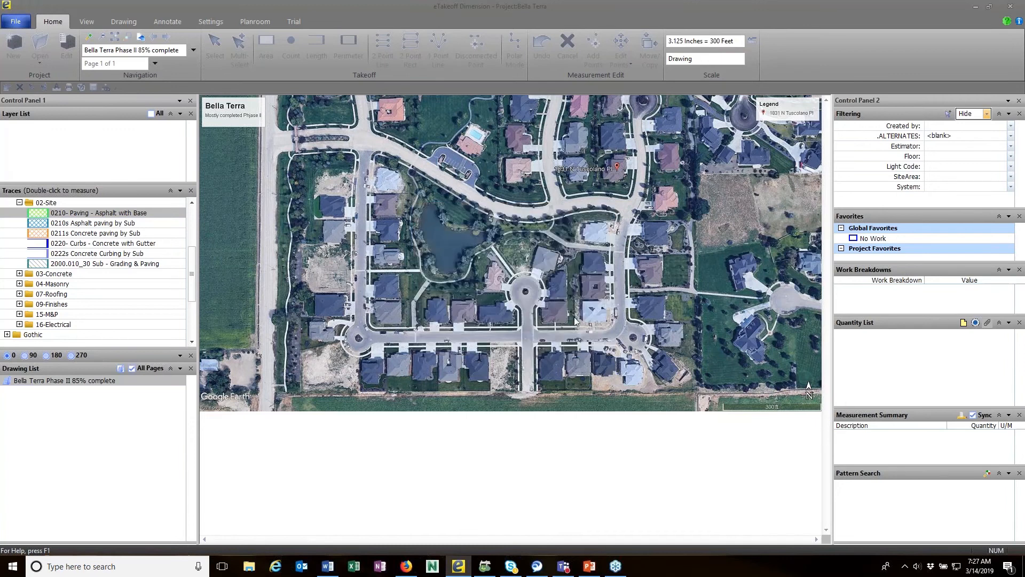
Step: Trace the parking lot's outer curb from one street entrance to the other with the 0222s Concrete Curbing by Sub trace, about 276 ft long
{"action": "scroll", "coordinate": [458, 183], "scroll_direction": "up", "scroll_amount": 3}
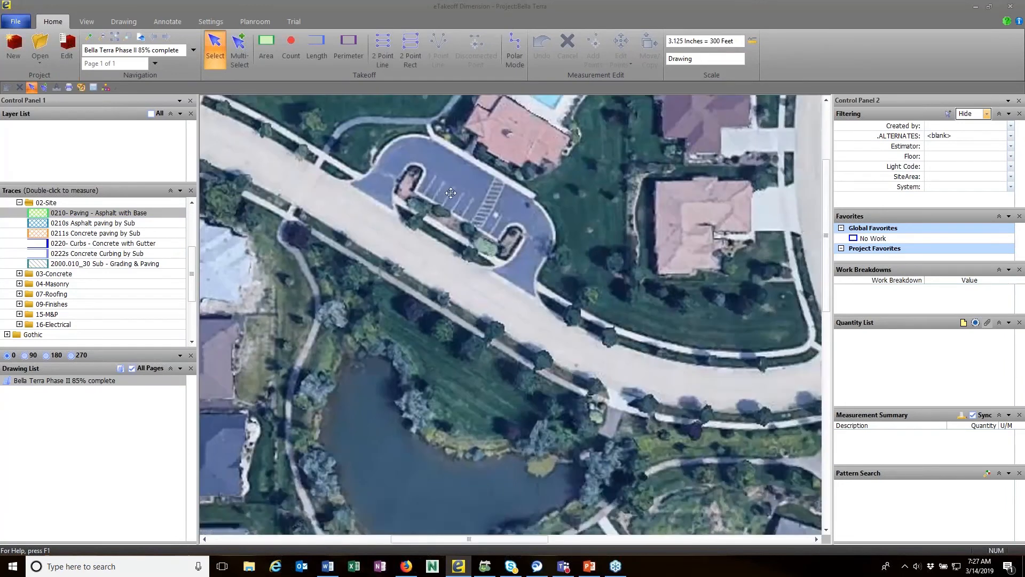
{"action": "double_click", "coordinate": [84, 254]}
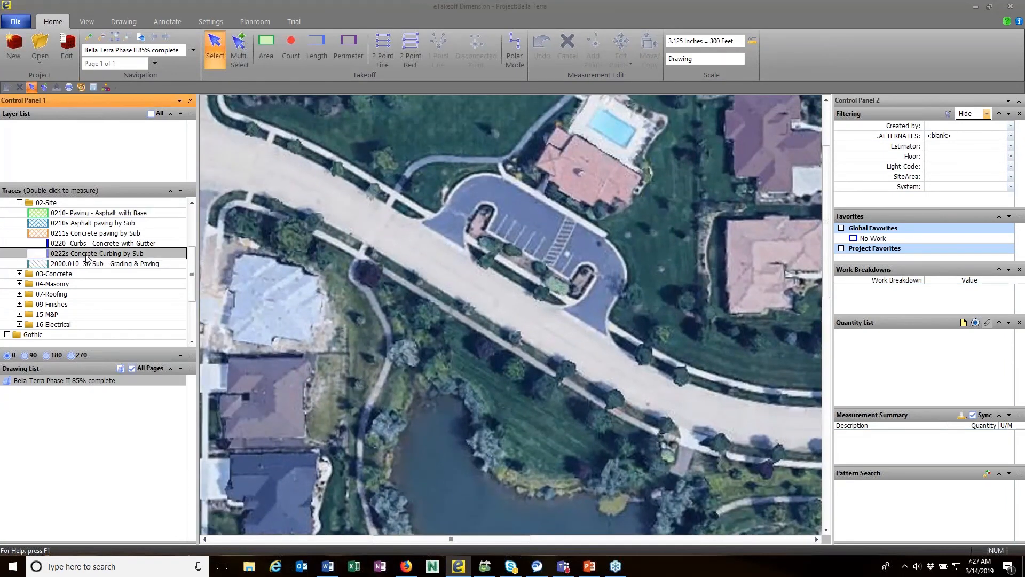
{"action": "left_click", "coordinate": [417, 221]}
{"action": "left_click", "coordinate": [435, 217]}
{"action": "left_click", "coordinate": [443, 208]}
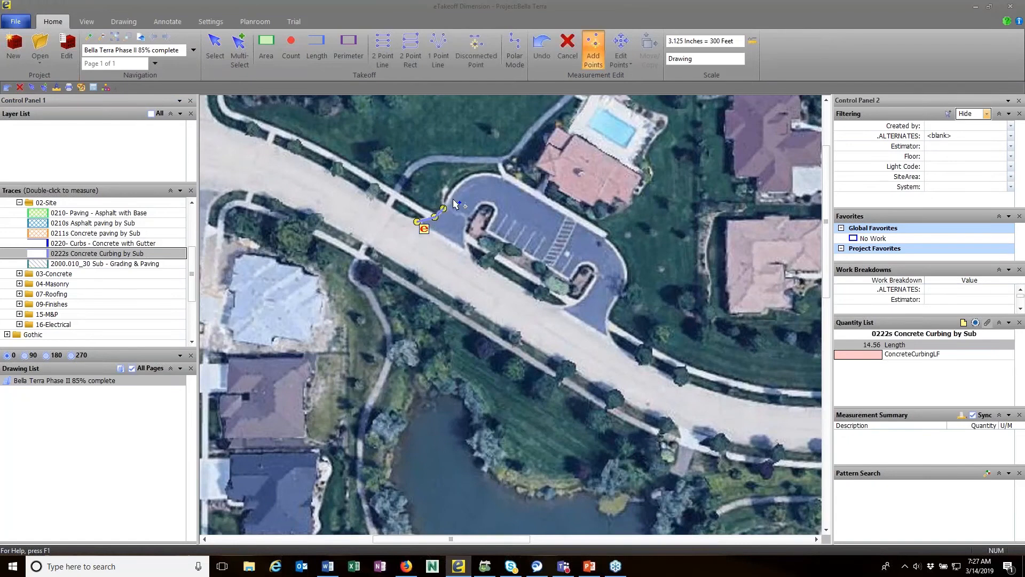
{"action": "left_click", "coordinate": [473, 174]}
{"action": "left_click", "coordinate": [493, 174]}
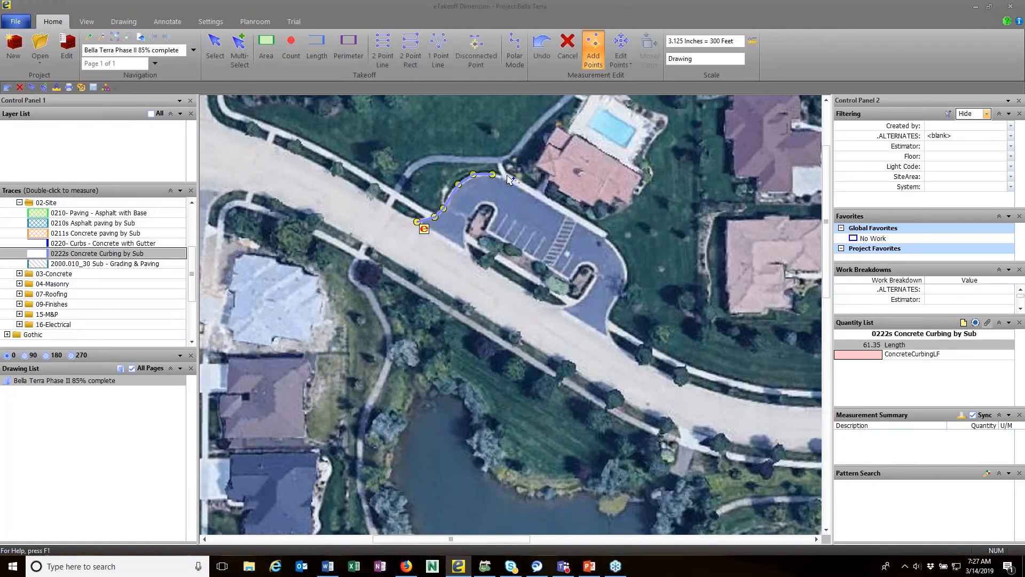
{"action": "left_click", "coordinate": [608, 238]}
{"action": "left_click", "coordinate": [619, 256]}
{"action": "left_click", "coordinate": [625, 276]}
{"action": "left_click", "coordinate": [619, 293]}
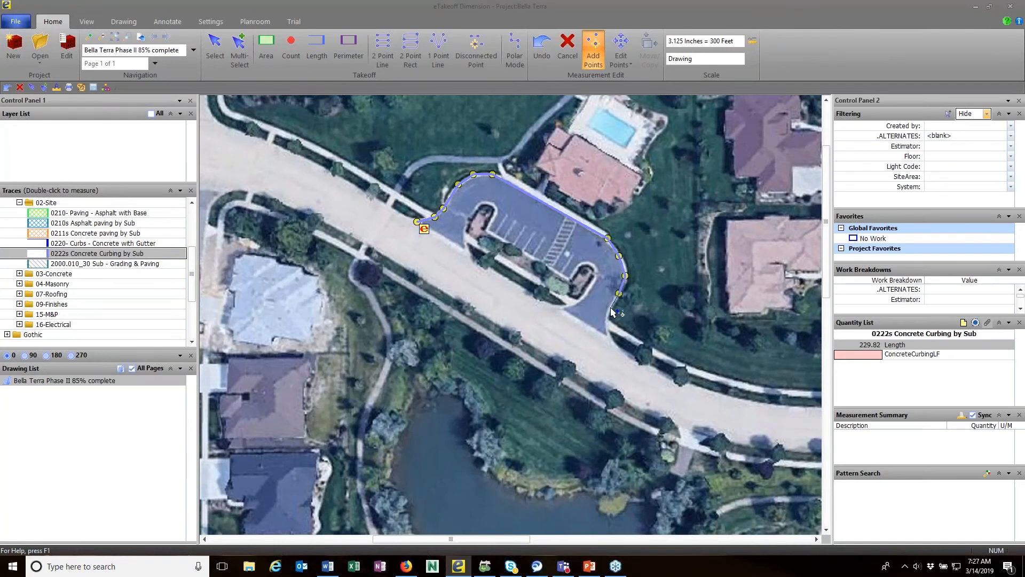
{"action": "left_click", "coordinate": [610, 309]}
{"action": "left_click", "coordinate": [604, 325]}
{"action": "left_click", "coordinate": [616, 345]}
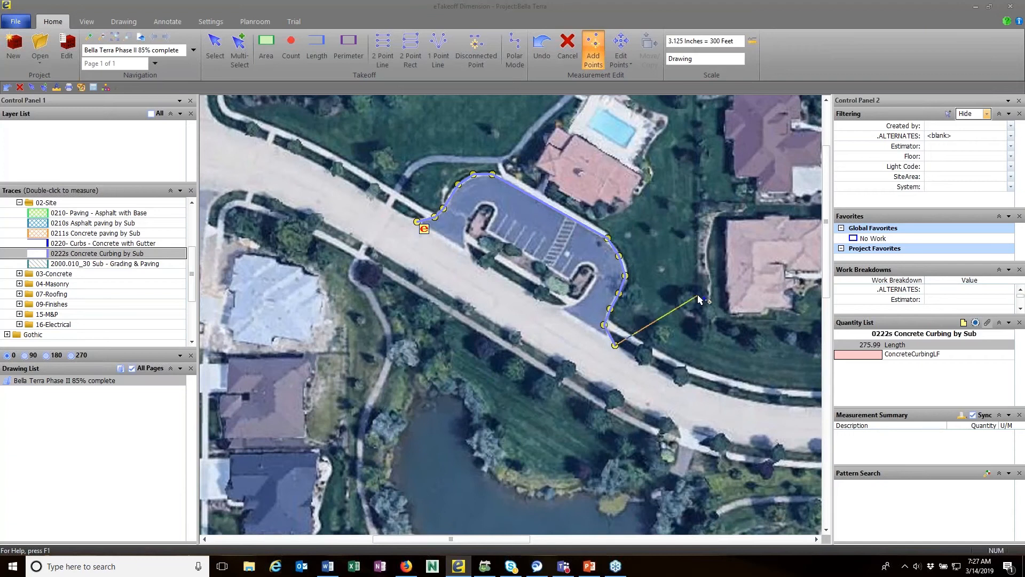
{"action": "key", "text": "Escape"}
Step: Set the ConcreteCurbingLF quantity of the curbing measurement to 280
{"action": "left_click", "coordinate": [881, 357]}
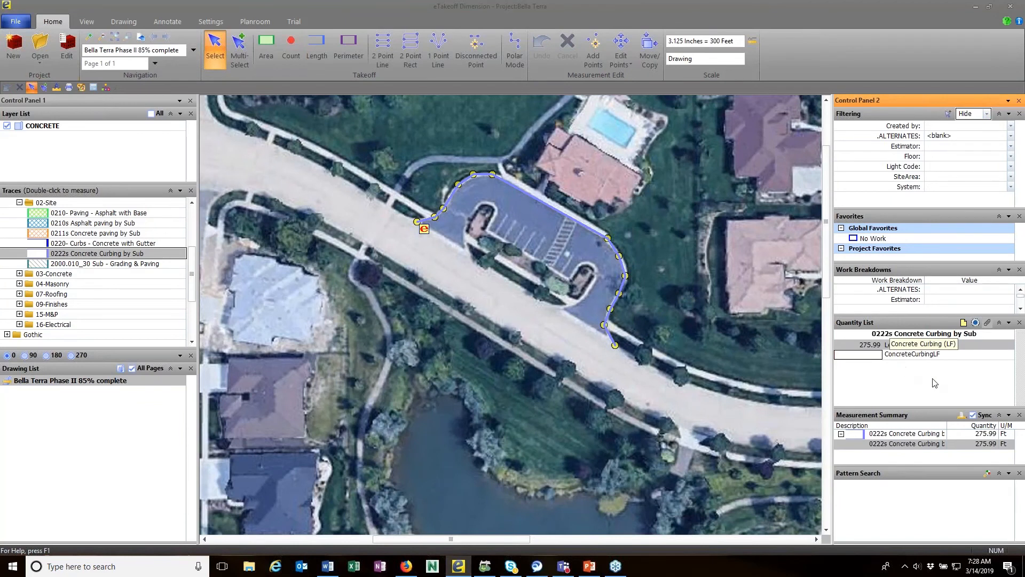
{"action": "key", "text": "Return"}
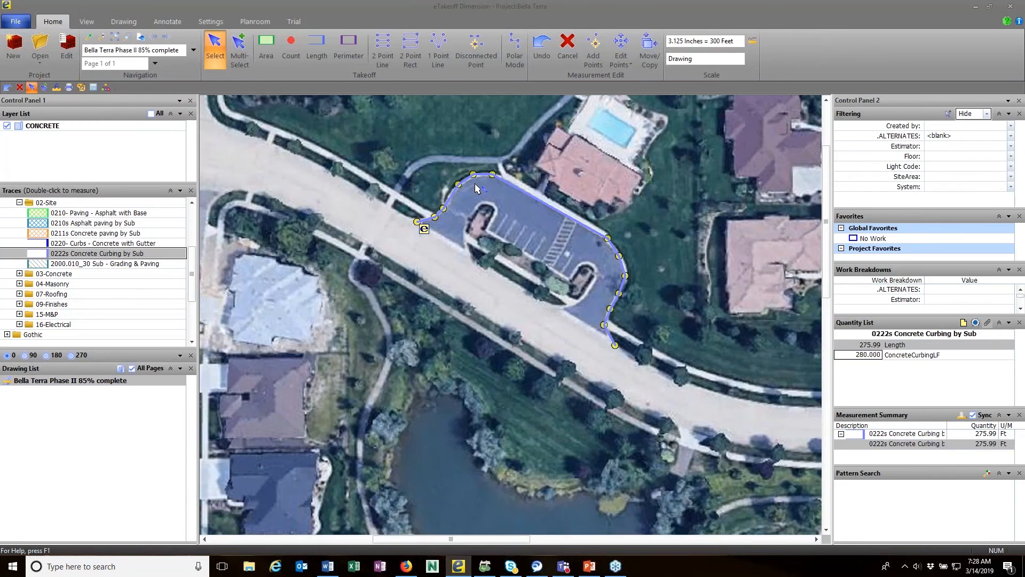
{"action": "scroll", "coordinate": [477, 188], "scroll_direction": "down", "scroll_amount": 2}
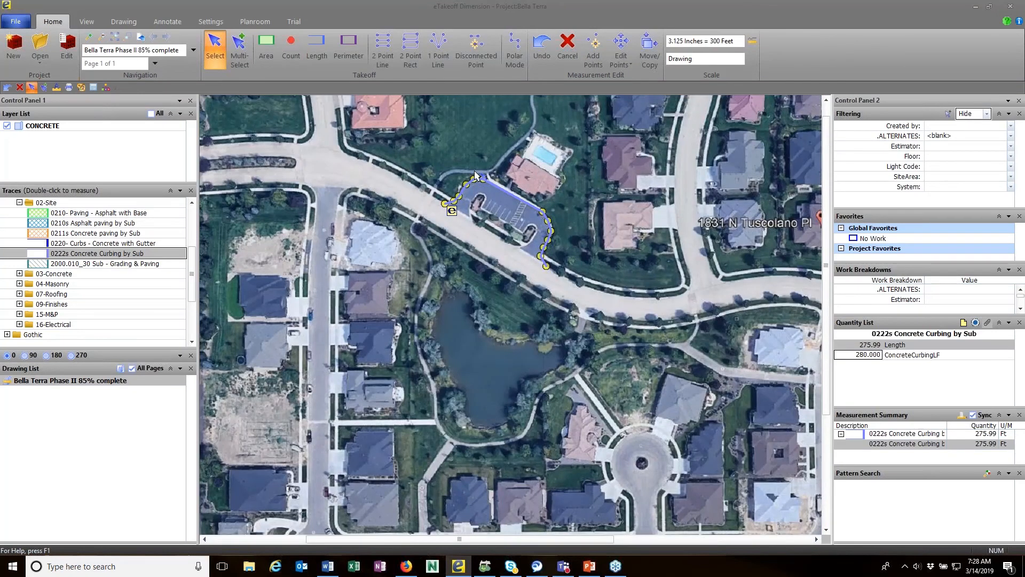
{"action": "scroll", "coordinate": [477, 188], "scroll_direction": "down", "scroll_amount": 2}
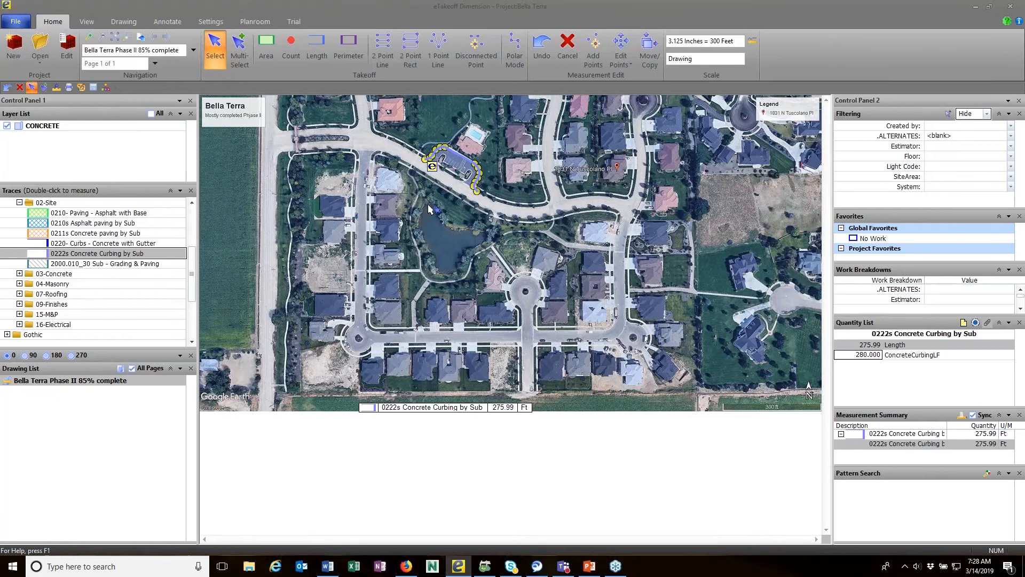
Step: Open the takeoff project LA QUINTA HOTEL - PRESENTATION
{"action": "left_click", "coordinate": [39, 63]}
{"action": "left_click", "coordinate": [48, 75]}
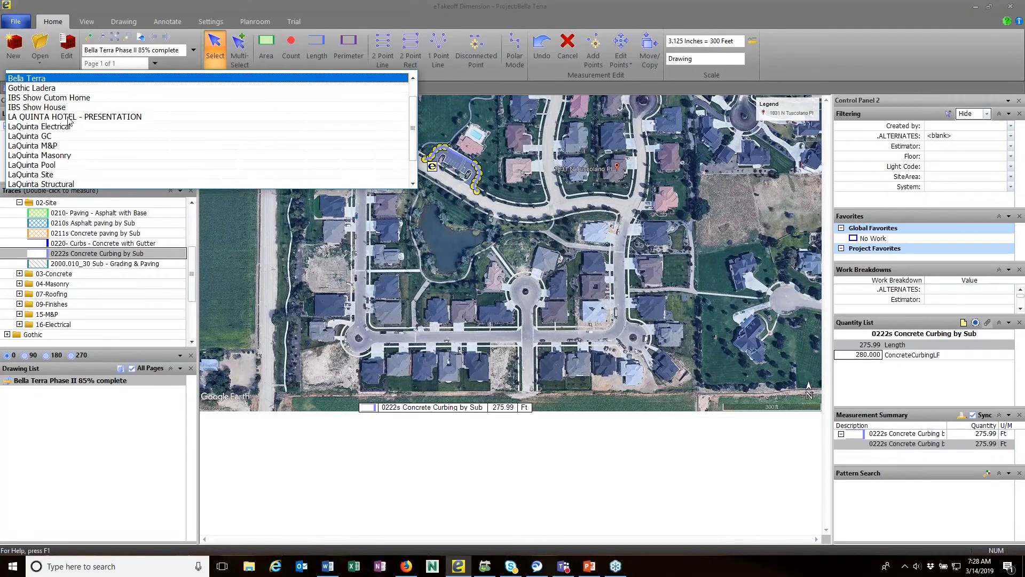
{"action": "left_click", "coordinate": [68, 117]}
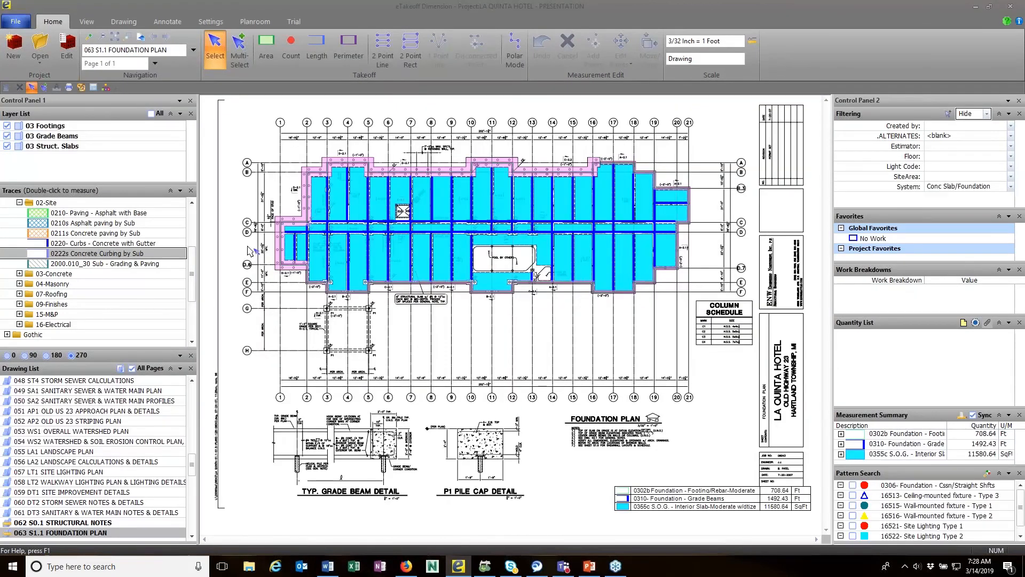
{"action": "scroll", "coordinate": [191, 271], "scroll_direction": "up", "scroll_amount": 3}
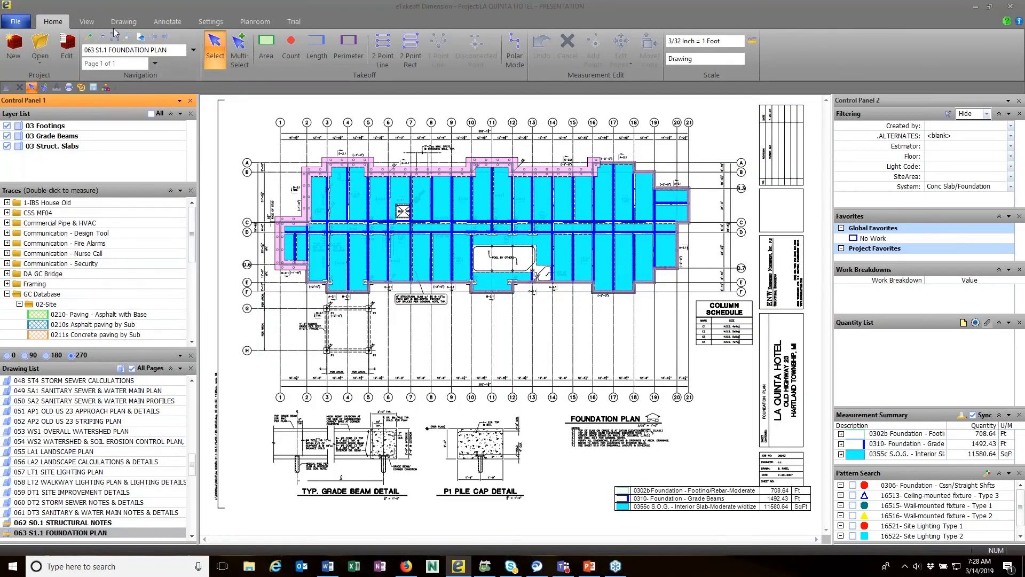
Step: Start eTakeoff Bridge and begin a new bridge named LaQuinta for the hotel project
{"action": "left_click", "coordinate": [85, 22]}
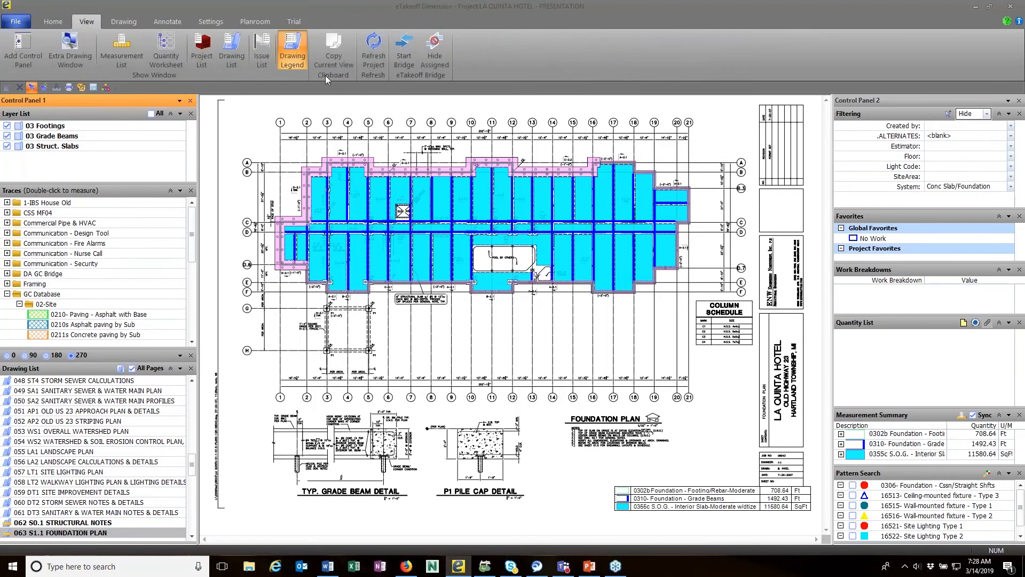
{"action": "left_click", "coordinate": [403, 57]}
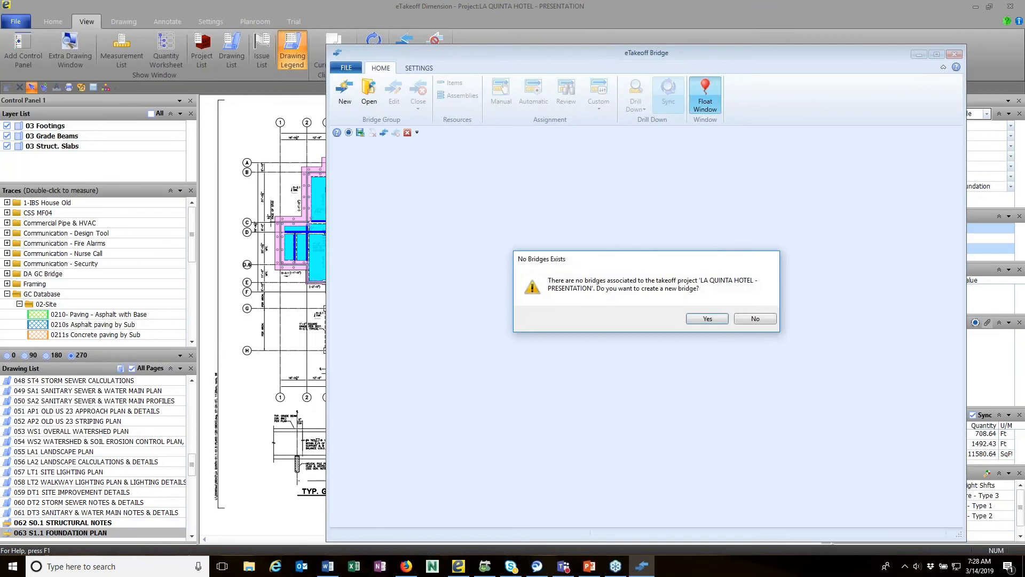
{"action": "left_click", "coordinate": [718, 319]}
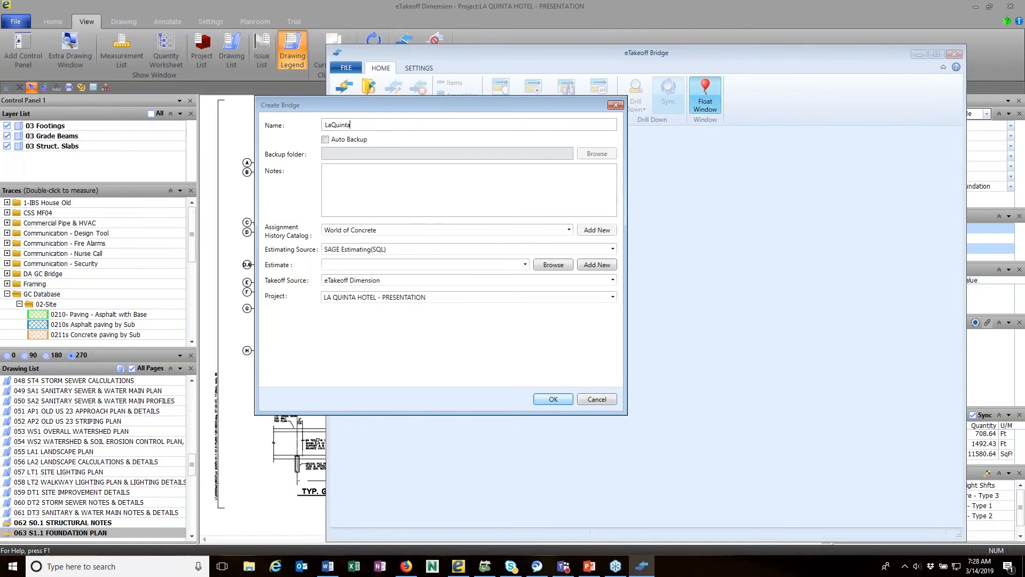
Step: Add a new estimate named LaQuinta based on the Ext_Commercial_GC database in the Demonstration Estimates branch, and finish creating the bridge
{"action": "left_click", "coordinate": [598, 265]}
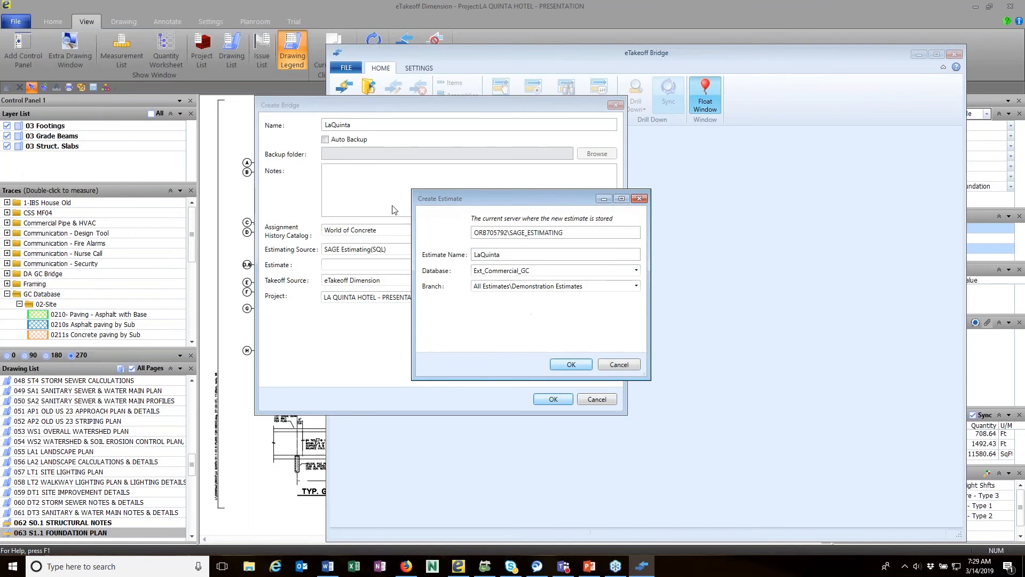
{"action": "left_click", "coordinate": [572, 365]}
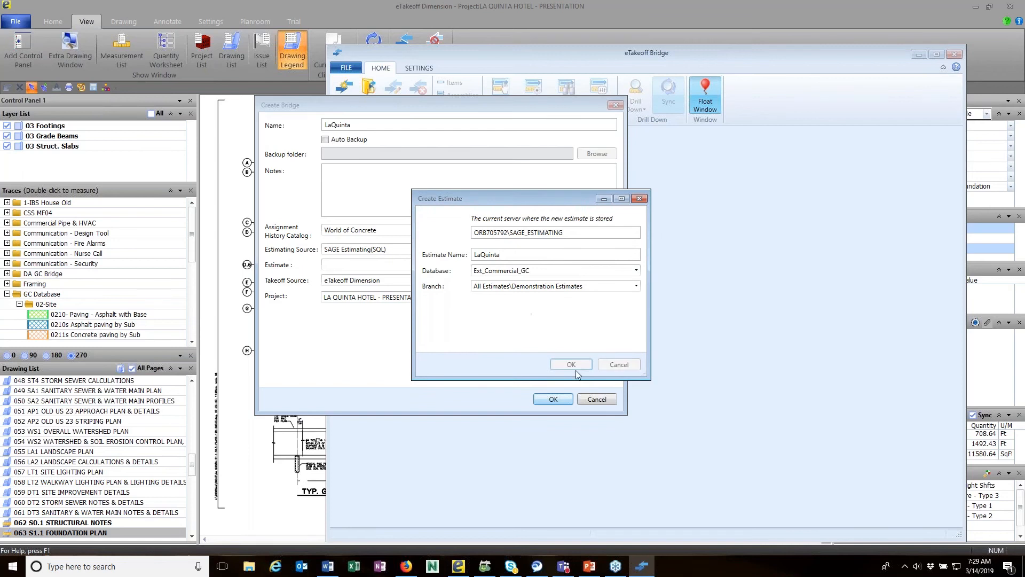
{"action": "left_click", "coordinate": [554, 399]}
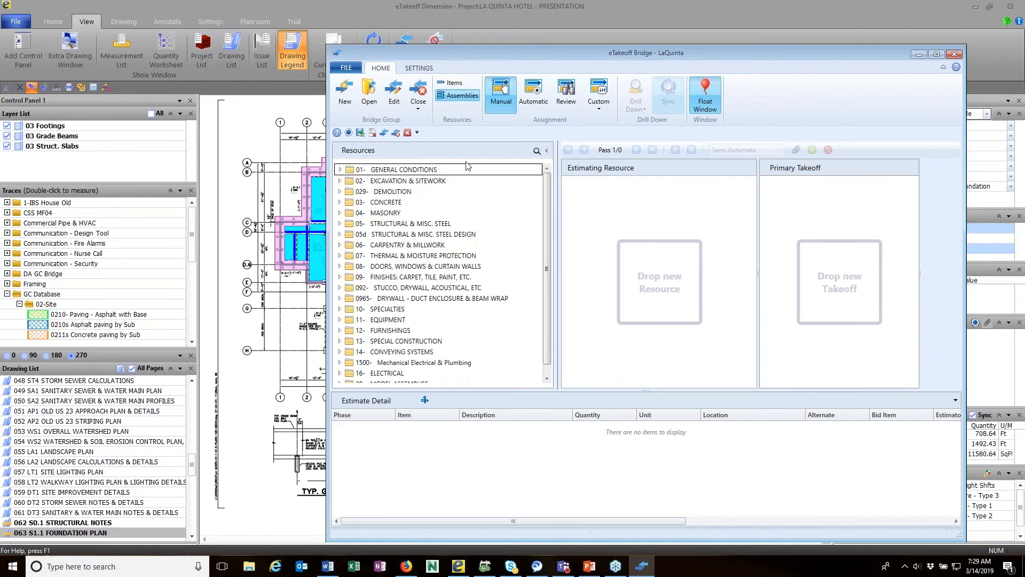
Step: Browse the estimating items under Doors & Windows and the assemblies under Concrete
{"action": "left_click", "coordinate": [454, 83]}
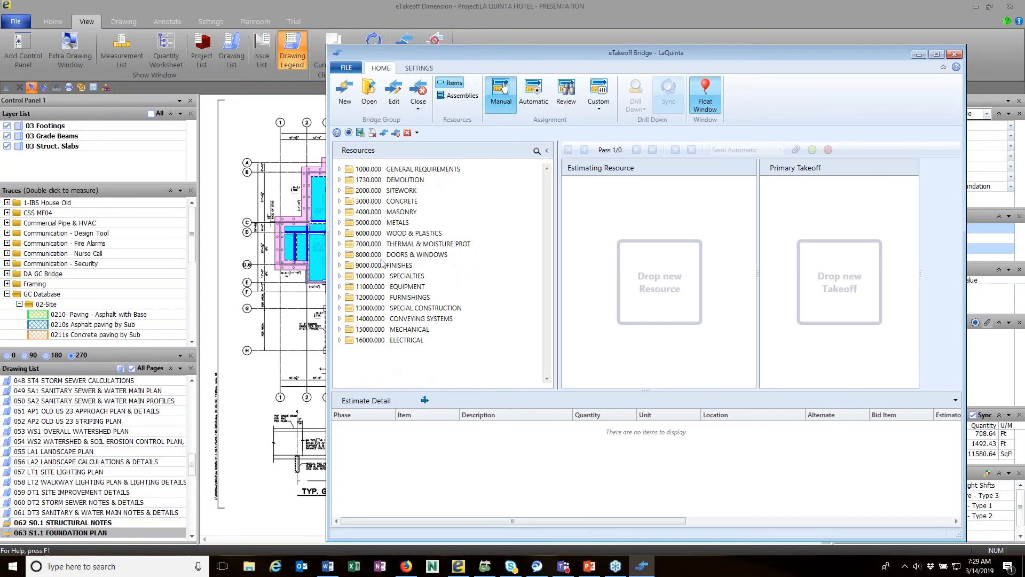
{"action": "left_click", "coordinate": [339, 255]}
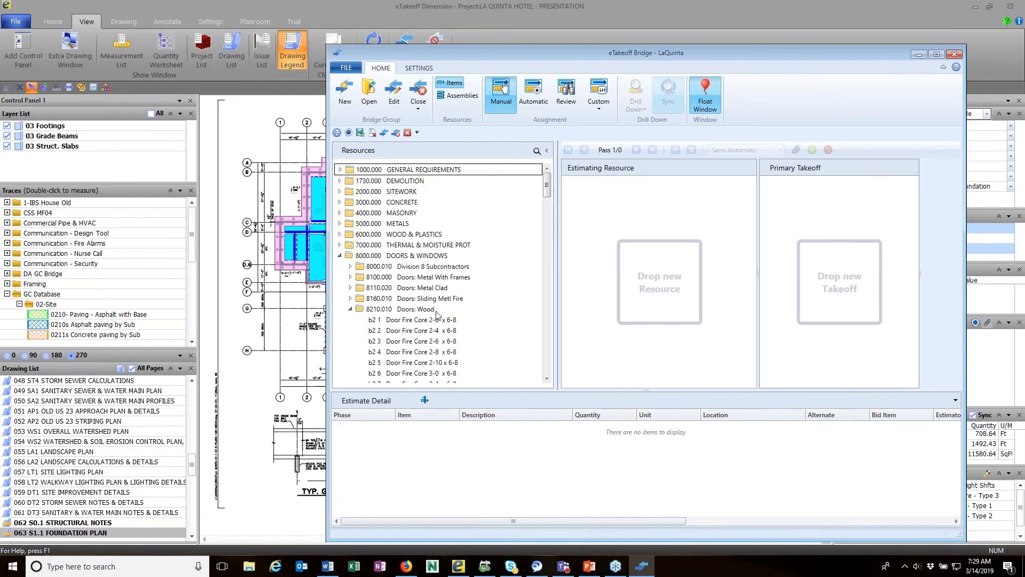
{"action": "scroll", "coordinate": [435, 314], "scroll_direction": "down", "scroll_amount": 4}
{"action": "scroll", "coordinate": [435, 314], "scroll_direction": "up", "scroll_amount": 3}
{"action": "left_click", "coordinate": [340, 223]}
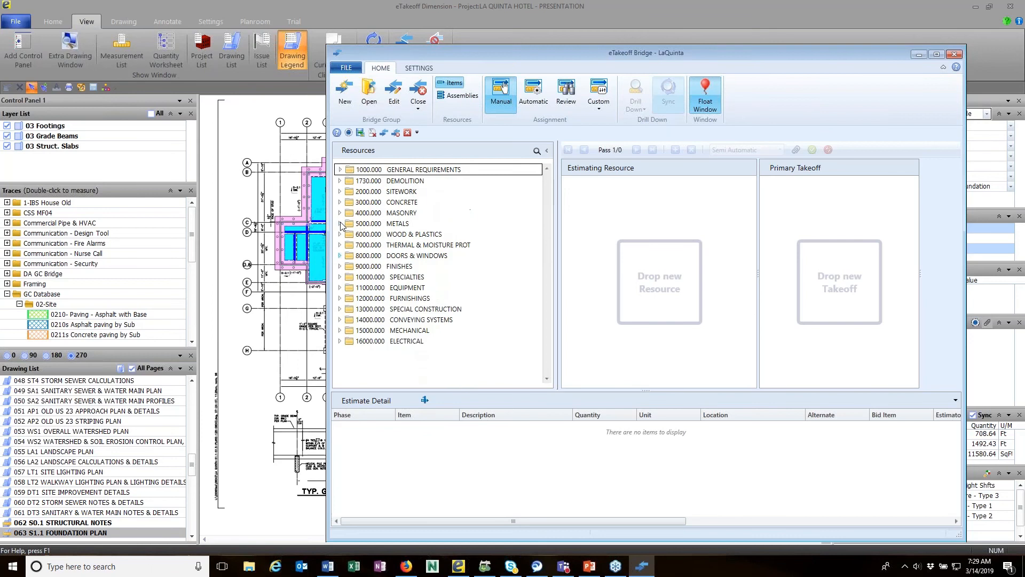
{"action": "left_click", "coordinate": [455, 95]}
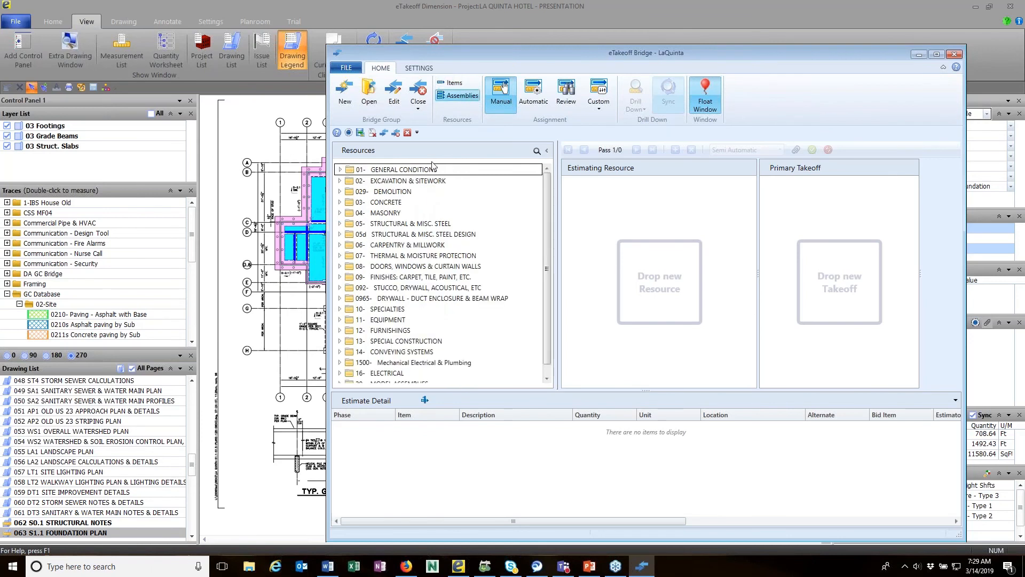
{"action": "left_click", "coordinate": [340, 202]}
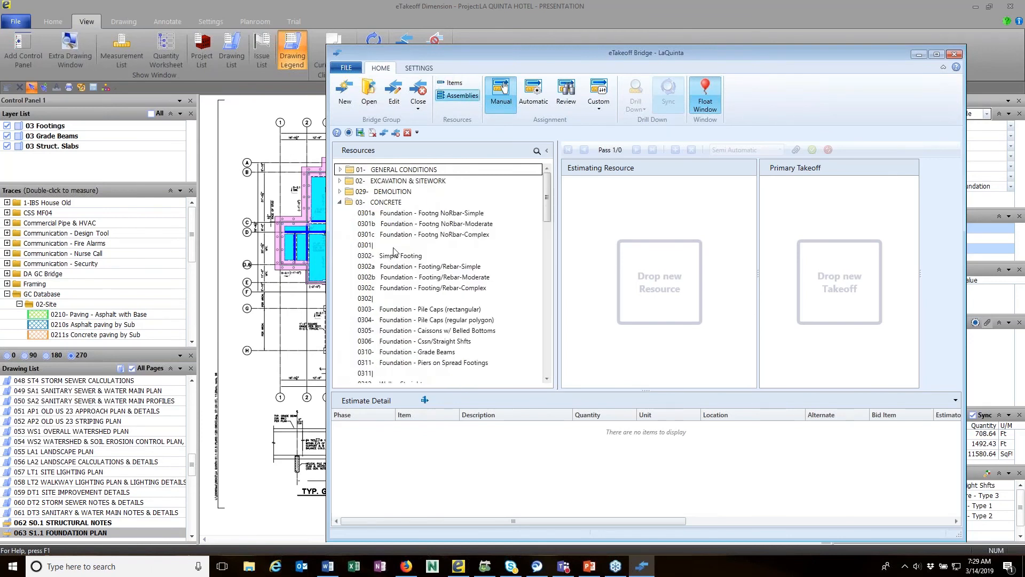
{"action": "left_click", "coordinate": [341, 203]}
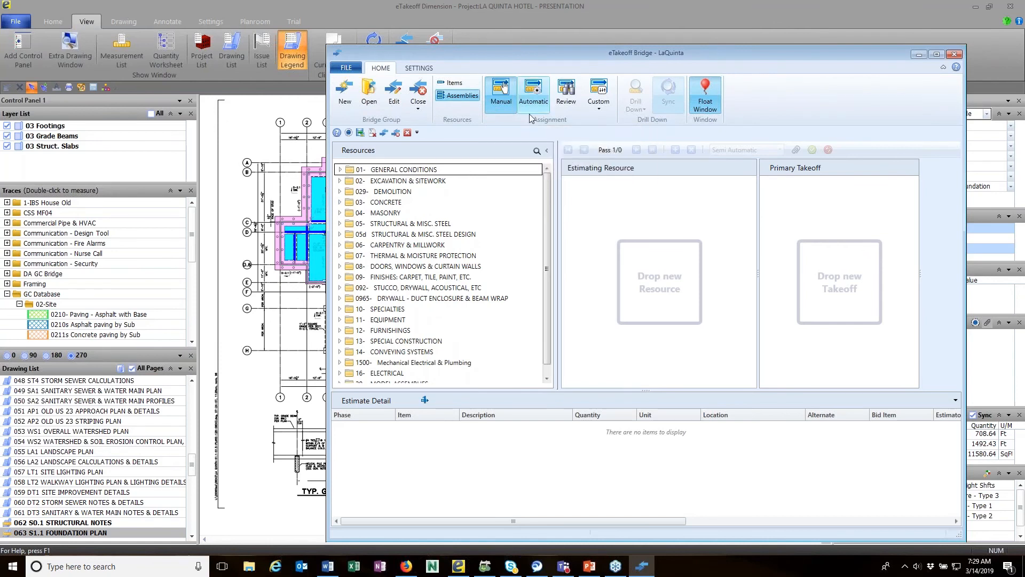
Step: Switch the bridge to automatic assignment and hide assigned measurements in the takeoff, with the Bridge window moved clear of the plan
{"action": "left_click", "coordinate": [532, 95]}
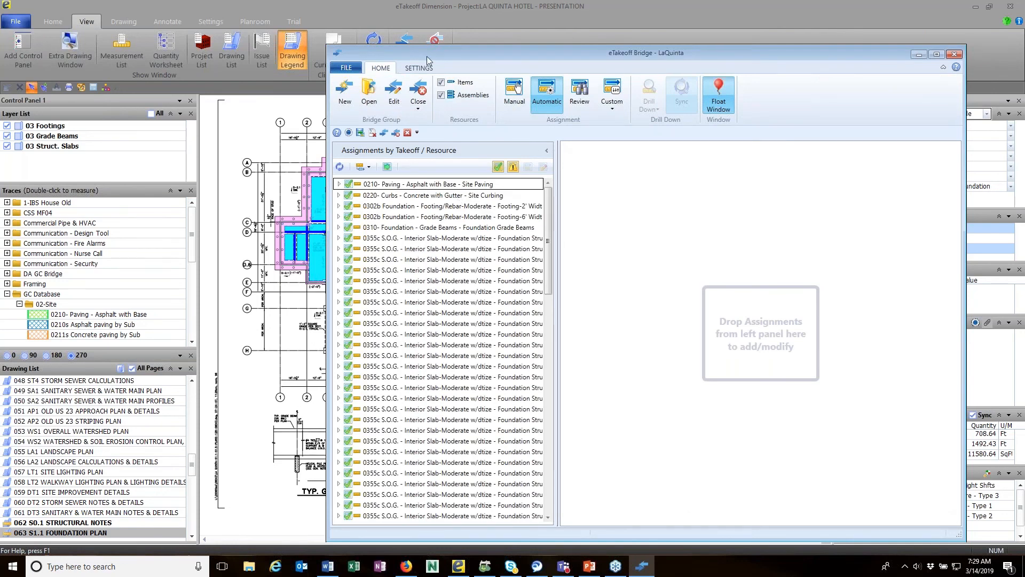
{"action": "left_click_drag", "start_coordinate": [428, 56], "coordinate": [563, 55]}
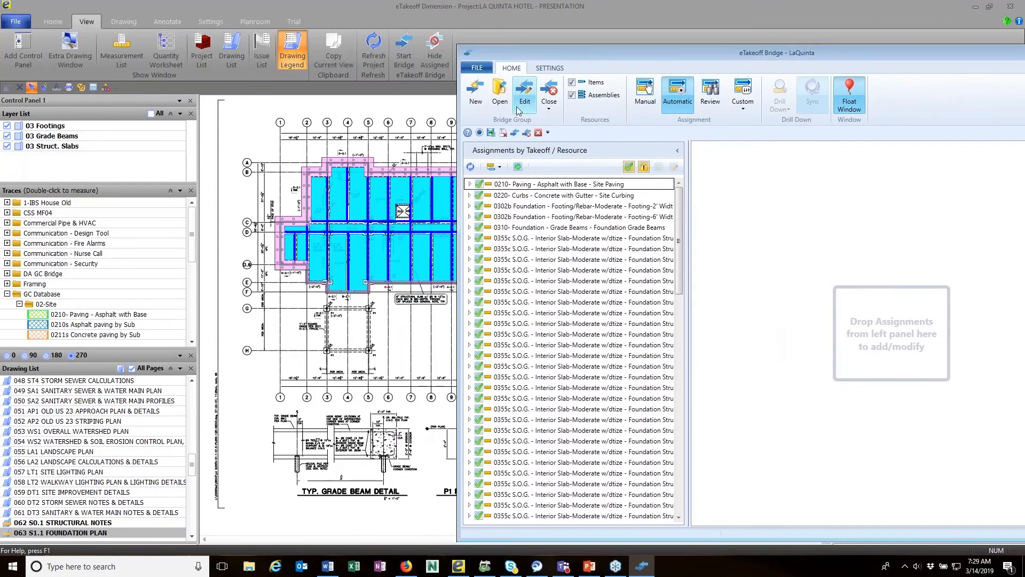
{"action": "left_click", "coordinate": [434, 47]}
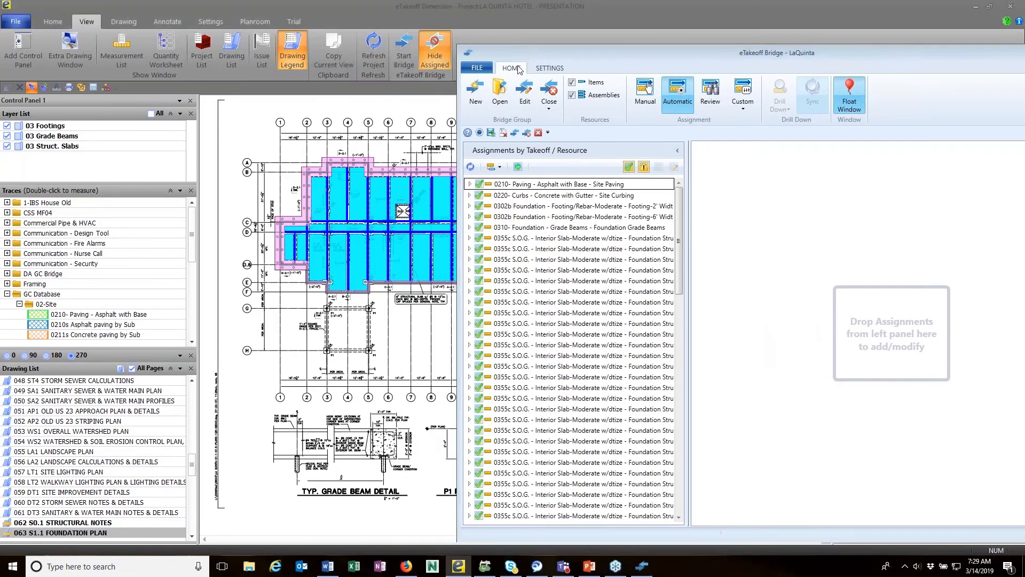
{"action": "left_click_drag", "start_coordinate": [553, 54], "coordinate": [548, 38]}
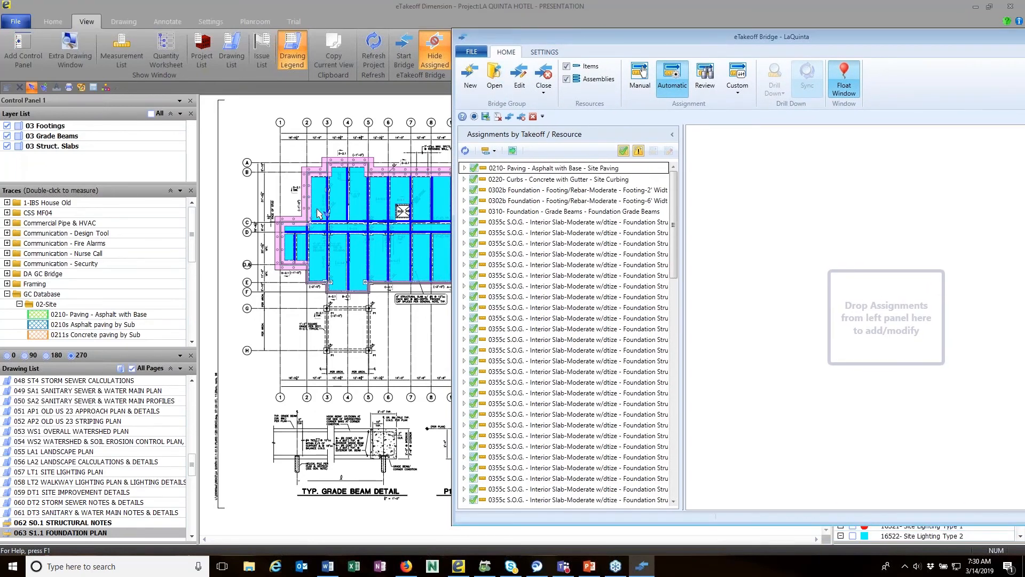
Step: Send all automatically assigned takeoff measurements to the LaQuinta estimate, acknowledge the message, and move the Bridge window over the plan
{"action": "left_click", "coordinate": [513, 152]}
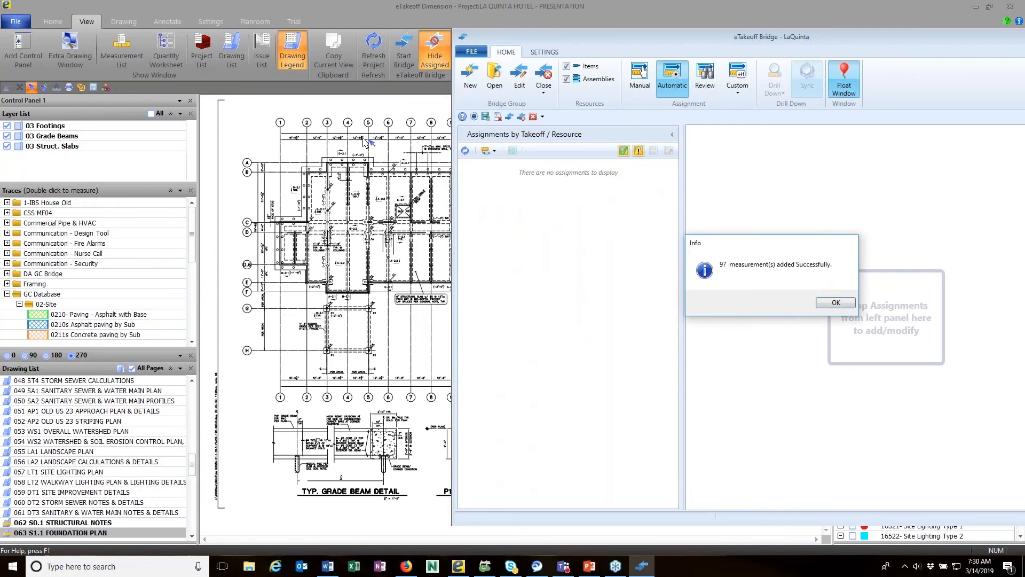
{"action": "left_click", "coordinate": [830, 303]}
{"action": "left_click_drag", "start_coordinate": [739, 37], "coordinate": [491, 28]}
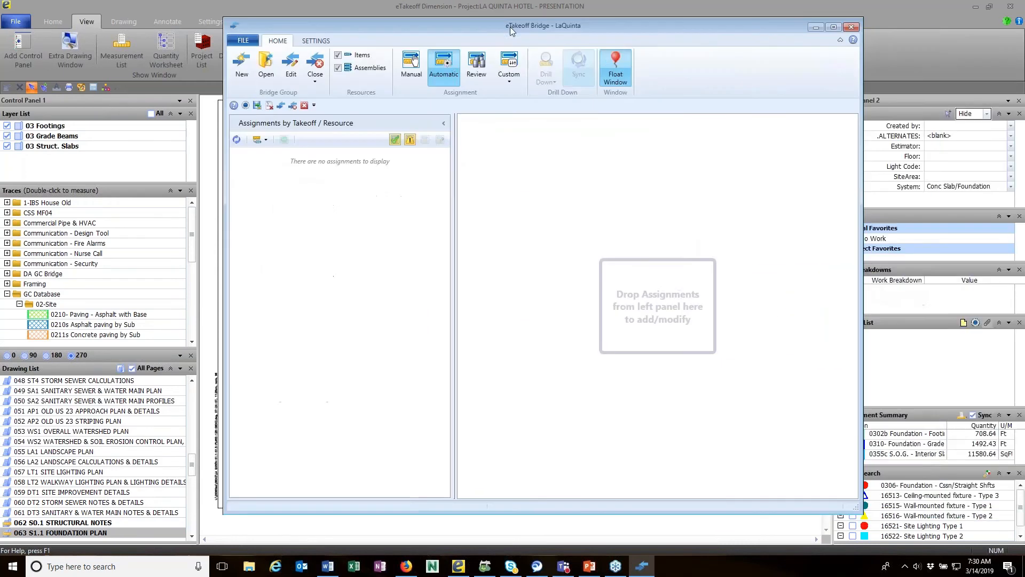
Step: Close the current bridge by going to its estimate in Sage Estimating, with the Bridge window minimized and the estimate window maximized
{"action": "left_click", "coordinate": [317, 84]}
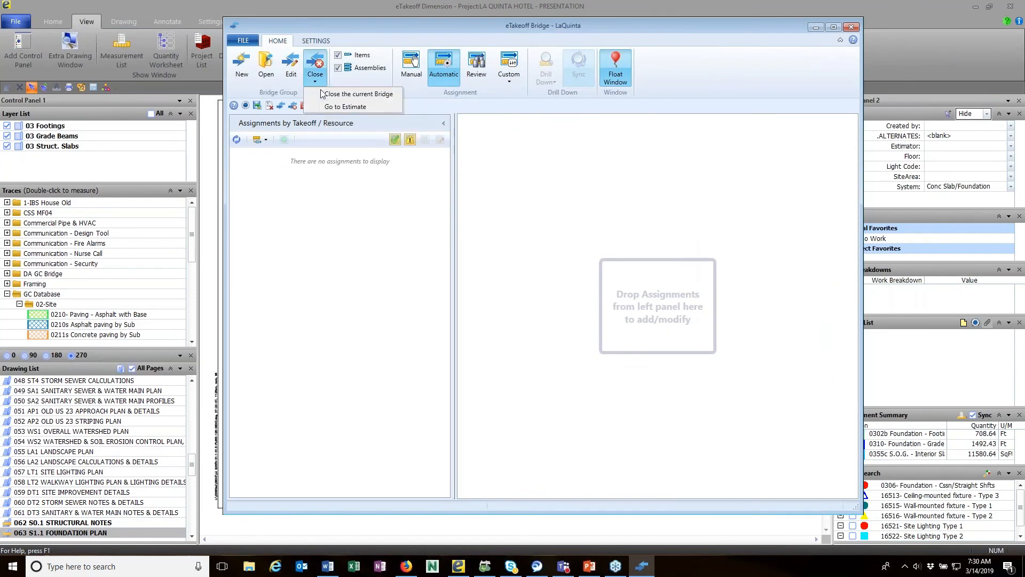
{"action": "left_click", "coordinate": [324, 113]}
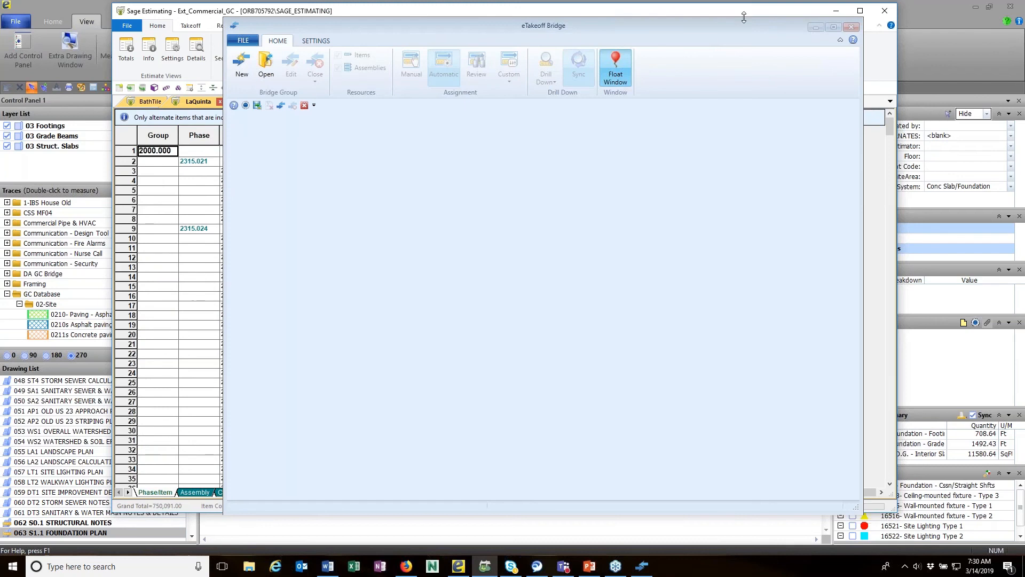
{"action": "left_click", "coordinate": [813, 27]}
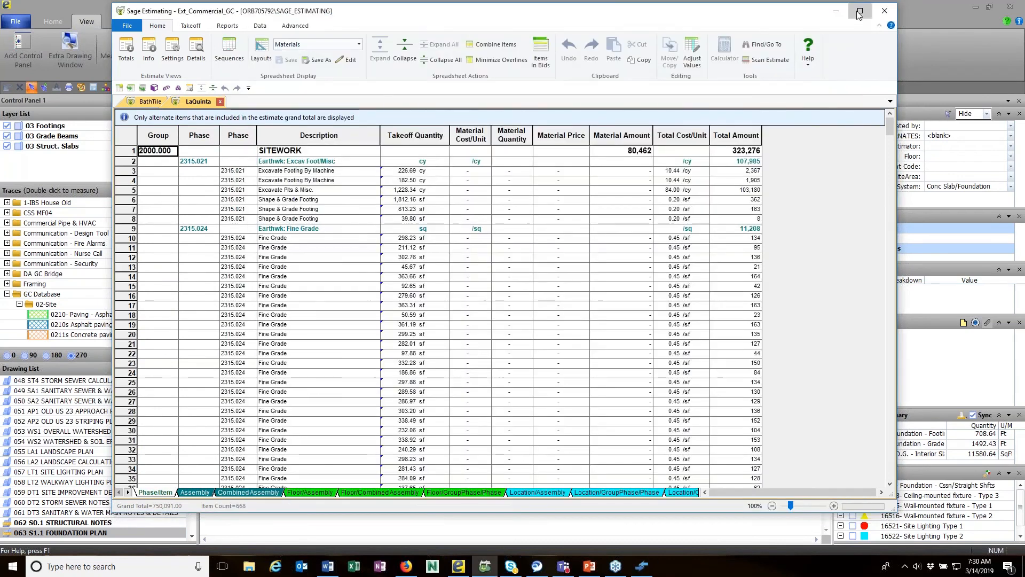
{"action": "left_click", "coordinate": [859, 10]}
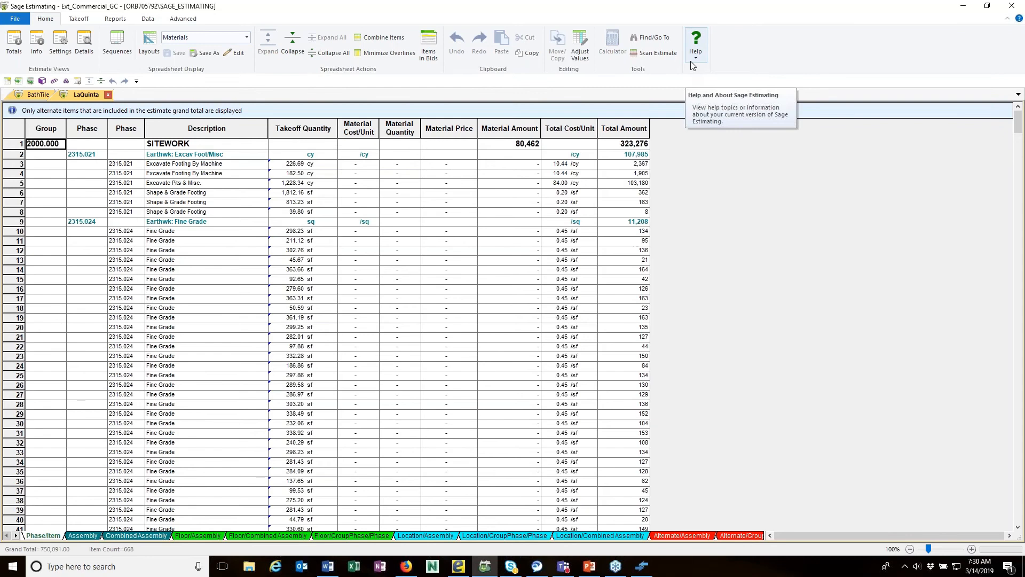
Step: Switch to the browser and look up the Spreadsheet keys topic under keyboard in the Sage Estimating Help index, moving the browser aside when done
{"action": "left_click", "coordinate": [408, 568]}
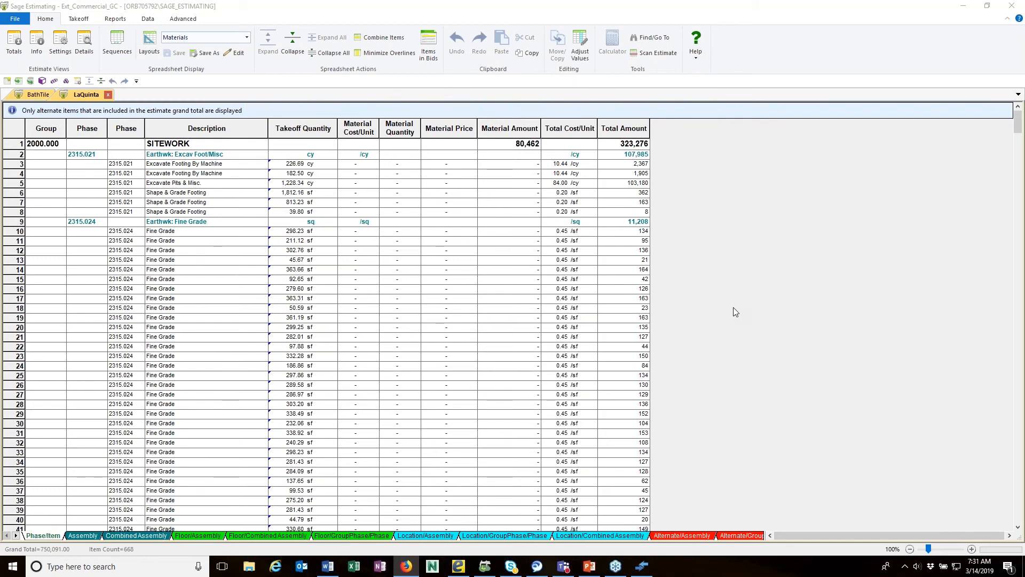
{"action": "left_click_drag", "start_coordinate": [1024, 77], "coordinate": [379, 8]}
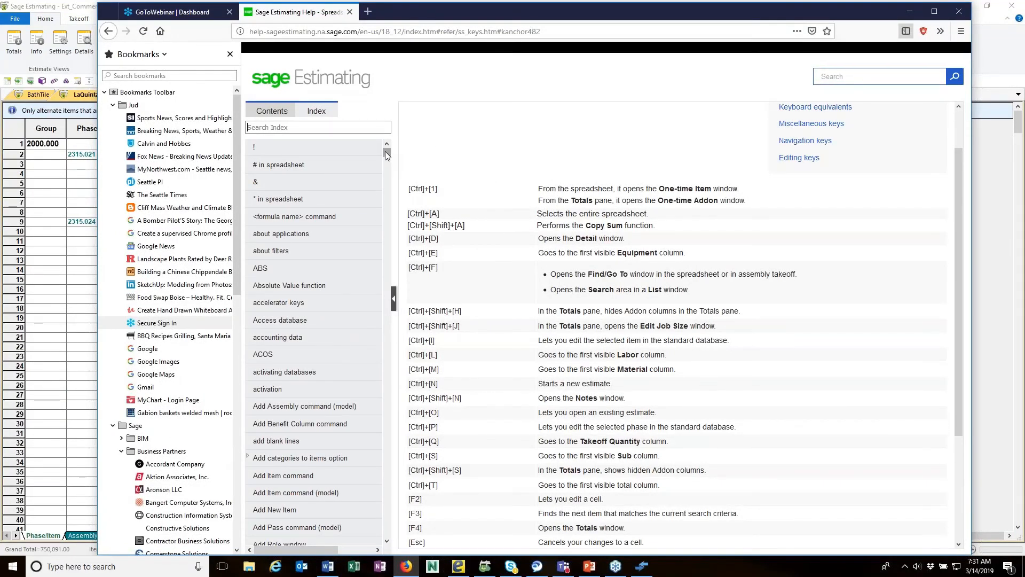
{"action": "left_click_drag", "start_coordinate": [386, 149], "coordinate": [377, 318]}
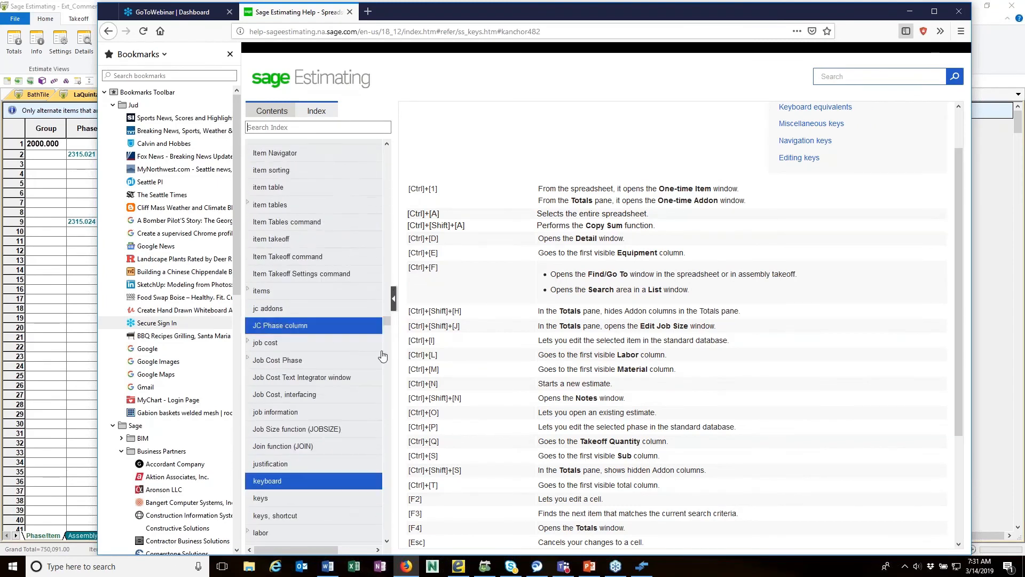
{"action": "left_click", "coordinate": [265, 483]}
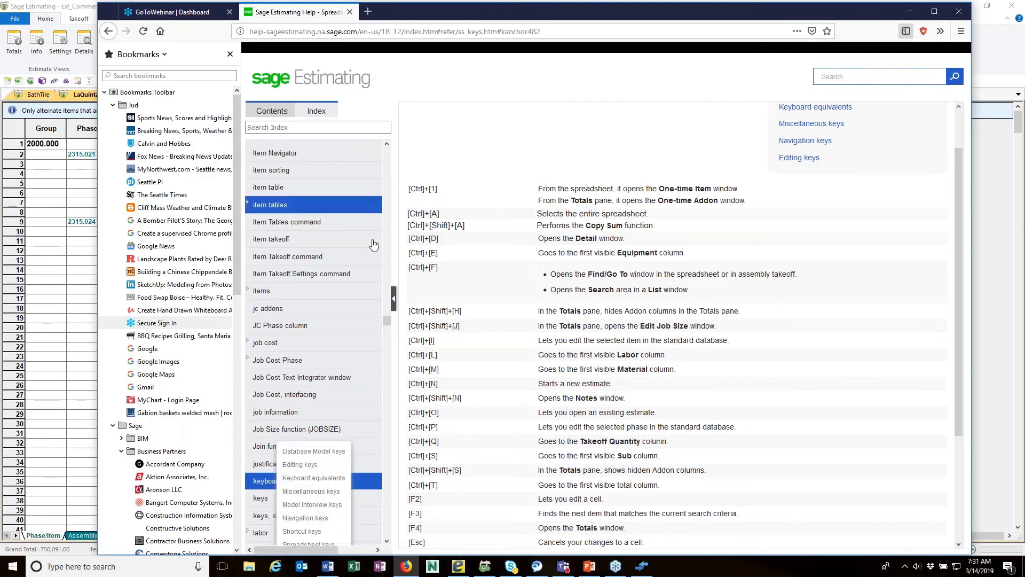
{"action": "left_click_drag", "start_coordinate": [457, 10], "coordinate": [457, 5]}
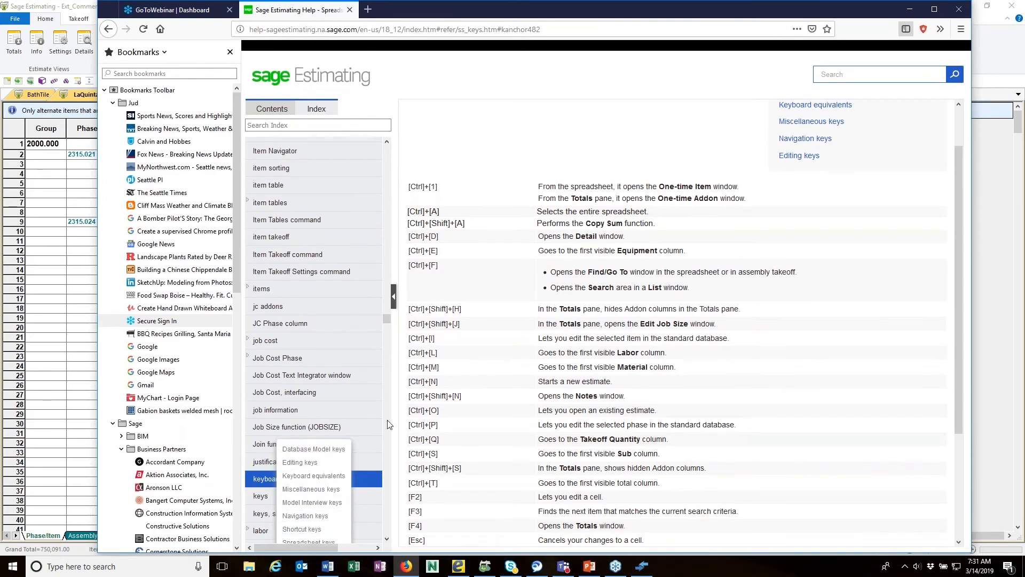
{"action": "scroll", "coordinate": [389, 315], "scroll_direction": "down", "scroll_amount": 8}
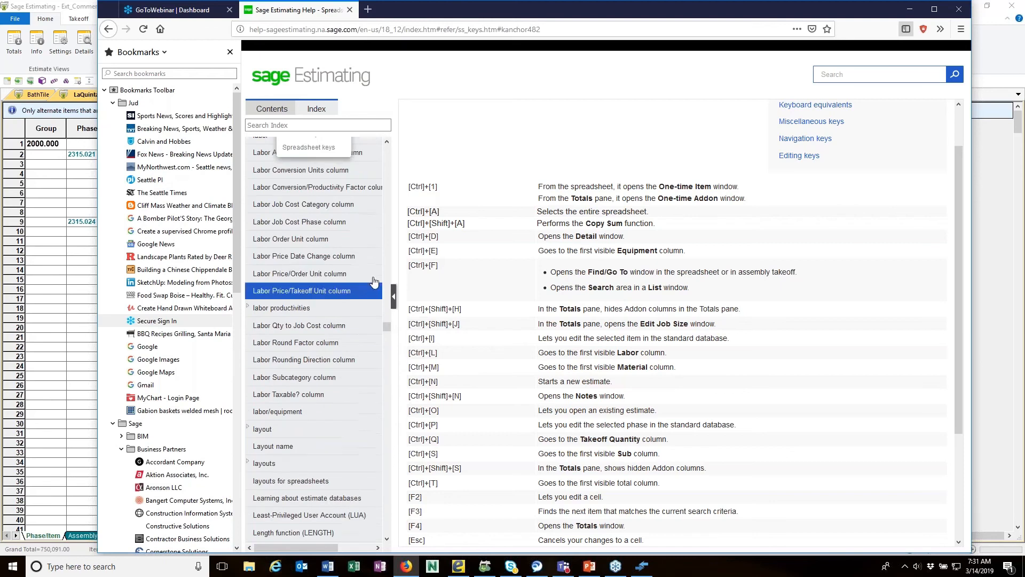
{"action": "scroll", "coordinate": [388, 323], "scroll_direction": "up", "scroll_amount": 5}
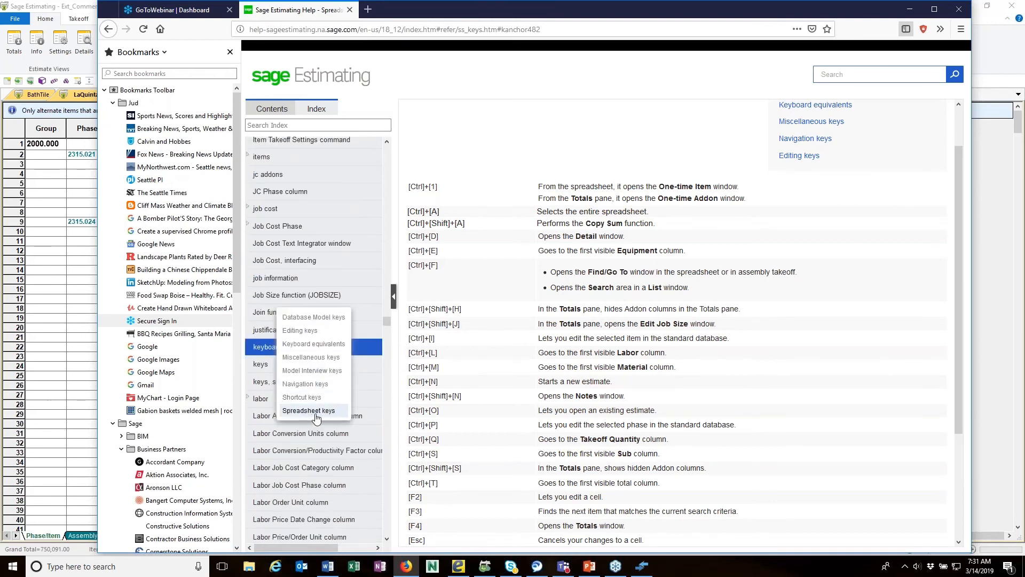
{"action": "left_click", "coordinate": [315, 411]}
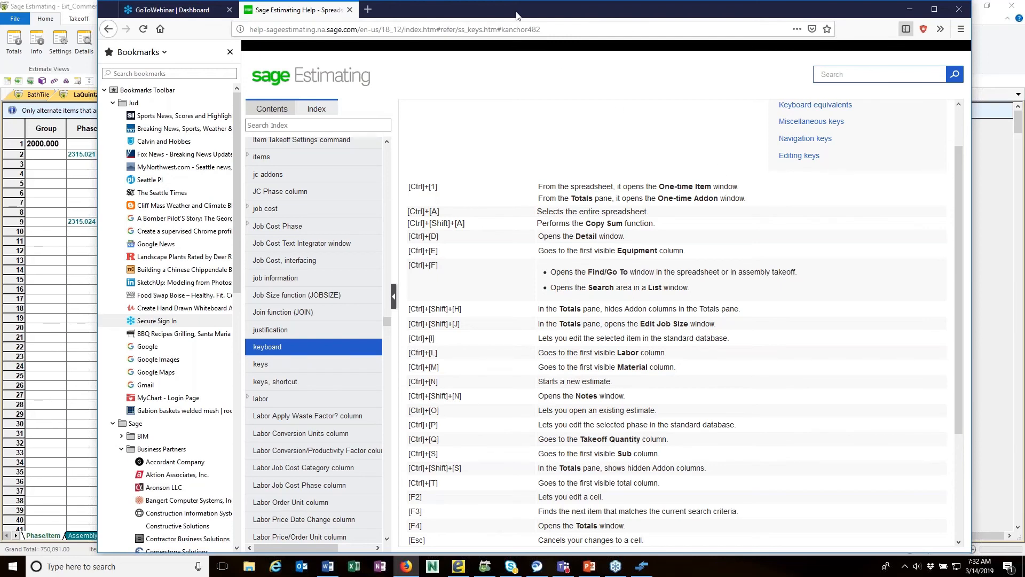
{"action": "left_click_drag", "start_coordinate": [516, 16], "coordinate": [1024, 47]}
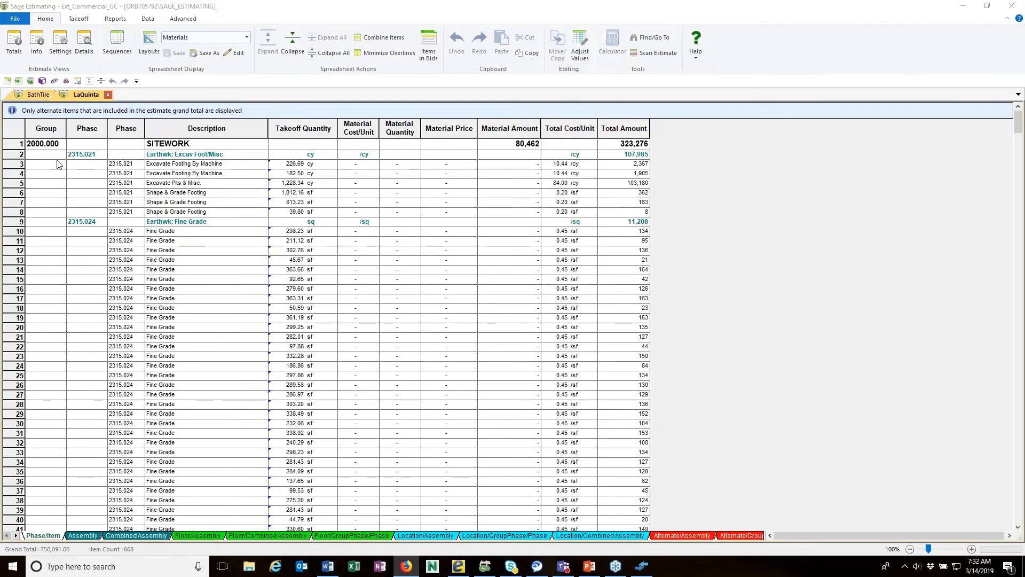
Step: Move the cell selection across the SITEWORK row from the Group column to the Total Cost/Unit column
{"action": "left_click", "coordinate": [49, 145]}
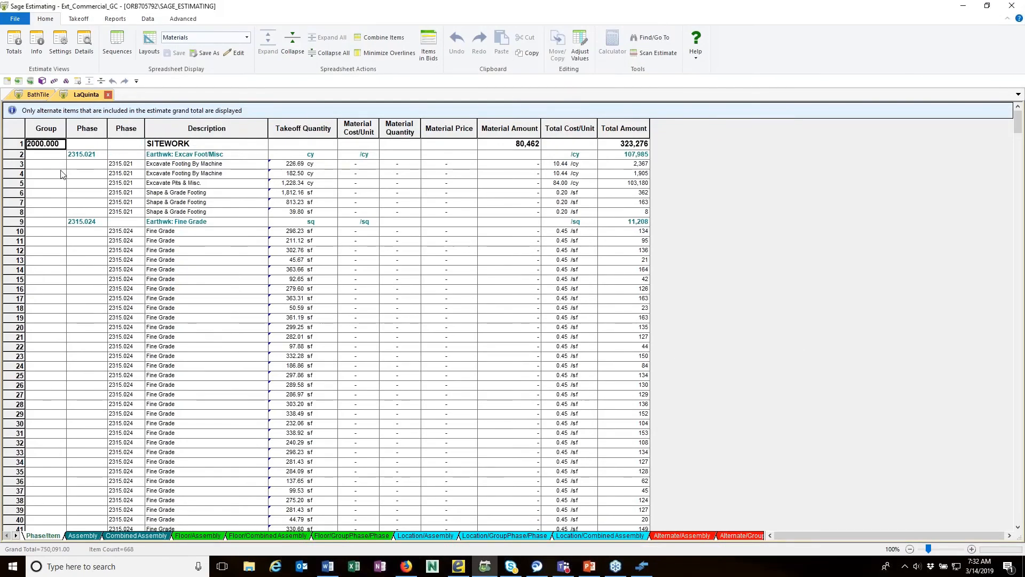
{"action": "key", "text": "Right"}
{"action": "key", "text": "Right"}
{"action": "key", "text": "Right"}
{"action": "key", "text": "Right"}
{"action": "key", "text": "Right"}
{"action": "key", "text": "Right"}
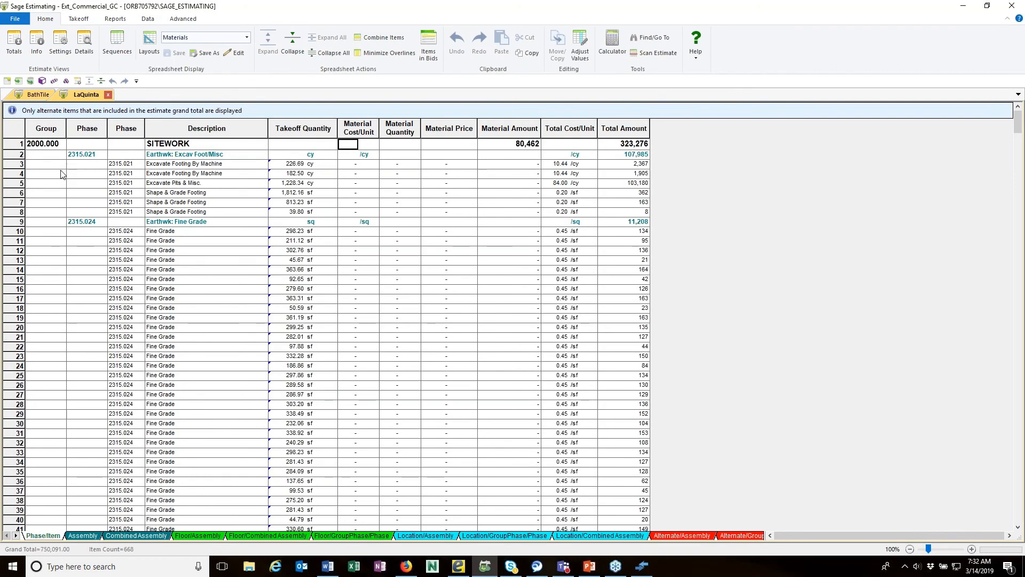
{"action": "key", "text": "Right"}
{"action": "key", "text": "Right"}
{"action": "key", "text": "Right"}
{"action": "key", "text": "Right"}
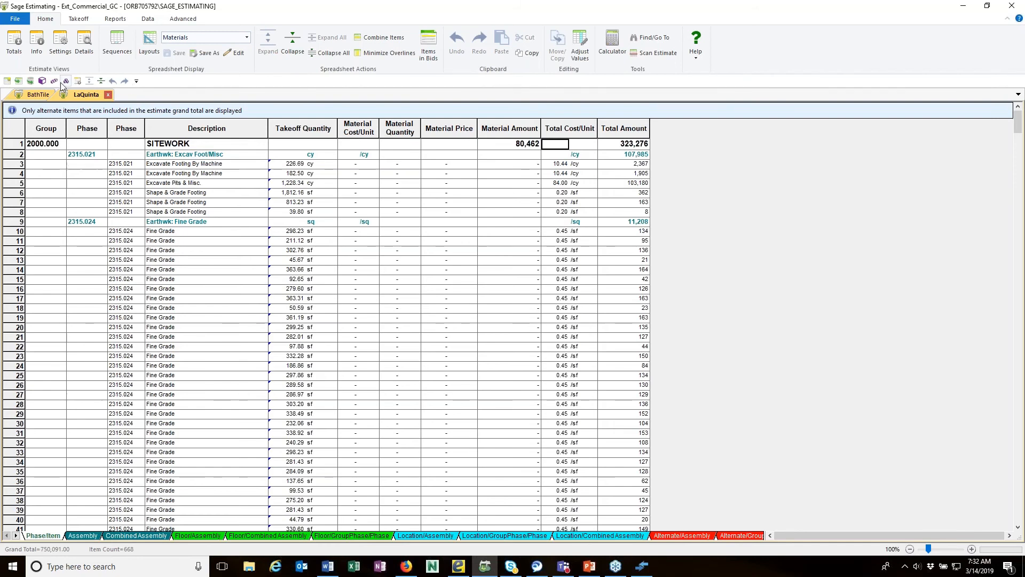
Step: Show the Quick Access Toolbar above the ribbon and return it to below the ribbon
{"action": "left_click", "coordinate": [136, 81]}
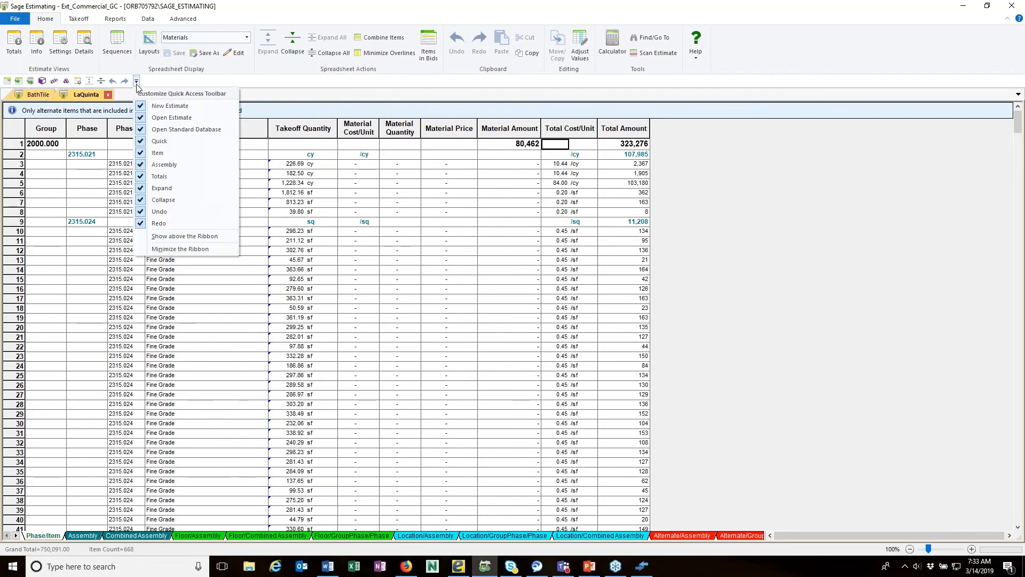
{"action": "left_click", "coordinate": [189, 238]}
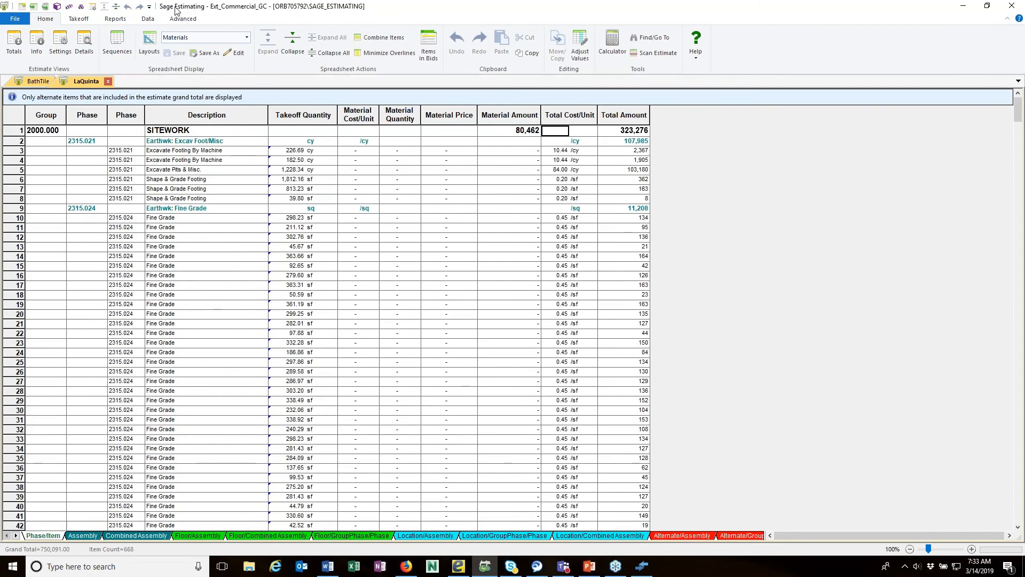
{"action": "left_click", "coordinate": [149, 7]}
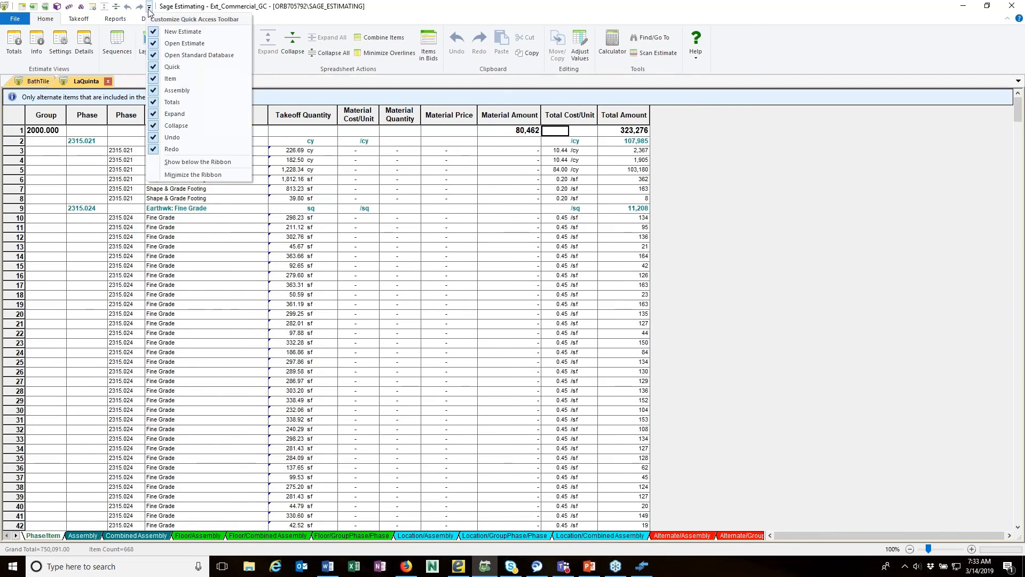
{"action": "left_click", "coordinate": [196, 162]}
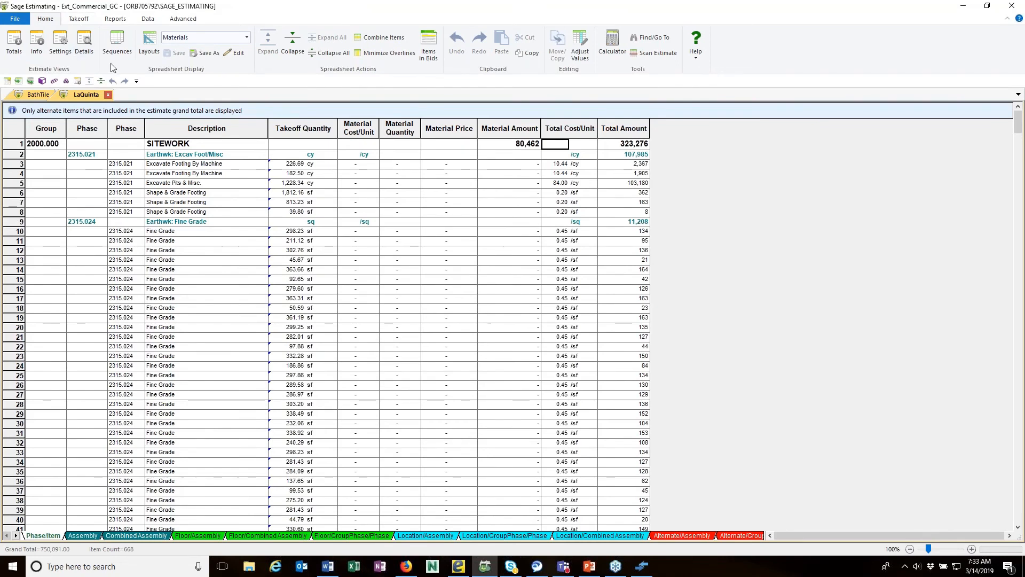
Step: Add the Spreadsheet report command to the Quick Access Toolbar and return to the Home commands
{"action": "left_click", "coordinate": [116, 20]}
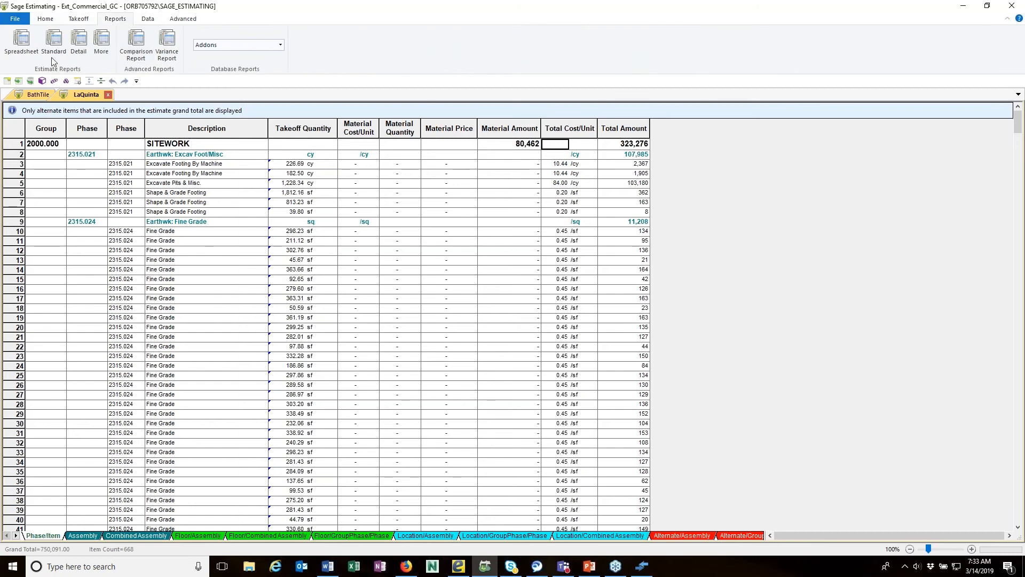
{"action": "right_click", "coordinate": [23, 42]}
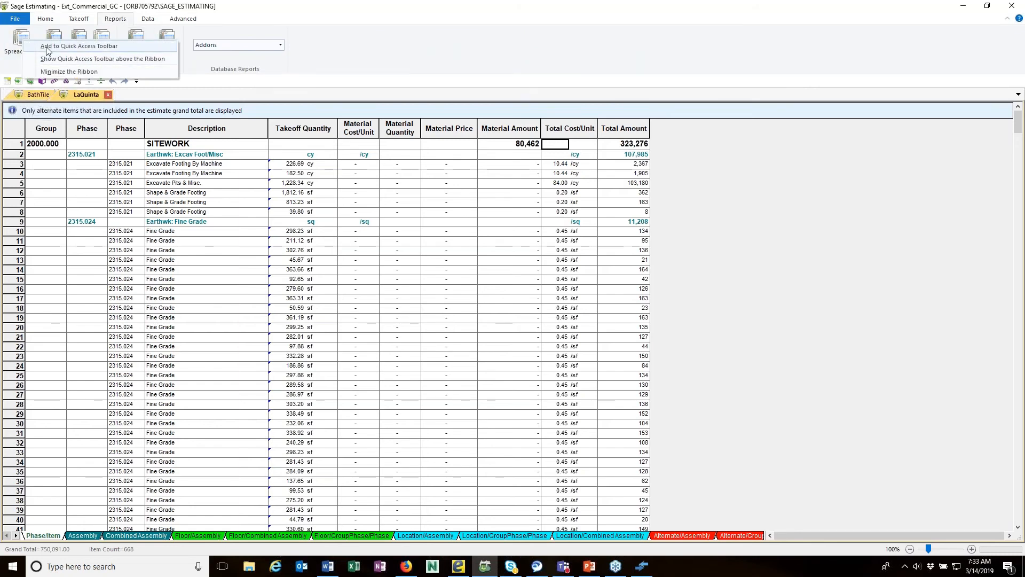
{"action": "left_click", "coordinate": [47, 48]}
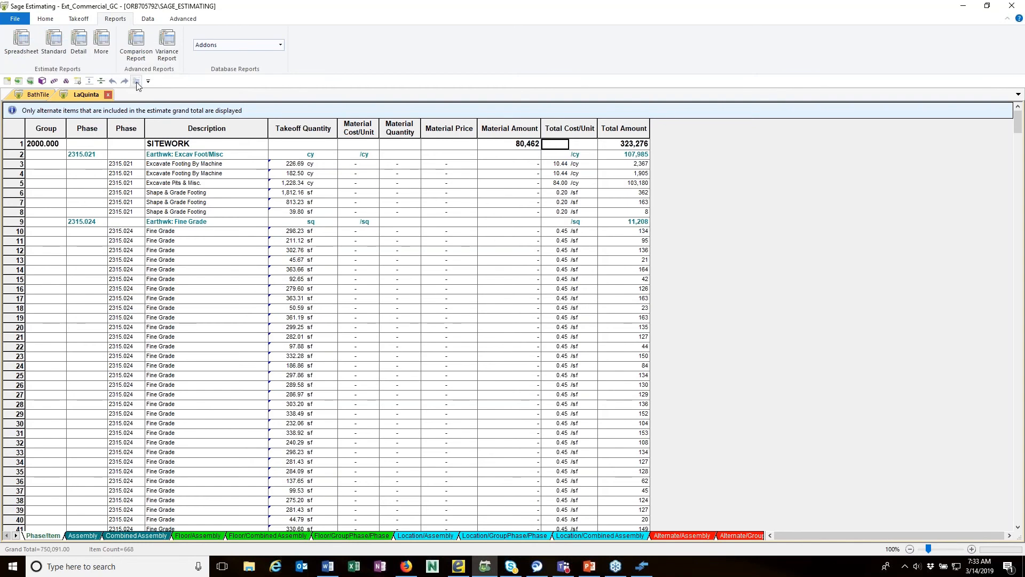
{"action": "left_click", "coordinate": [136, 83]}
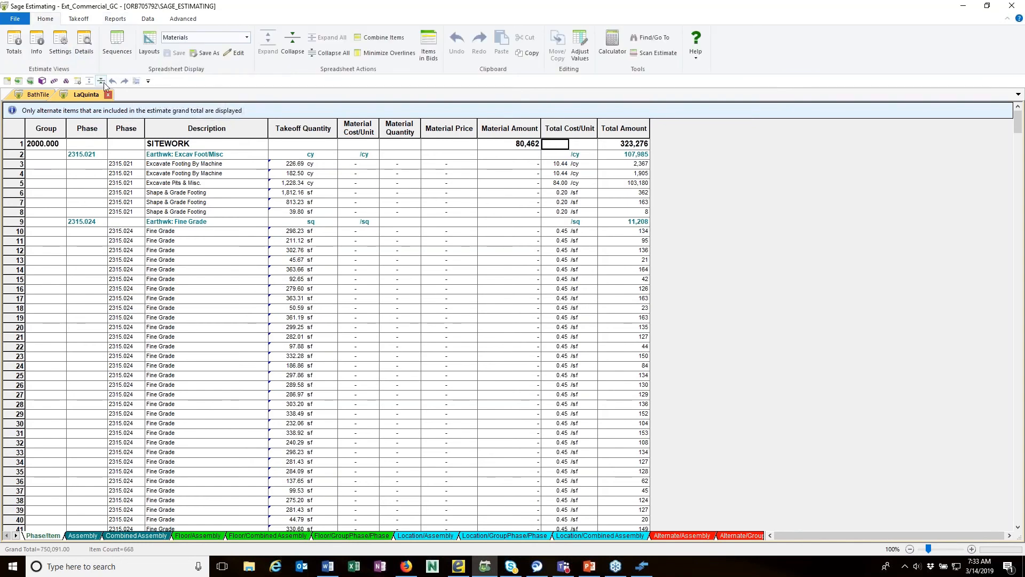
Step: Open and close the Spreadsheet Report dialog from its Quick Access Toolbar shortcut, and remove that shortcut from the toolbar
{"action": "left_click", "coordinate": [138, 81]}
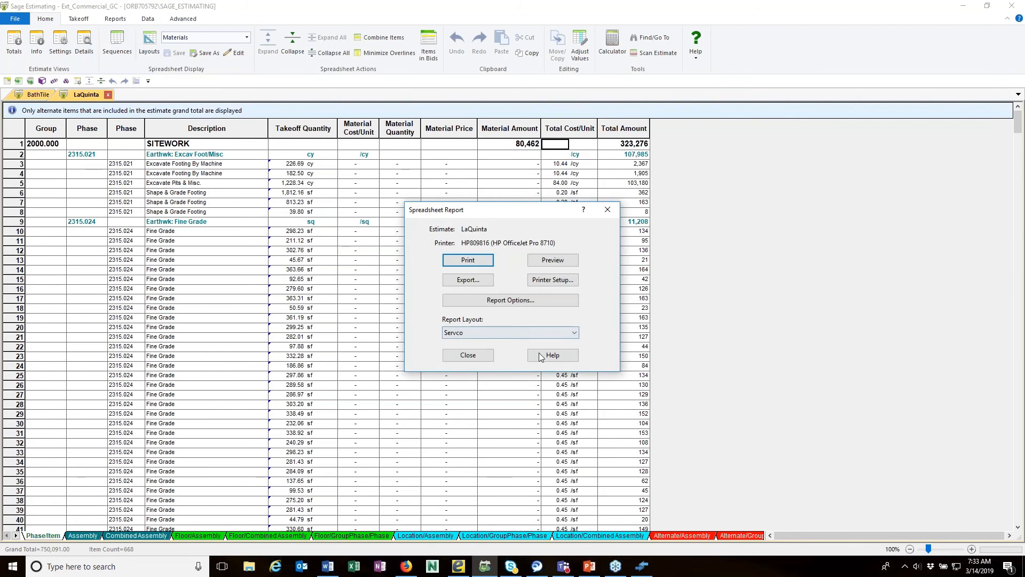
{"action": "left_click", "coordinate": [470, 355]}
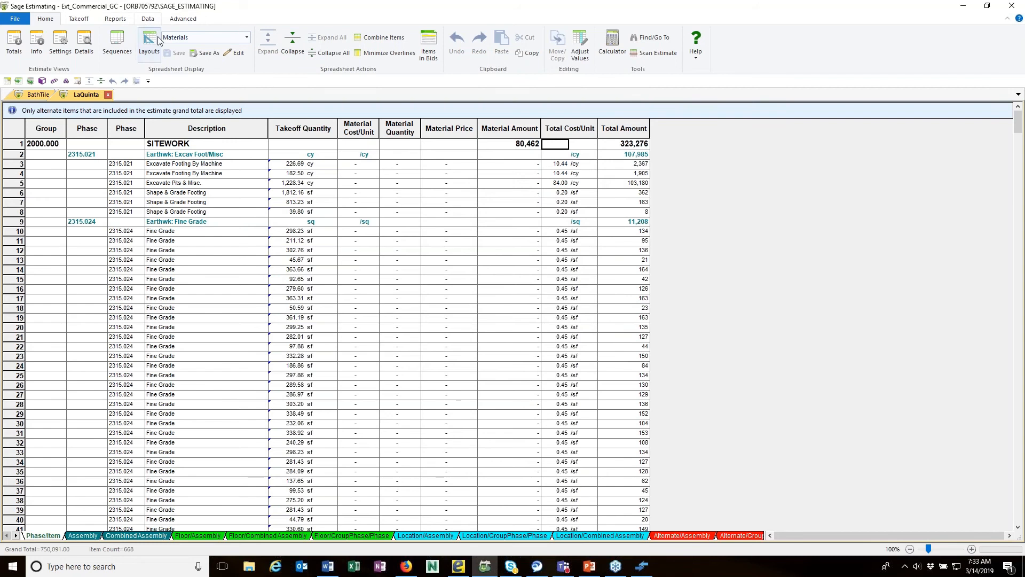
{"action": "right_click", "coordinate": [137, 84]}
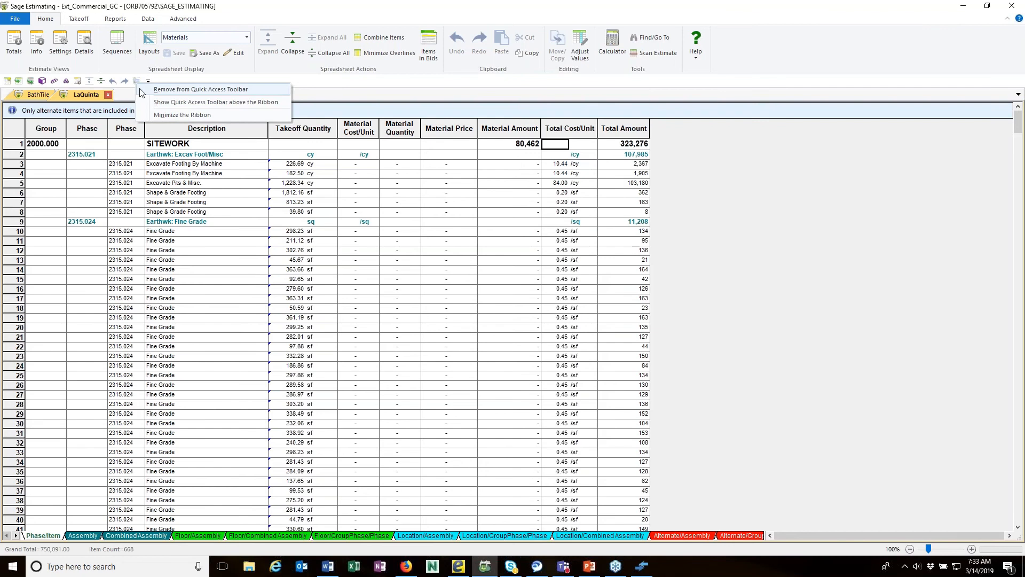
{"action": "left_click", "coordinate": [160, 90]}
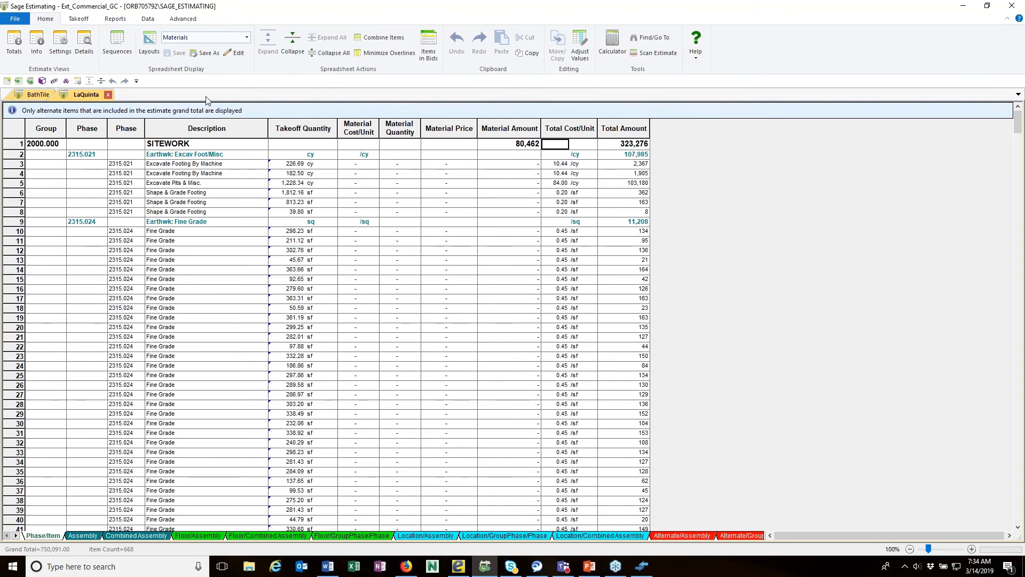
Step: Display the Default Takeoff Values pane, undock it as a floating window over the spreadsheet, and close it
{"action": "left_click", "coordinate": [78, 19]}
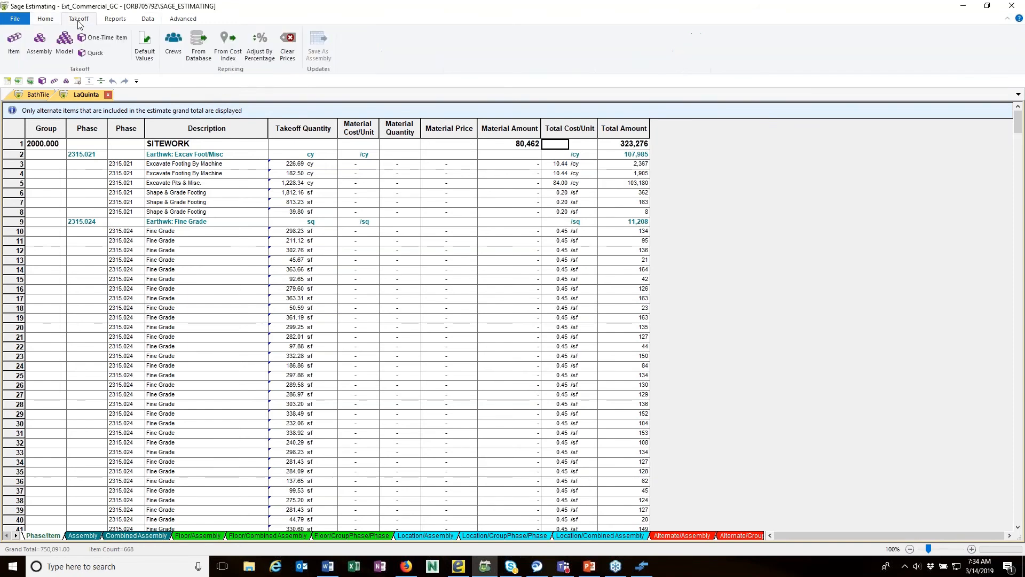
{"action": "left_click", "coordinate": [150, 56]}
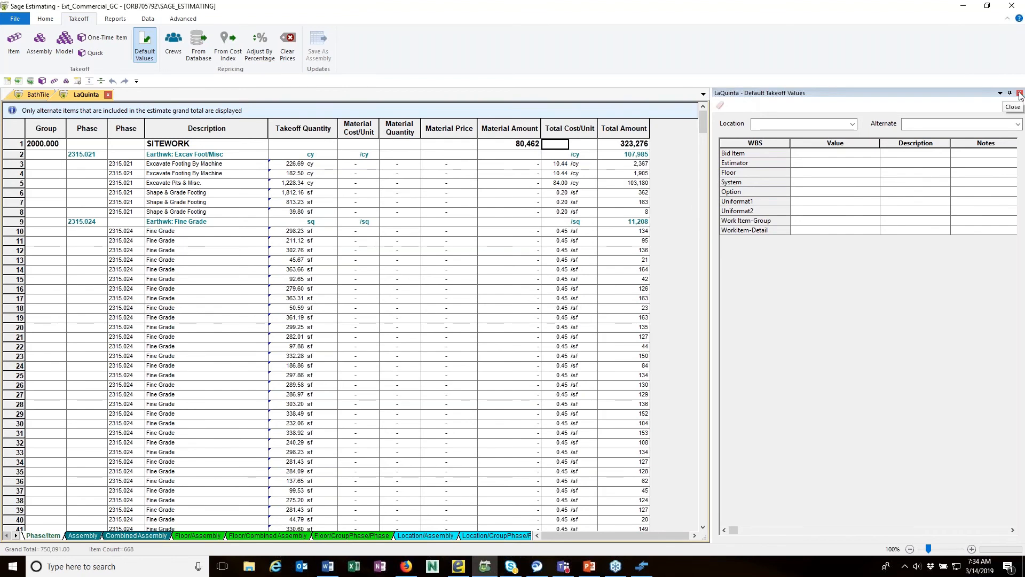
{"action": "double_click", "coordinate": [881, 95]}
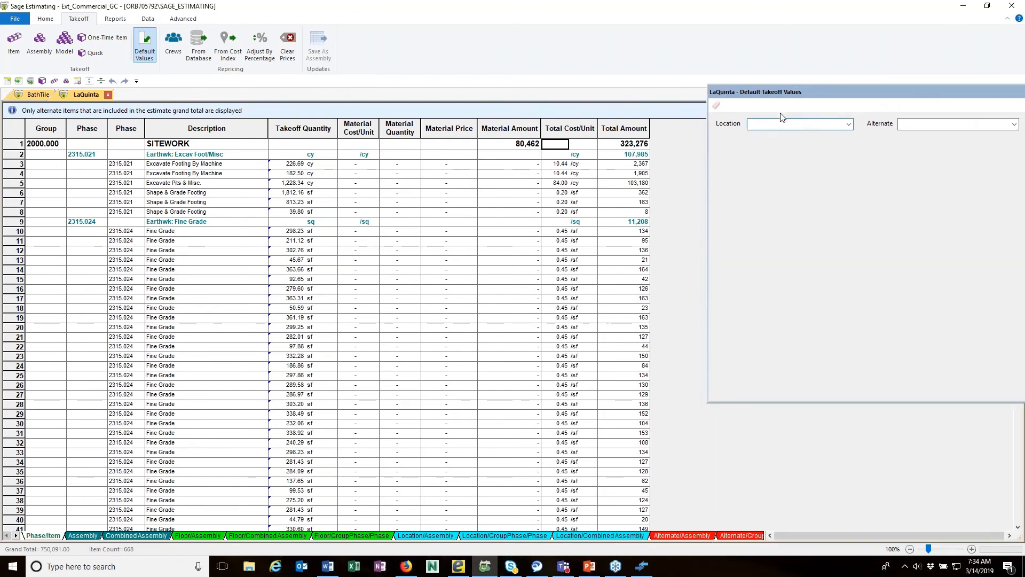
{"action": "left_click_drag", "start_coordinate": [779, 92], "coordinate": [834, 175]}
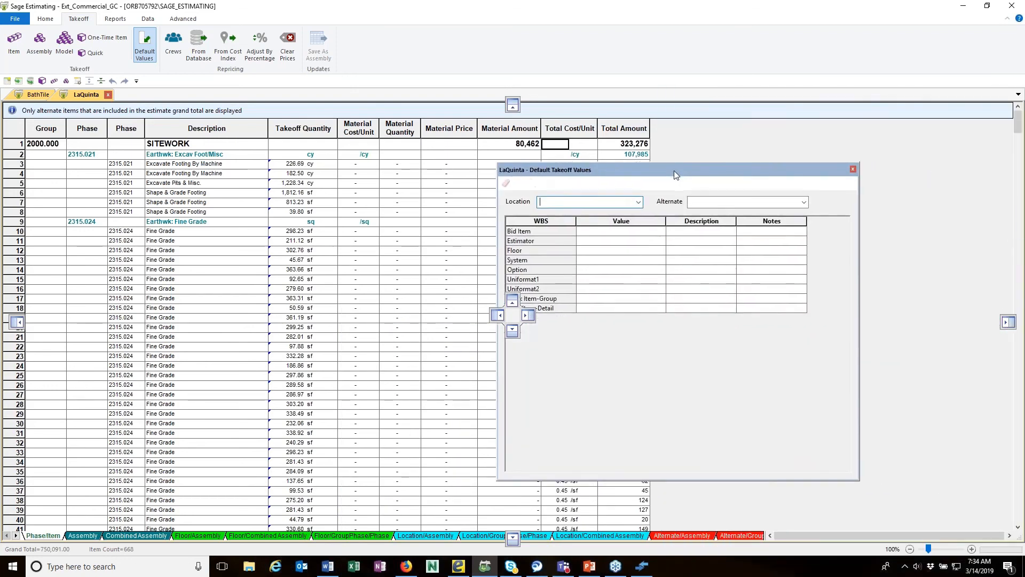
{"action": "left_click", "coordinate": [853, 171]}
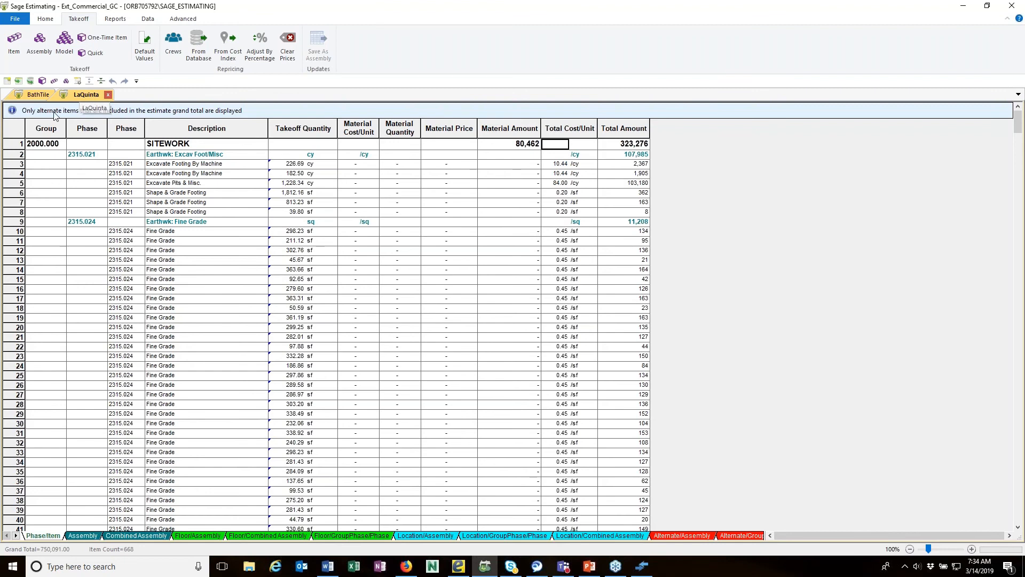
Step: Switch between the BathTile and LaQuinta estimates, and place BathTile side by side with LaQuinta
{"action": "left_click", "coordinate": [29, 96]}
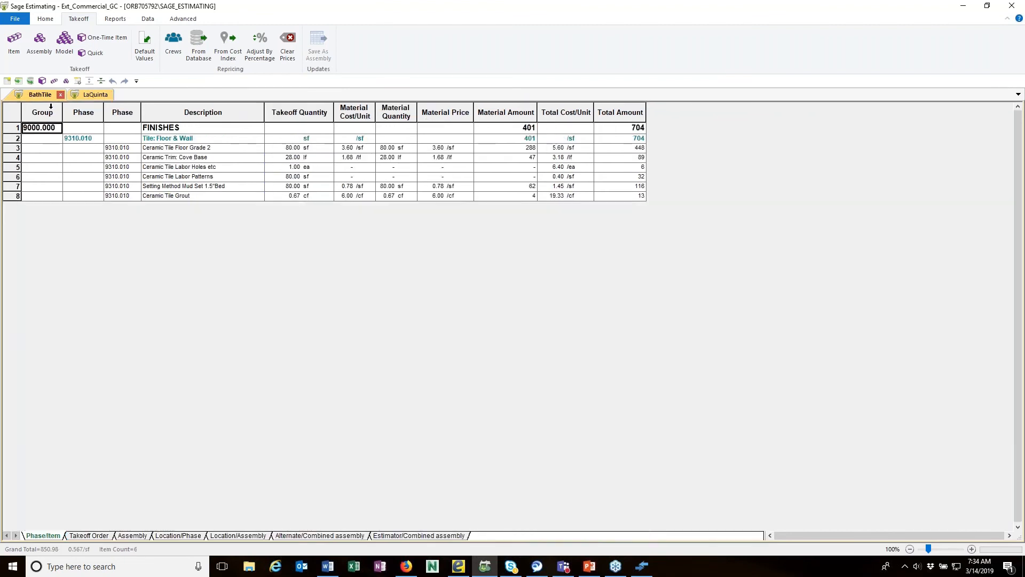
{"action": "left_click", "coordinate": [92, 96]}
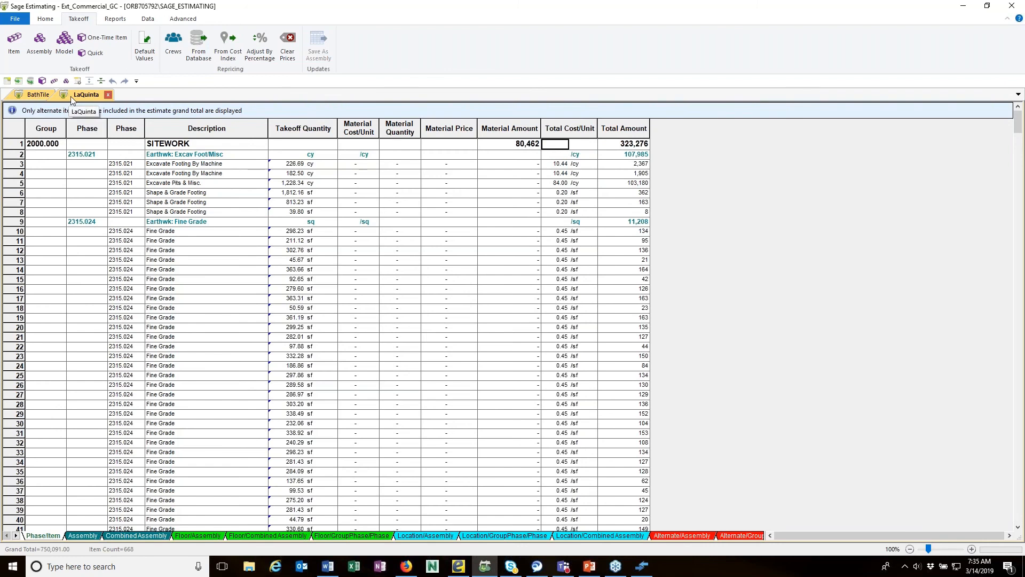
{"action": "left_click", "coordinate": [38, 95]}
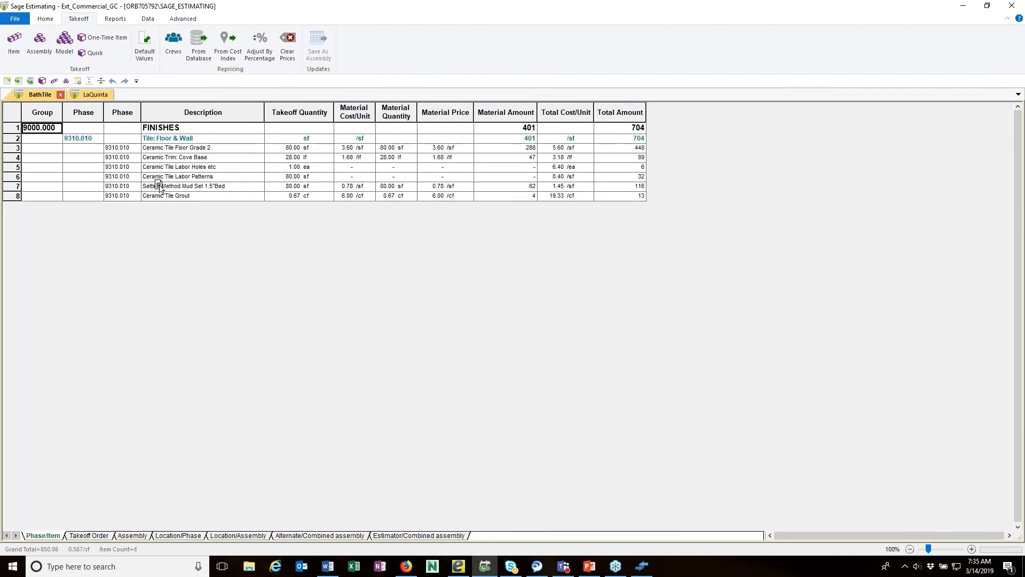
{"action": "left_click_drag", "start_coordinate": [160, 187], "coordinate": [568, 107]}
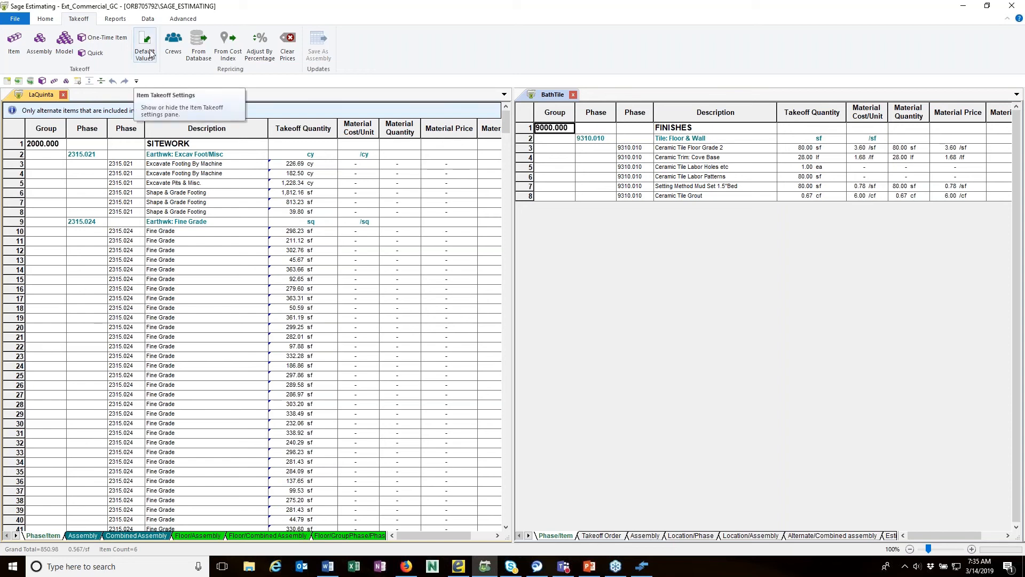
Step: Bring up the Home commands and view LaQuinta in the Alternate/Assembly sequence, followed by the Estimator/Assembly sequence
{"action": "left_click", "coordinate": [46, 20]}
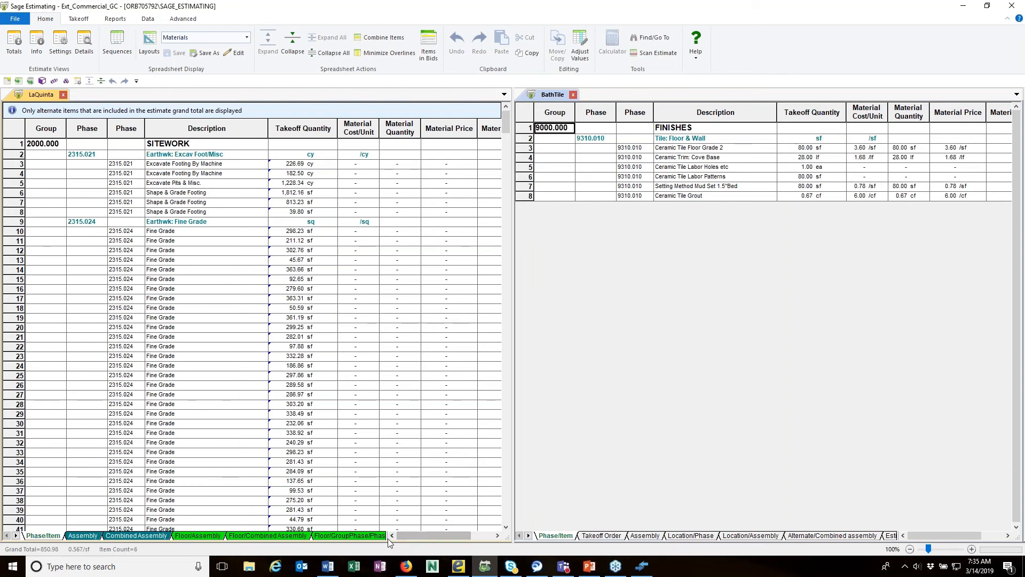
{"action": "left_click", "coordinate": [16, 536]}
{"action": "left_click", "coordinate": [16, 535]}
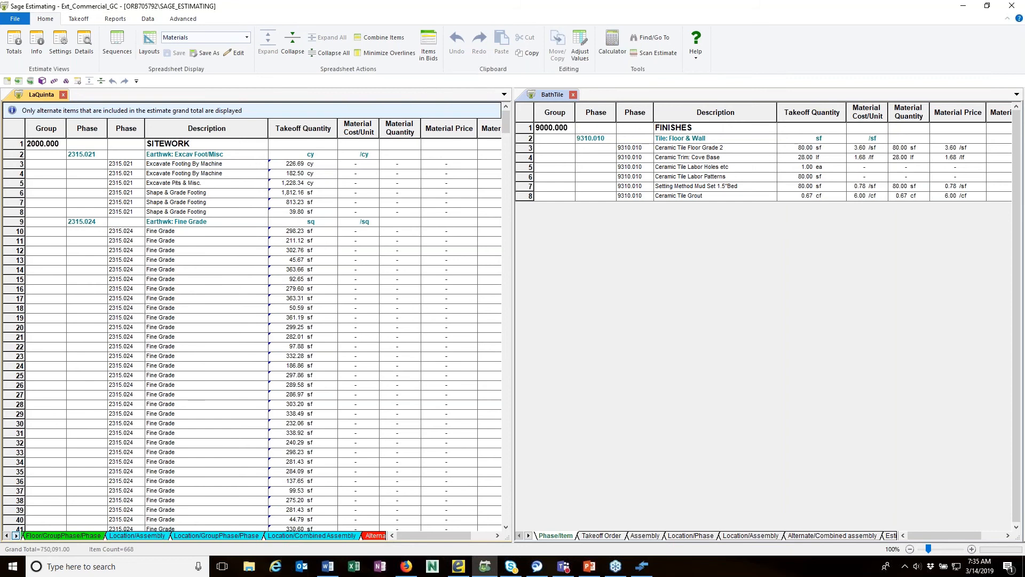
{"action": "left_click", "coordinate": [16, 535]}
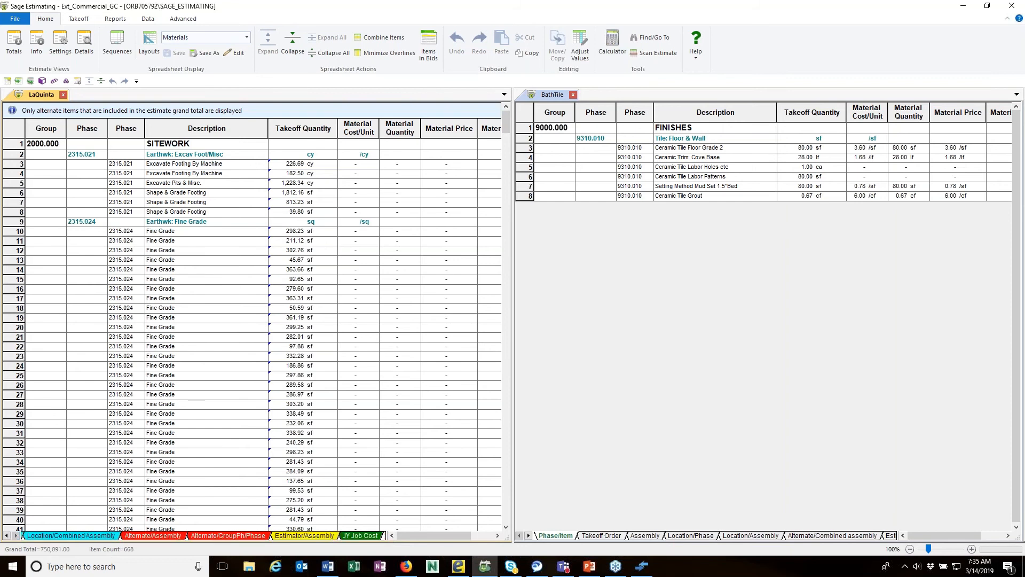
{"action": "left_click", "coordinate": [140, 536]}
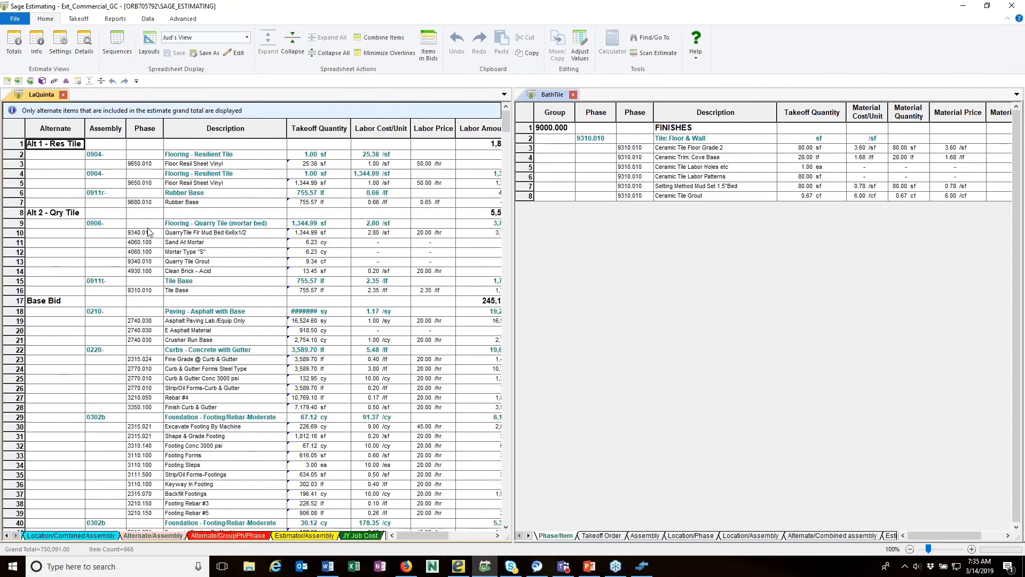
{"action": "left_click", "coordinate": [293, 536]}
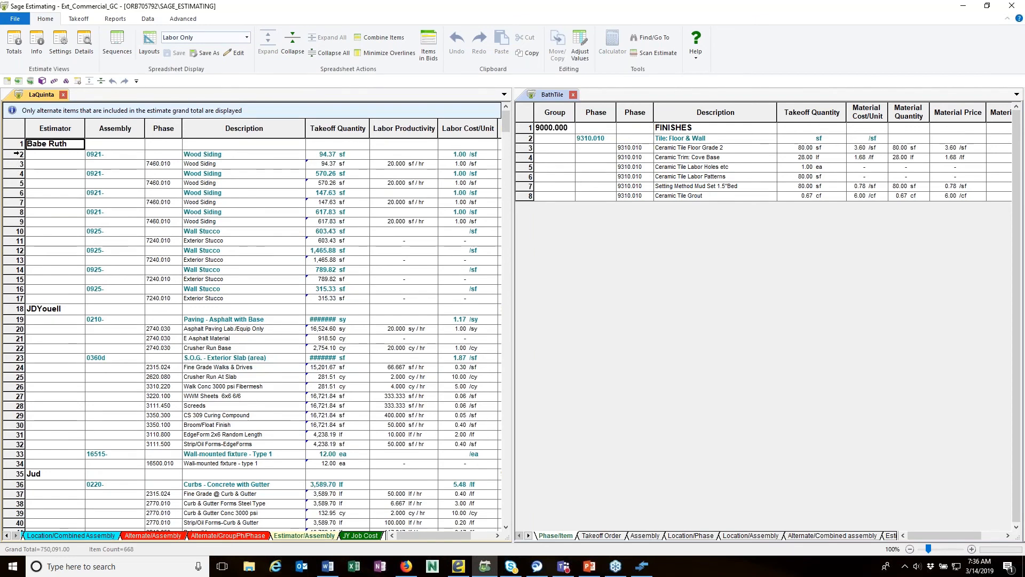
Step: Move the 94.37 sf and 570.26 sf Wood Siding assemblies from the first estimator's group directly into the second estimator's group
{"action": "left_click", "coordinate": [17, 154]}
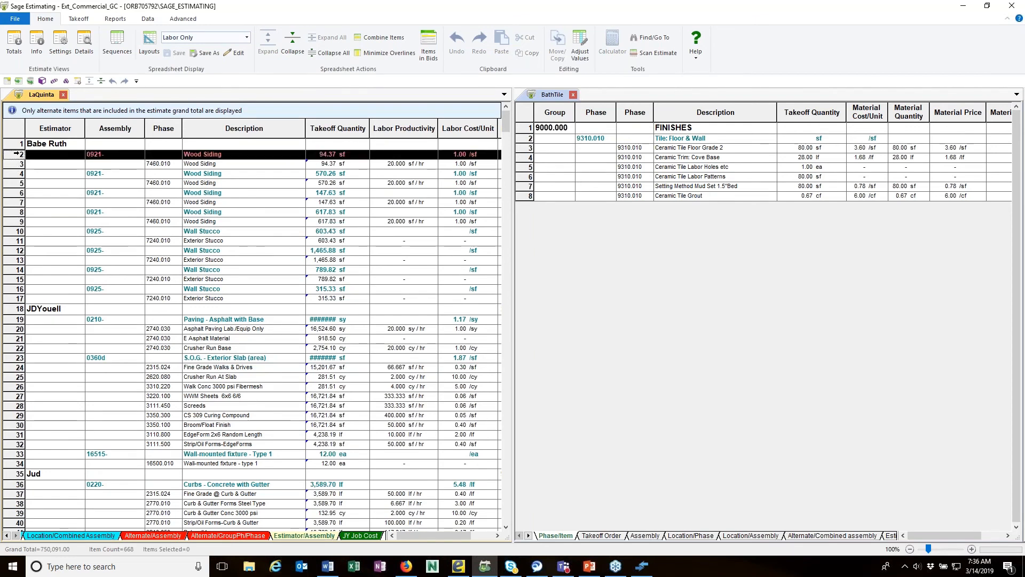
{"action": "left_click", "coordinate": [14, 183], "text": "shift"}
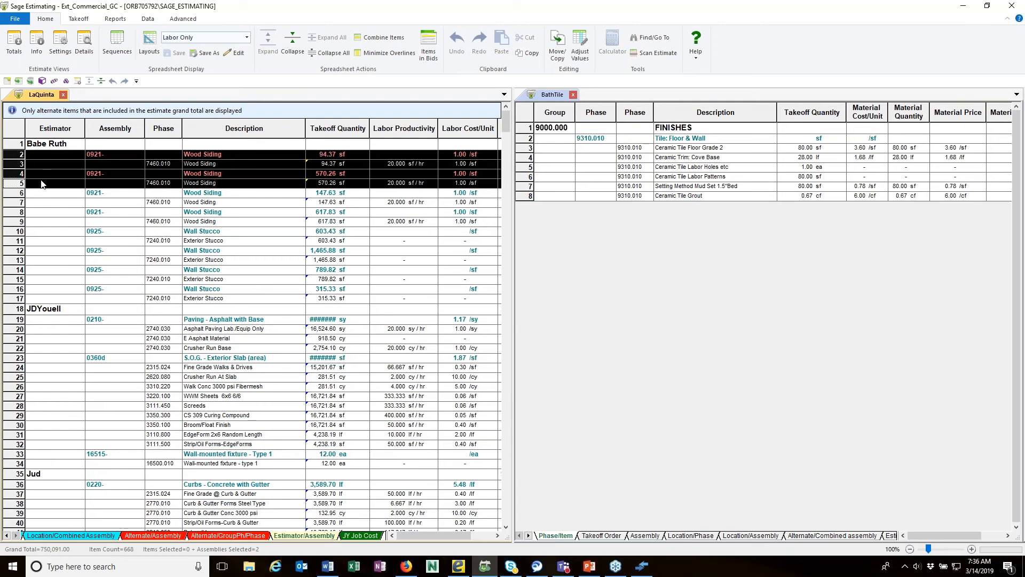
{"action": "left_click_drag", "start_coordinate": [38, 184], "coordinate": [56, 332]}
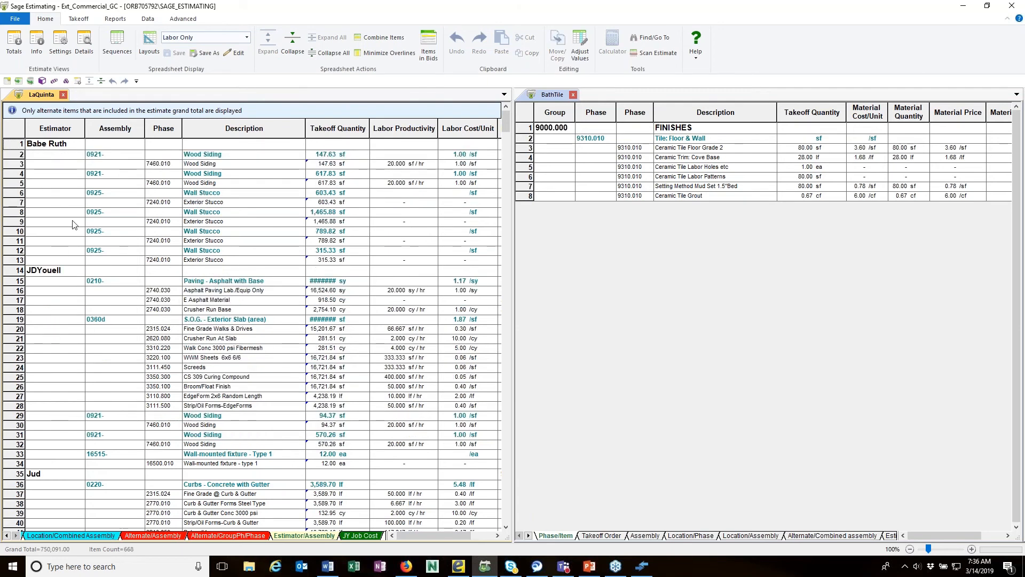
Step: Reassign the first estimator's 147.63 sf and 617.83 sf Wood Siding assemblies to the third listed estimator with Move/Copy
{"action": "left_click", "coordinate": [12, 154]}
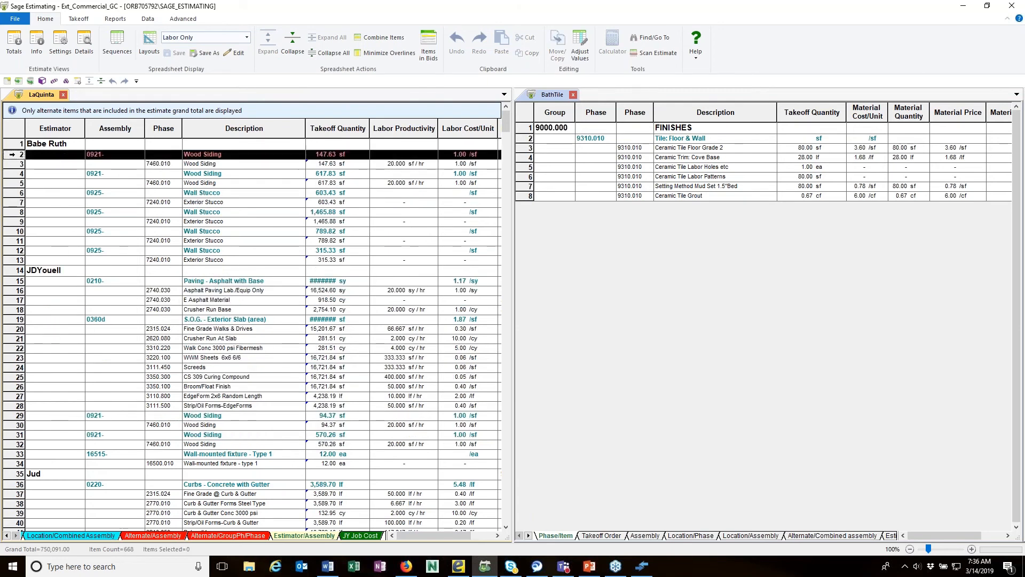
{"action": "left_click", "coordinate": [18, 183], "text": "shift"}
{"action": "right_click", "coordinate": [19, 183]}
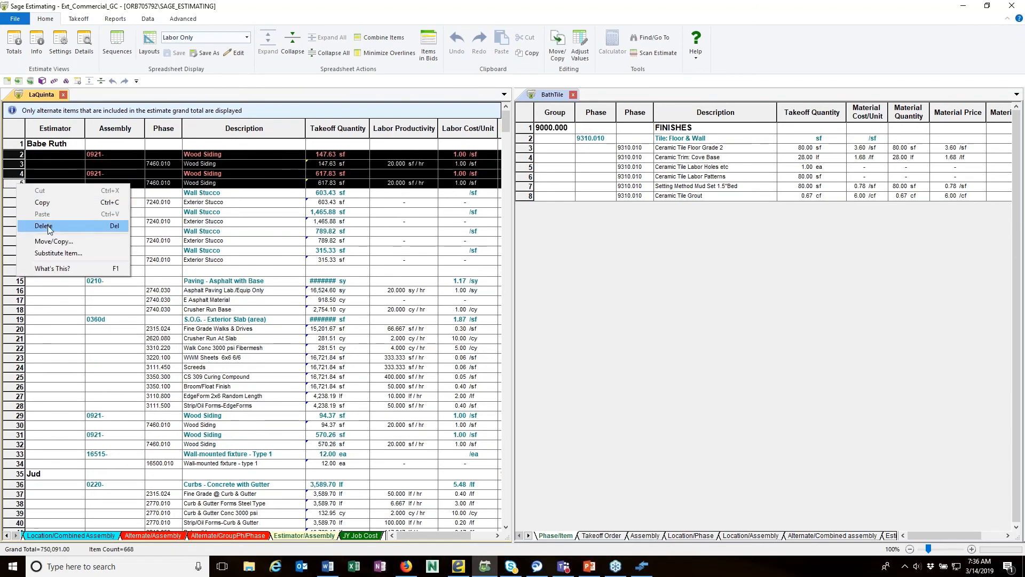
{"action": "left_click", "coordinate": [52, 243]}
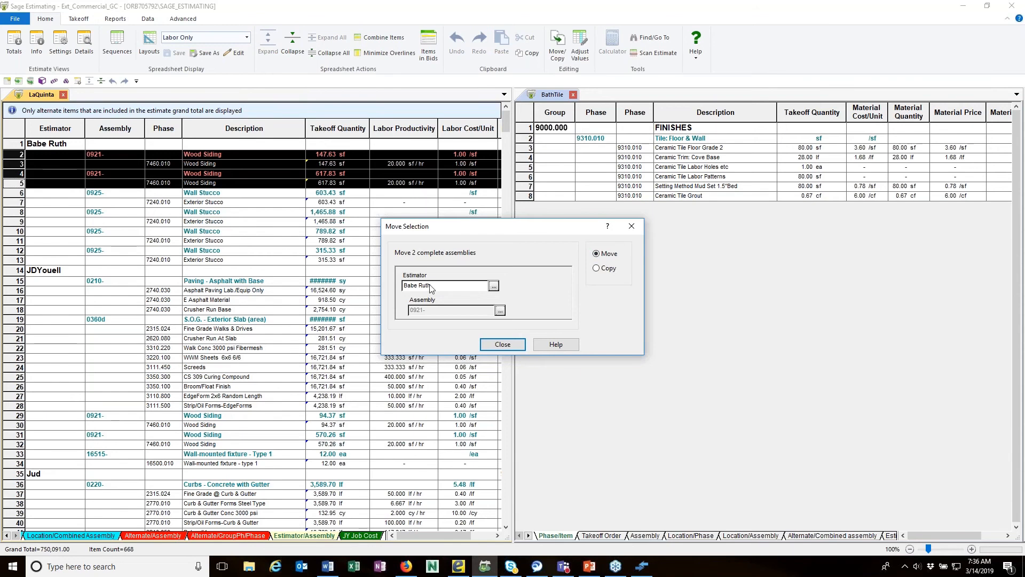
{"action": "left_click", "coordinate": [494, 287]}
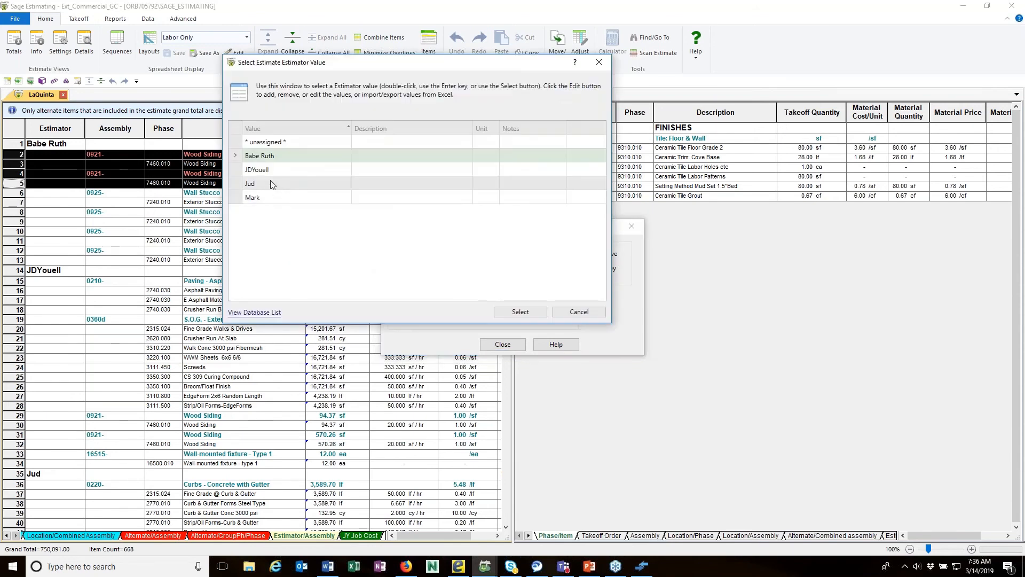
{"action": "left_click", "coordinate": [271, 184]}
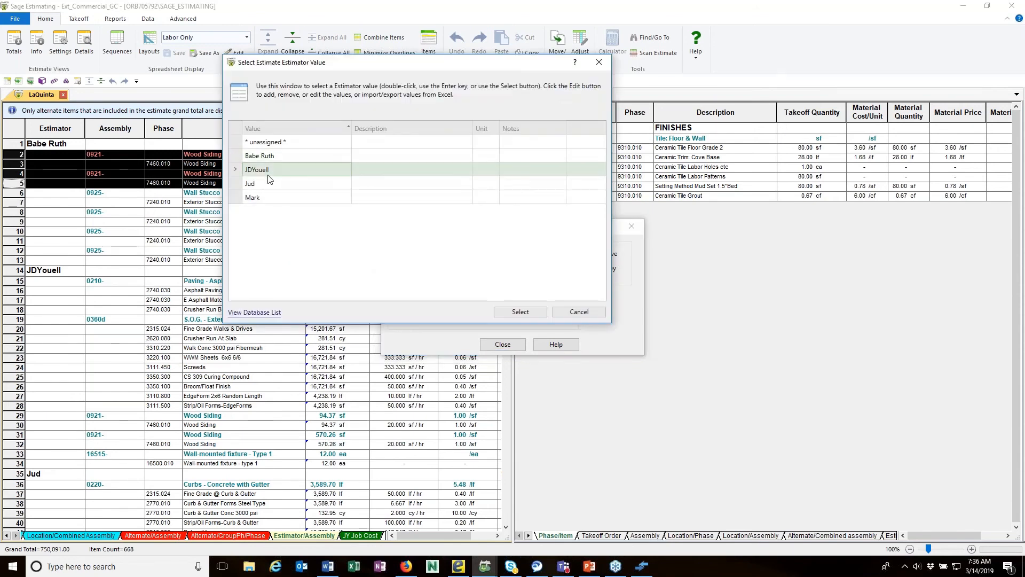
{"action": "left_click", "coordinate": [517, 313]}
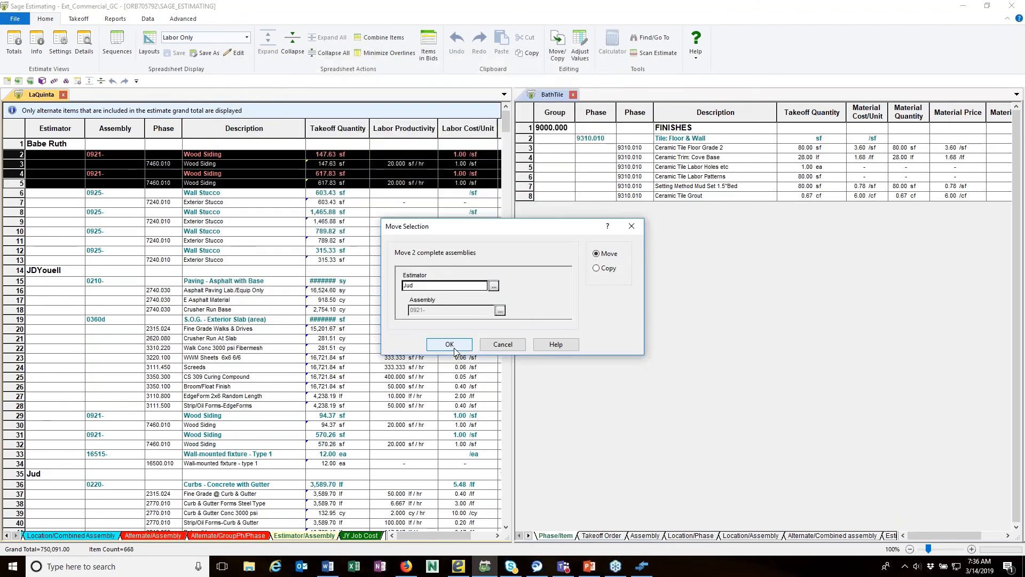
{"action": "left_click", "coordinate": [453, 349]}
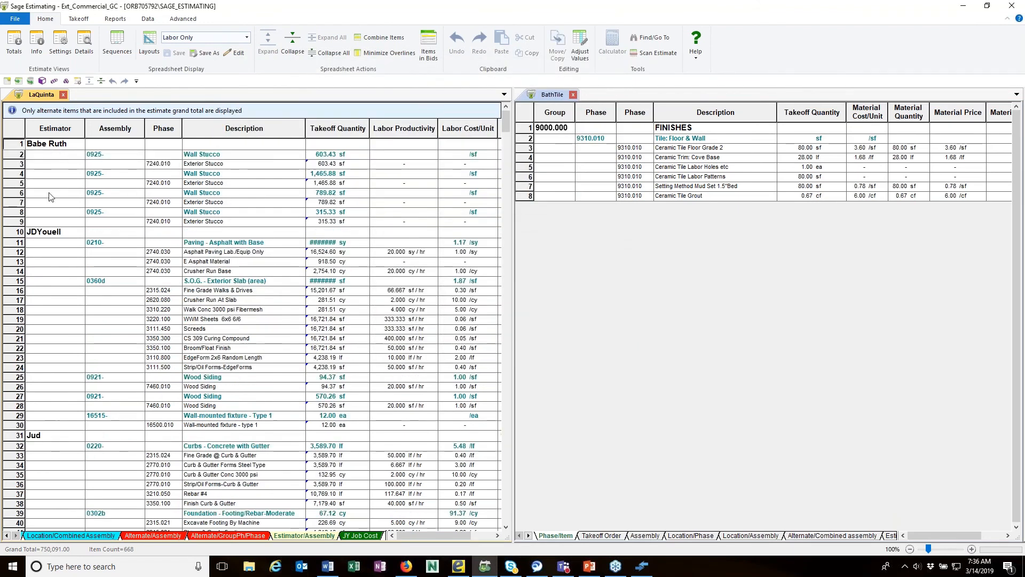
Step: Open the Move/Copy options for the 603.43 sf Wall Stucco assembly and close them without moving it
{"action": "left_click", "coordinate": [11, 155]}
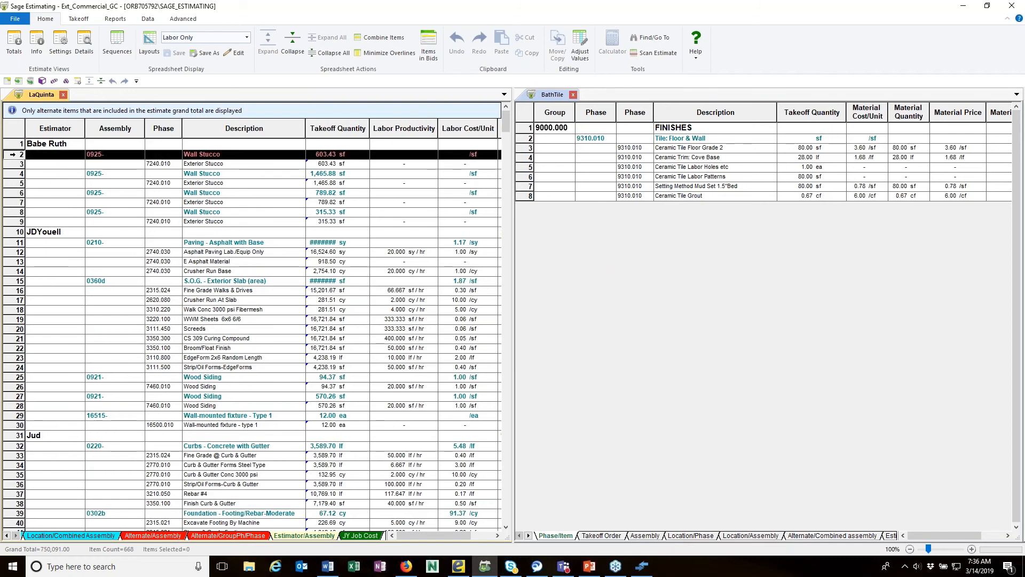
{"action": "left_click", "coordinate": [10, 163]}
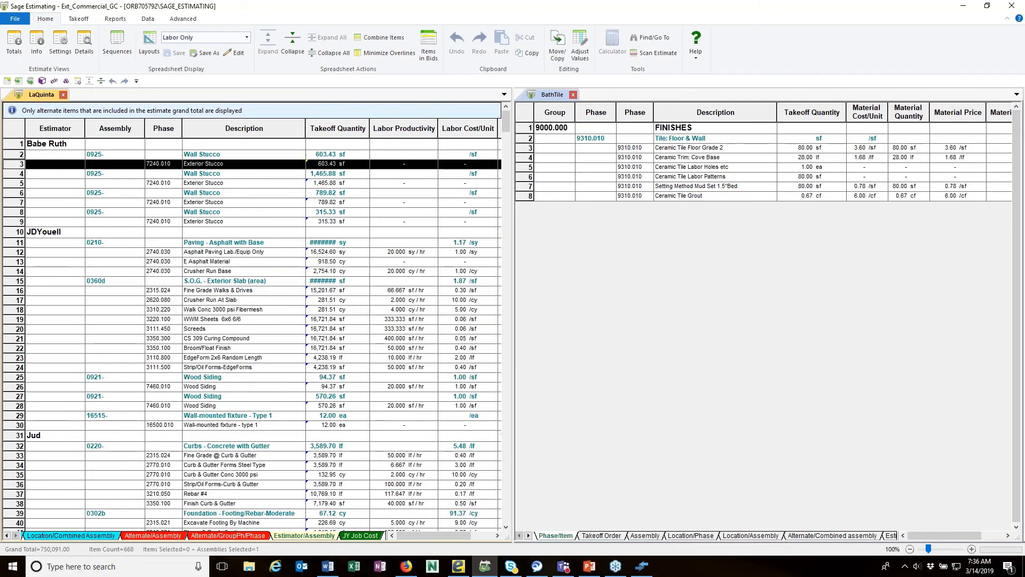
{"action": "right_click", "coordinate": [10, 164]}
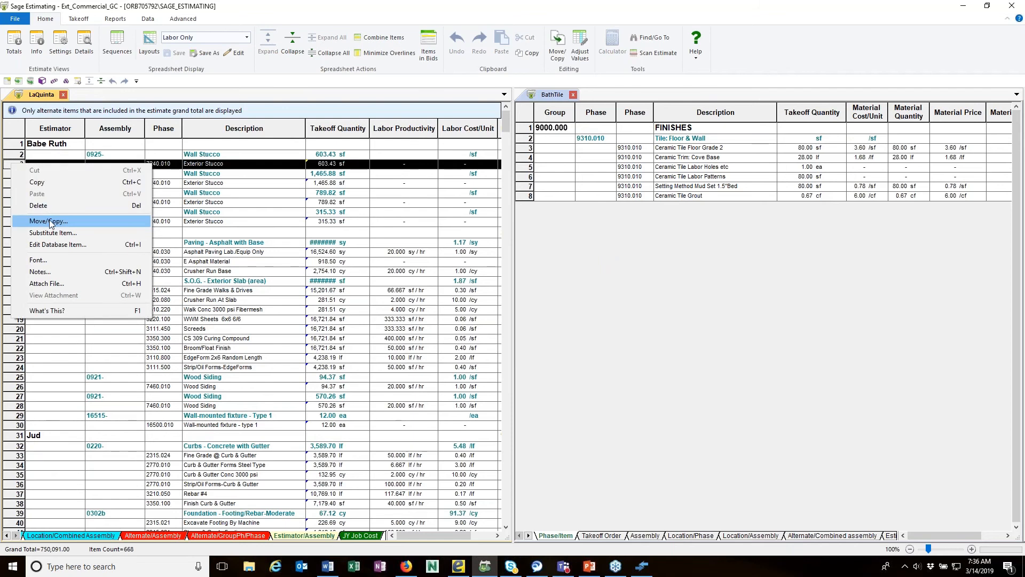
{"action": "left_click", "coordinate": [48, 221]}
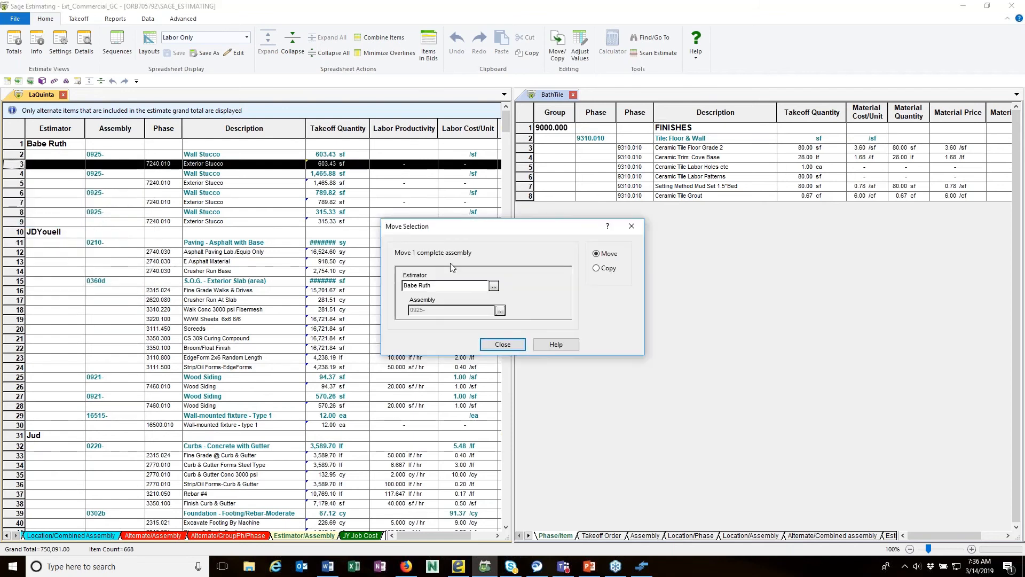
{"action": "left_click", "coordinate": [513, 347]}
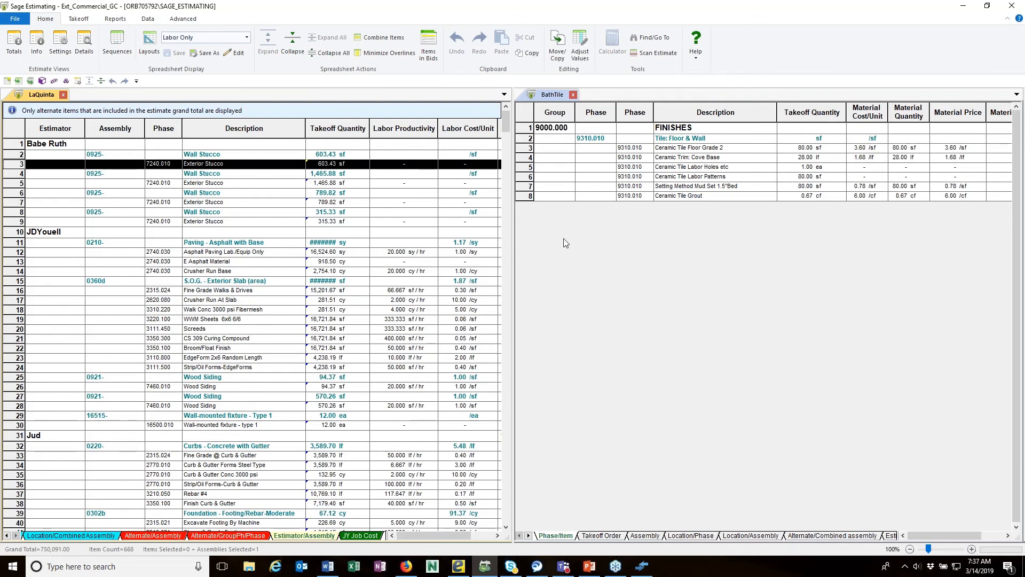
Step: Return LaQuinta to the Phase/Item sequence, and display both LaQuinta and BathTile in the Assembly sequence
{"action": "left_click", "coordinate": [8, 535]}
{"action": "left_click", "coordinate": [8, 536]}
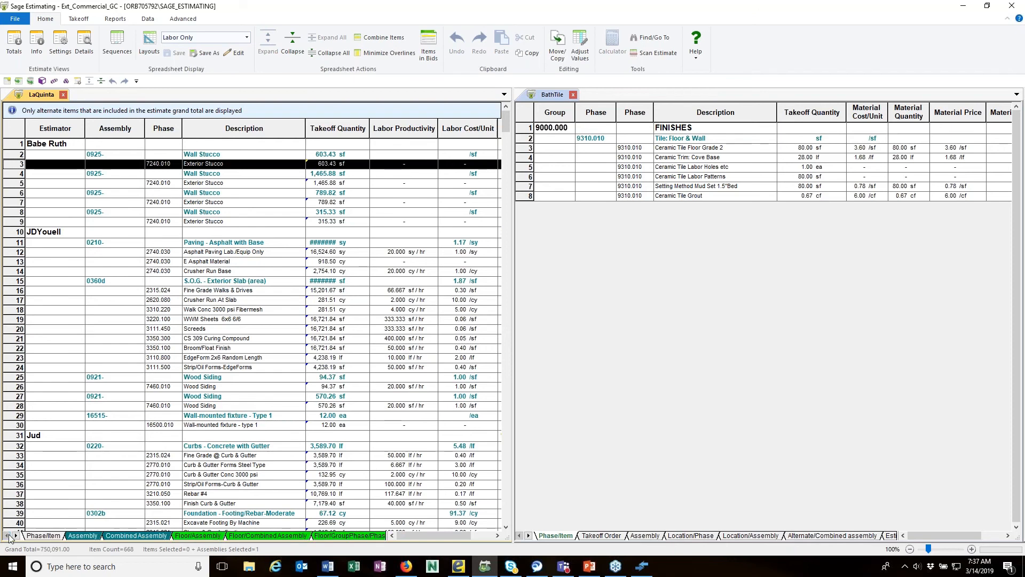
{"action": "left_click", "coordinate": [44, 536]}
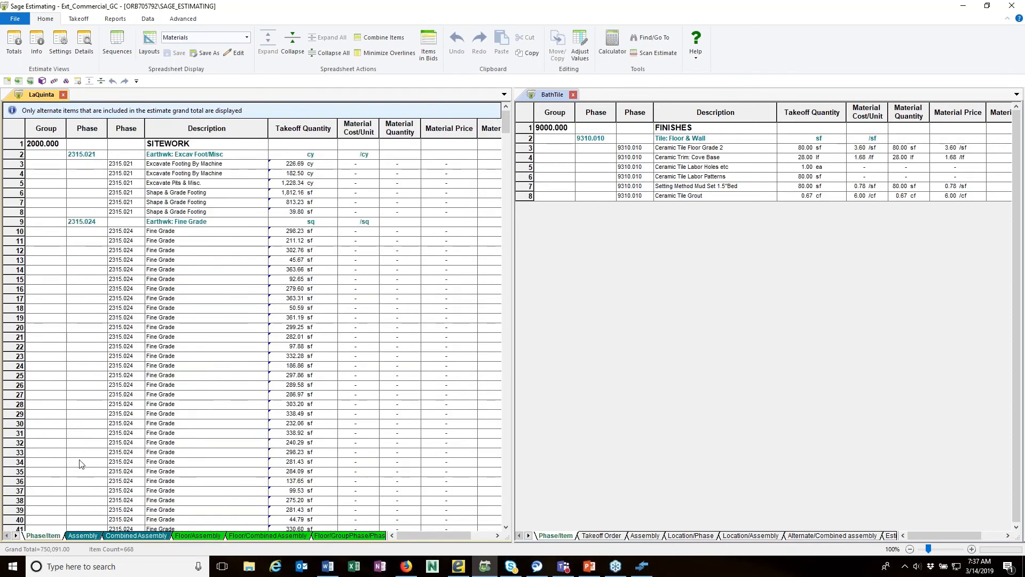
{"action": "left_click", "coordinate": [89, 537]}
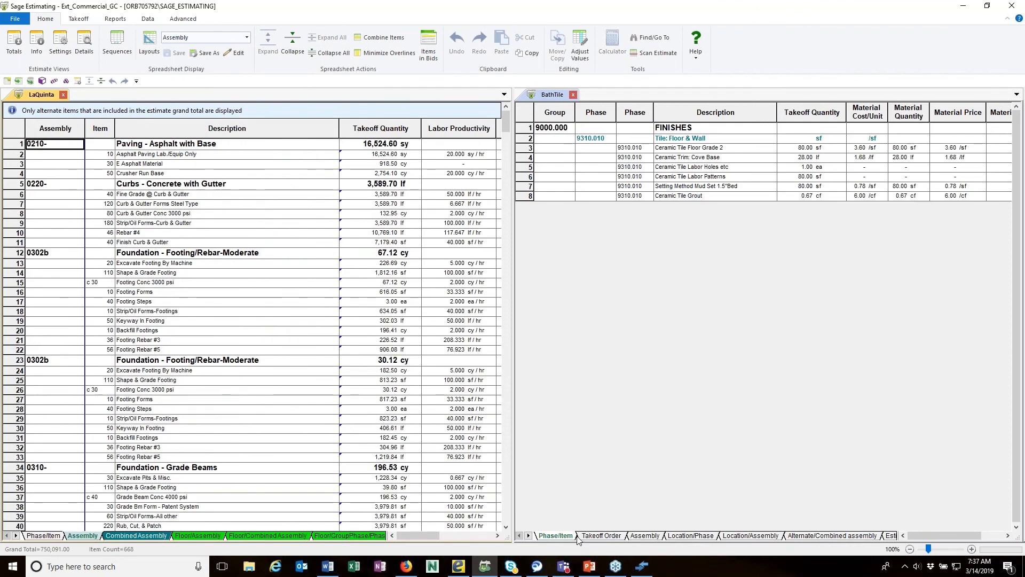
{"action": "left_click", "coordinate": [645, 536]}
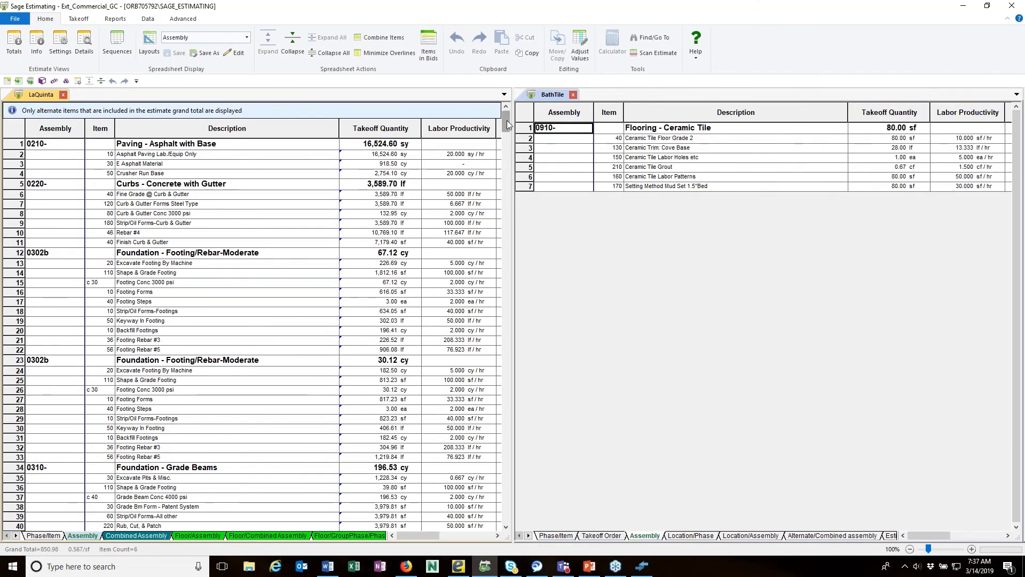
Step: Copy the 0910- Flooring - Ceramic Tile assembly from BathTile into LaQuinta, and regroup both estimates in a single tab group
{"action": "left_click_drag", "start_coordinate": [507, 121], "coordinate": [516, 473]}
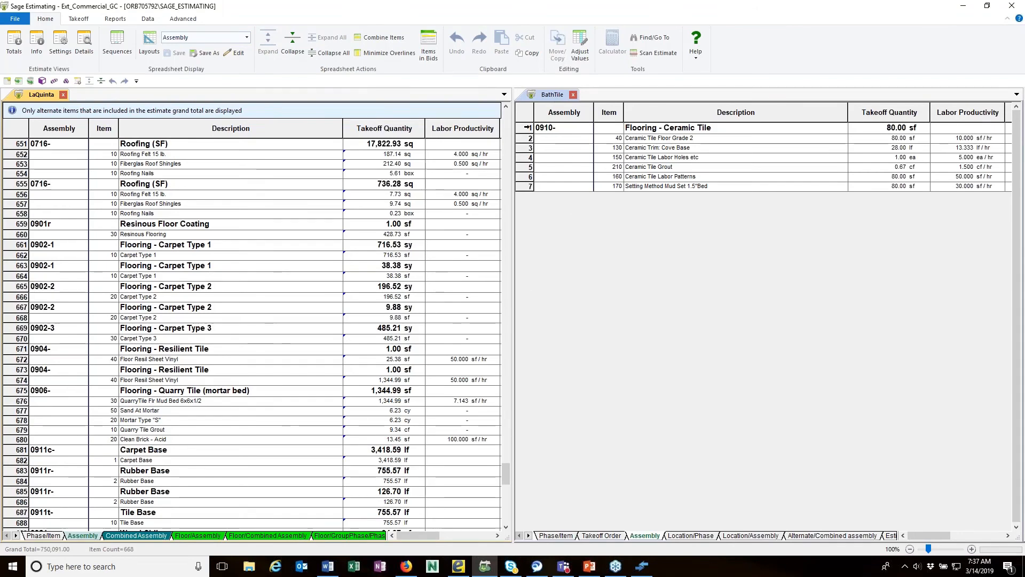
{"action": "left_click", "coordinate": [528, 127]}
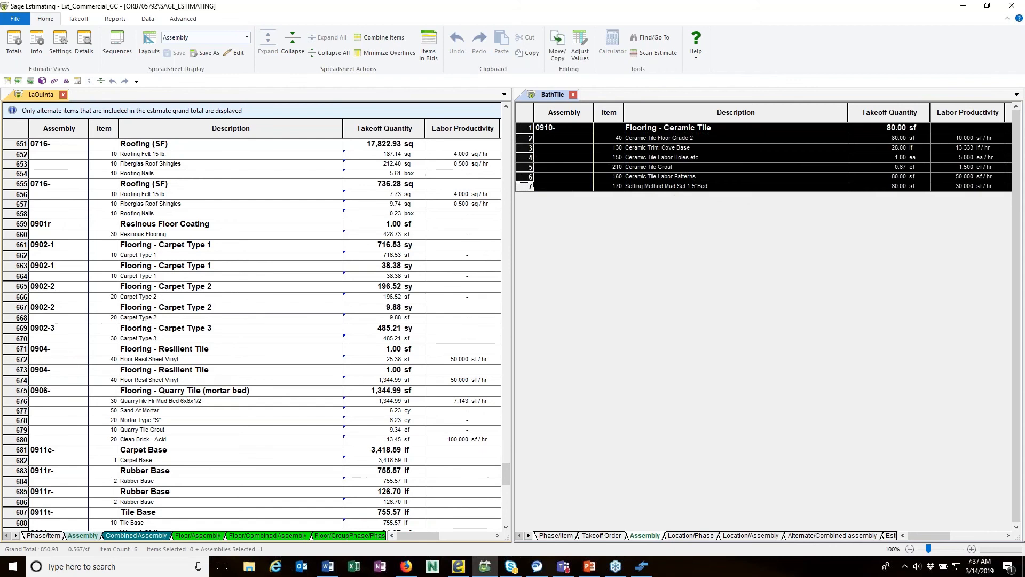
{"action": "left_click_drag", "start_coordinate": [529, 160], "coordinate": [283, 408]}
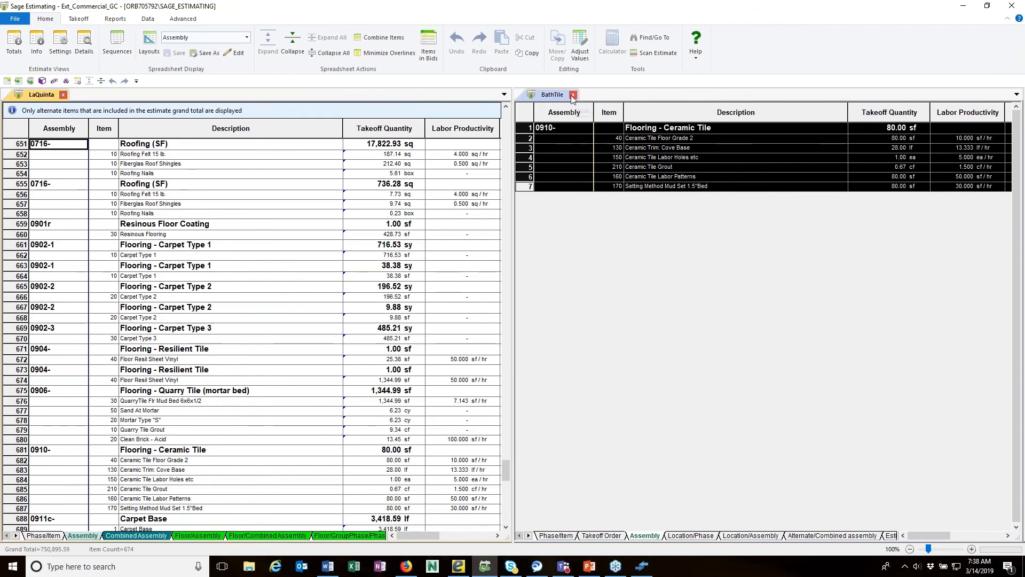
{"action": "left_click", "coordinate": [549, 96]}
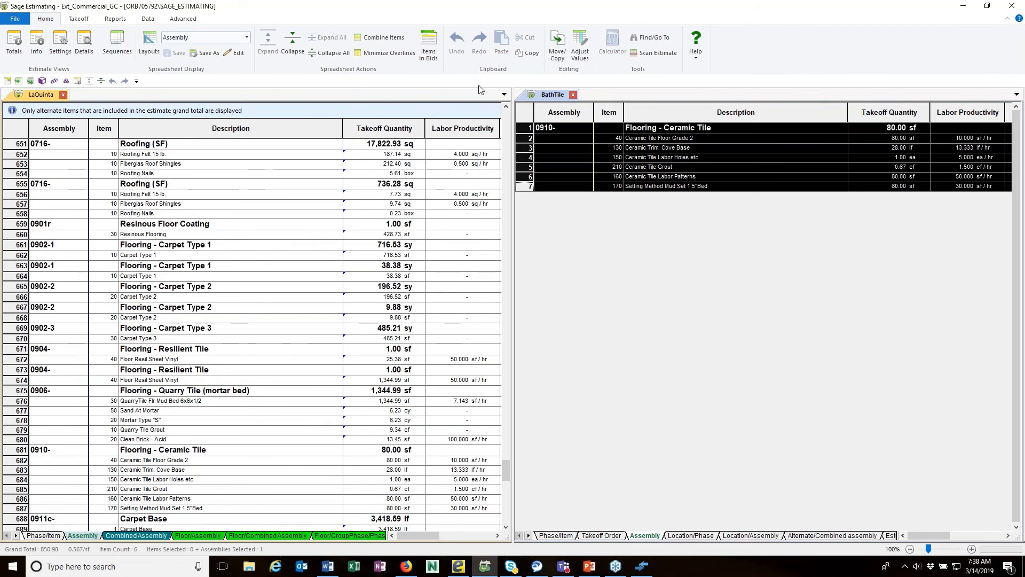
{"action": "left_click_drag", "start_coordinate": [536, 96], "coordinate": [428, 95]}
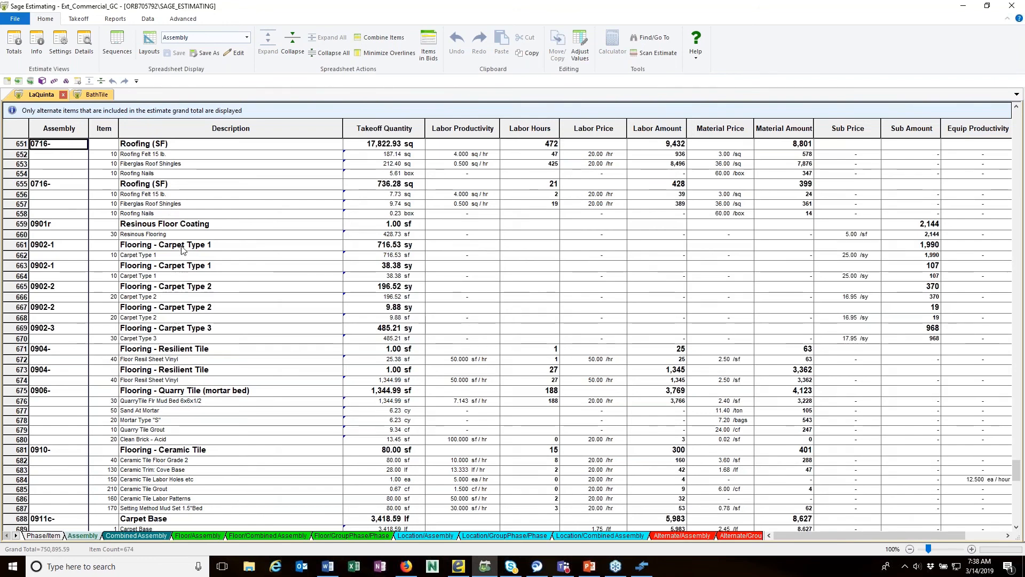
Step: Display LaQuinta in the Alternate/Assembly sequence and start an assembly takeoff with the Show Excluded Alternates option turned on
{"action": "left_click", "coordinate": [667, 536]}
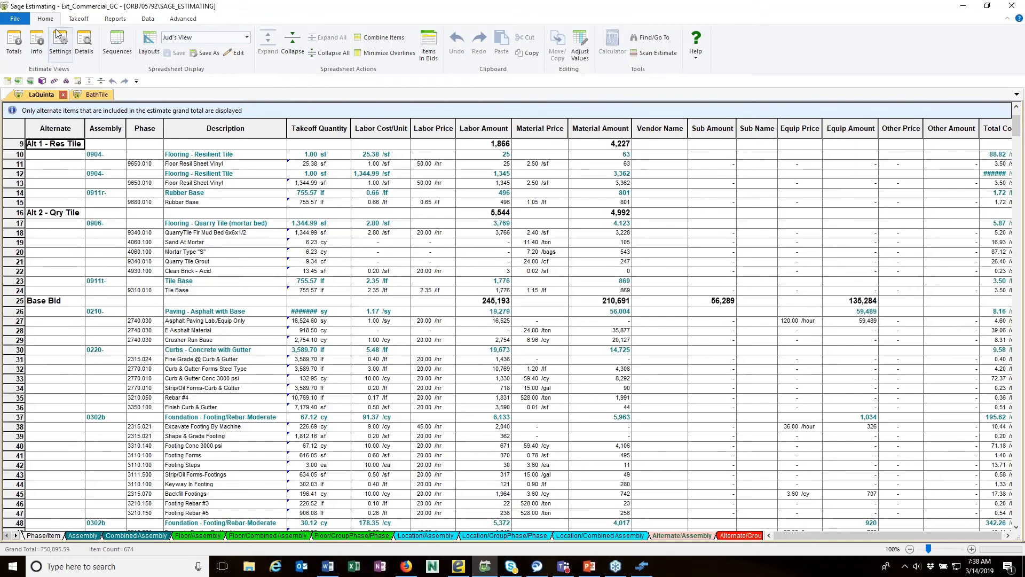
{"action": "left_click", "coordinate": [80, 21]}
{"action": "left_click", "coordinate": [39, 43]}
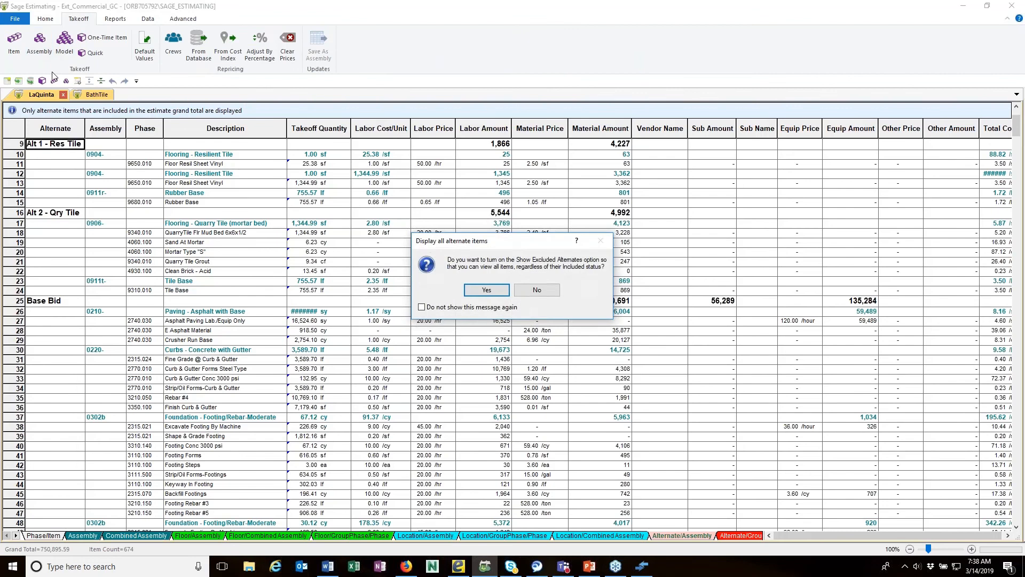
{"action": "left_click", "coordinate": [486, 289]}
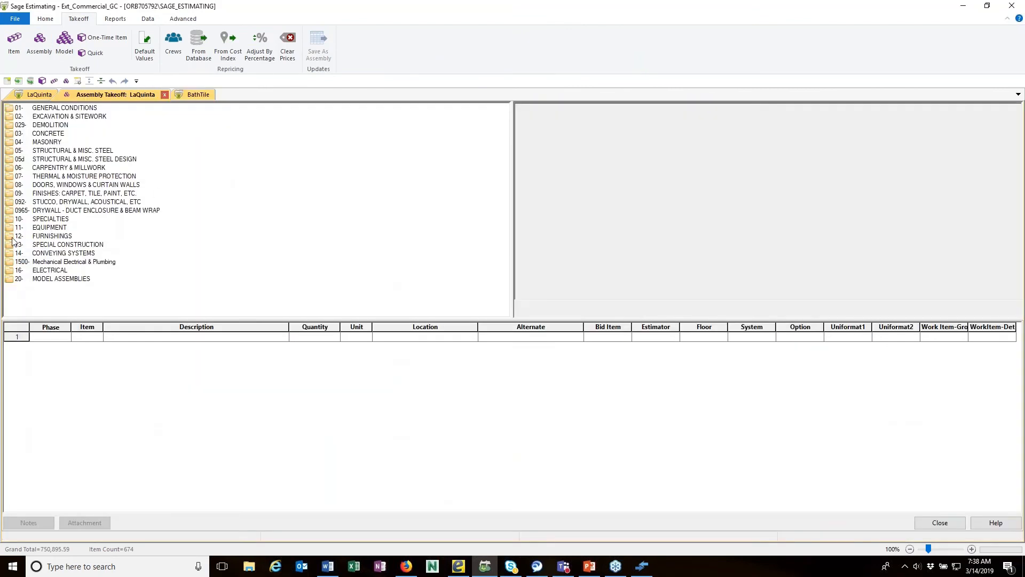
Step: Take off the 0901- Epoxy Floor Coating assembly from the 09- Finishes group with a quantity of -1 and 1000 sf
{"action": "double_click", "coordinate": [13, 193]}
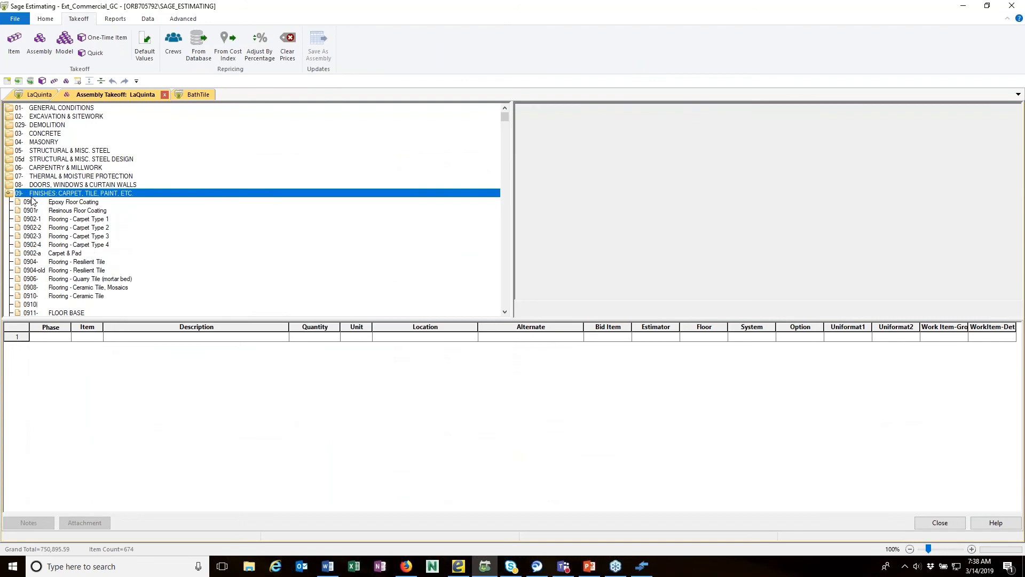
{"action": "double_click", "coordinate": [73, 202]}
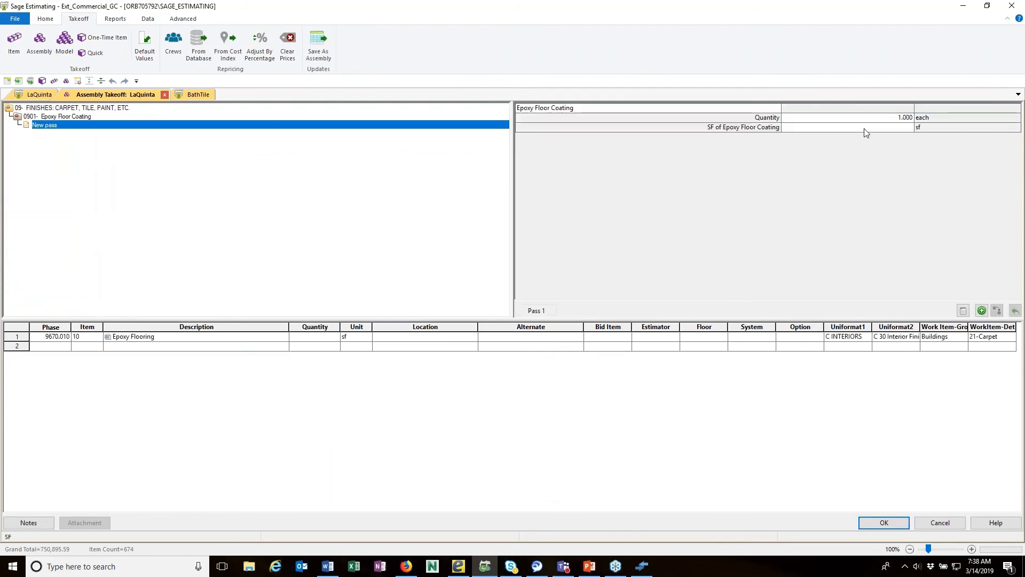
{"action": "left_click", "coordinate": [900, 122]}
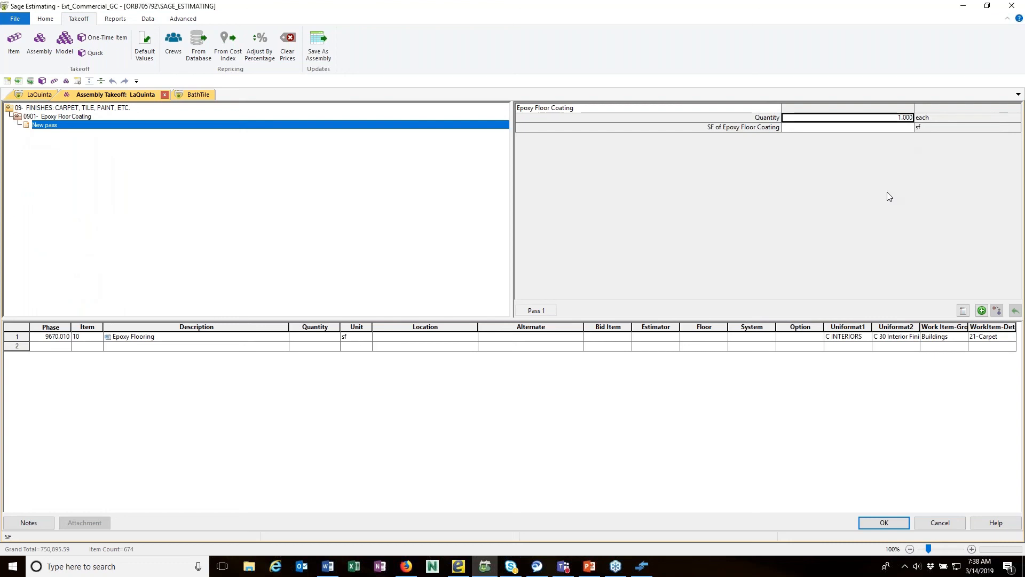
{"action": "type", "text": "-1"}
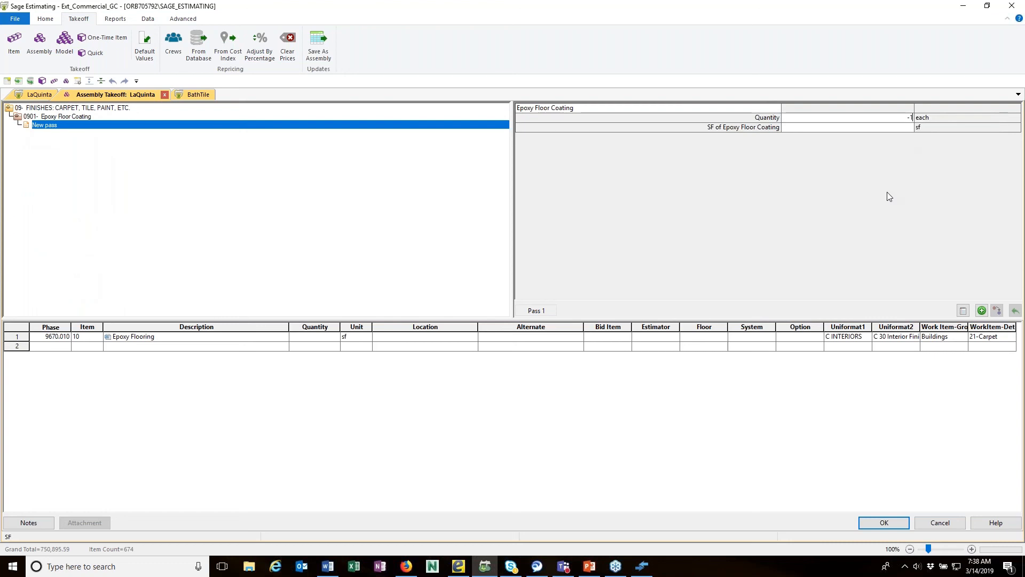
{"action": "left_click", "coordinate": [909, 128]}
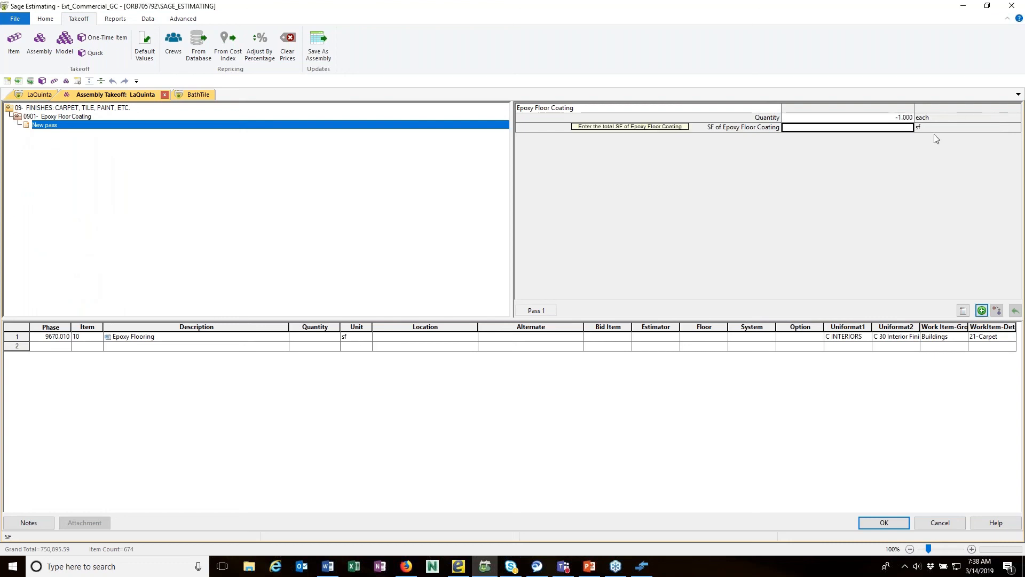
{"action": "type", "text": "1000"}
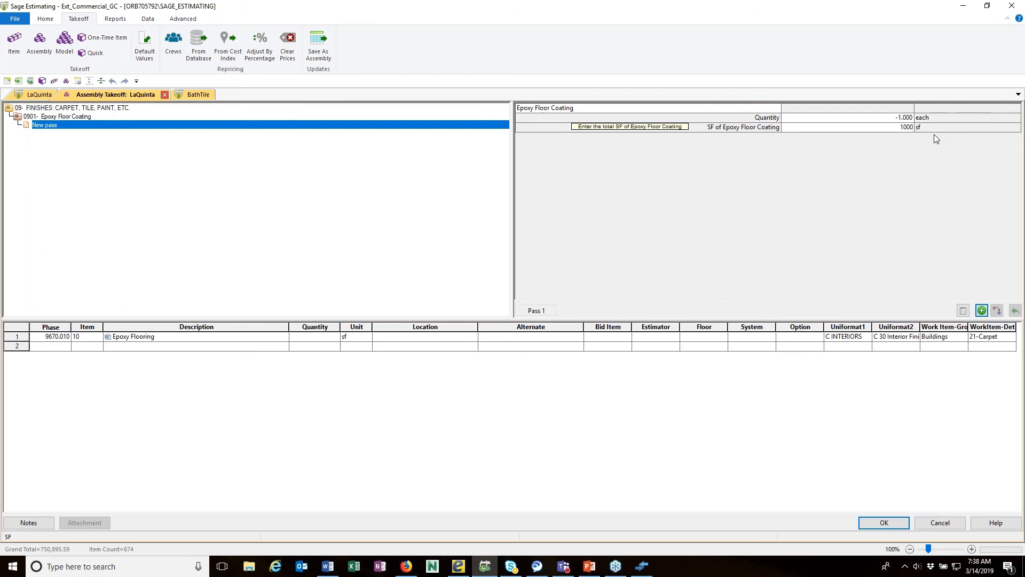
{"action": "key", "text": "Return"}
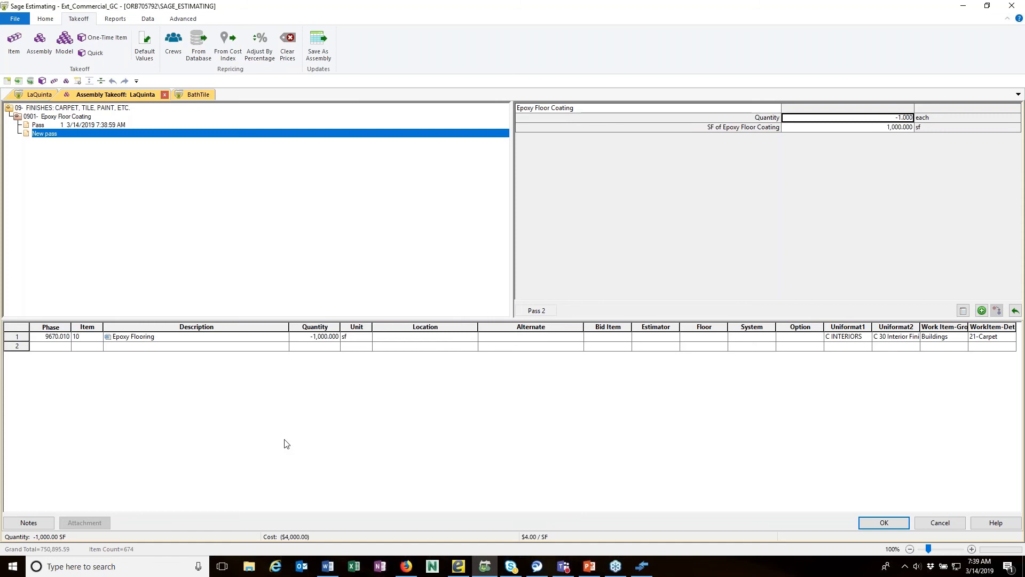
Step: View the Default Takeoff Values and close them, and assign the Epoxy Flooring item to the alternate "Alt 3 - Ded Epoxy Floor"
{"action": "left_click", "coordinate": [146, 42]}
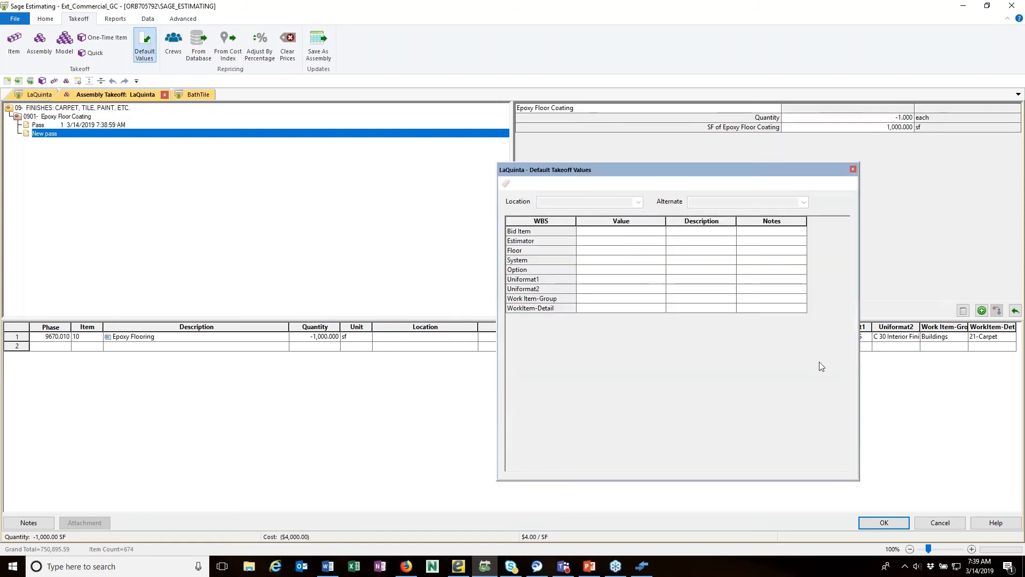
{"action": "left_click", "coordinate": [853, 170]}
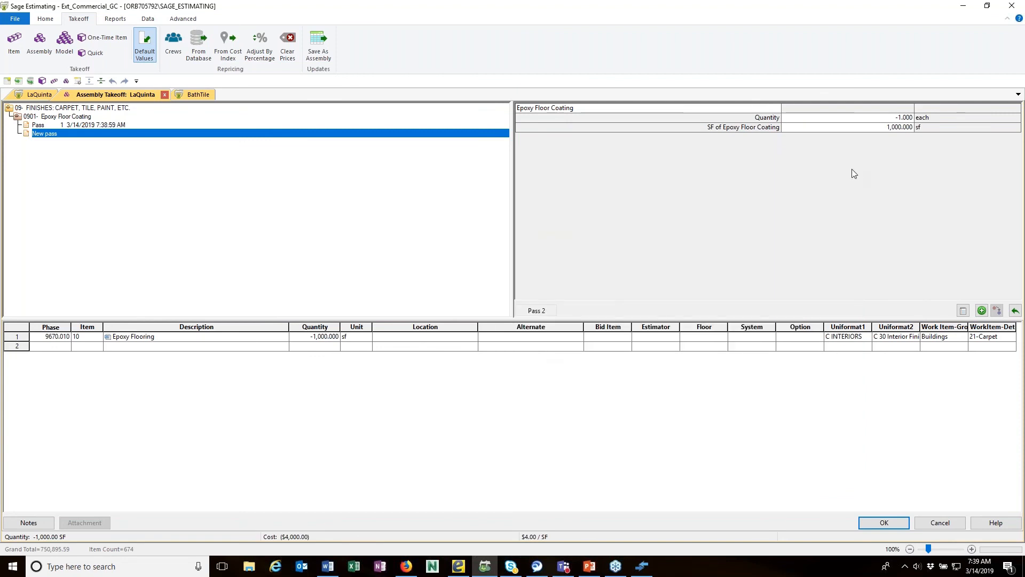
{"action": "left_click", "coordinate": [533, 340]}
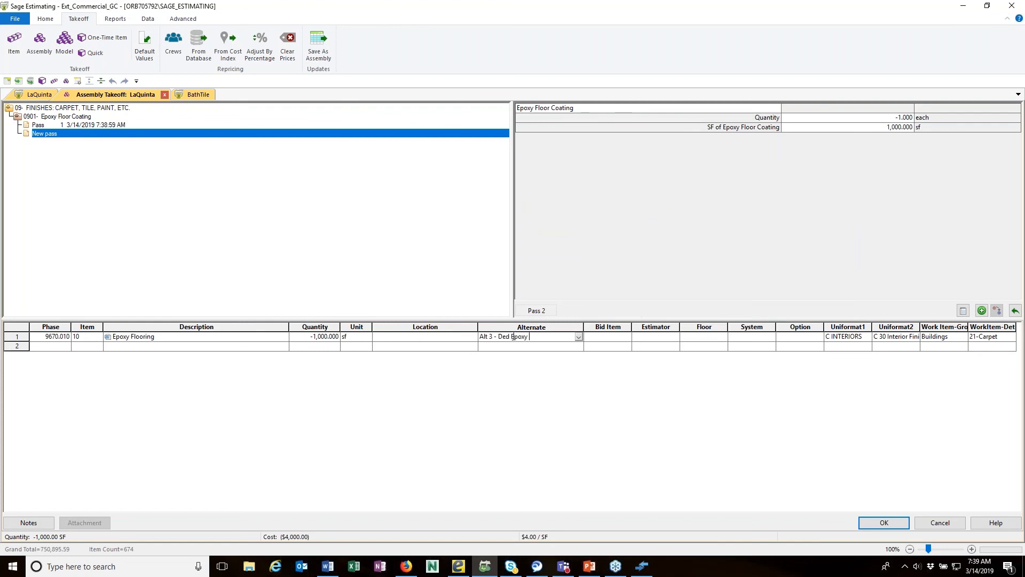
{"action": "type", "text": "Alt 3 - Ded Epoxy Floor"}
{"action": "key", "text": "Tab"}
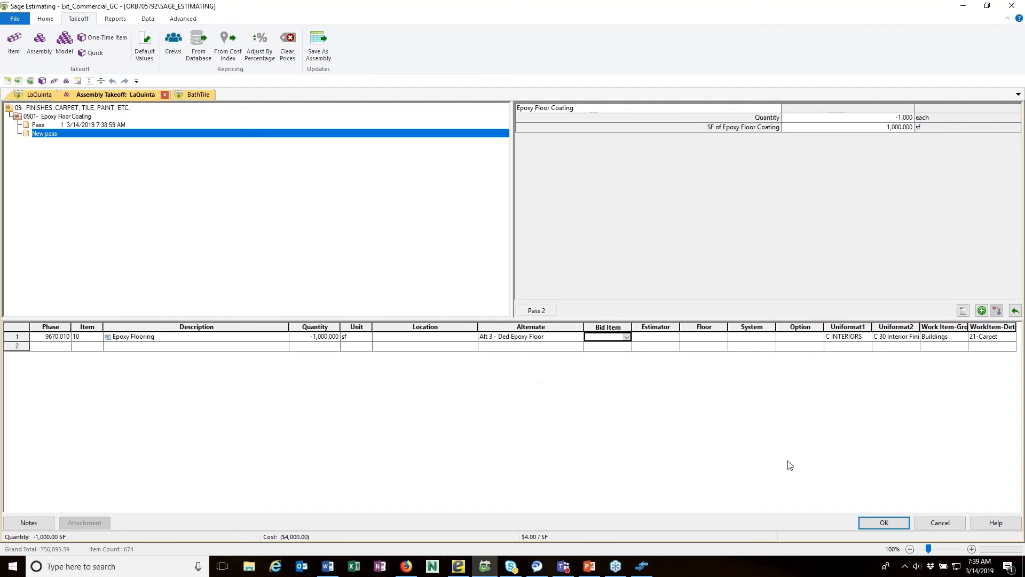
Step: Add the epoxy takeoff to LaQuinta, and return to the estimate spreadsheet with a wider Alternate column
{"action": "left_click", "coordinate": [883, 524]}
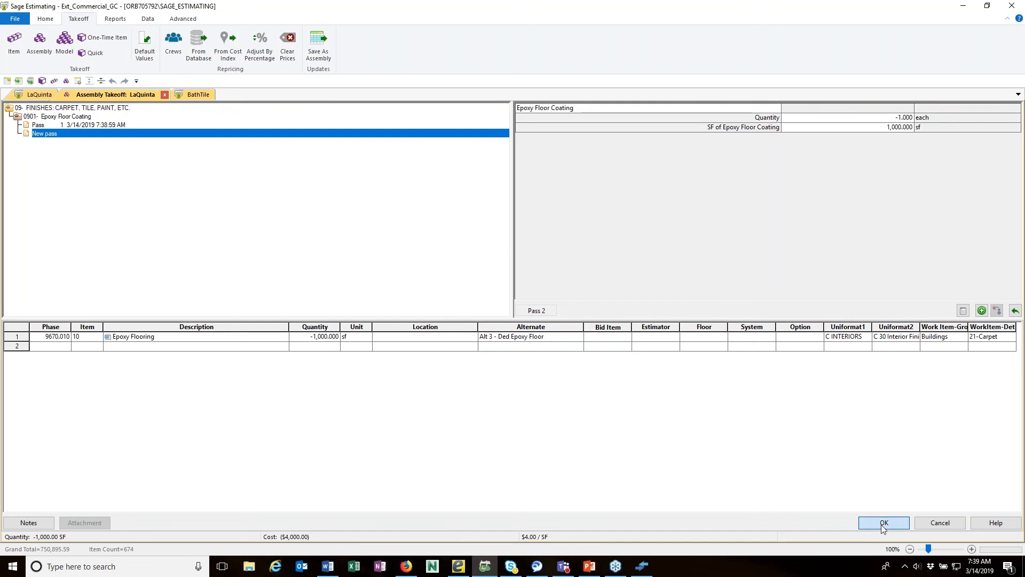
{"action": "left_click", "coordinate": [164, 95]}
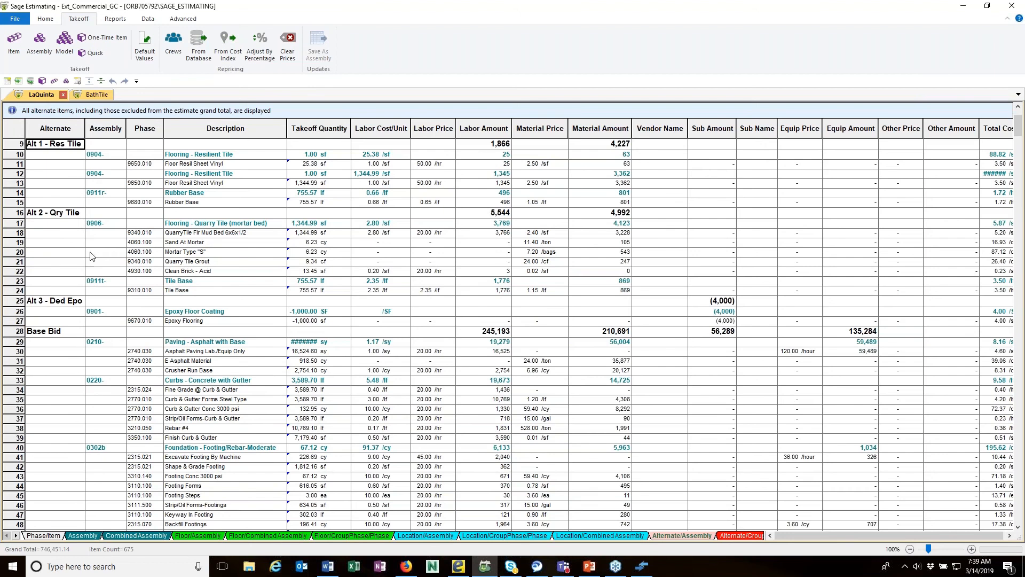
{"action": "left_click_drag", "start_coordinate": [86, 125], "coordinate": [133, 126]}
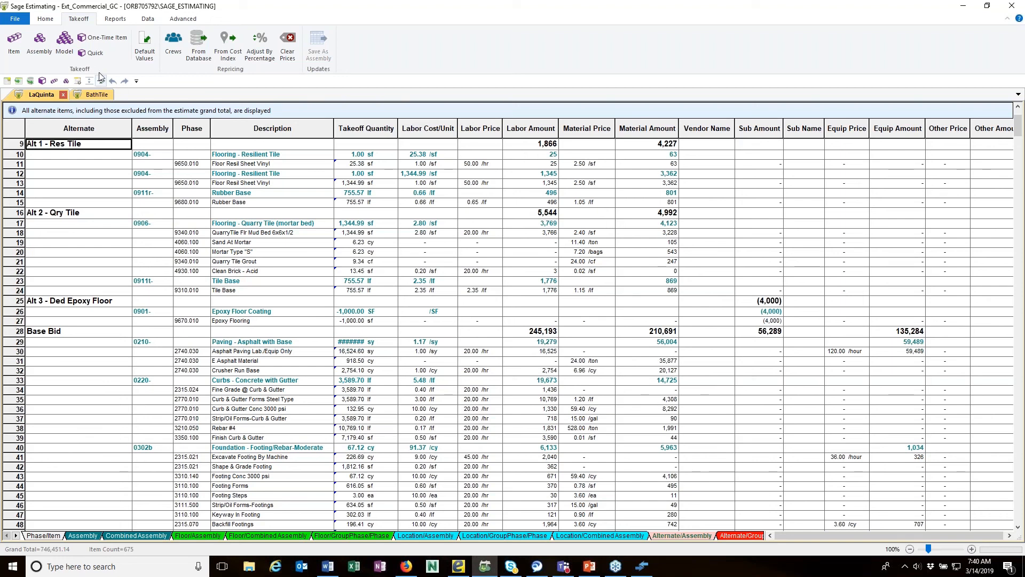
Step: Start an item takeoff and add a new item entry under 4000.010 Division 4 Subcontractors in the Masonry group
{"action": "left_click", "coordinate": [13, 45]}
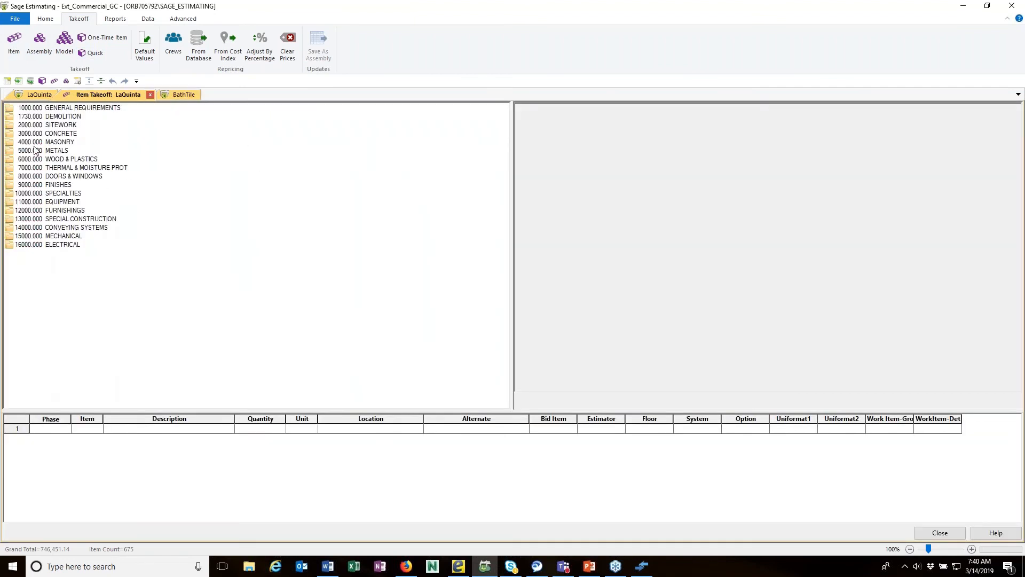
{"action": "double_click", "coordinate": [14, 142]}
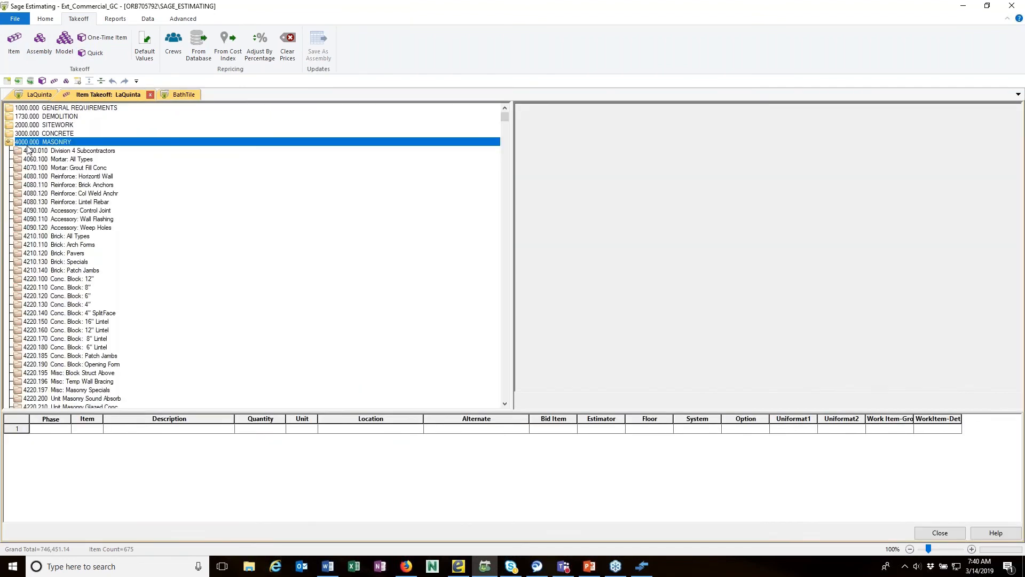
{"action": "double_click", "coordinate": [29, 151]}
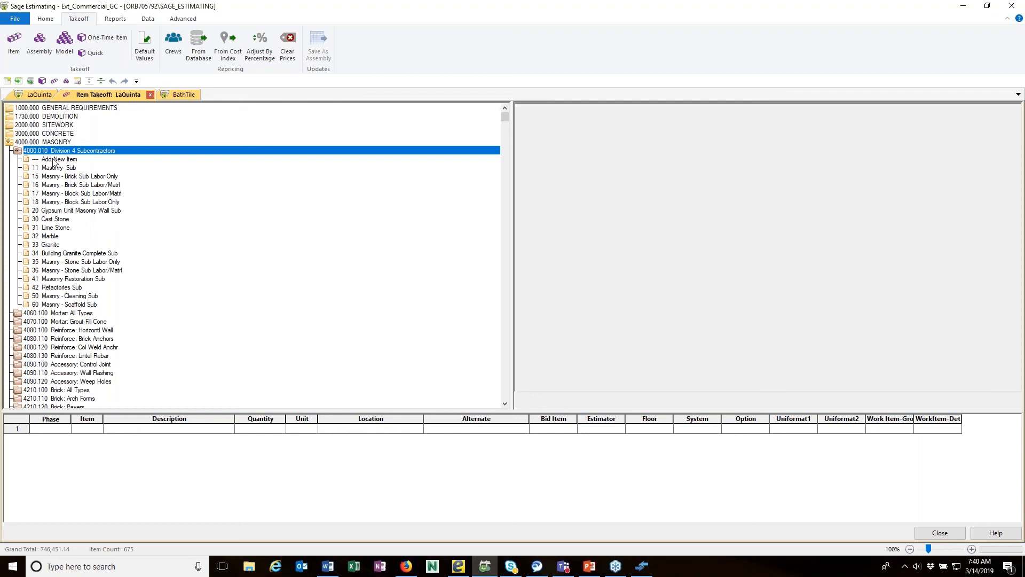
{"action": "double_click", "coordinate": [54, 160]}
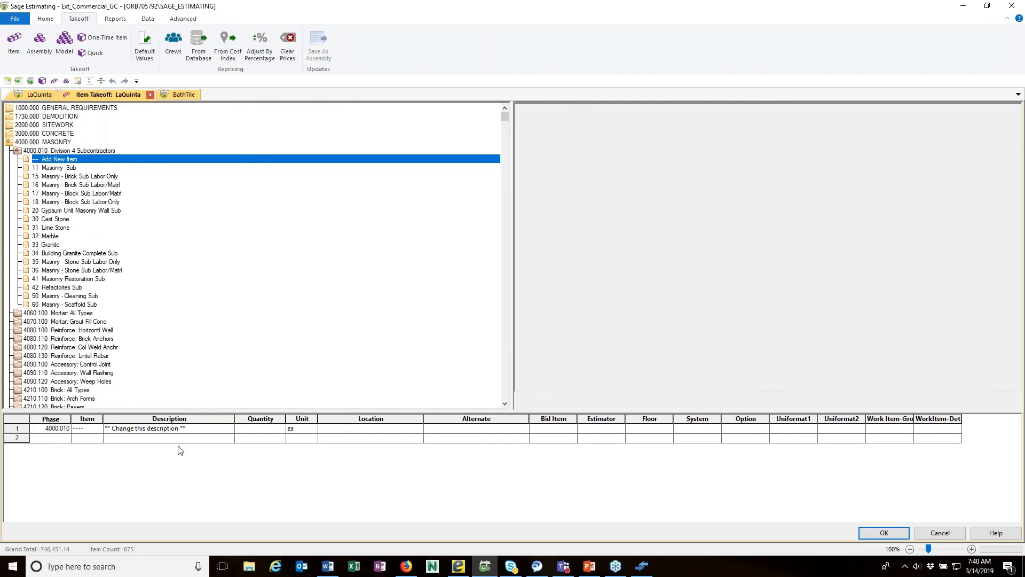
Step: Describe the new item as "A new item", set its quantity to 5, and add it to the estimate
{"action": "left_click", "coordinate": [91, 429]}
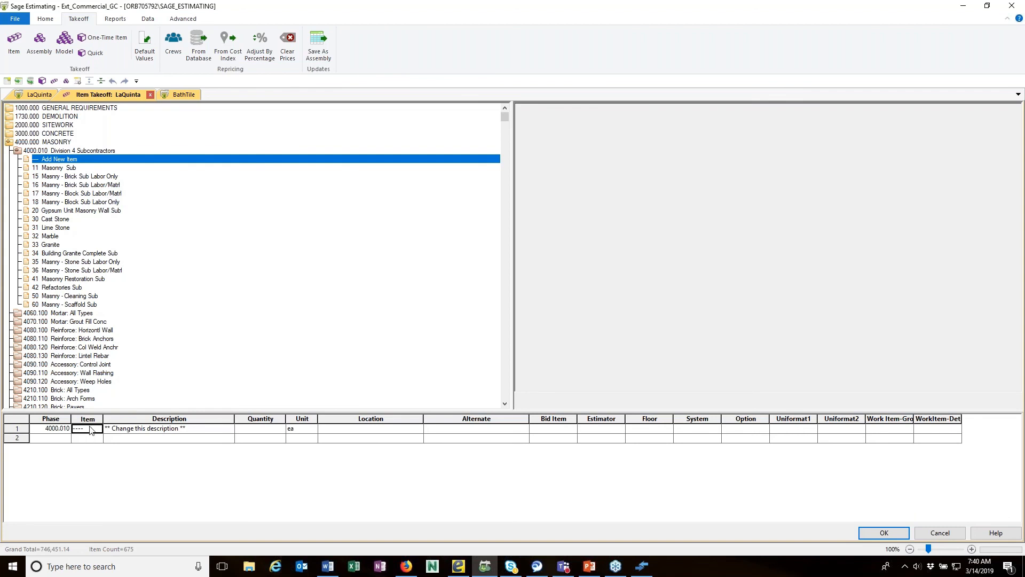
{"action": "left_click", "coordinate": [122, 434]}
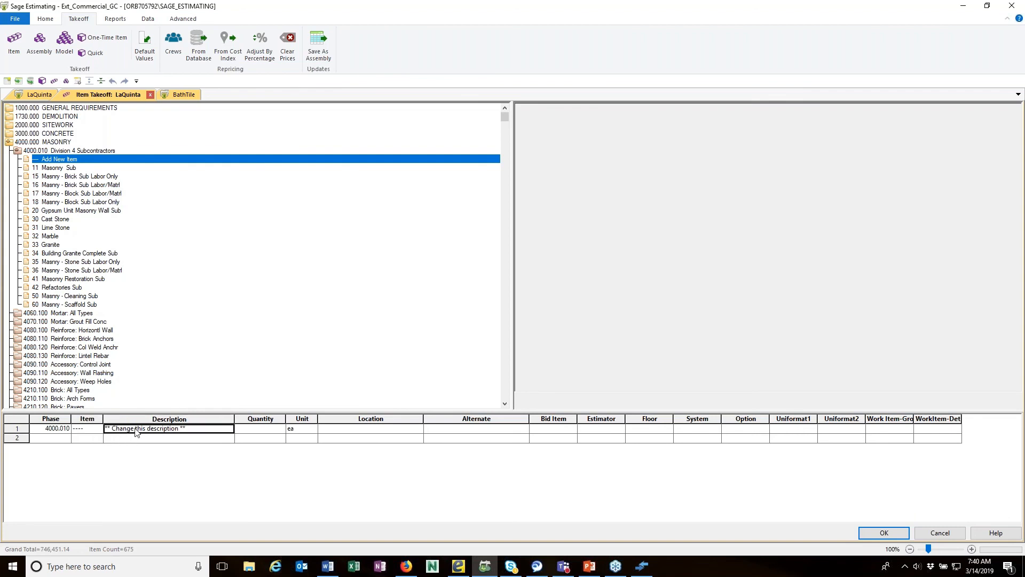
{"action": "type", "text": "W"}
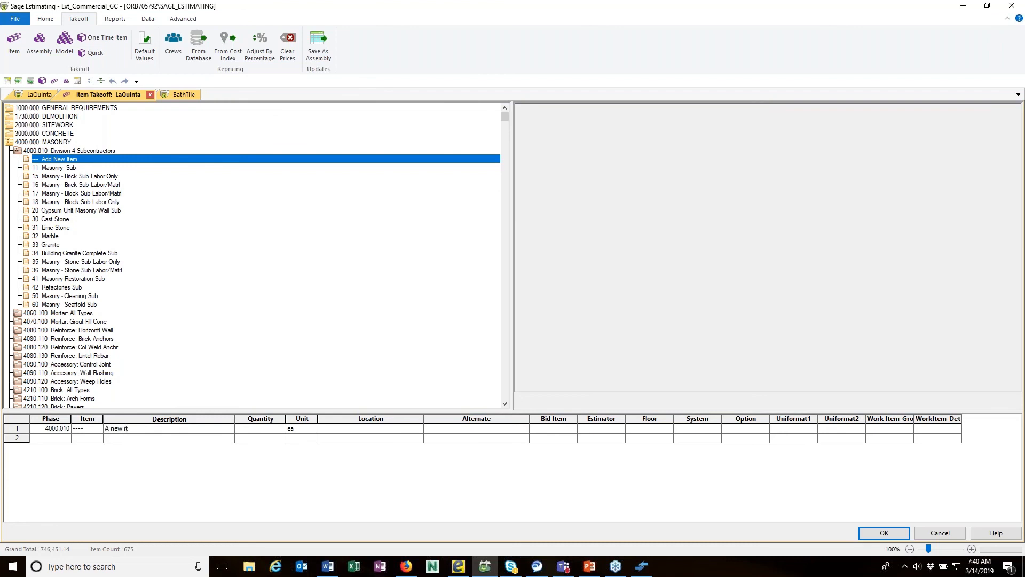
{"action": "left_click", "coordinate": [261, 430]}
{"action": "type", "text": "5"}
{"action": "left_click", "coordinate": [91, 430]}
{"action": "left_click", "coordinate": [892, 533]}
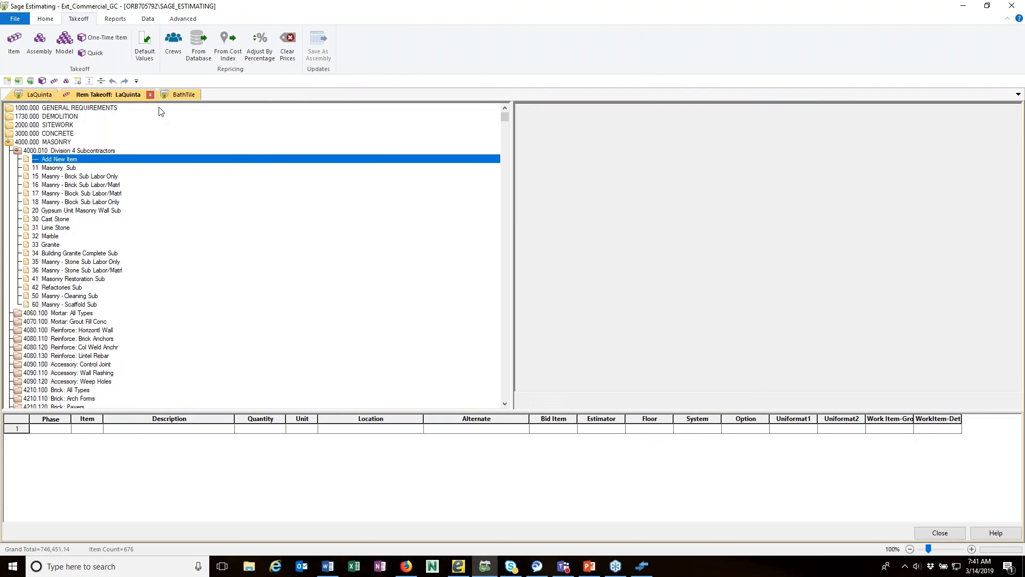
Step: Close the item takeoff, and collapse the LaQuinta spreadsheet to phase level in the Phase/Item sequence
{"action": "left_click", "coordinate": [150, 94]}
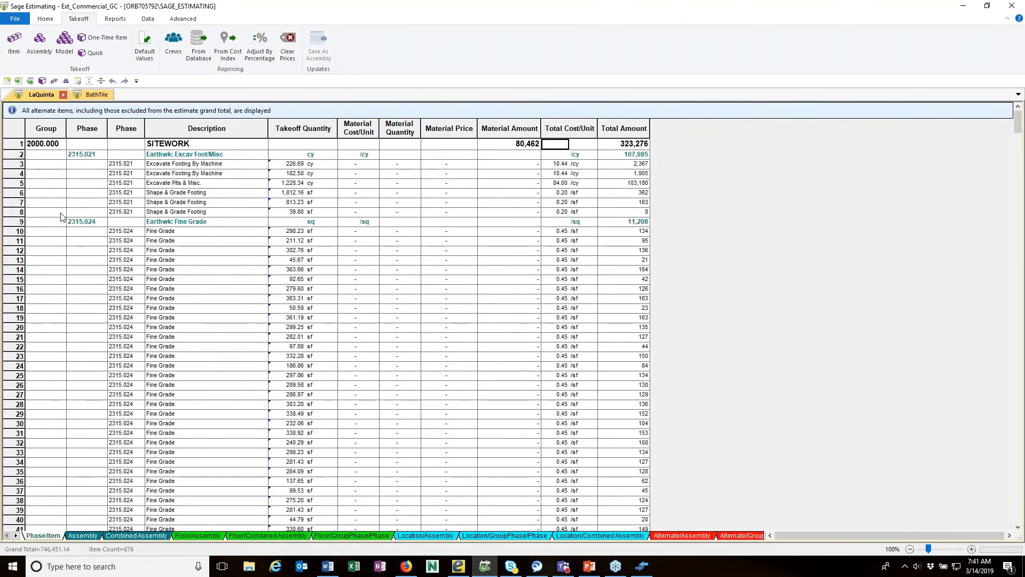
{"action": "scroll", "coordinate": [64, 257], "scroll_direction": "down", "scroll_amount": 10}
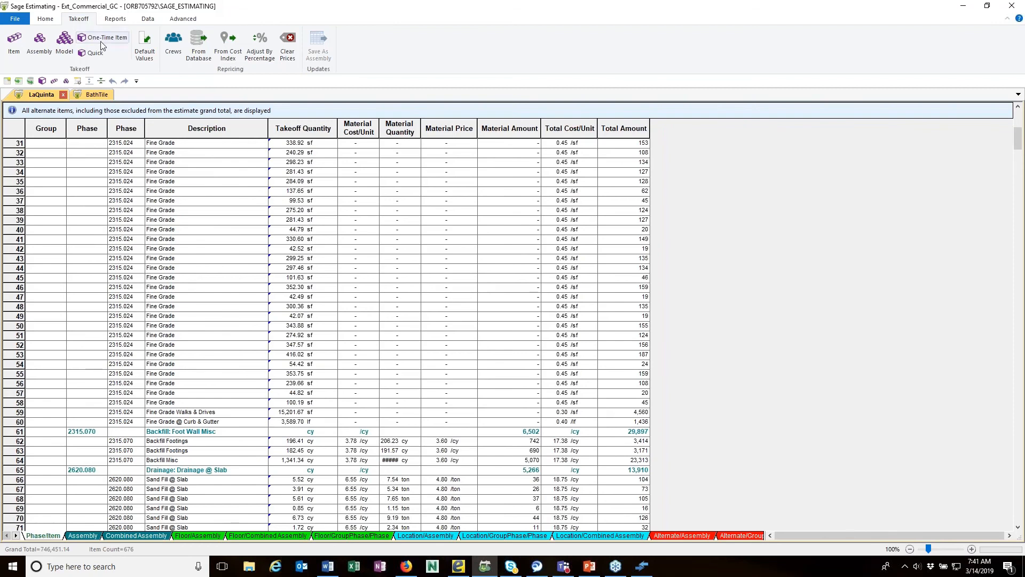
{"action": "left_click", "coordinate": [46, 20]}
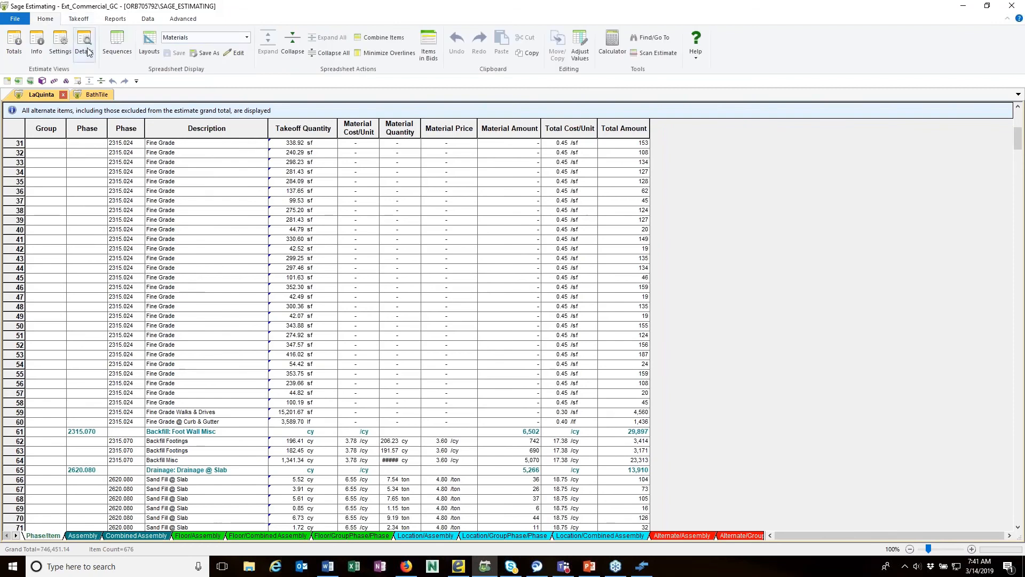
{"action": "left_click", "coordinate": [284, 49]}
{"action": "scroll", "coordinate": [29, 316], "scroll_direction": "down", "scroll_amount": 3}
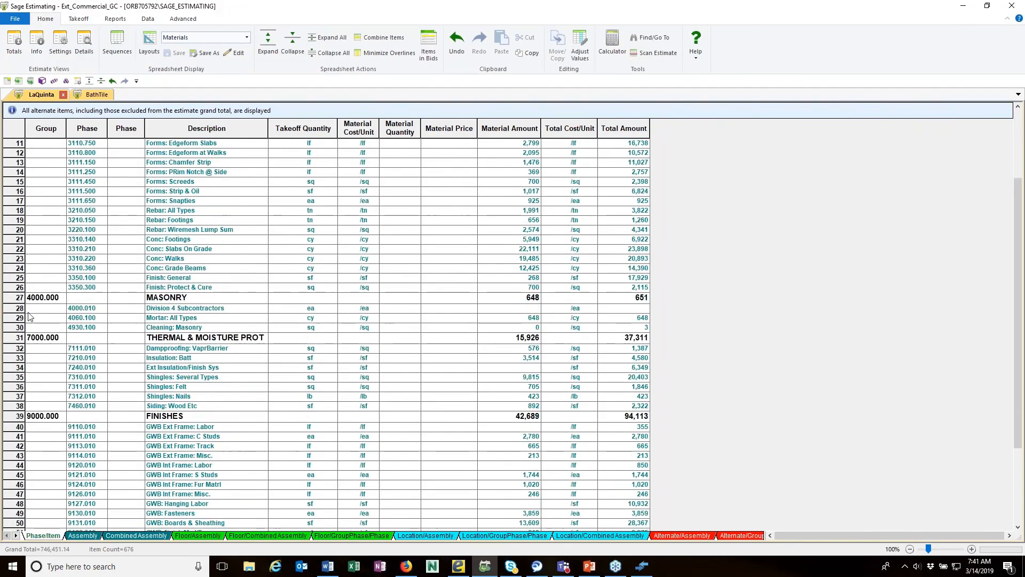
Step: Expand the 4000.010 Division 4 Subcontractors phase in the Masonry group to inspect the new item
{"action": "double_click", "coordinate": [15, 297]}
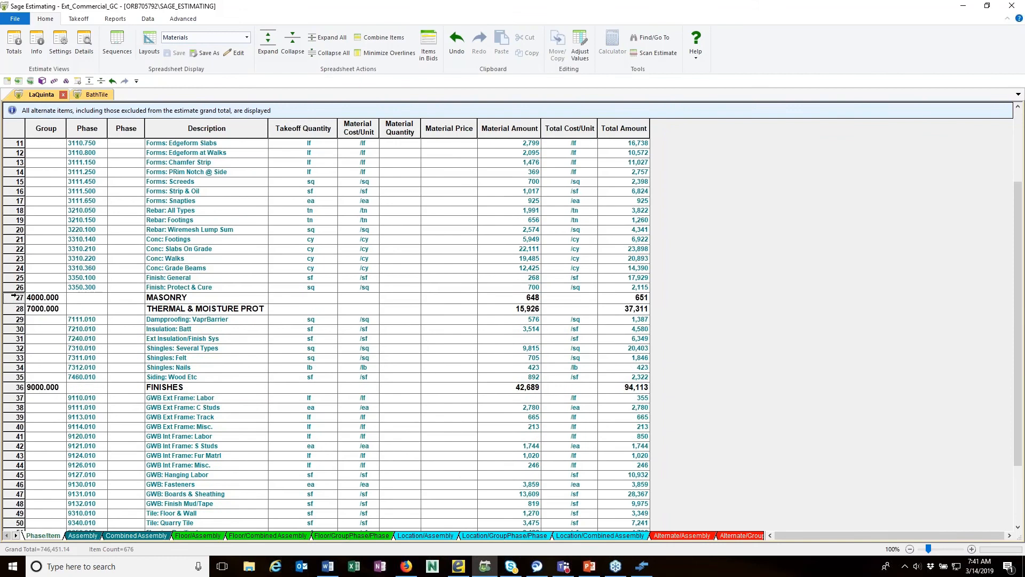
{"action": "double_click", "coordinate": [14, 297]}
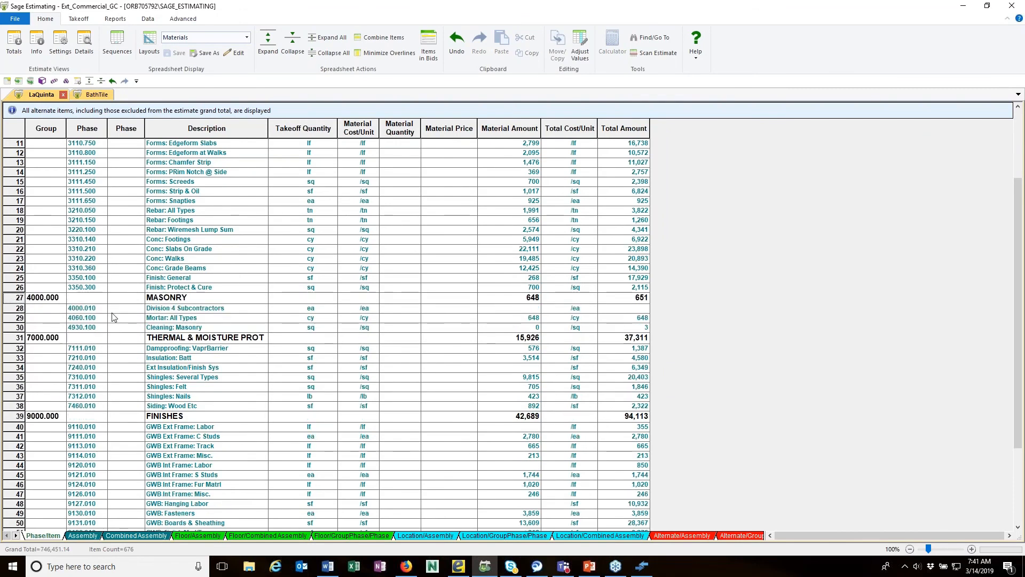
{"action": "double_click", "coordinate": [87, 309]}
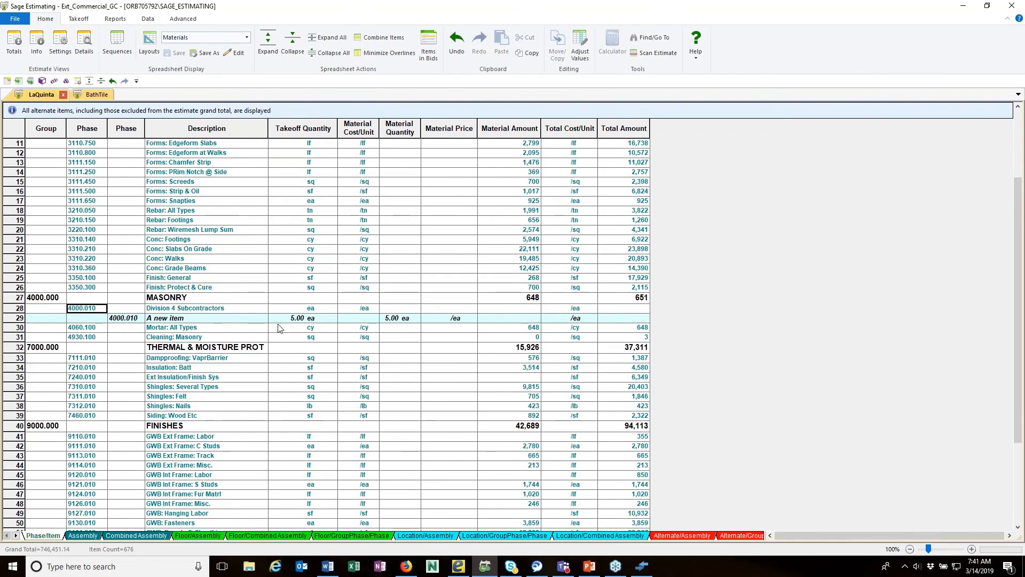
Step: Review the Spreadsheet, Folders, Takeoff and General preferences in Options, including the new item entry setting for takeoff lists
{"action": "left_click", "coordinate": [16, 20]}
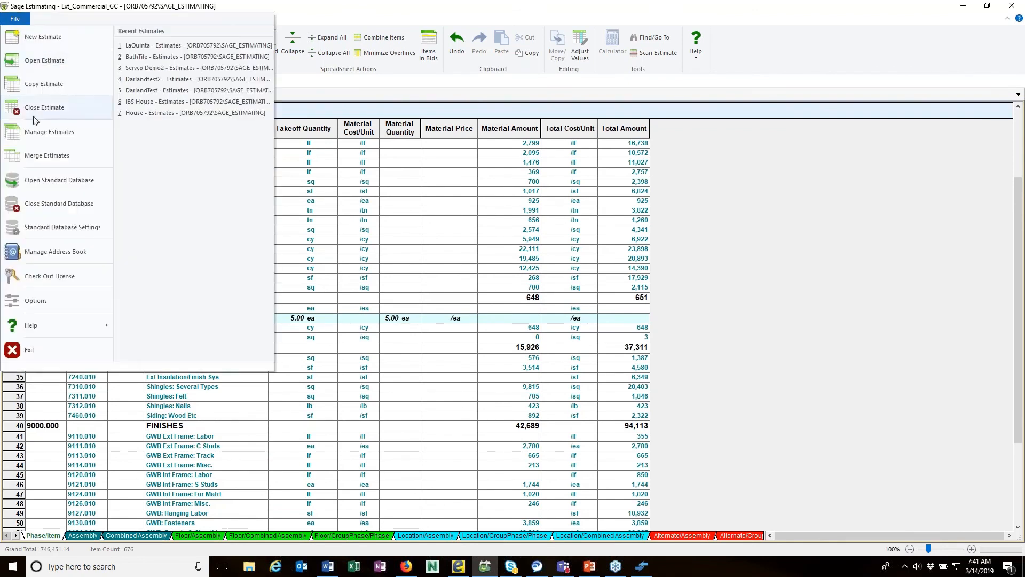
{"action": "left_click", "coordinate": [35, 301]}
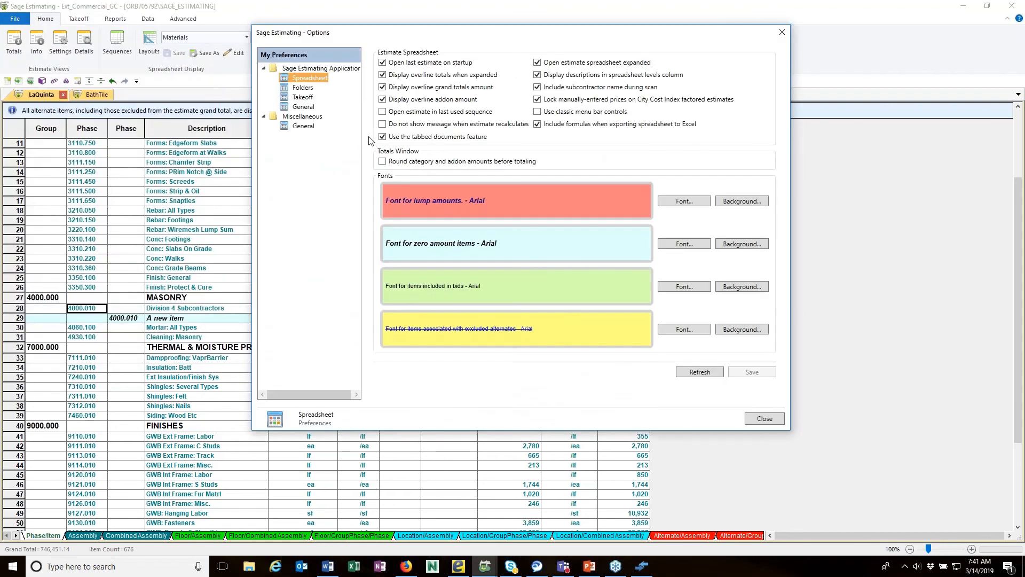
{"action": "left_click", "coordinate": [304, 97]}
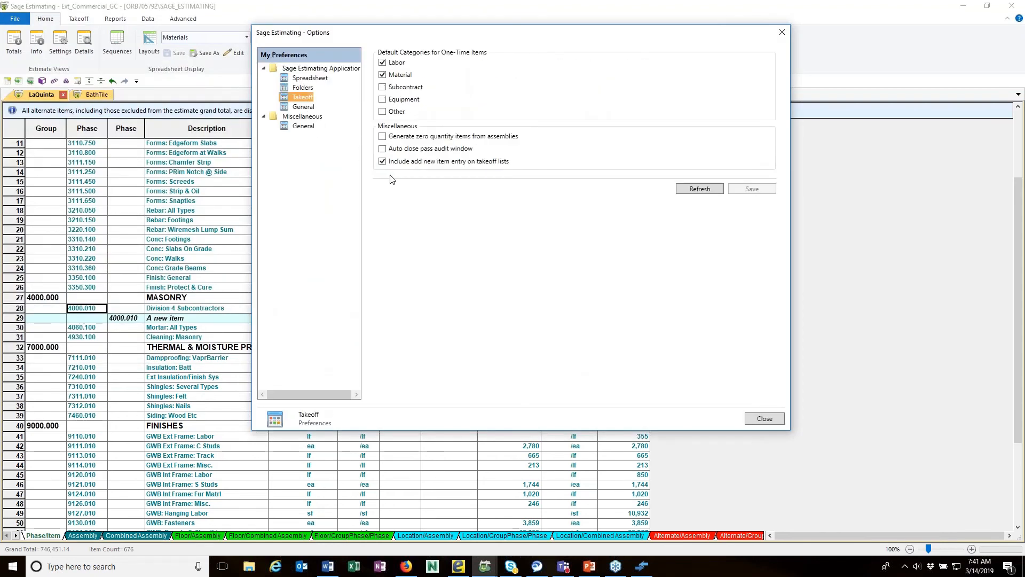
{"action": "left_click", "coordinate": [301, 108]}
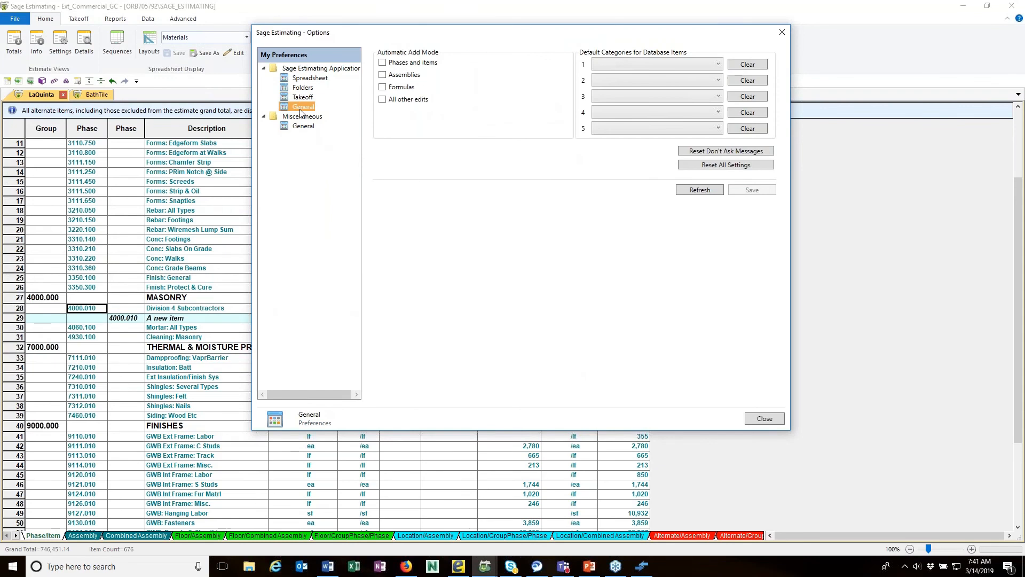
{"action": "left_click", "coordinate": [301, 80]}
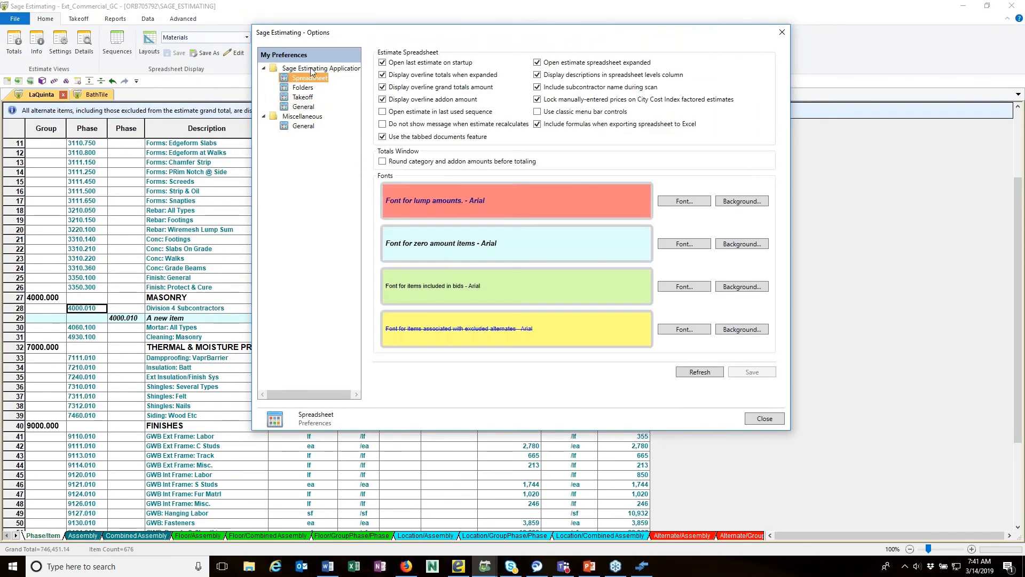
{"action": "left_click", "coordinate": [313, 69]}
{"action": "left_click", "coordinate": [308, 79]}
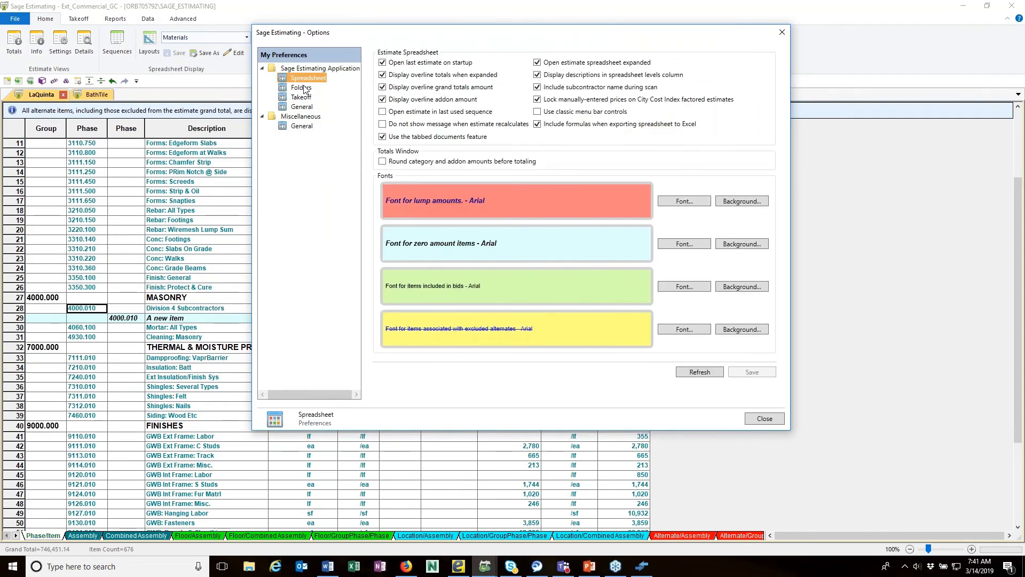
{"action": "left_click", "coordinate": [303, 89]}
{"action": "left_click", "coordinate": [305, 98]}
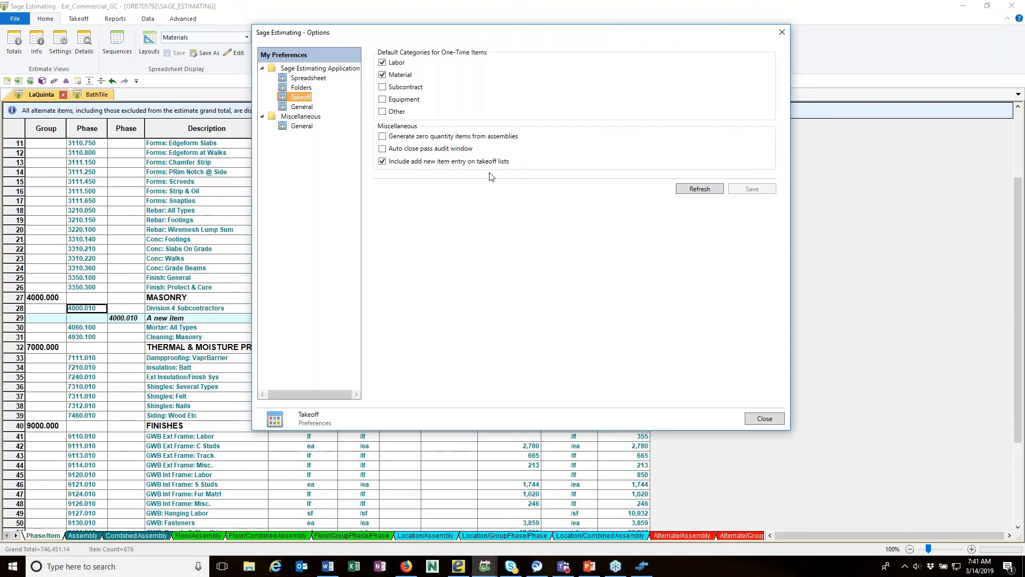
{"action": "left_click", "coordinate": [764, 419]}
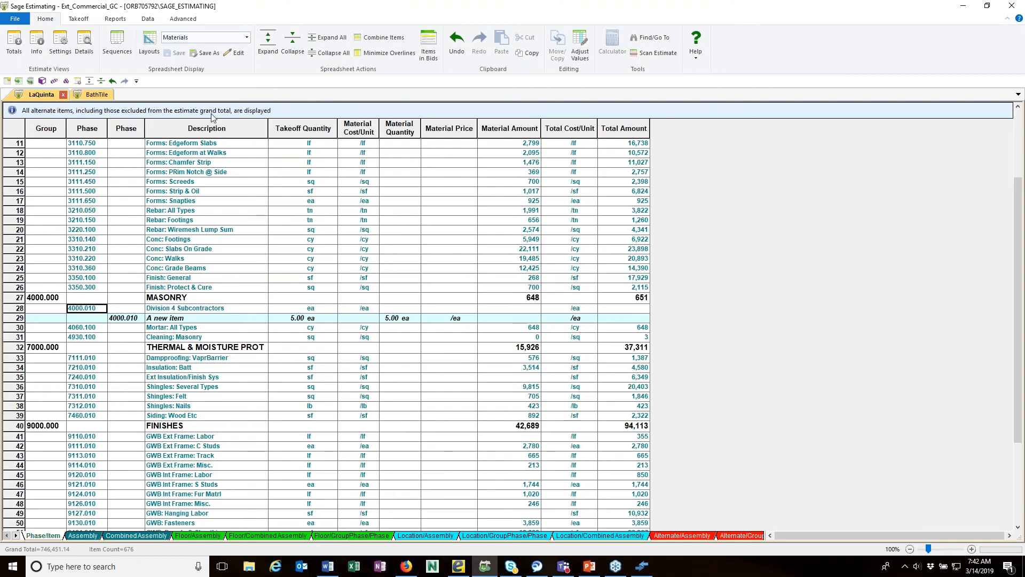
Step: Show the LaQuinta estimate's totals and set the job size to 30,000 sf in the estimate information
{"action": "left_click", "coordinate": [78, 81]}
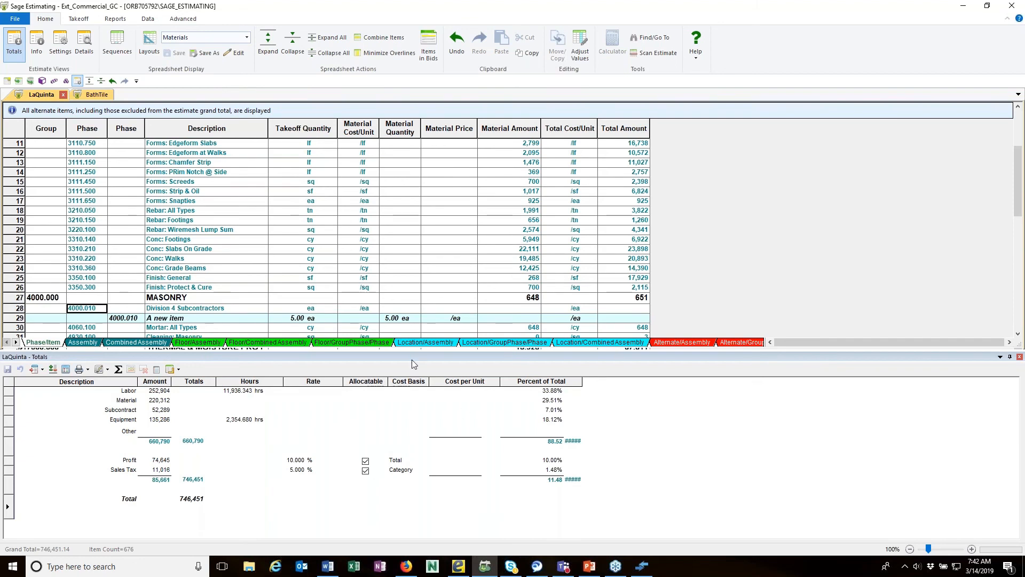
{"action": "left_click", "coordinate": [37, 48]}
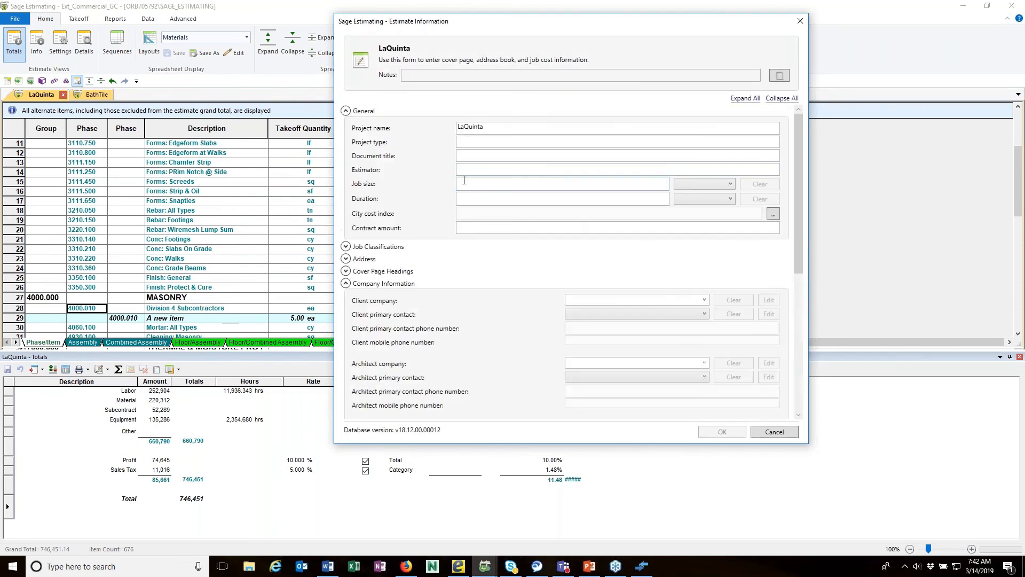
{"action": "left_click", "coordinate": [469, 182]}
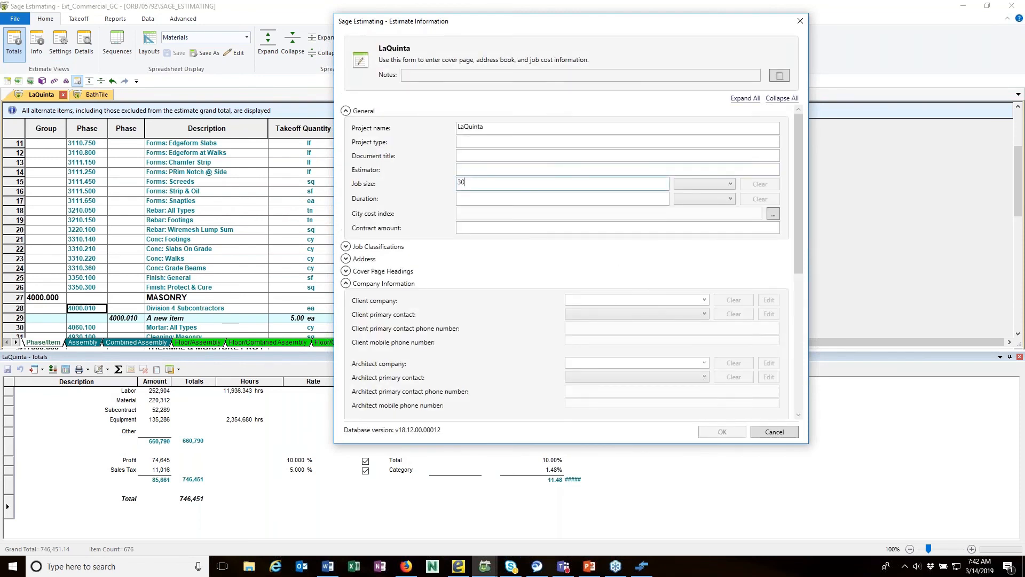
{"action": "left_click", "coordinate": [730, 184]}
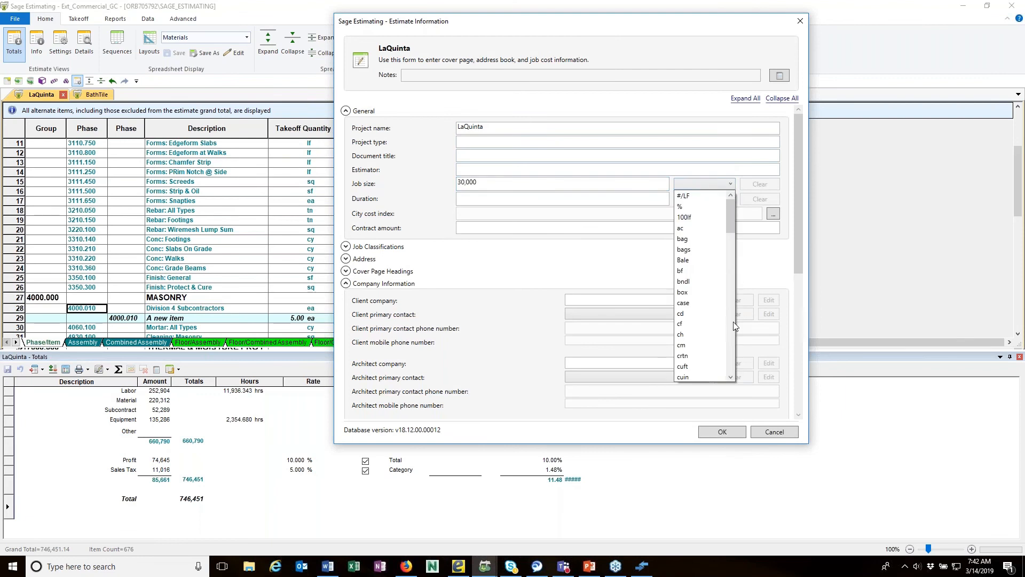
{"action": "left_click_drag", "start_coordinate": [731, 224], "coordinate": [732, 359]}
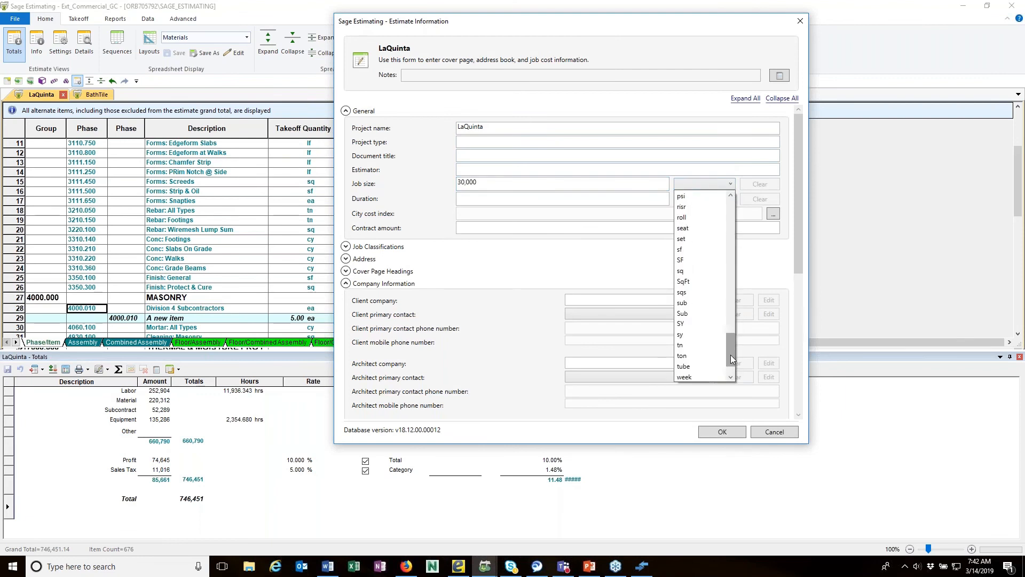
{"action": "left_click", "coordinate": [692, 249]}
{"action": "left_click", "coordinate": [720, 431]}
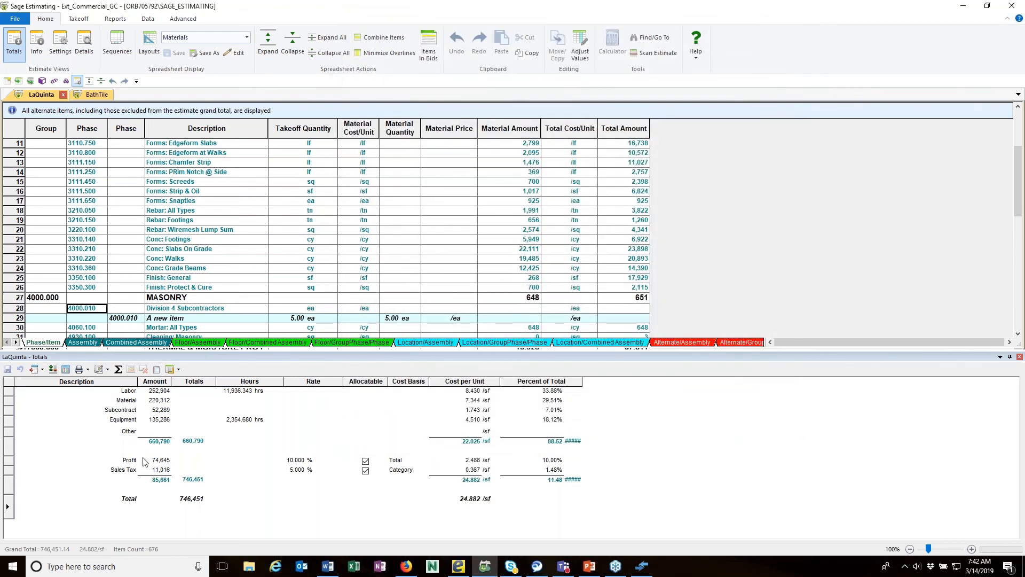
Step: Adjust the overall total's cost per unit to 24 per sf, and expand all spreadsheet rows while saving the totals changes
{"action": "left_click", "coordinate": [470, 503]}
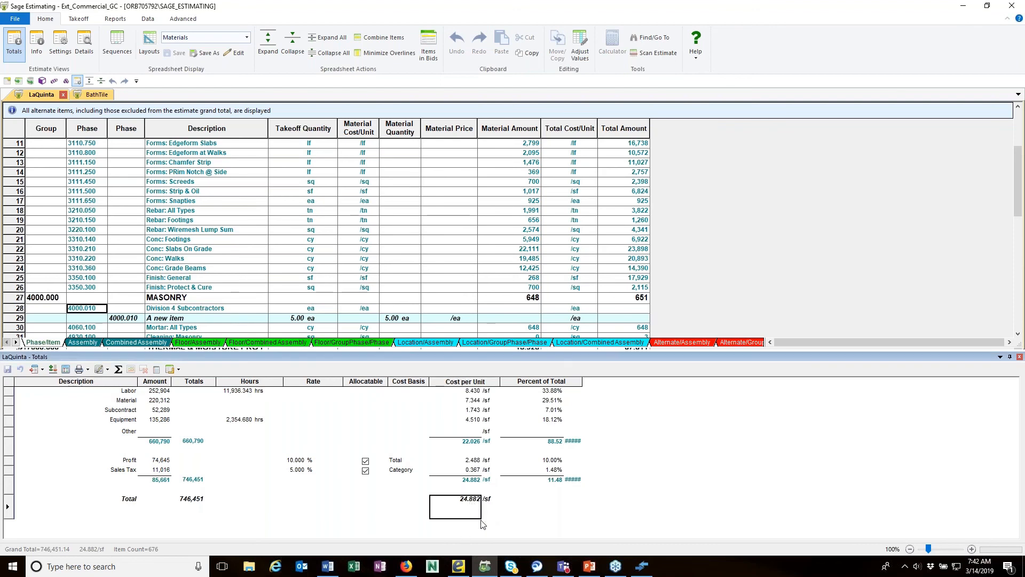
{"action": "left_click", "coordinate": [466, 501]}
{"action": "left_click_drag", "start_coordinate": [459, 500], "coordinate": [495, 500]}
{"action": "type", "text": "24"}
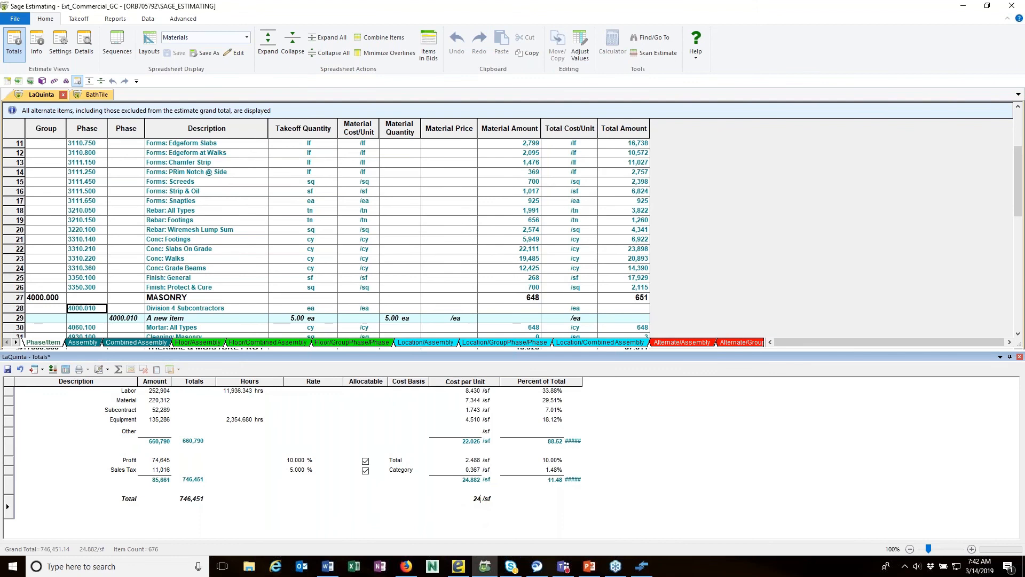
{"action": "key", "text": "Return"}
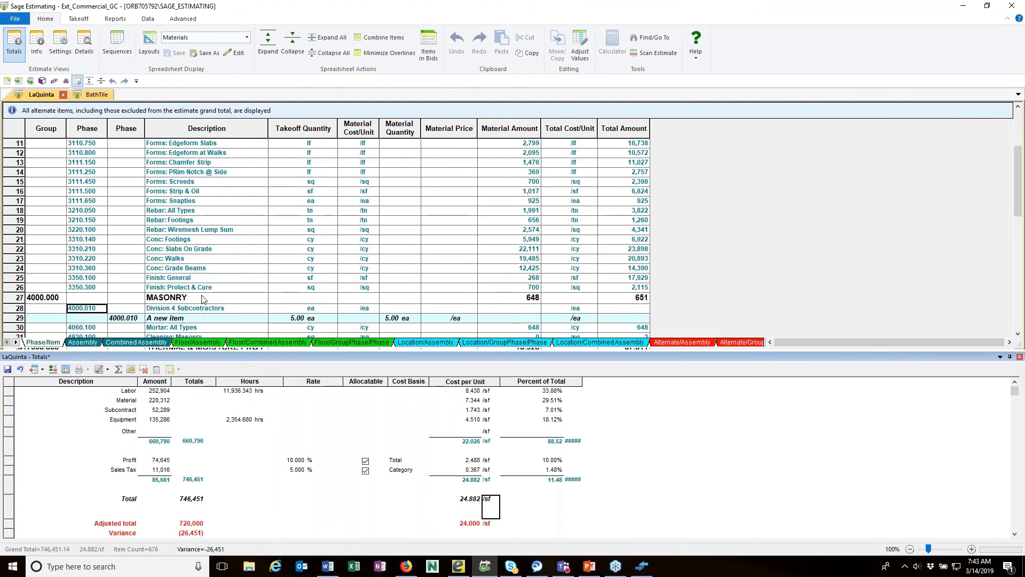
{"action": "left_click", "coordinate": [324, 41]}
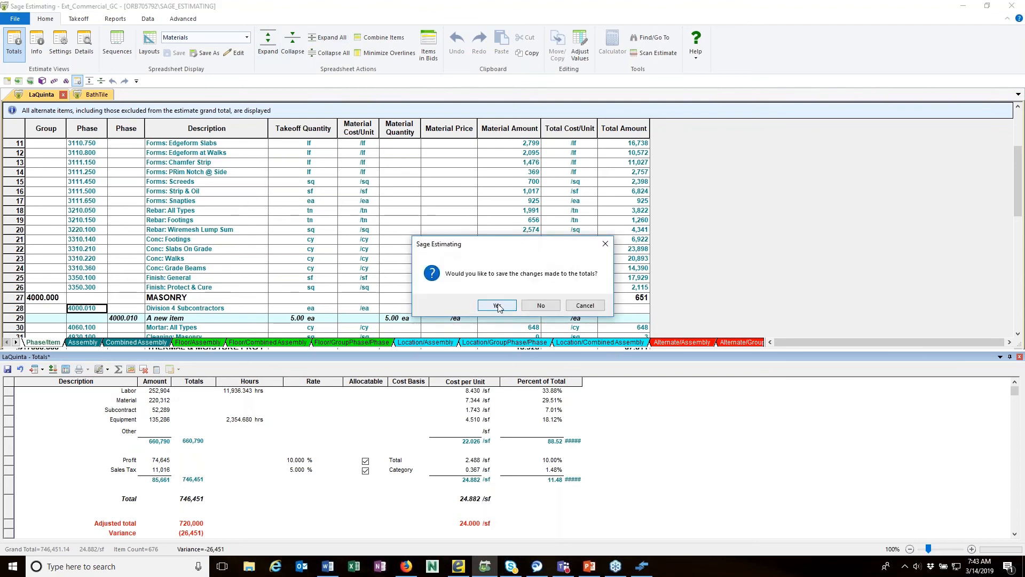
{"action": "left_click", "coordinate": [498, 306]}
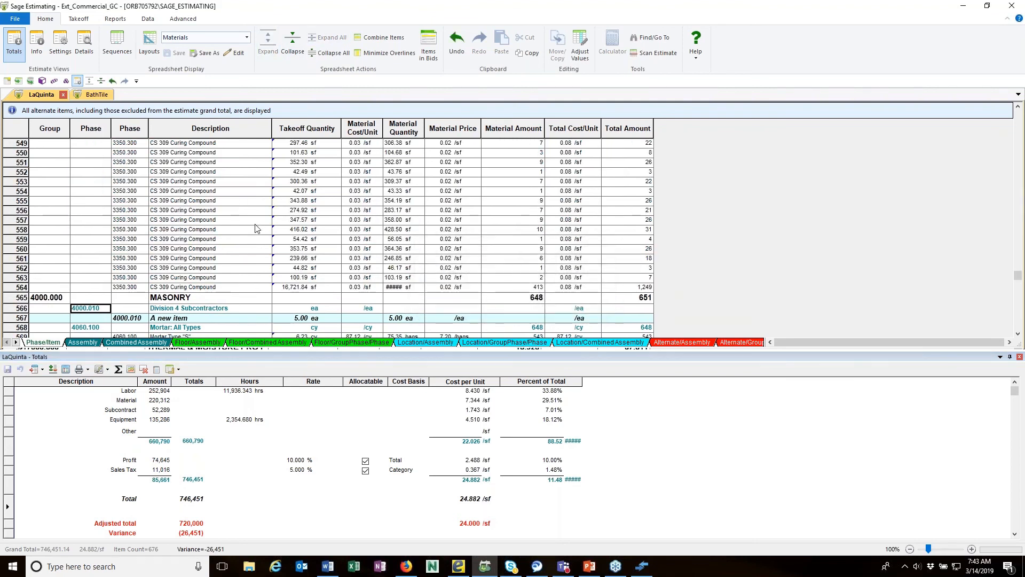
Step: Apply Best Fit to the Material Amount column of the spreadsheet
{"action": "scroll", "coordinate": [256, 229], "scroll_direction": "up", "scroll_amount": 20}
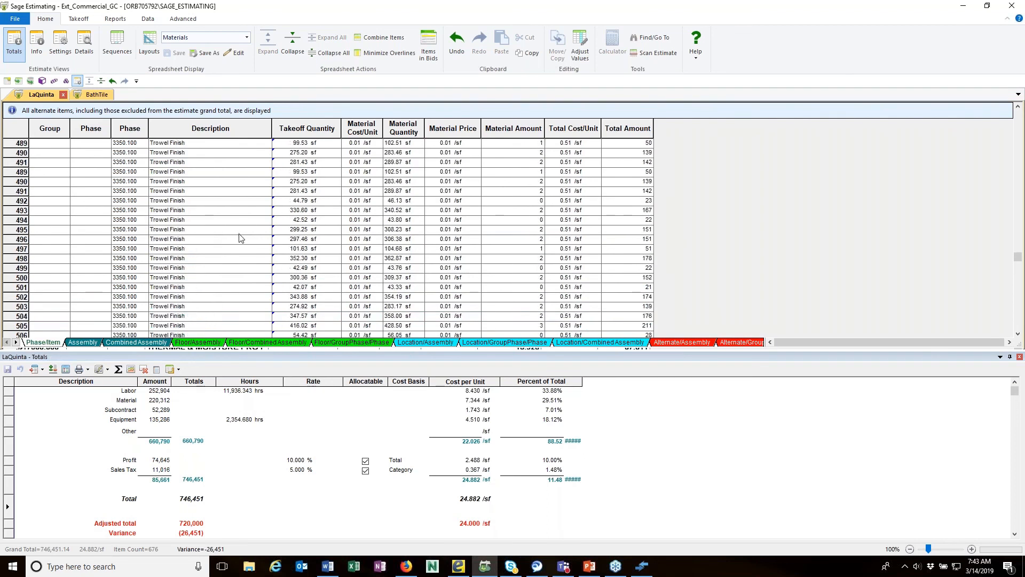
{"action": "scroll", "coordinate": [240, 237], "scroll_direction": "up", "scroll_amount": 8}
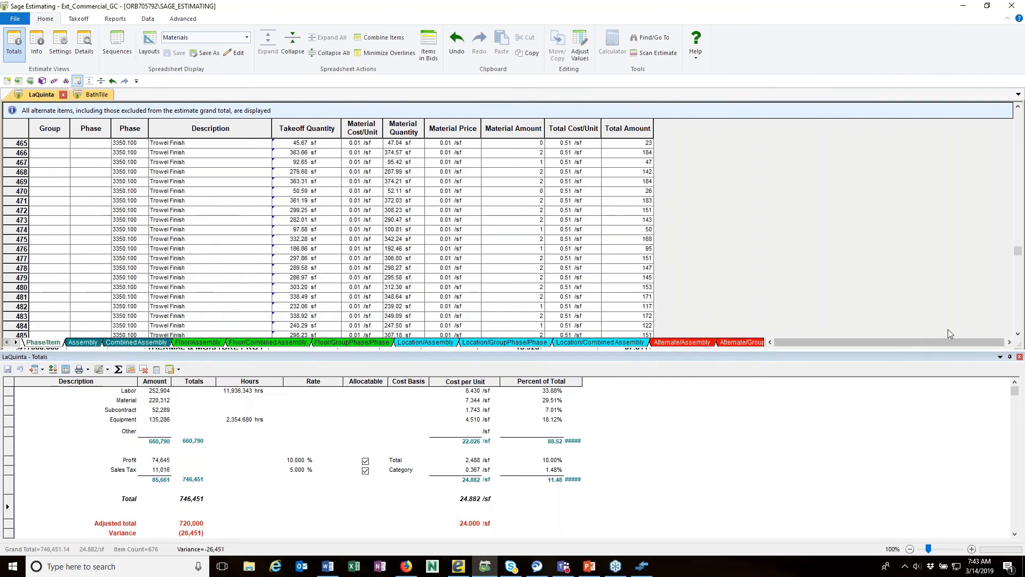
{"action": "left_click_drag", "start_coordinate": [1015, 252], "coordinate": [1014, 107]}
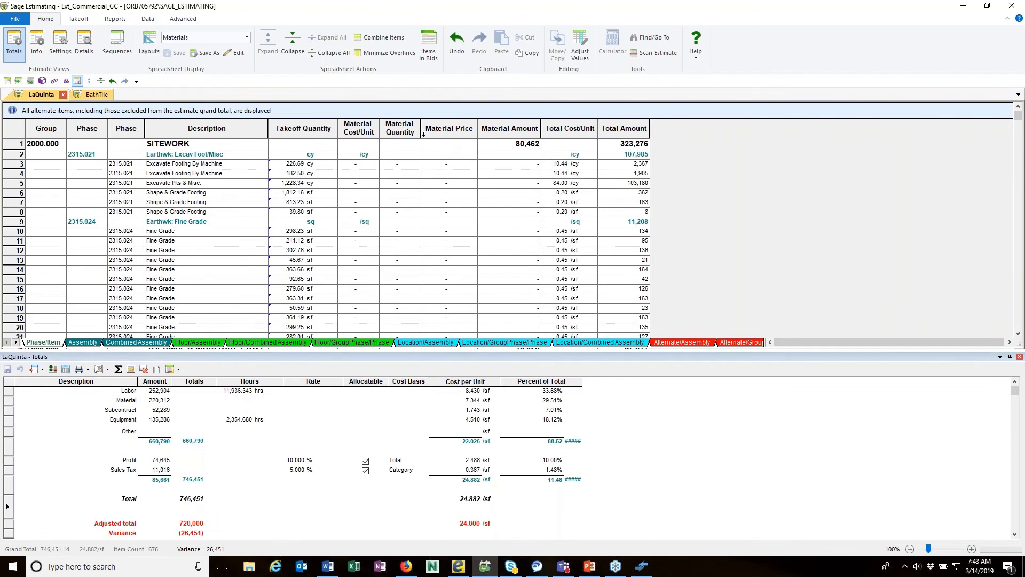
{"action": "left_click", "coordinate": [512, 128]}
{"action": "right_click", "coordinate": [512, 129]}
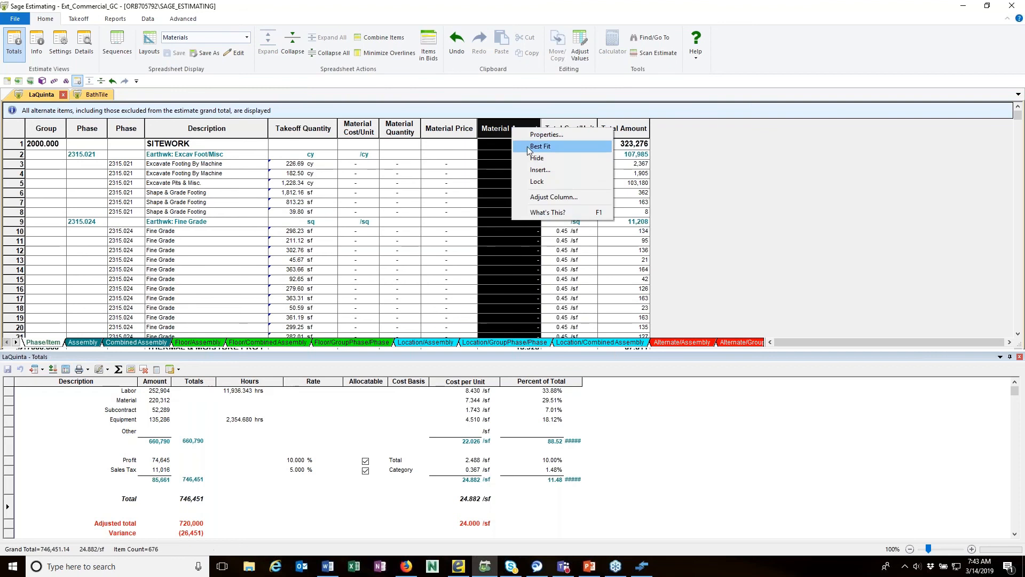
{"action": "left_click", "coordinate": [539, 146]}
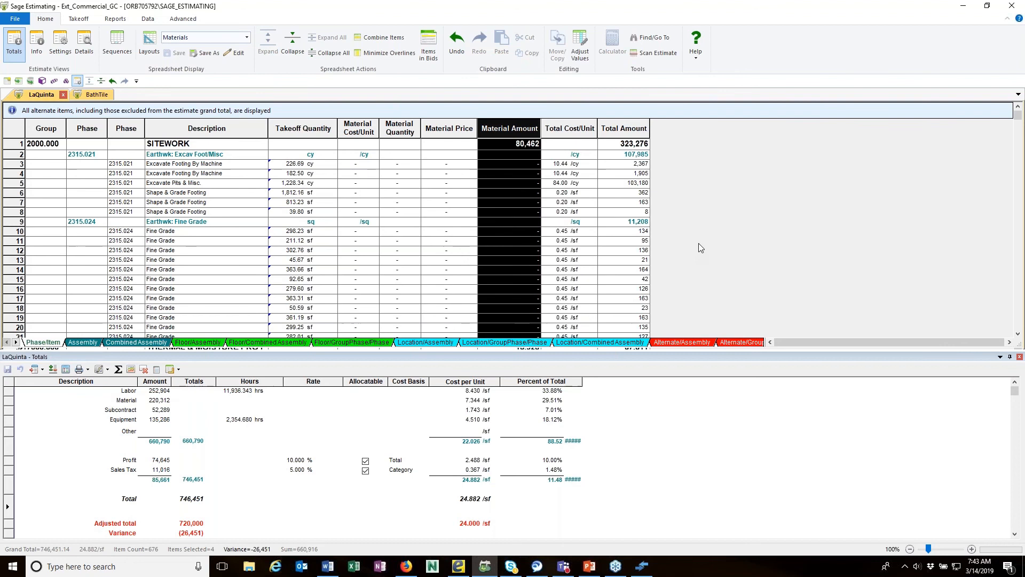
Step: In the Labor Productivity layout, set the first Excavate Footing By Machine item's productivity to 6 cy/hr and update its duplicate items
{"action": "left_click", "coordinate": [246, 37]}
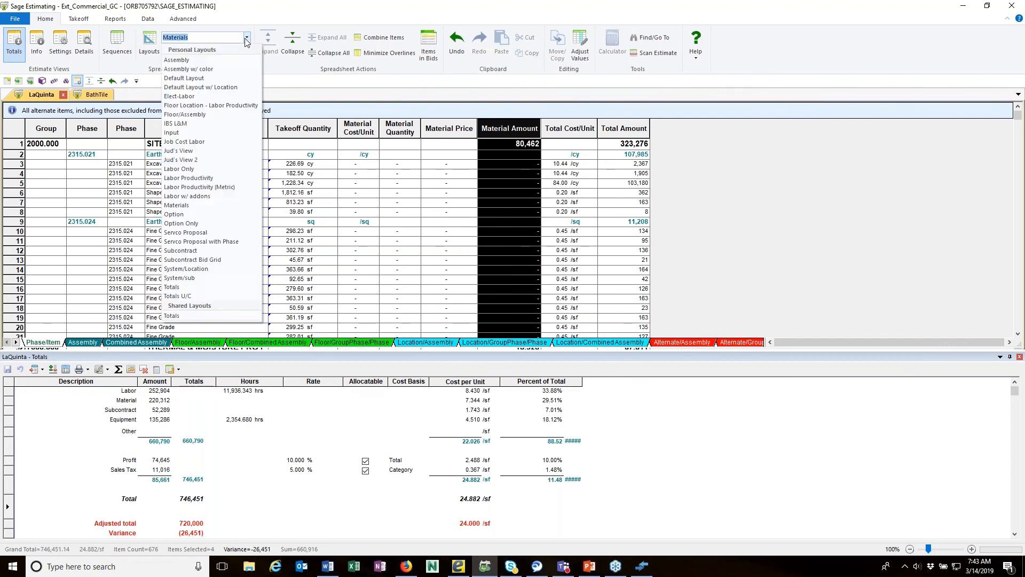
{"action": "left_click", "coordinate": [195, 178]}
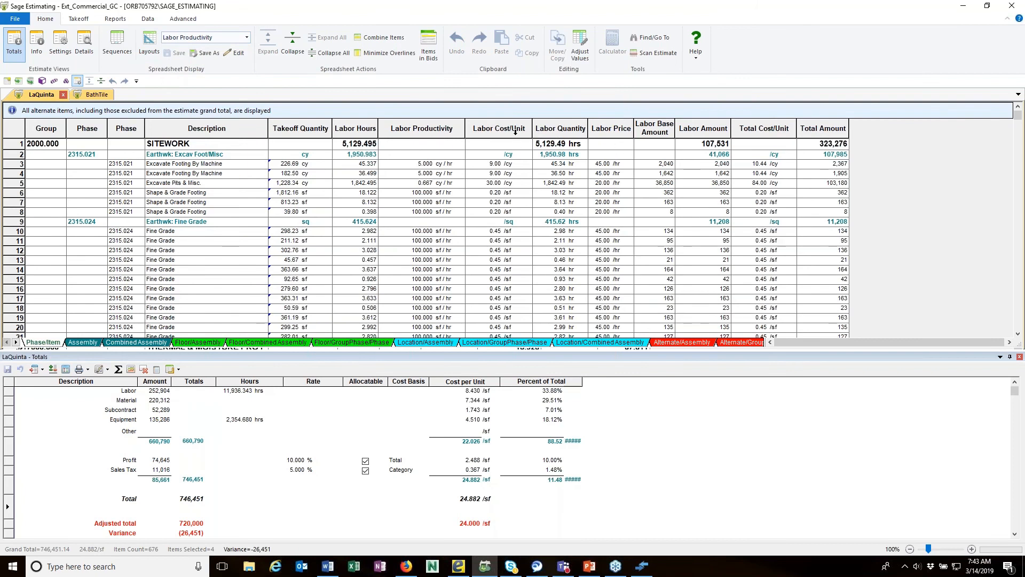
{"action": "left_click", "coordinate": [426, 166]}
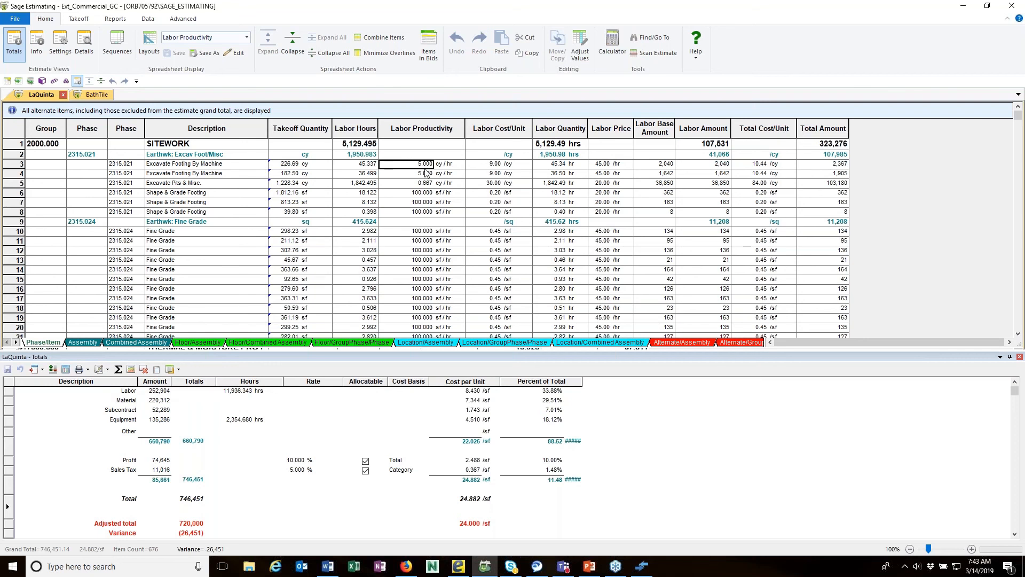
{"action": "type", "text": "6"}
{"action": "key", "text": "Return"}
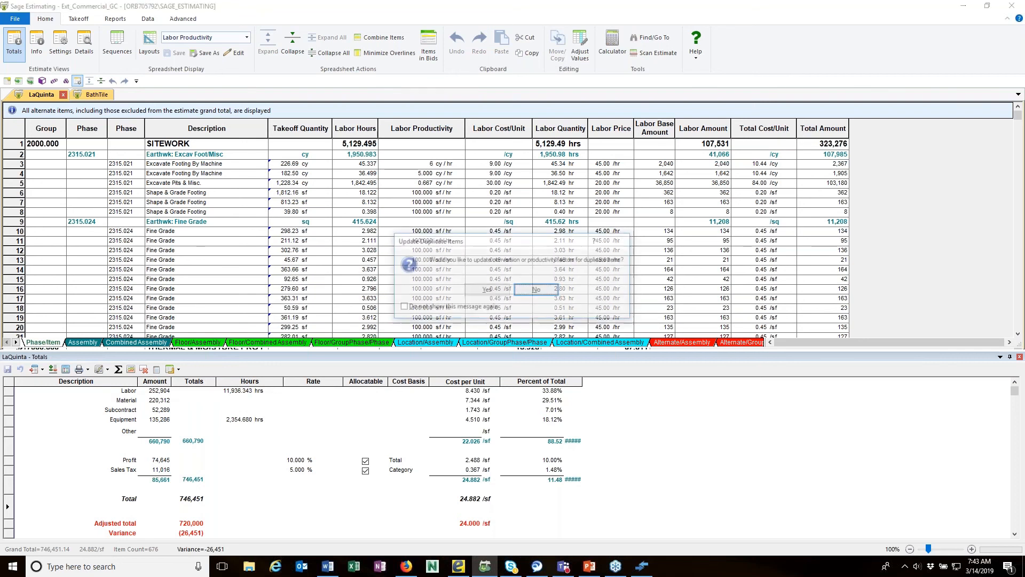
{"action": "left_click", "coordinate": [495, 290]}
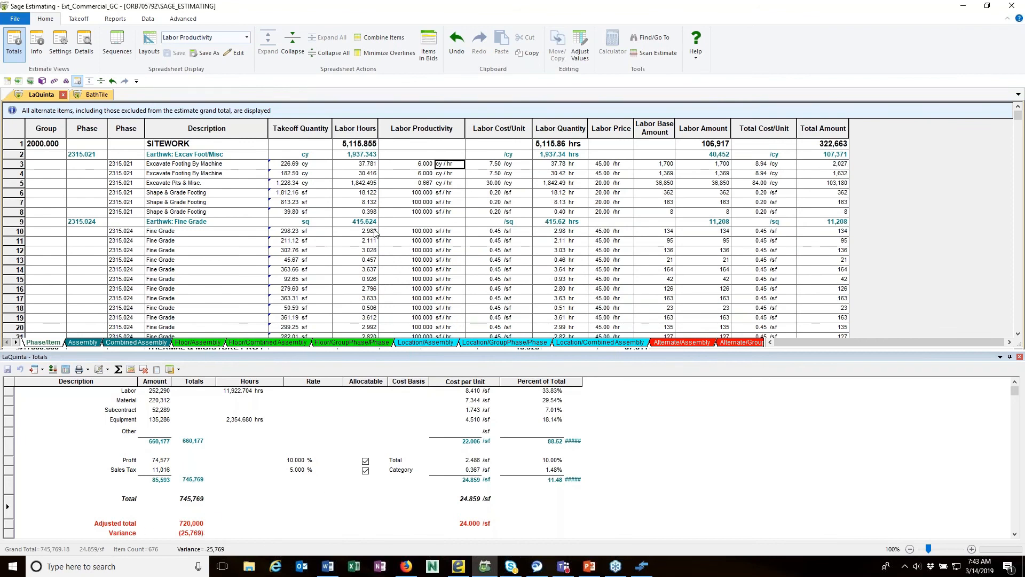
Step: Apply a column adjustment to Labor Amount that reduces the estimate's labor amounts
{"action": "left_click", "coordinate": [710, 130]}
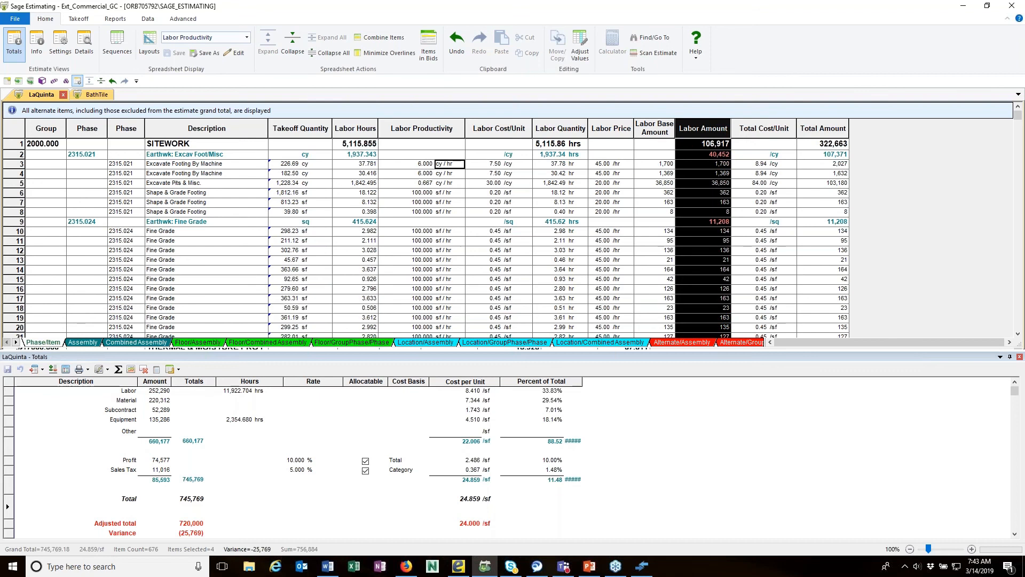
{"action": "right_click", "coordinate": [709, 123]}
{"action": "left_click", "coordinate": [749, 197]}
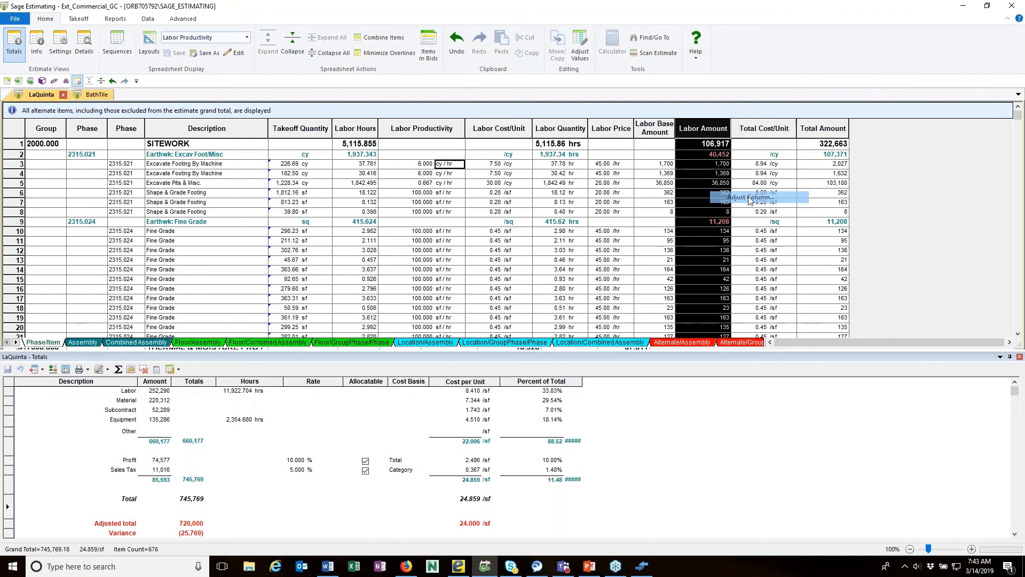
{"action": "left_click", "coordinate": [464, 246]}
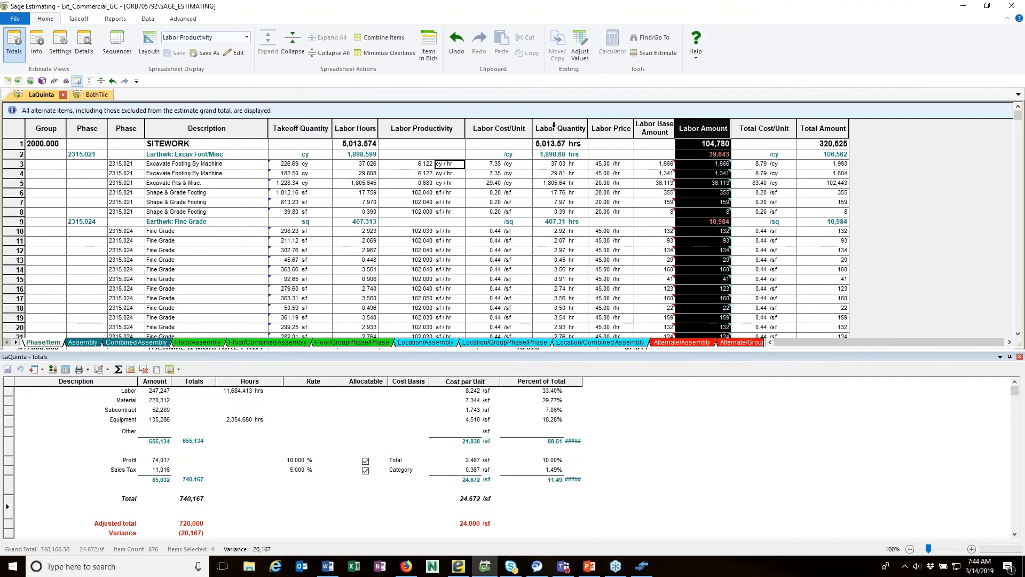
Step: Switch the spreadsheet to the Materials layout and adjust the Material Amount column by -5 percent
{"action": "left_click", "coordinate": [247, 38]}
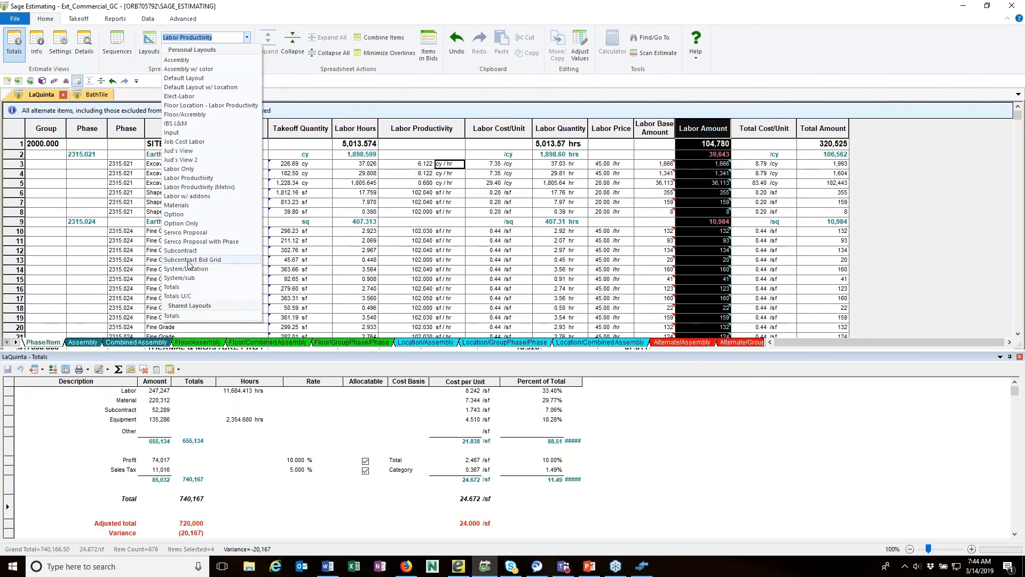
{"action": "left_click", "coordinate": [186, 205]}
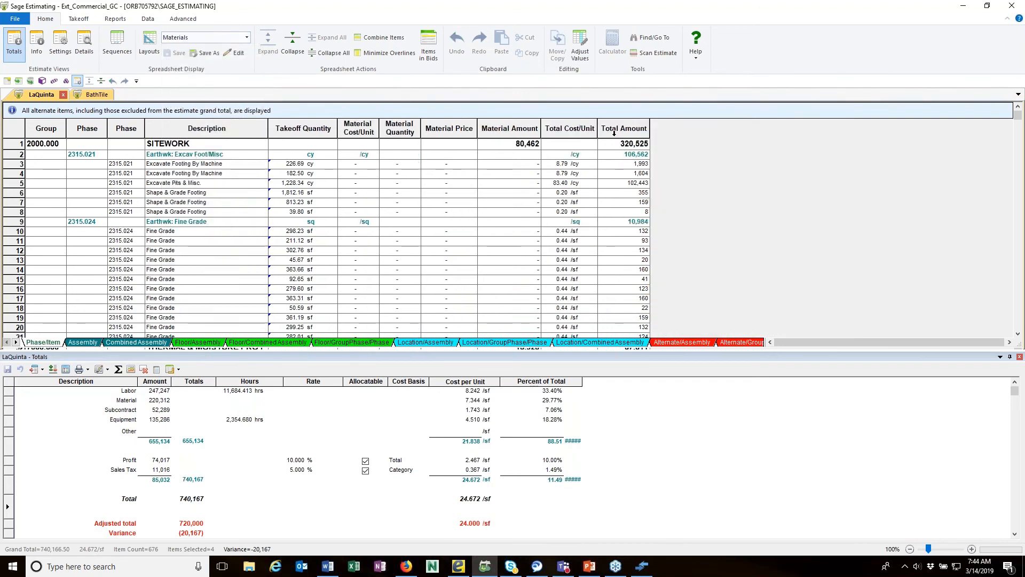
{"action": "left_click", "coordinate": [509, 133]}
{"action": "right_click", "coordinate": [514, 131]}
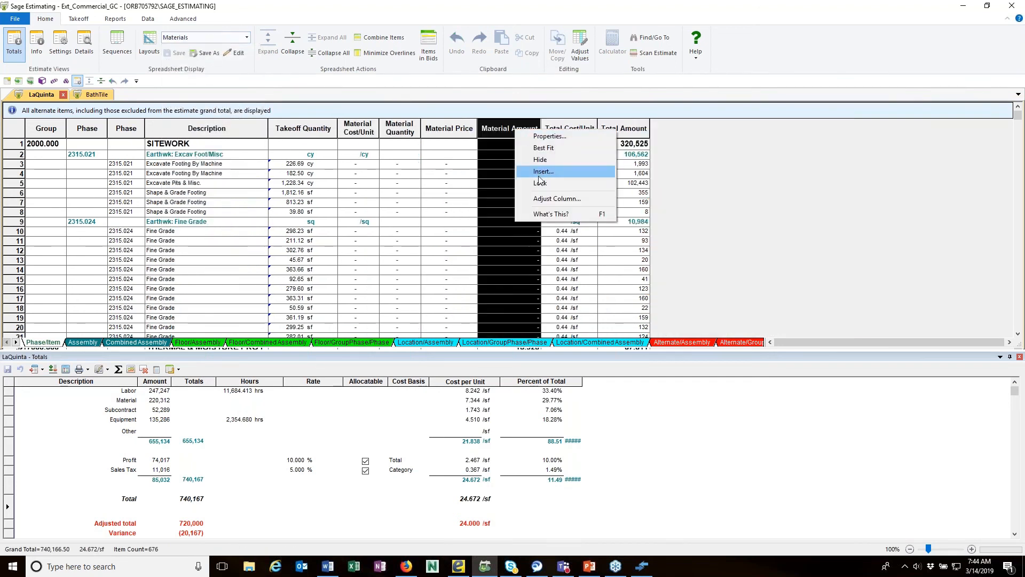
{"action": "left_click", "coordinate": [555, 197]}
{"action": "left_click", "coordinate": [462, 246]}
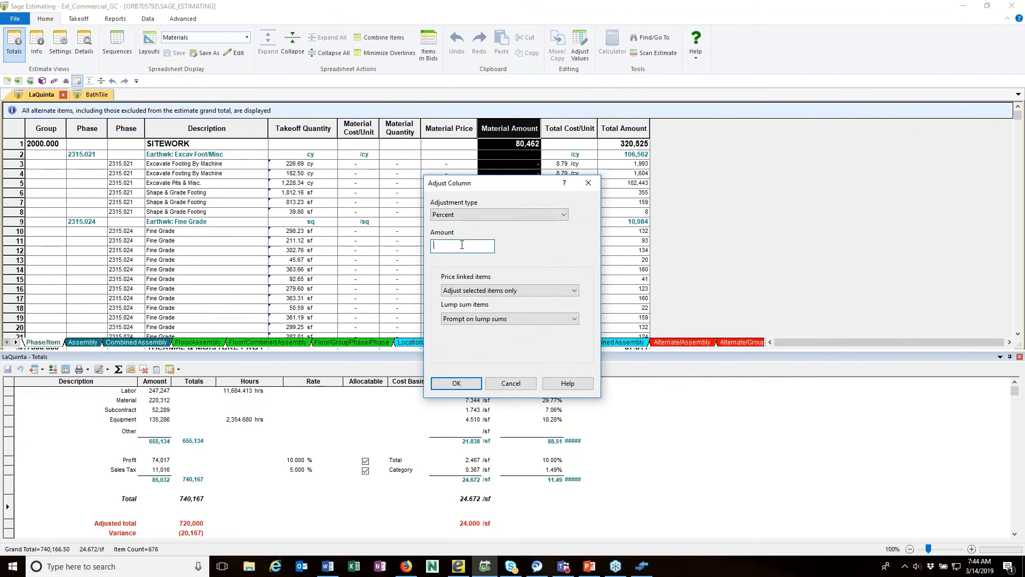
{"action": "type", "text": "-5"}
{"action": "left_click", "coordinate": [446, 384]}
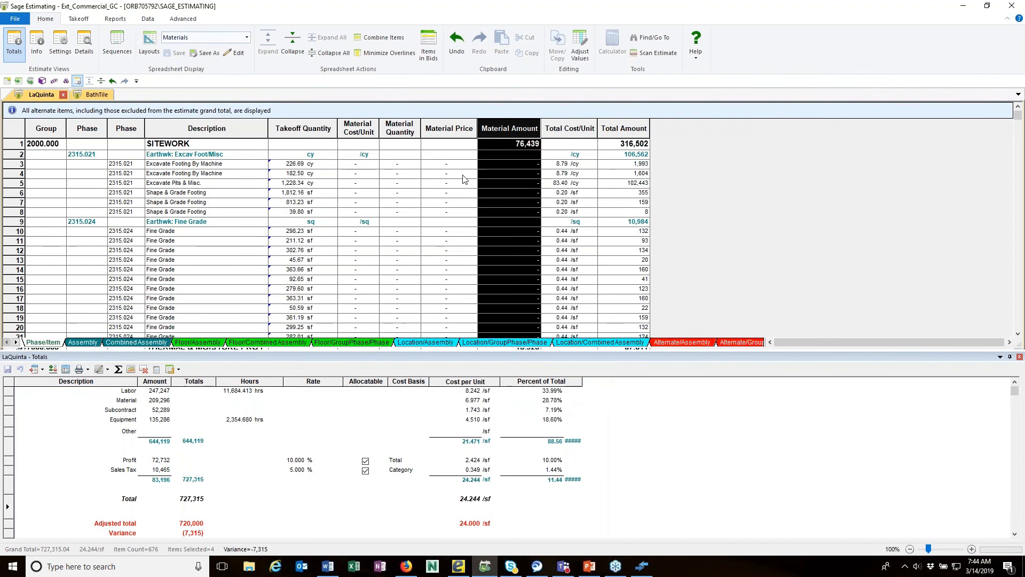
Step: Spread the remaining variance of -7,315.04 across the Total Amount column
{"action": "left_click", "coordinate": [624, 129]}
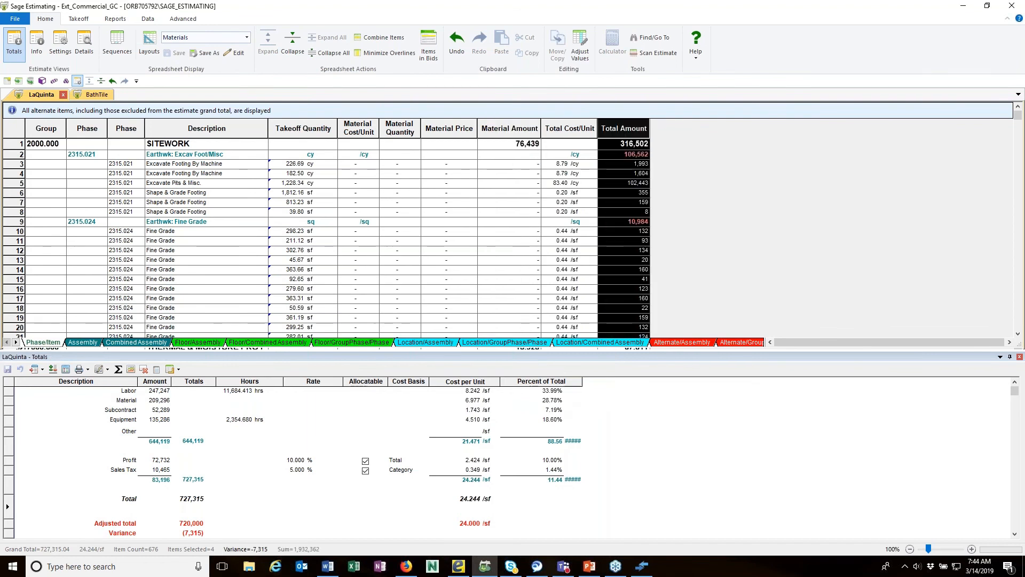
{"action": "right_click", "coordinate": [630, 128]}
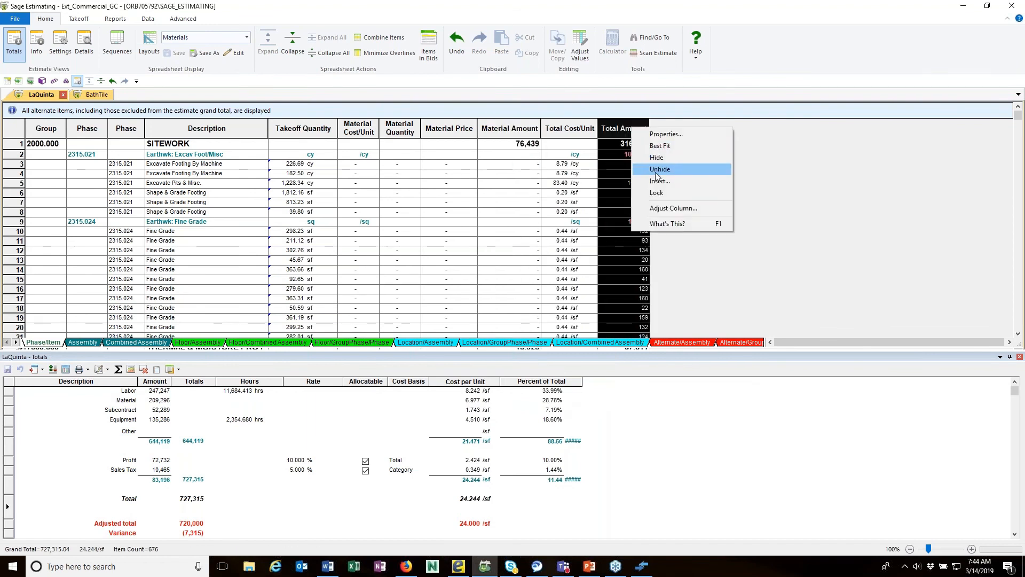
{"action": "left_click", "coordinate": [664, 208]}
{"action": "left_click", "coordinate": [569, 215]}
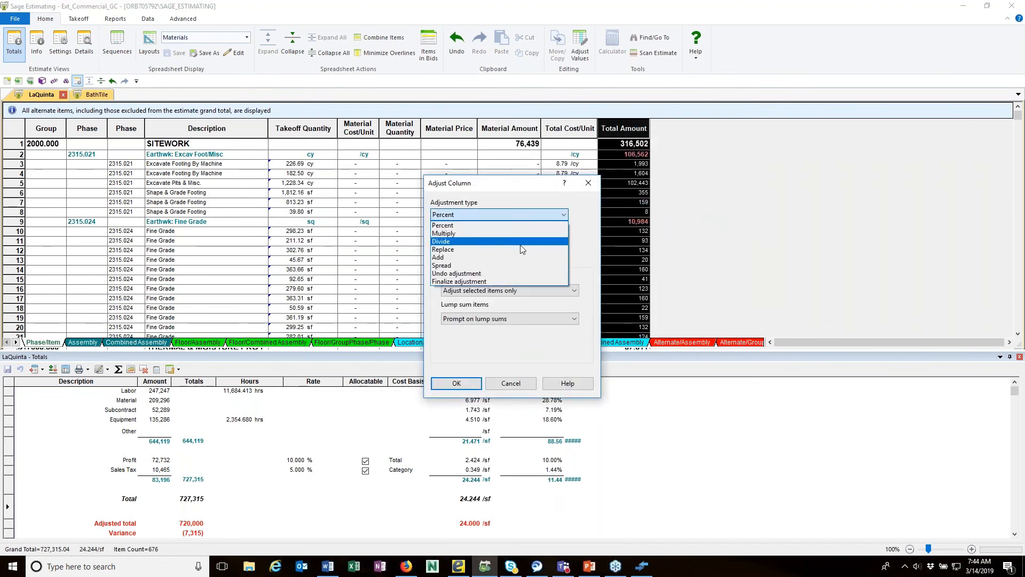
{"action": "left_click", "coordinate": [497, 265]}
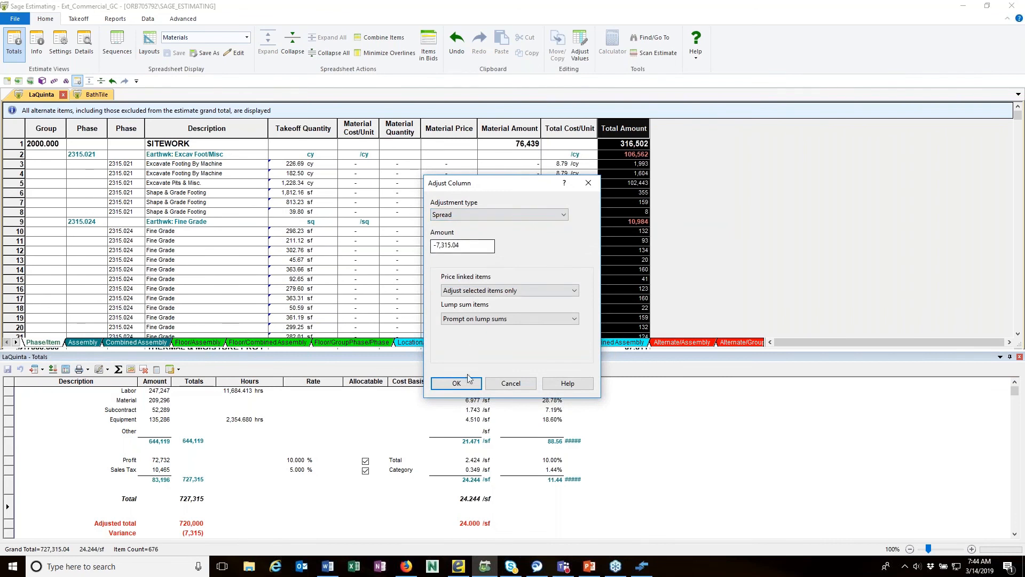
{"action": "left_click", "coordinate": [457, 383]}
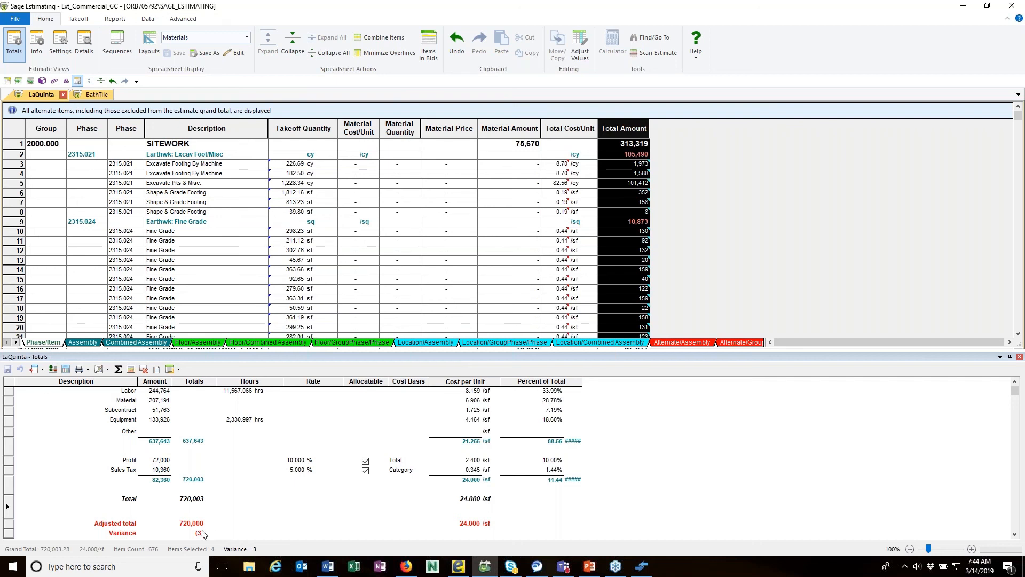
Step: Replace the estimate's totals page with the Servco totals page template, accepting that the job total variance is cleared
{"action": "left_click", "coordinate": [179, 371]}
{"action": "left_click", "coordinate": [179, 370]}
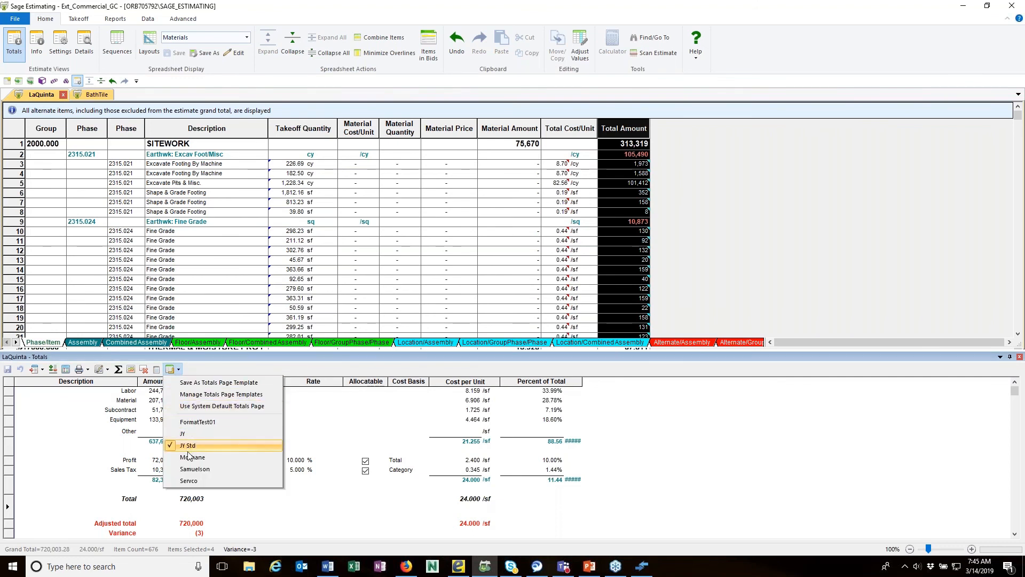
{"action": "left_click", "coordinate": [188, 481]}
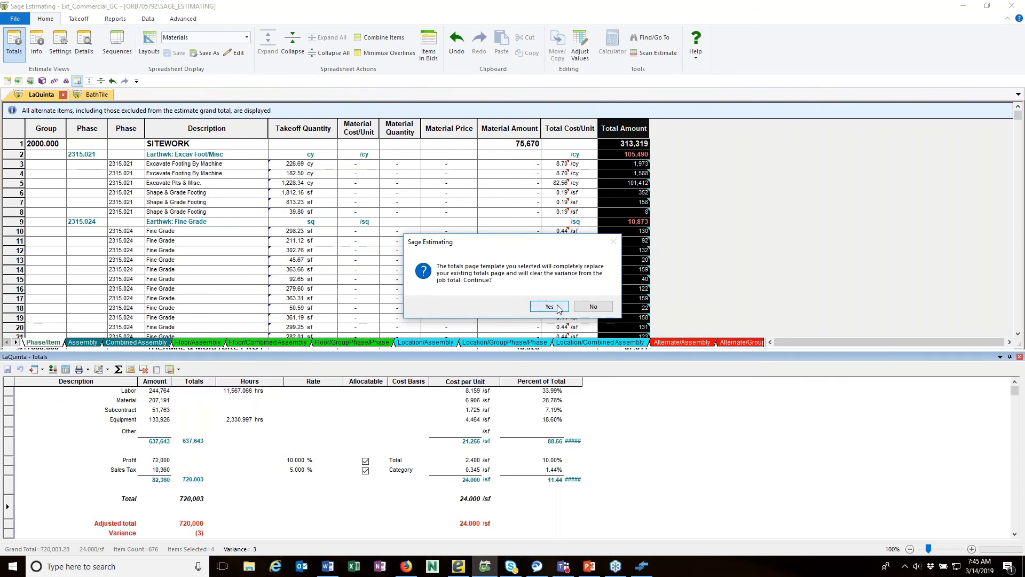
{"action": "left_click", "coordinate": [550, 306]}
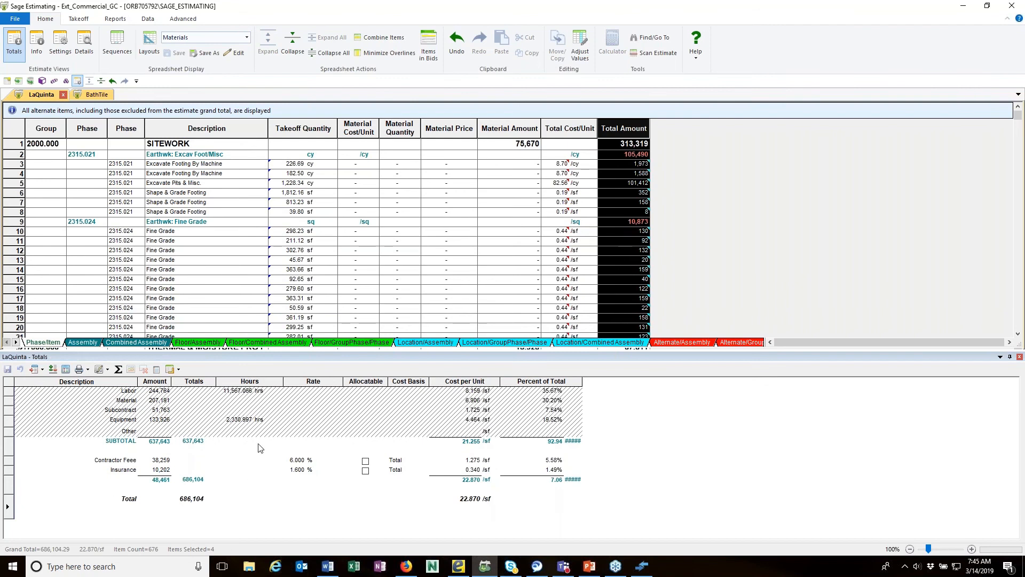
Step: Apply the McShane totals page template, and return the totals page to the Servco template
{"action": "left_click", "coordinate": [172, 369]}
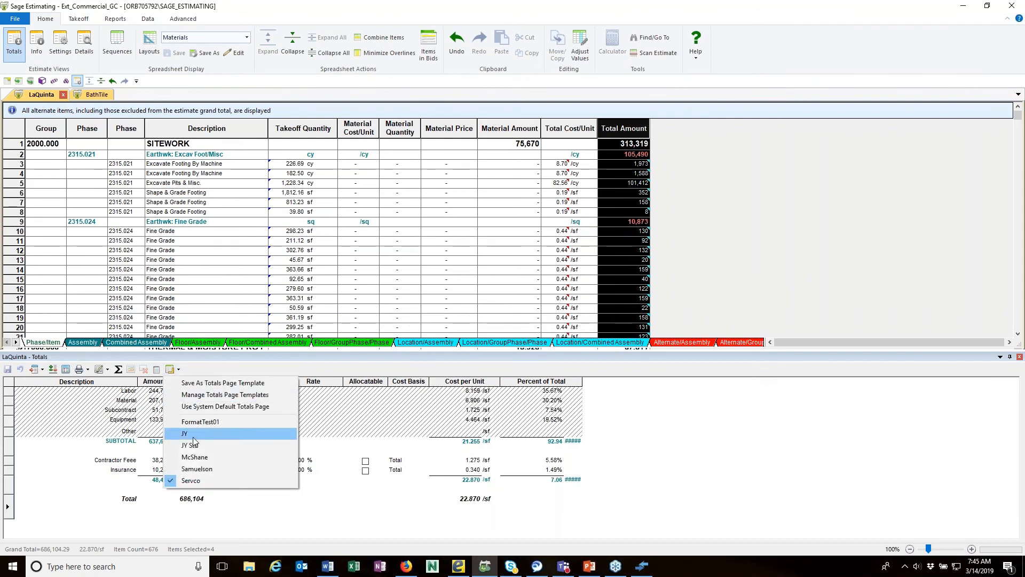
{"action": "left_click", "coordinate": [194, 457]}
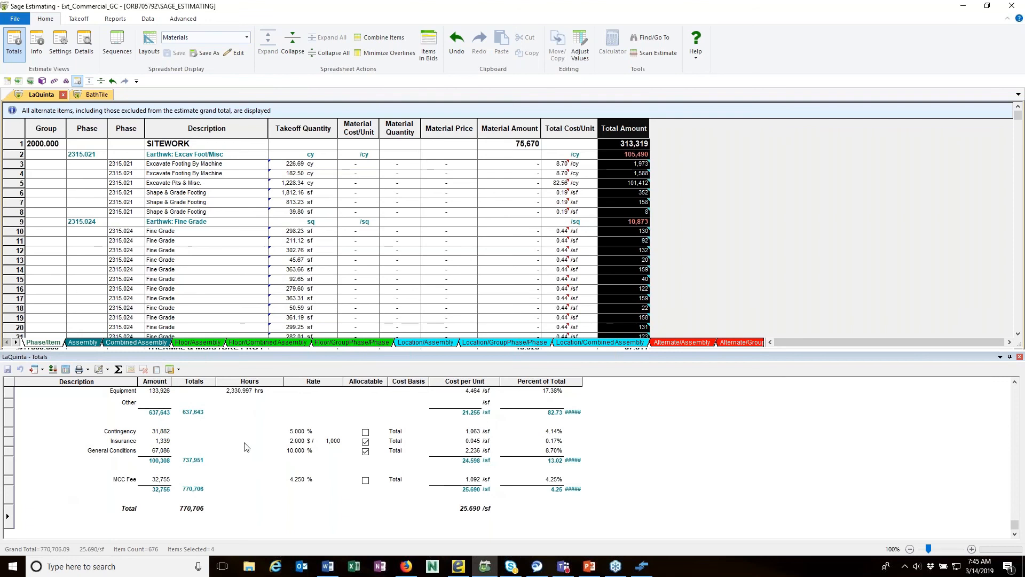
{"action": "left_click", "coordinate": [178, 370]}
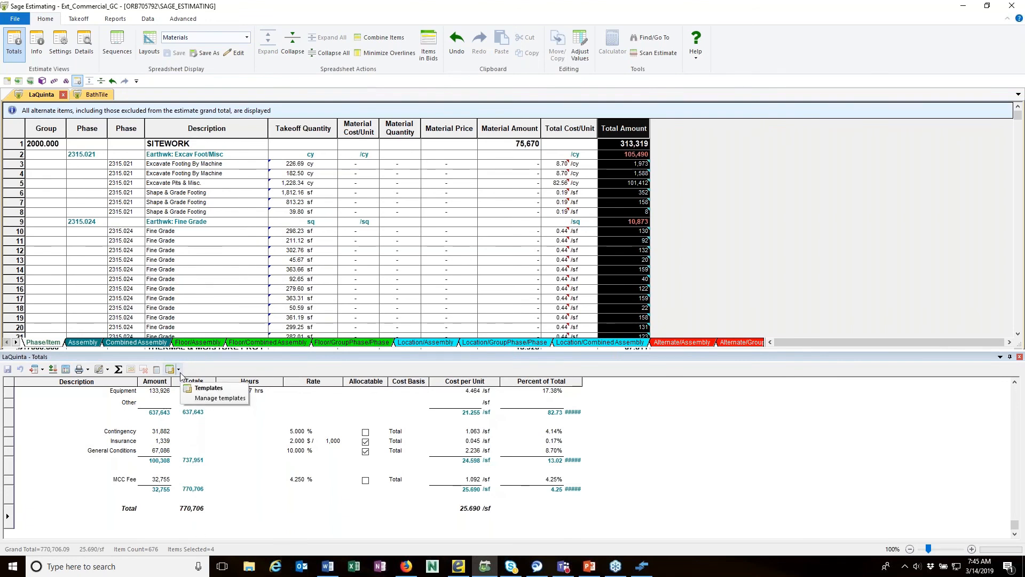
{"action": "left_click", "coordinate": [178, 369]}
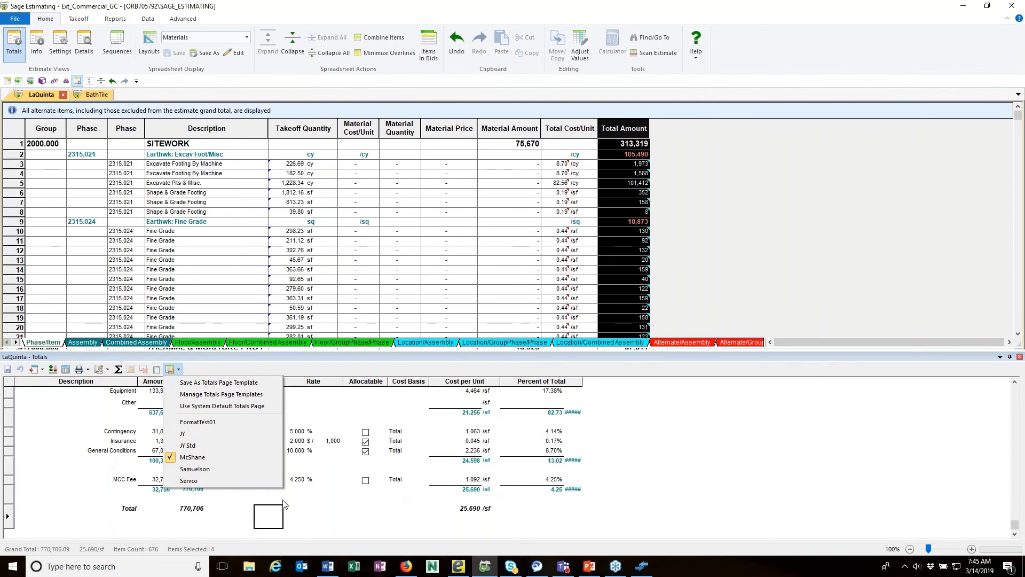
{"action": "left_click", "coordinate": [193, 480]}
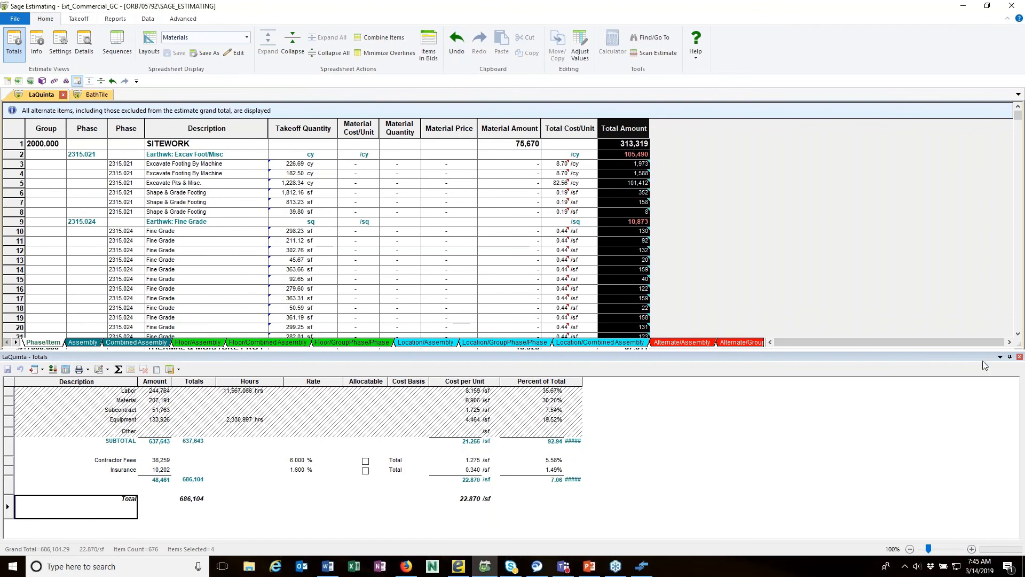
Step: Close the totals page and apply a Finalize adjustment to the Total Amount column
{"action": "left_click", "coordinate": [1020, 358]}
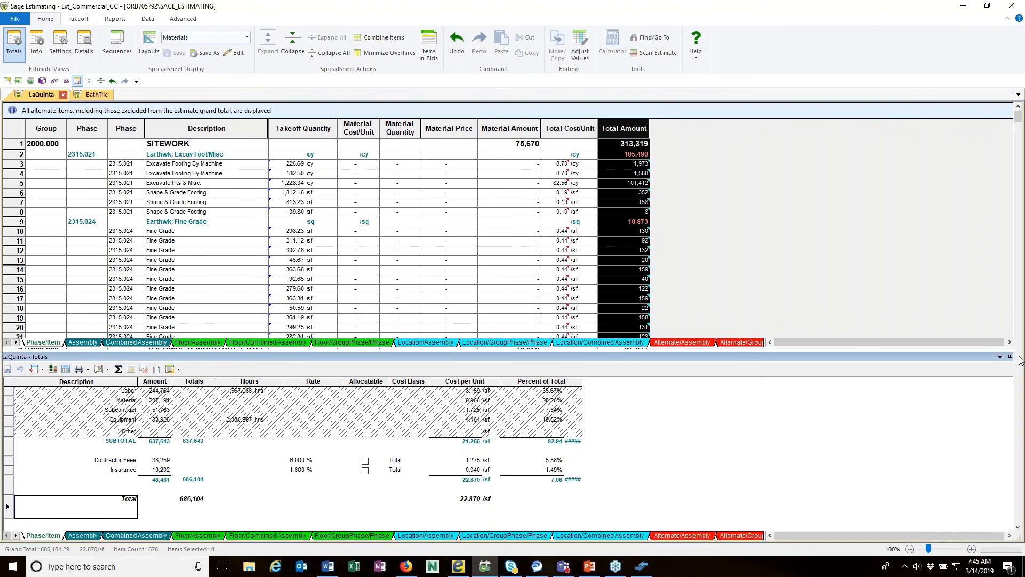
{"action": "right_click", "coordinate": [622, 127]}
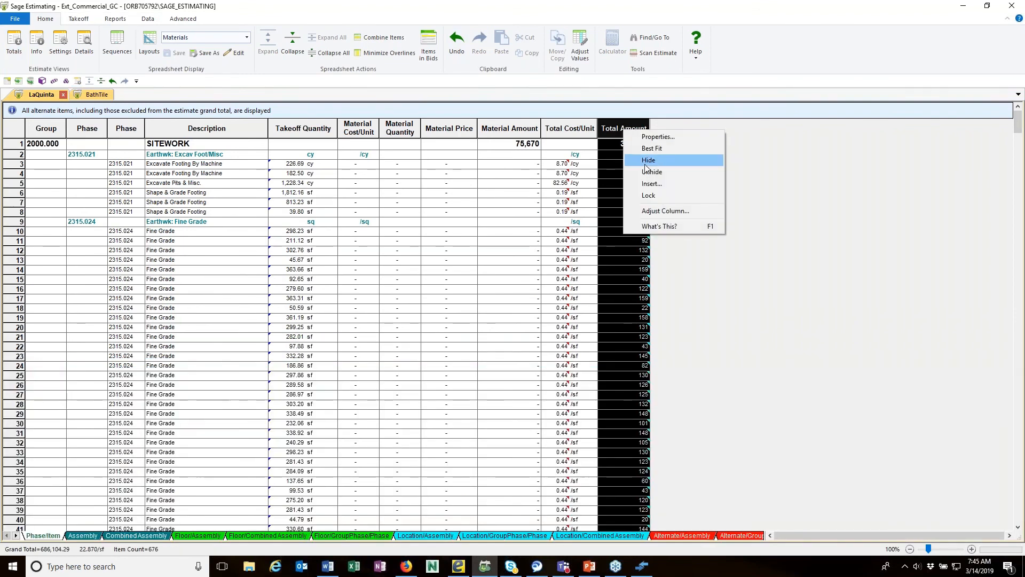
{"action": "left_click", "coordinate": [653, 212]}
{"action": "left_click", "coordinate": [560, 214]}
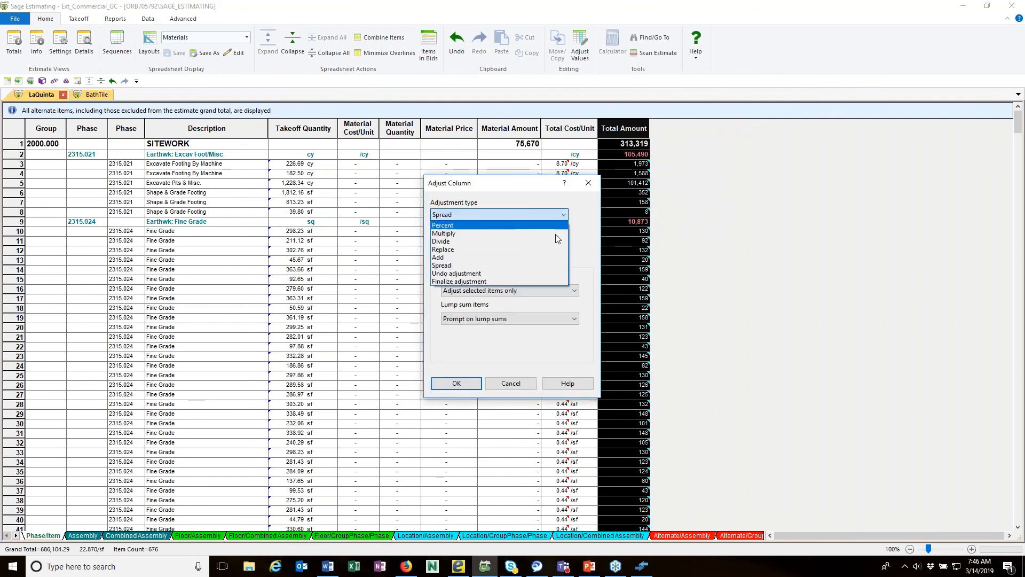
{"action": "left_click", "coordinate": [483, 281]}
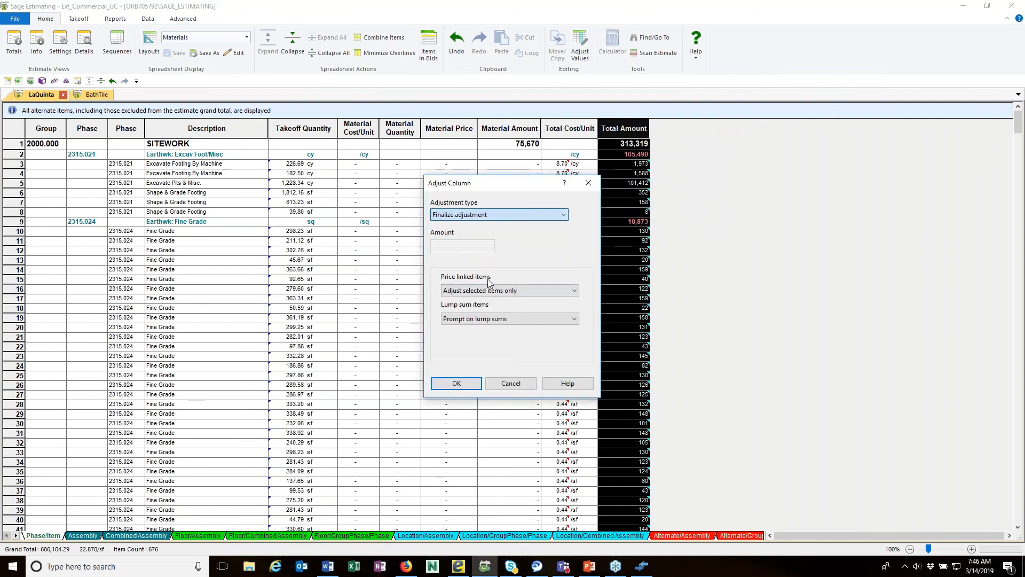
{"action": "left_click", "coordinate": [469, 385]}
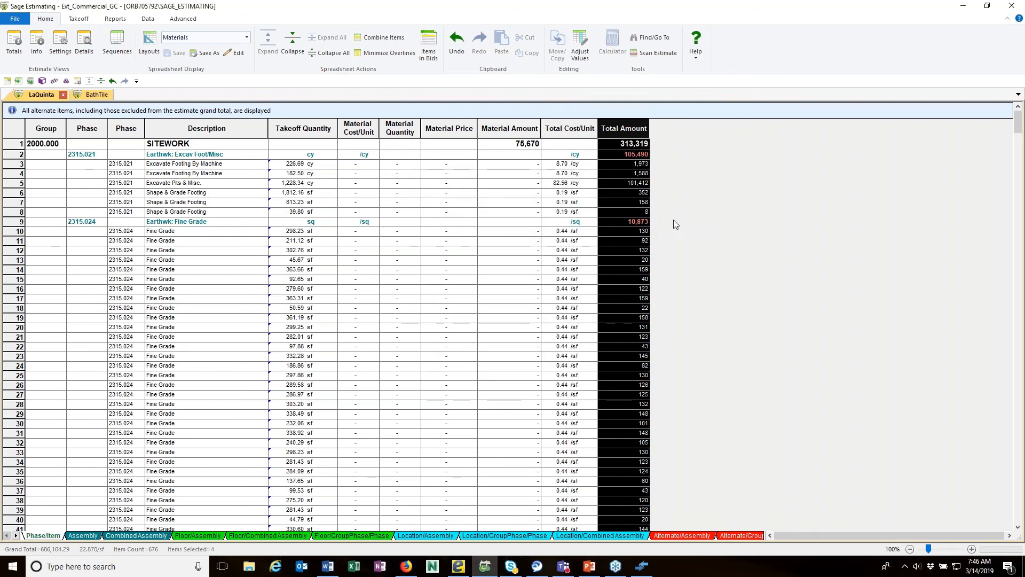
{"action": "left_click", "coordinate": [630, 155]}
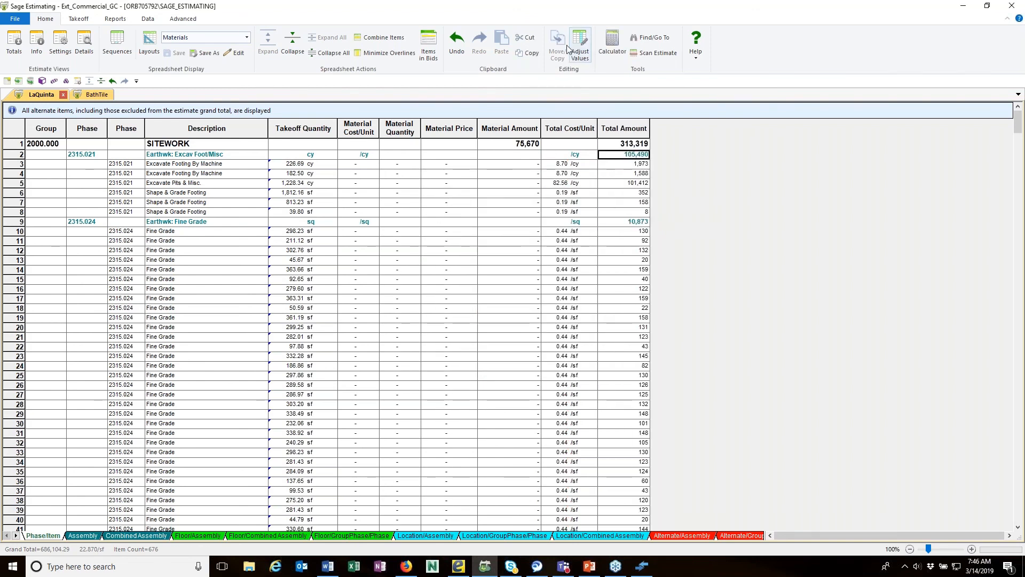
Step: Insert the Update DB column after the first Phase column of the spreadsheet
{"action": "left_click", "coordinate": [82, 23]}
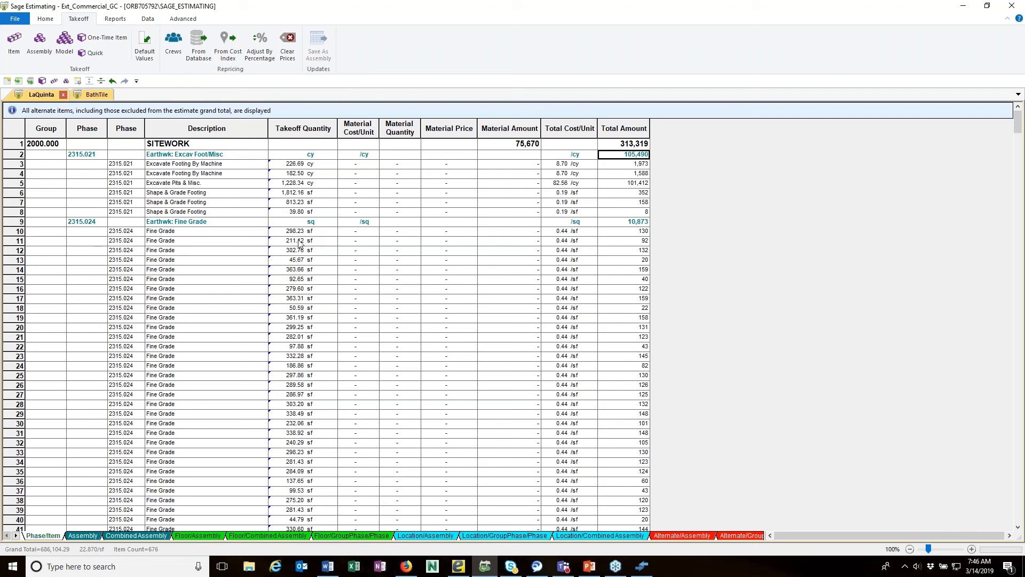
{"action": "right_click", "coordinate": [95, 131]}
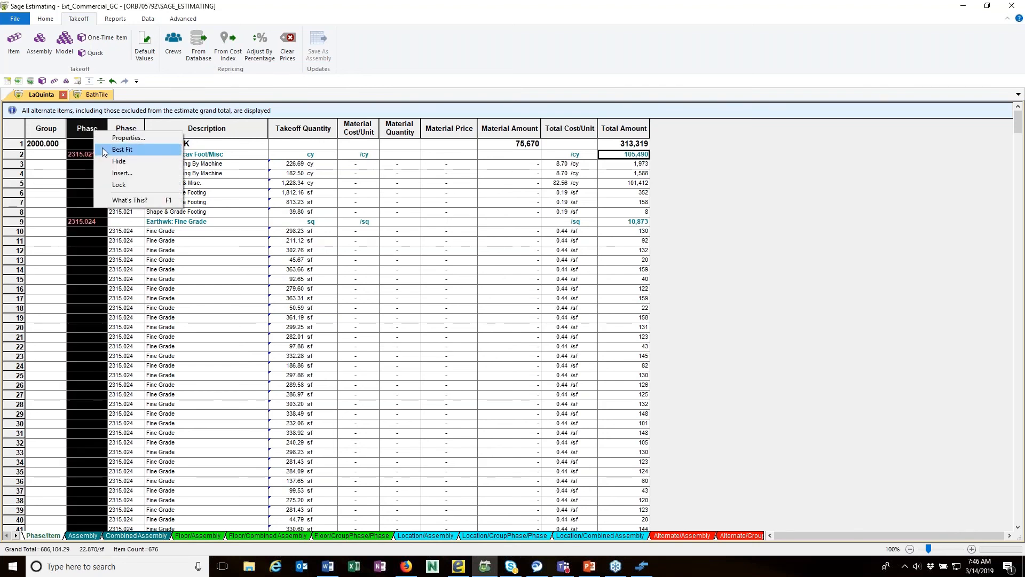
{"action": "left_click", "coordinate": [127, 174]}
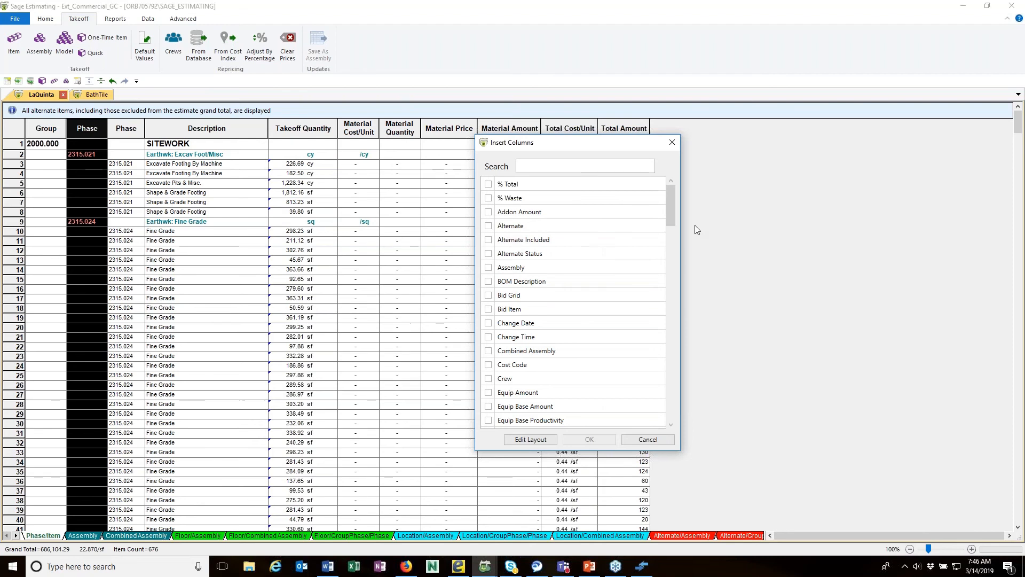
{"action": "left_click_drag", "start_coordinate": [673, 192], "coordinate": [678, 406]}
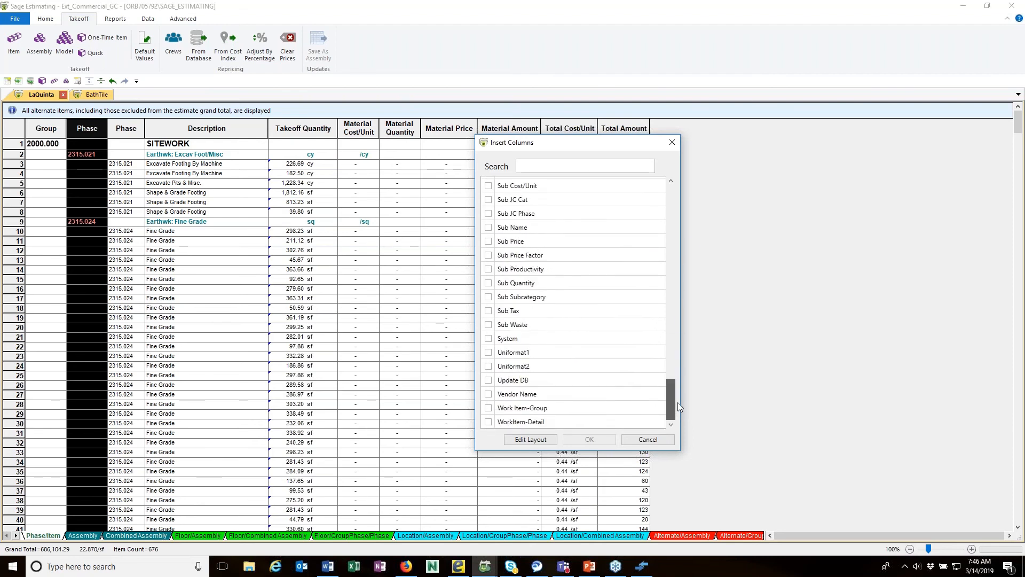
{"action": "left_click", "coordinate": [489, 380]}
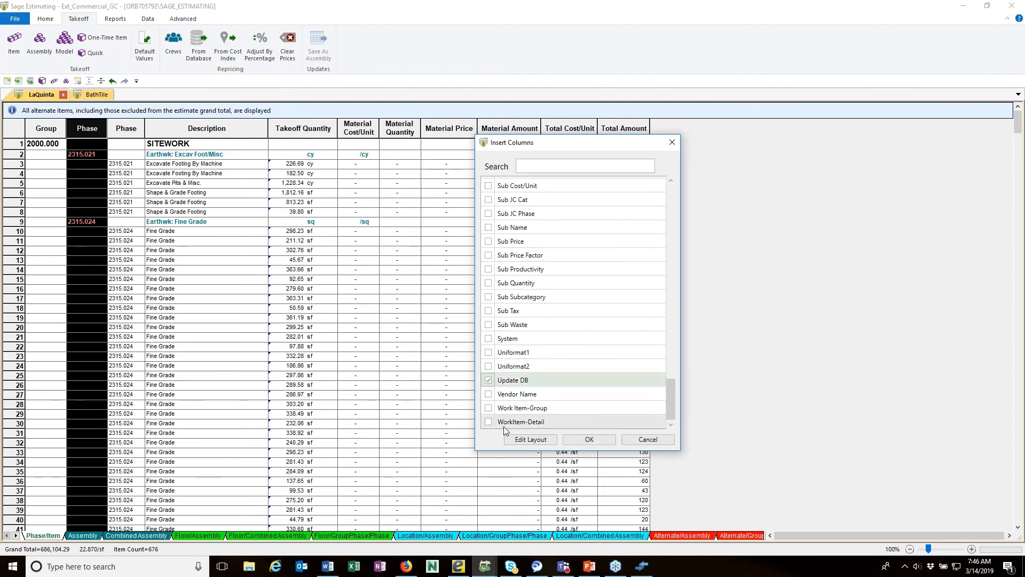
{"action": "left_click", "coordinate": [591, 439]}
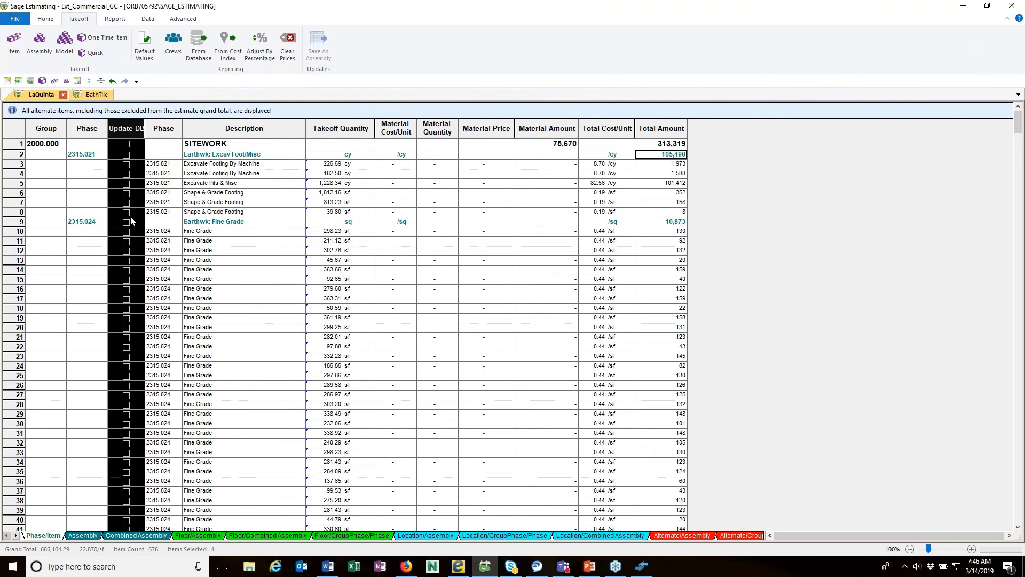
Step: Mark Update DB for the first Fine Grade item in row 10 and the Sand Fill @ Slab item in row 76
{"action": "left_click", "coordinate": [132, 220]}
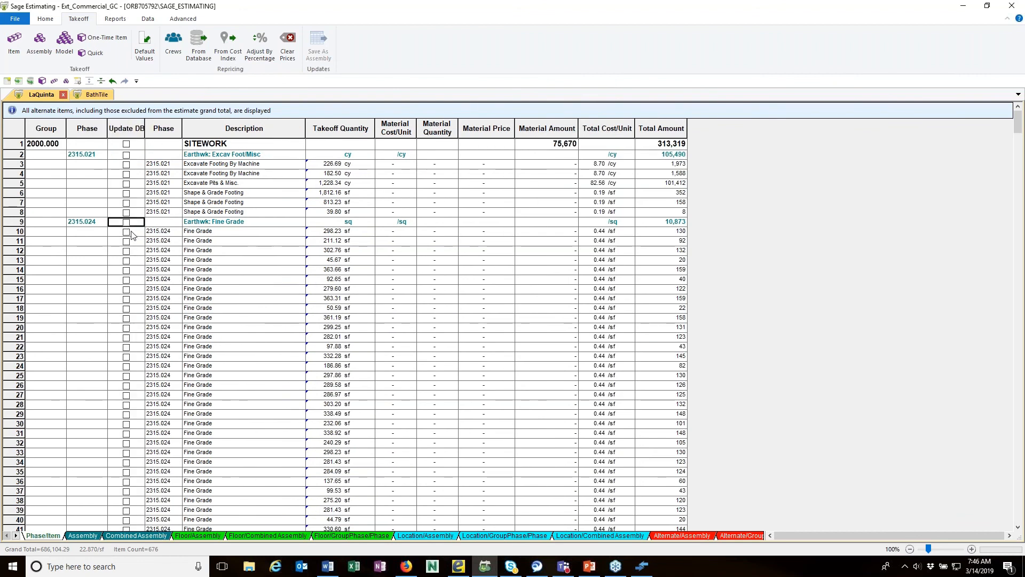
{"action": "left_click", "coordinate": [126, 232]}
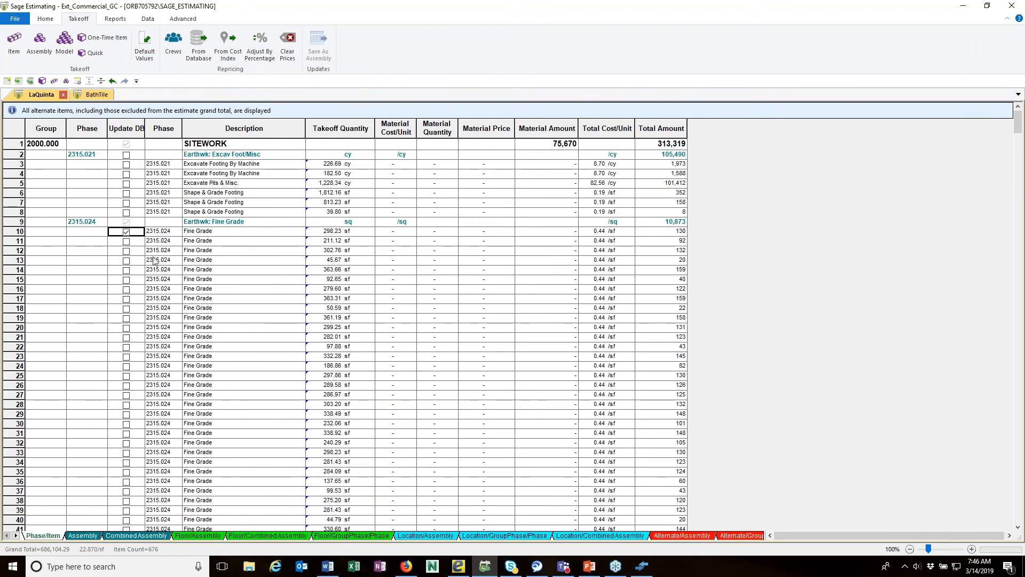
{"action": "scroll", "coordinate": [153, 264], "scroll_direction": "down", "scroll_amount": 1}
{"action": "scroll", "coordinate": [153, 265], "scroll_direction": "down", "scroll_amount": 17}
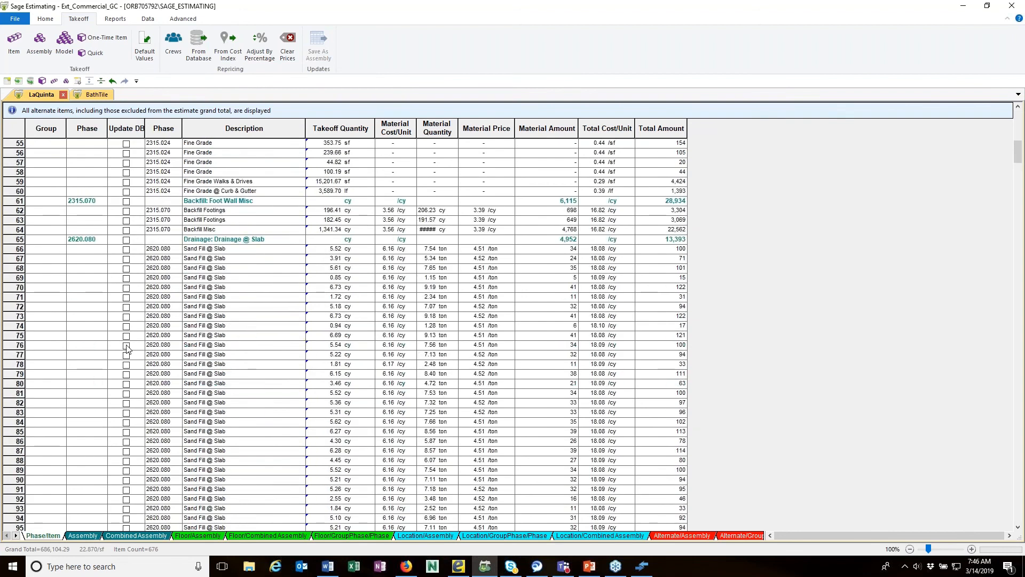
{"action": "left_click", "coordinate": [127, 346]}
{"action": "left_click", "coordinate": [126, 346]}
{"action": "right_click", "coordinate": [131, 190]}
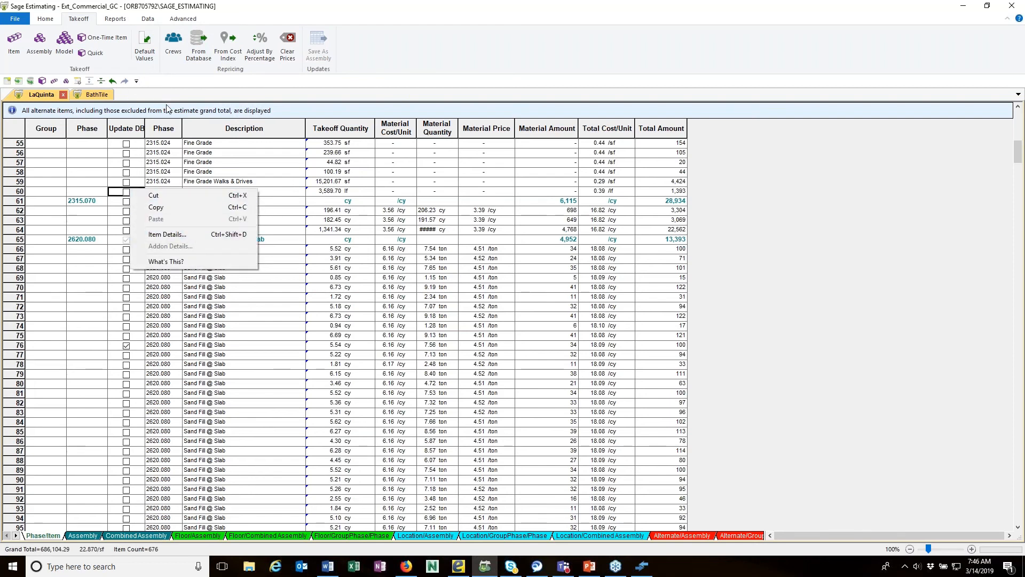
{"action": "left_click", "coordinate": [408, 53]}
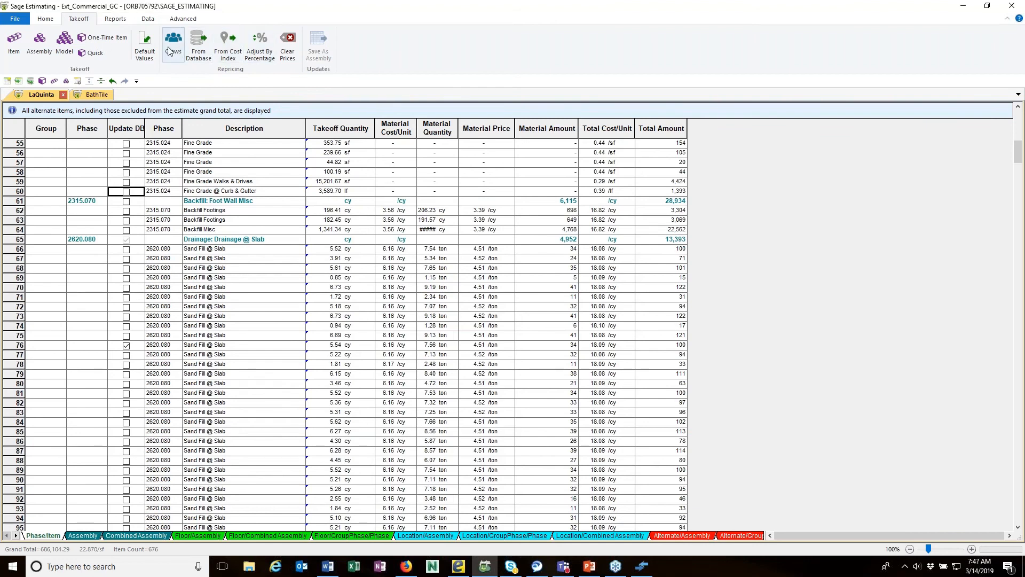
Step: View the options for repricing the estimate from the database, and close them without repricing
{"action": "left_click", "coordinate": [198, 52]}
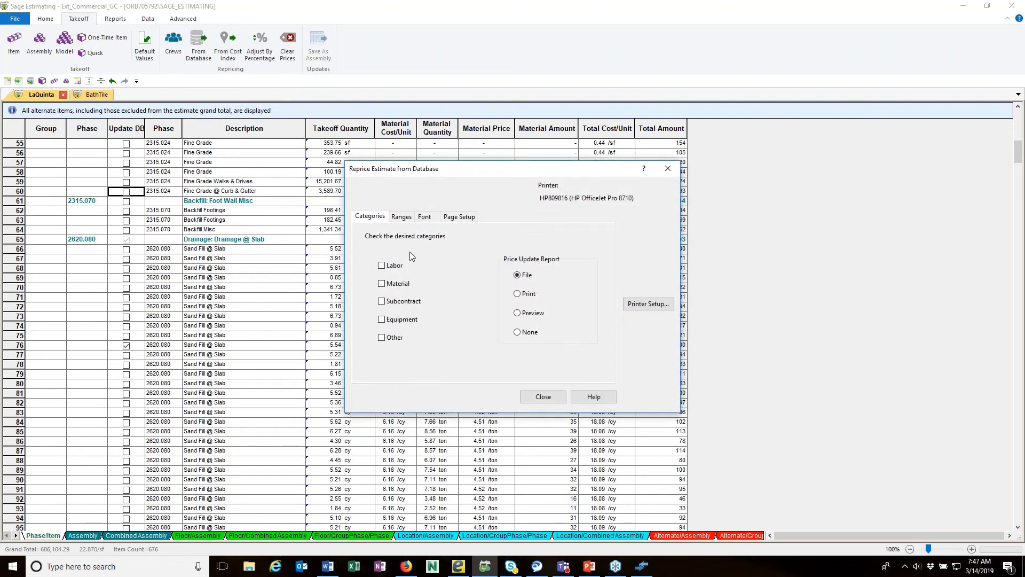
{"action": "left_click", "coordinate": [543, 397]}
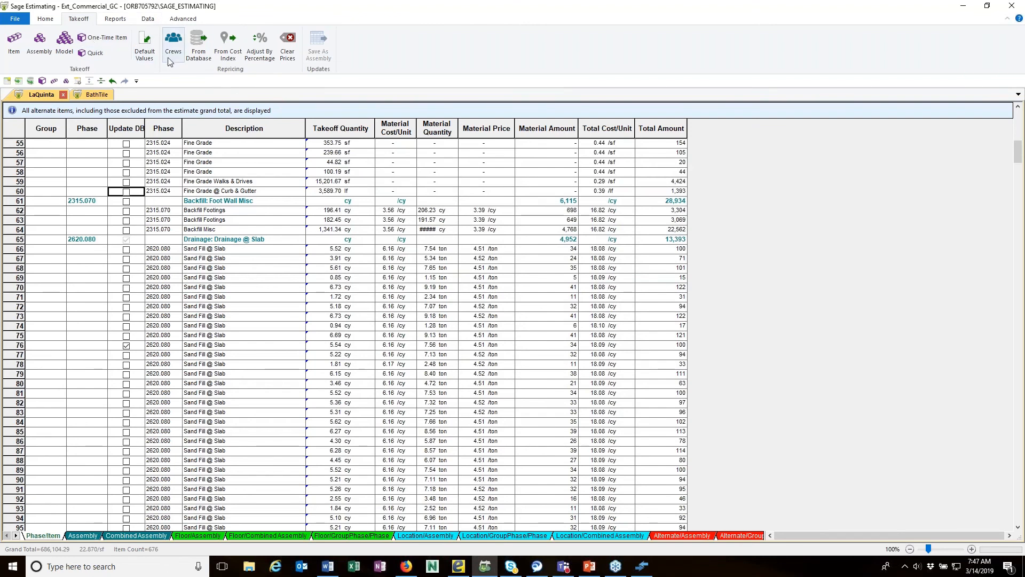
{"action": "scroll", "coordinate": [129, 167], "scroll_direction": "up", "scroll_amount": 15}
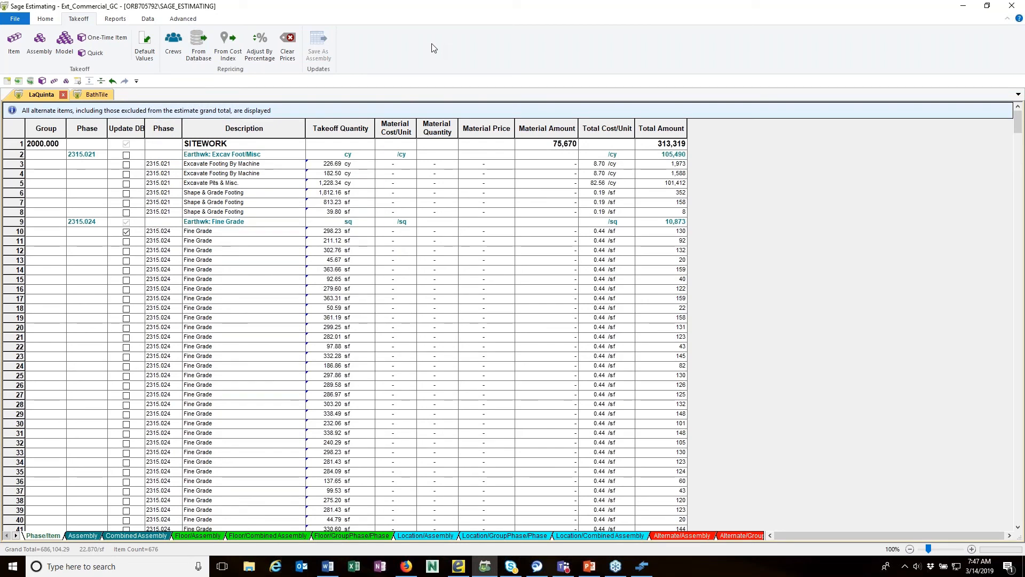
Step: Collapse the Phase/Item spreadsheet to its group and phase rows
{"action": "left_click", "coordinate": [115, 20]}
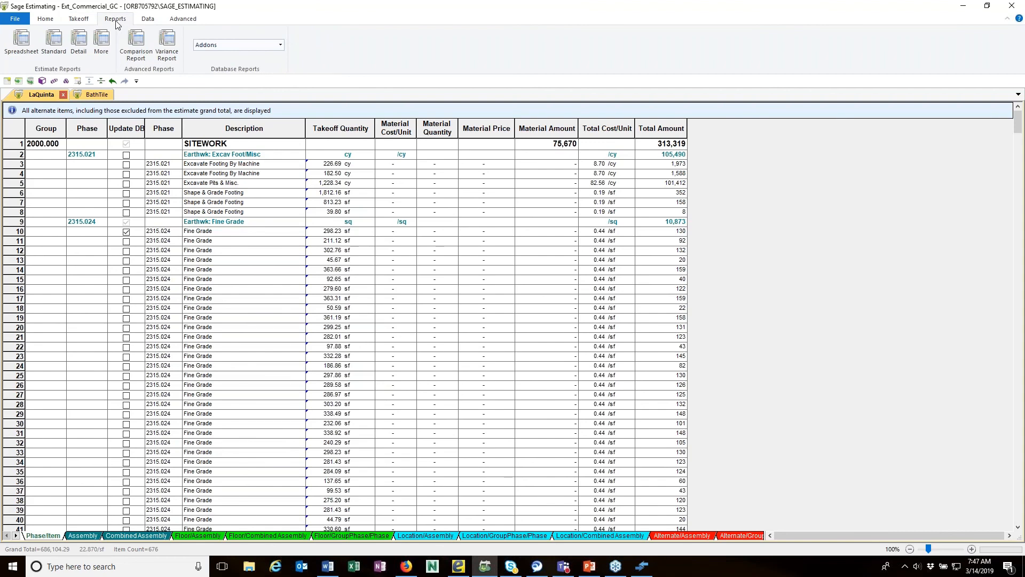
{"action": "left_click", "coordinate": [49, 47]}
{"action": "left_click", "coordinate": [53, 20]}
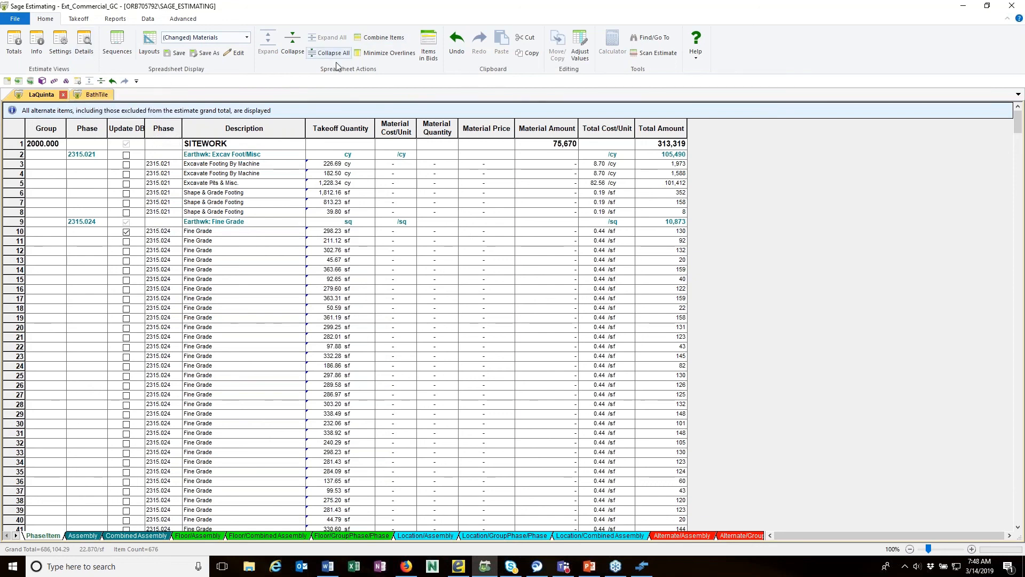
{"action": "left_click", "coordinate": [293, 43]}
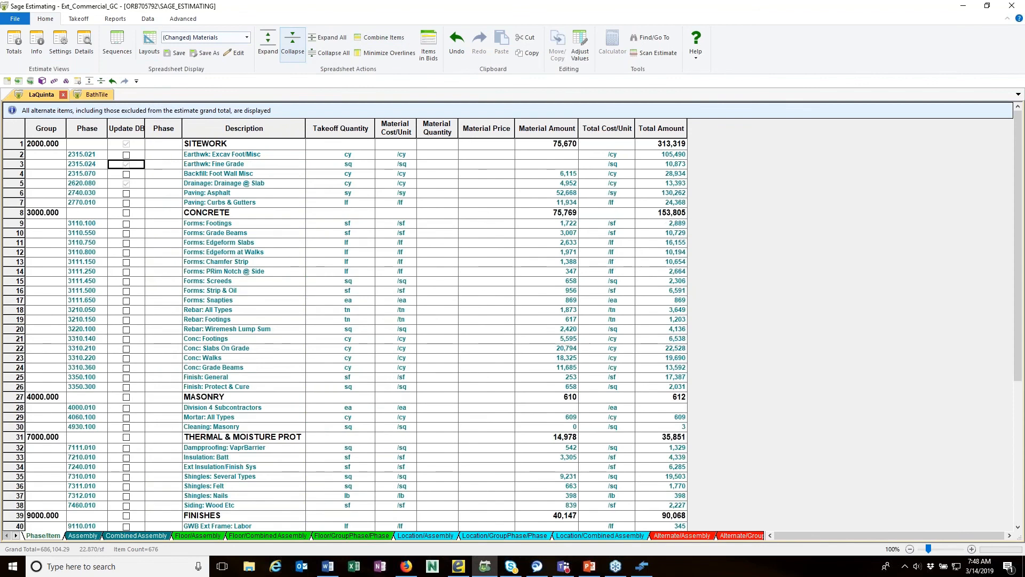
Step: Set up a Spreadsheet report with the JY Std layout, and prefill its options from the current spreadsheet
{"action": "left_click", "coordinate": [115, 20]}
{"action": "left_click", "coordinate": [21, 42]}
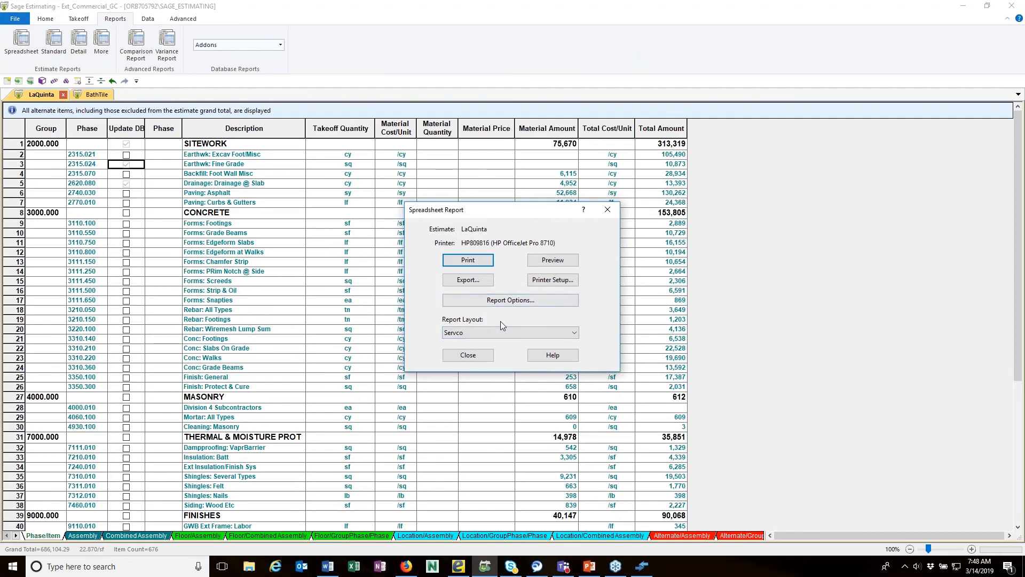
{"action": "left_click", "coordinate": [576, 333]}
{"action": "left_click", "coordinate": [532, 352]}
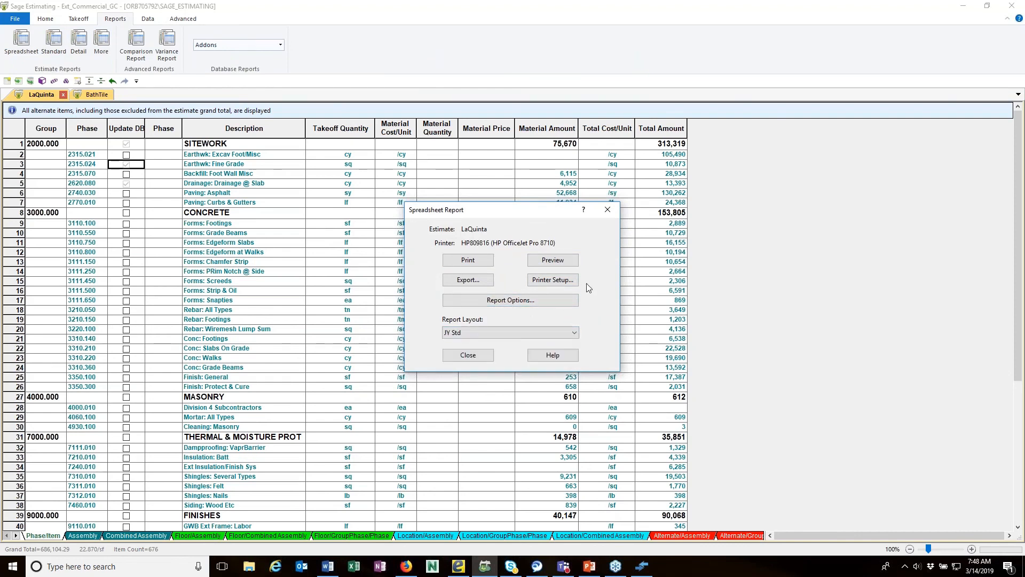
{"action": "left_click", "coordinate": [531, 301]}
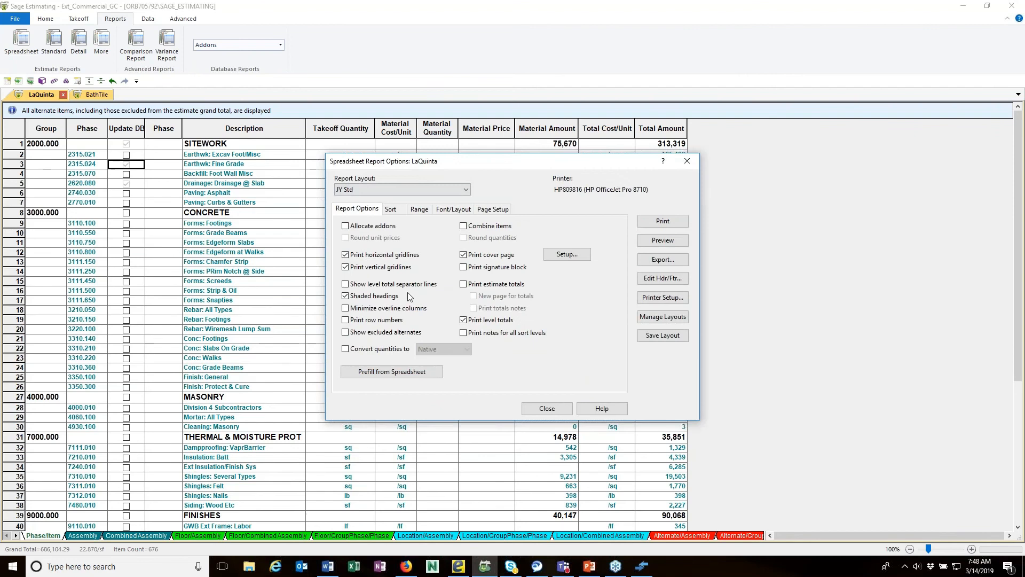
{"action": "left_click", "coordinate": [393, 372]}
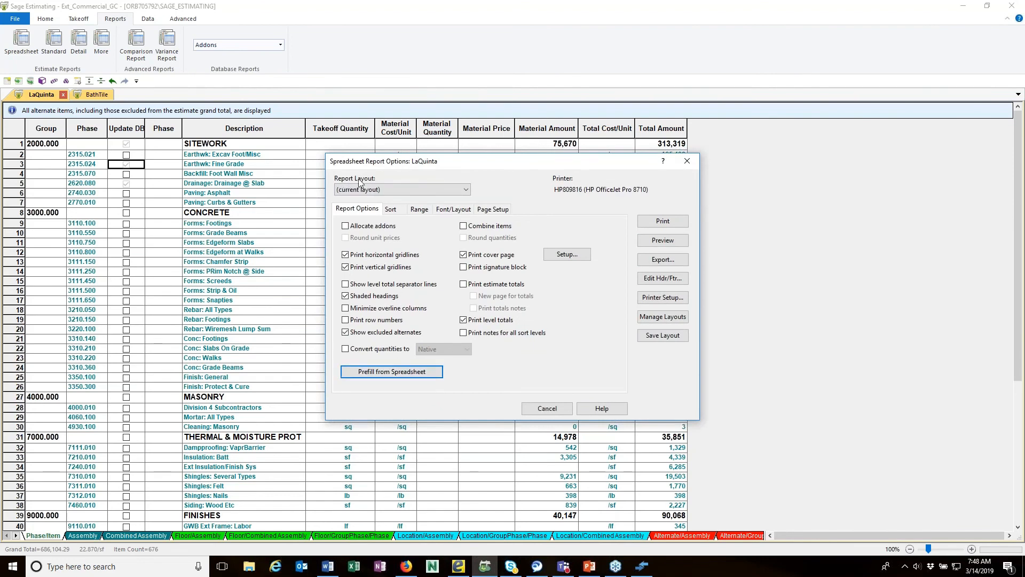
Step: Check the report's page setup and preview its cover and second page
{"action": "left_click", "coordinate": [493, 209]}
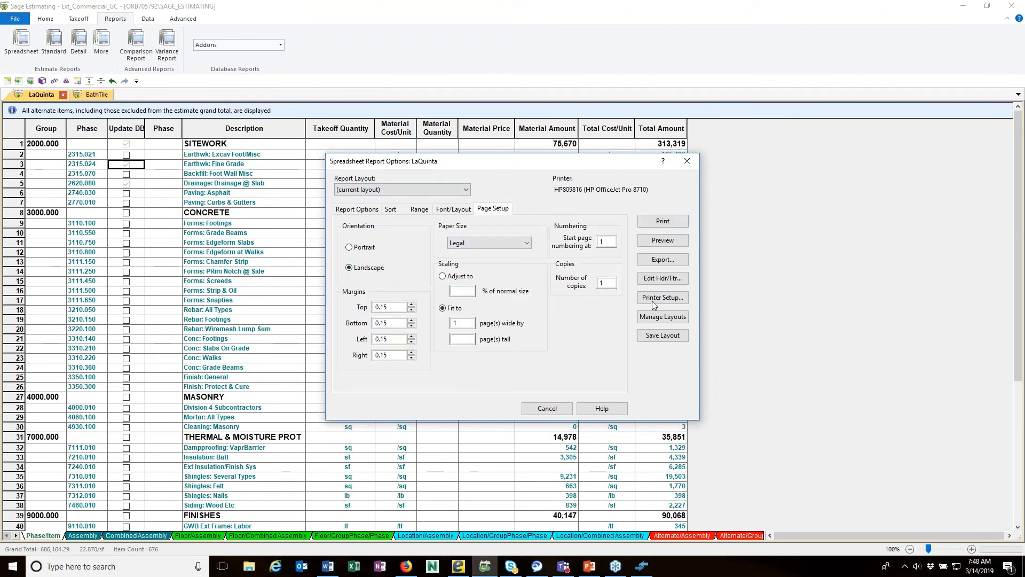
{"action": "left_click", "coordinate": [663, 241]}
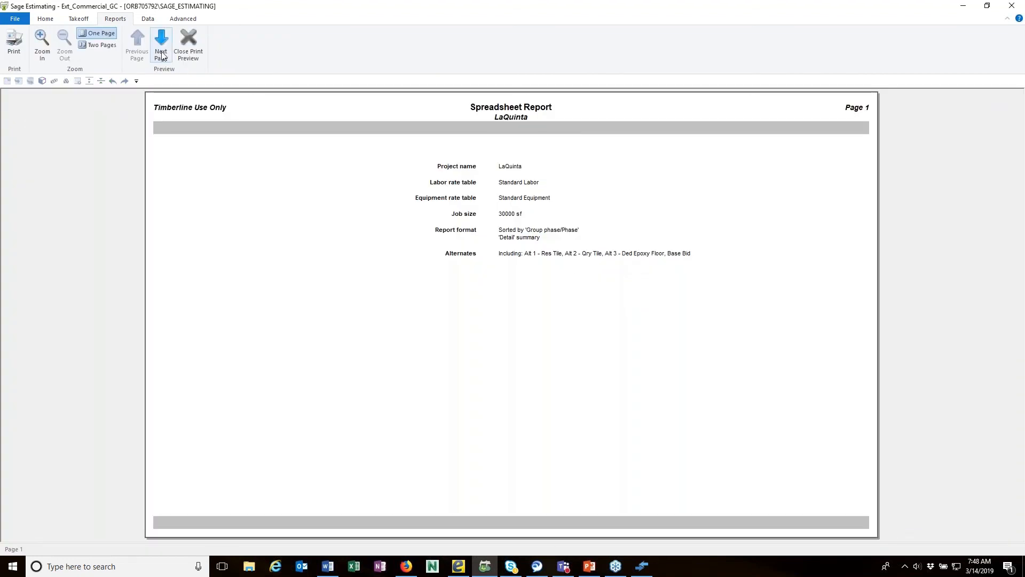
{"action": "left_click", "coordinate": [161, 48]}
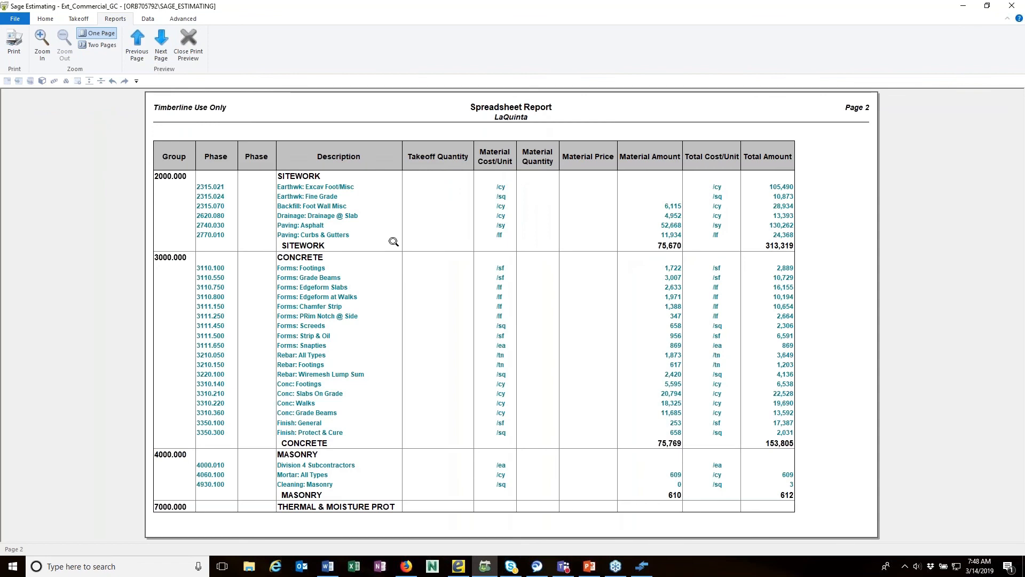
{"action": "left_click", "coordinate": [183, 49]}
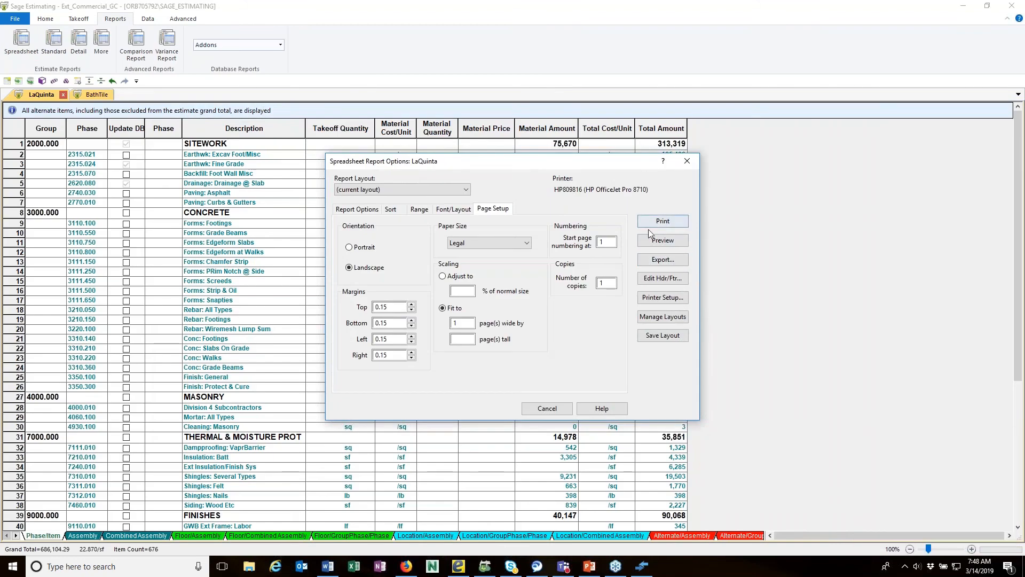
{"action": "left_click", "coordinate": [669, 263]}
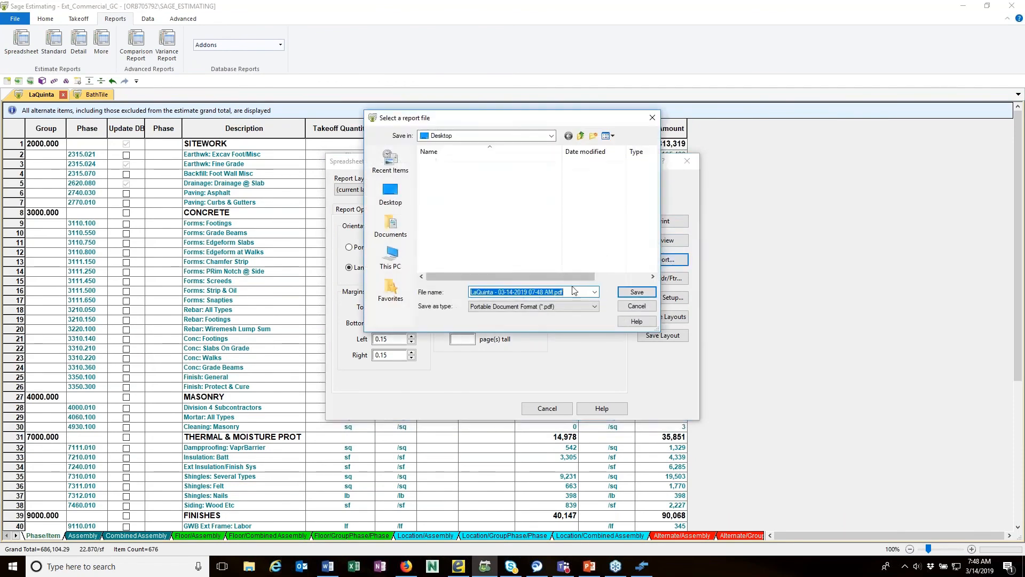
{"action": "left_click", "coordinate": [594, 307]}
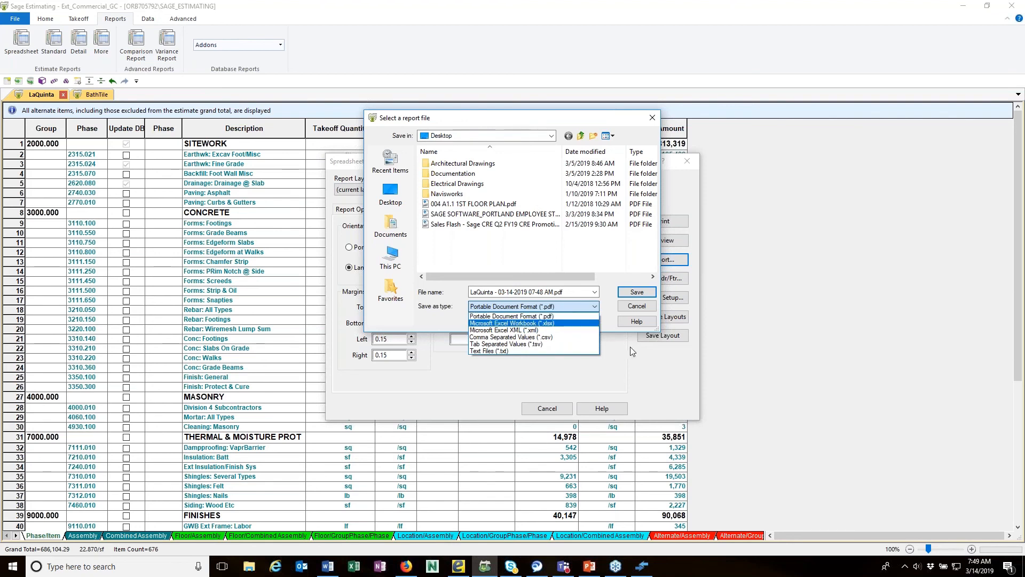
{"action": "left_click", "coordinate": [629, 260]}
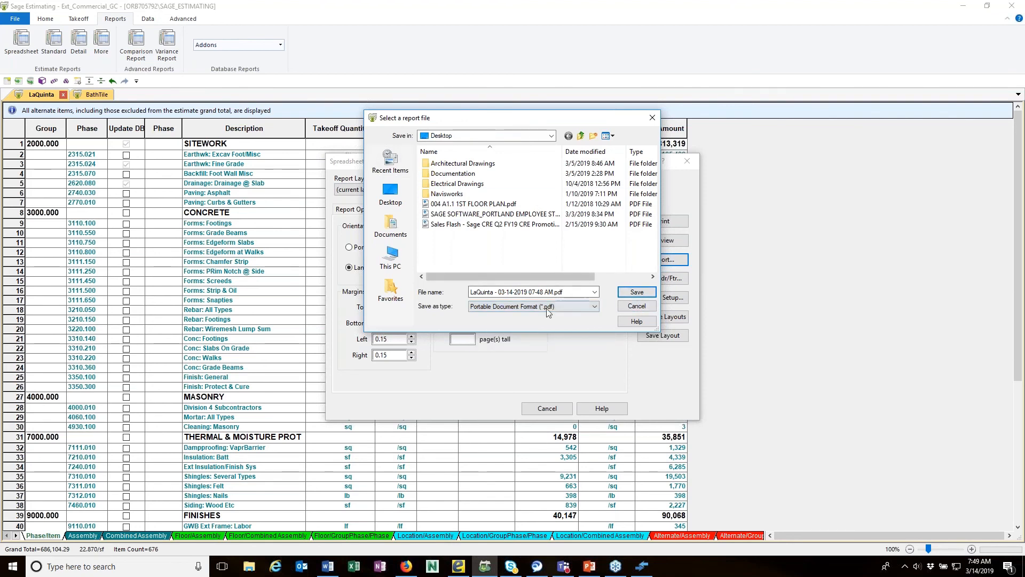
{"action": "left_click", "coordinate": [595, 305]}
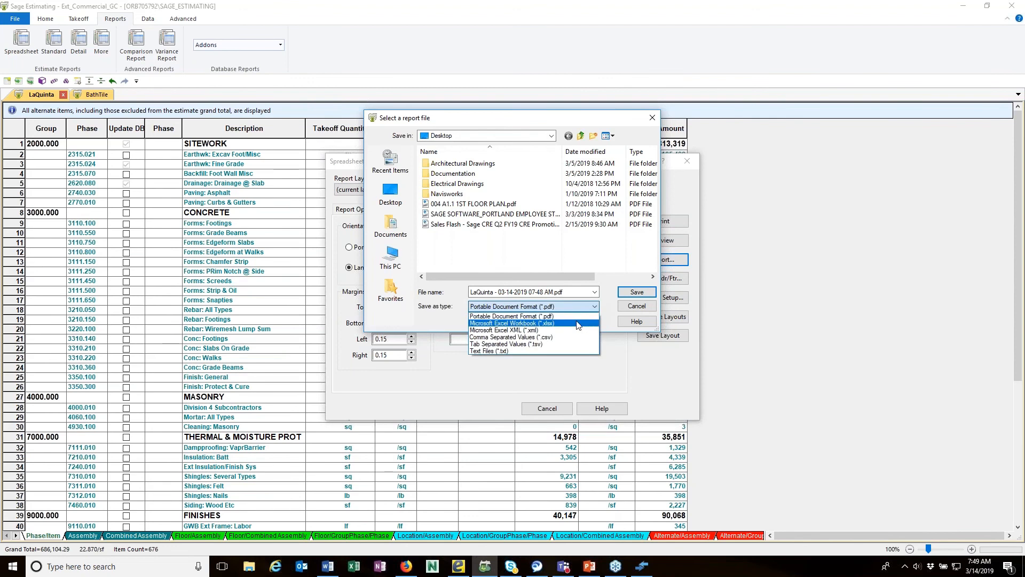
{"action": "left_click", "coordinate": [582, 323]}
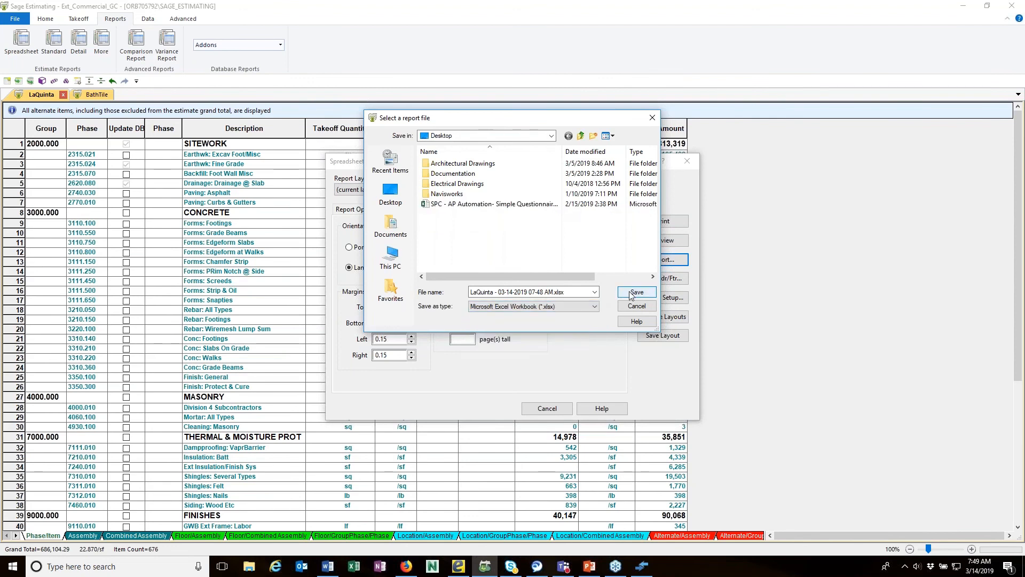
{"action": "left_click", "coordinate": [631, 293]}
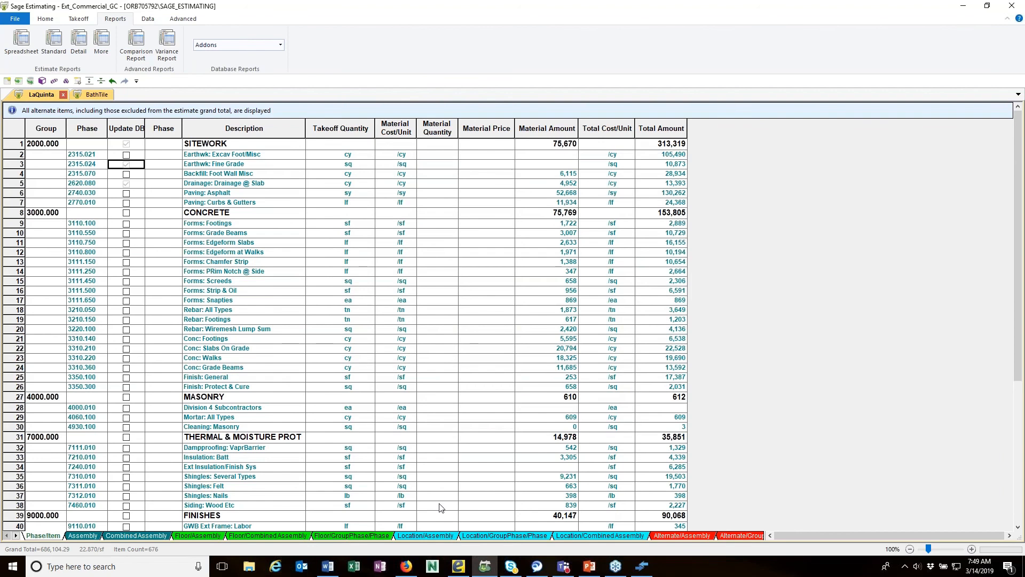
{"action": "left_click", "coordinate": [354, 566]}
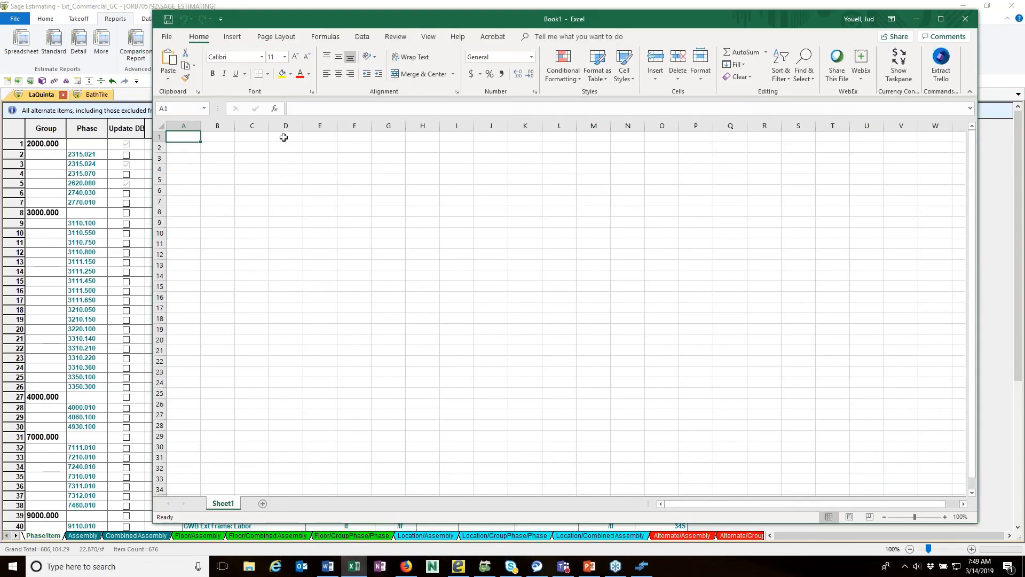
{"action": "left_click", "coordinate": [167, 36]}
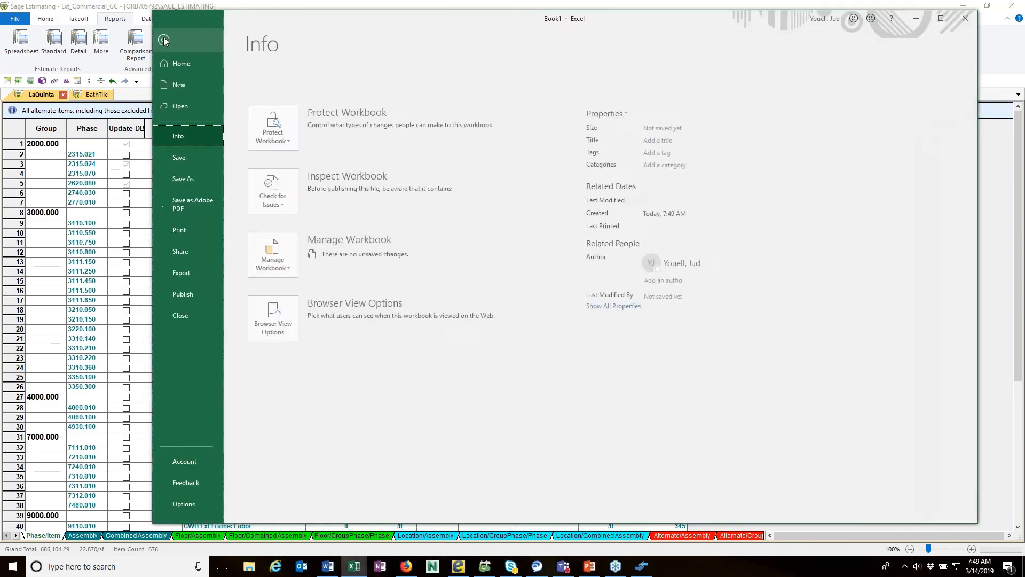
{"action": "left_click", "coordinate": [183, 106]}
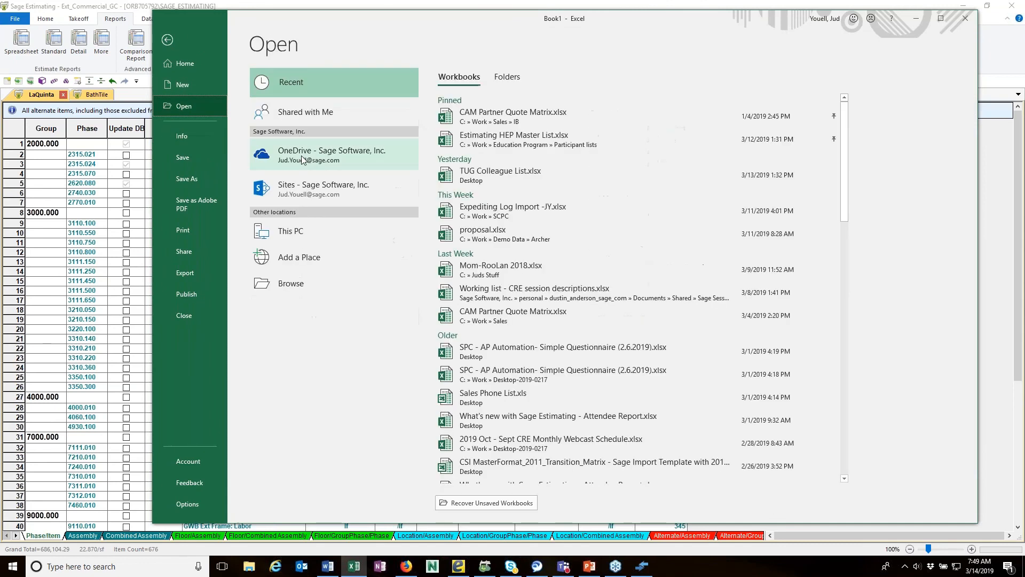
{"action": "left_click", "coordinate": [340, 271]}
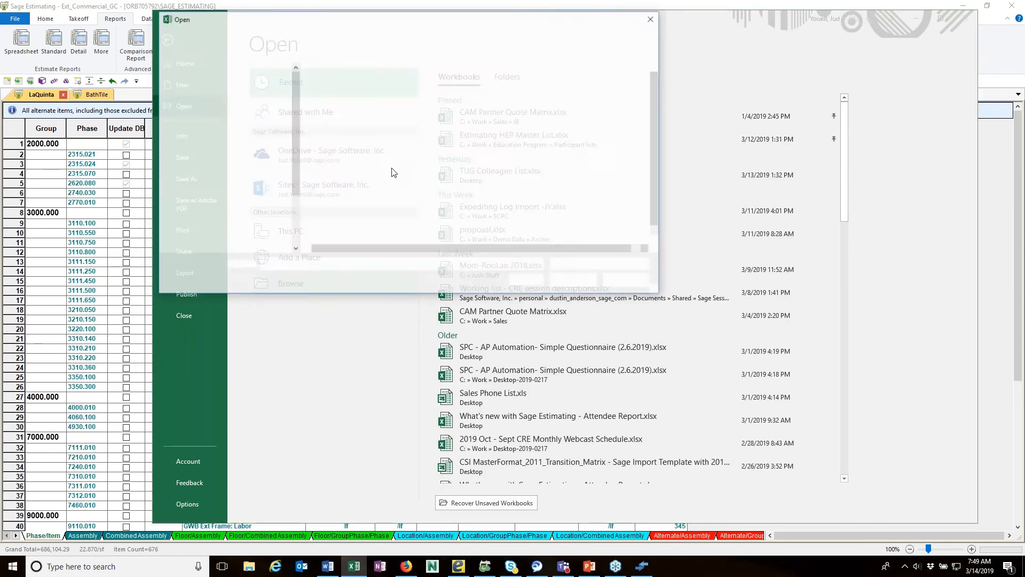
{"action": "scroll", "coordinate": [295, 81], "scroll_direction": "up", "scroll_amount": 3}
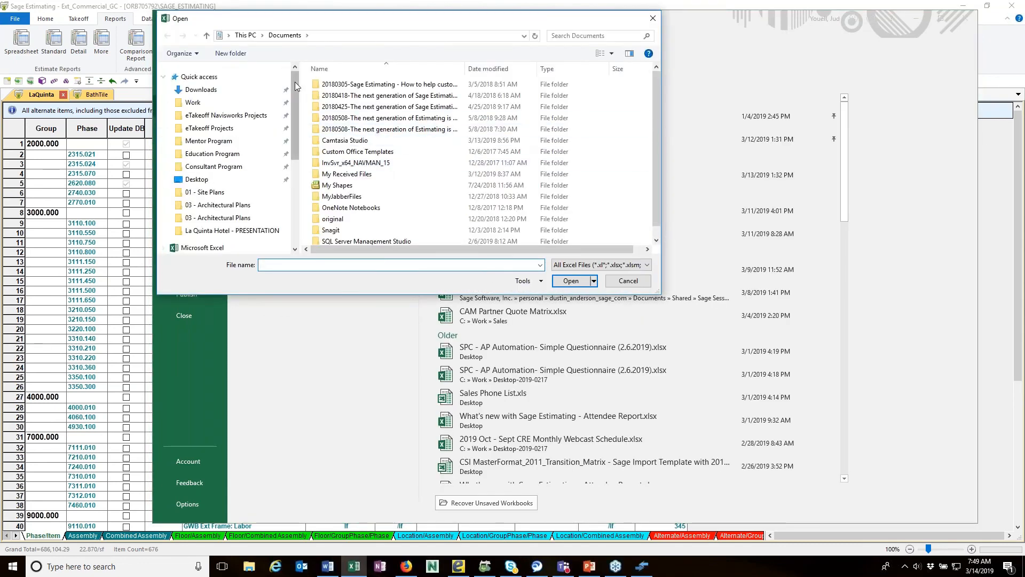
{"action": "left_click", "coordinate": [196, 179]}
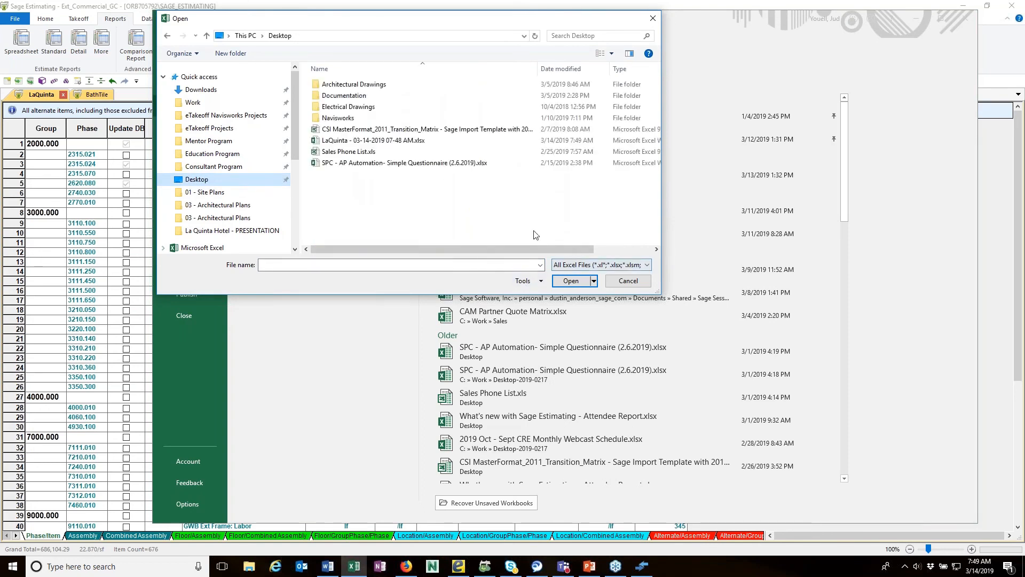
{"action": "double_click", "coordinate": [353, 141]}
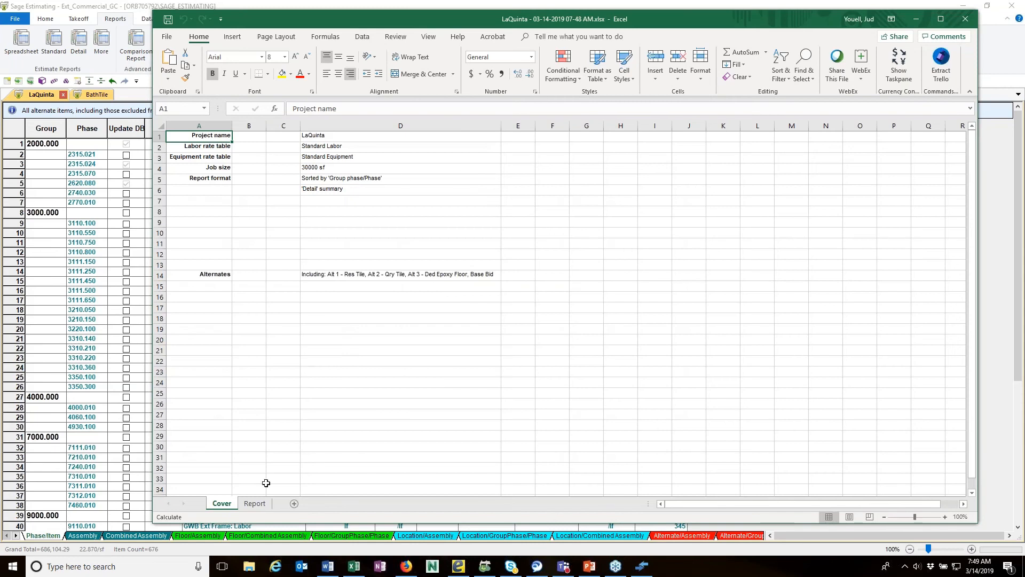
Step: Inspect the Total Amount formula for Forms: Footings on the Report sheet, and return to Sage Estimating
{"action": "left_click", "coordinate": [255, 504]}
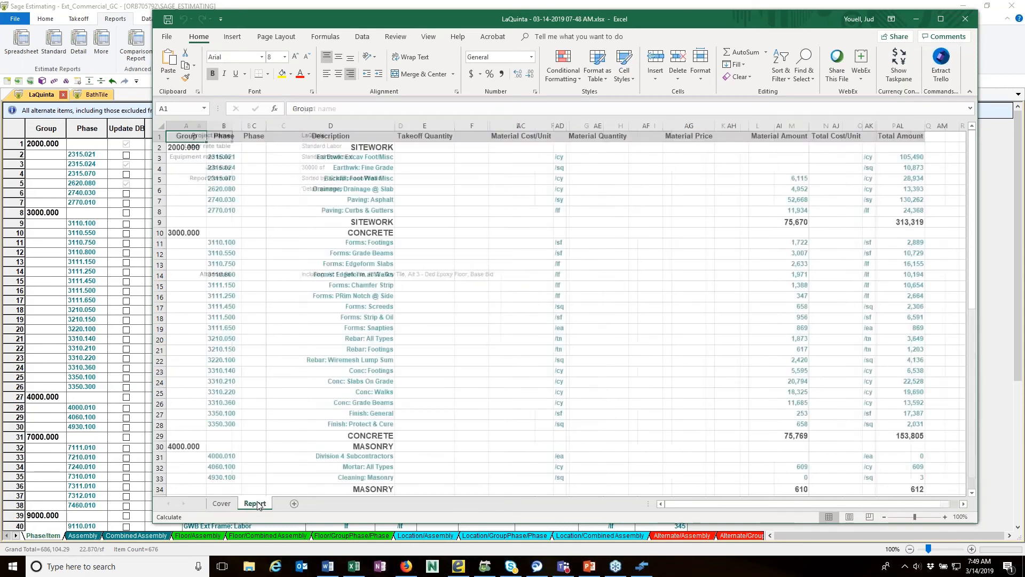
{"action": "left_click", "coordinate": [806, 243]}
{"action": "key", "text": "Right"}
{"action": "key", "text": "Right"}
{"action": "key", "text": "Right"}
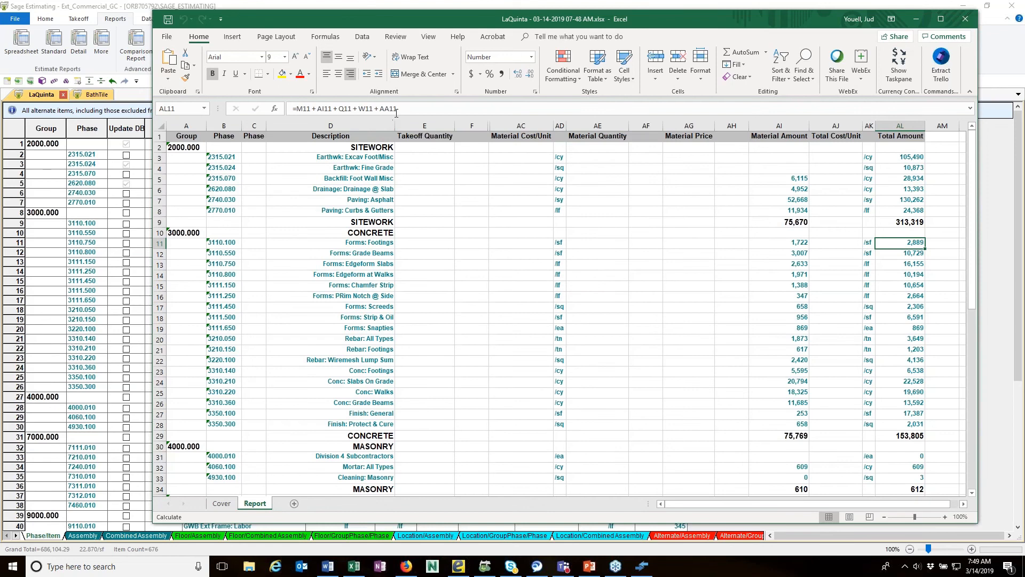
{"action": "left_click_drag", "start_coordinate": [397, 109], "coordinate": [293, 109]}
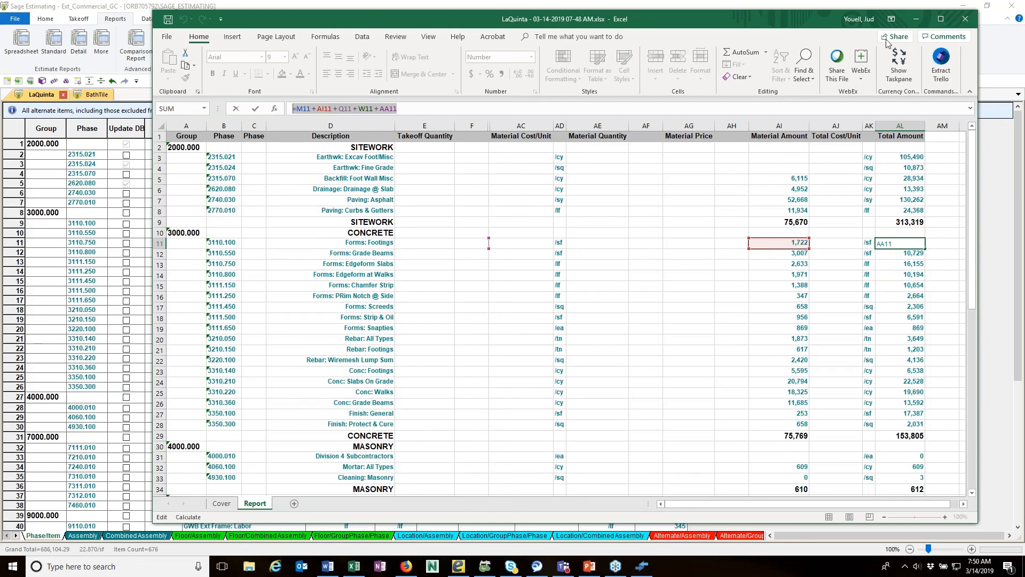
{"action": "left_click", "coordinate": [915, 20]}
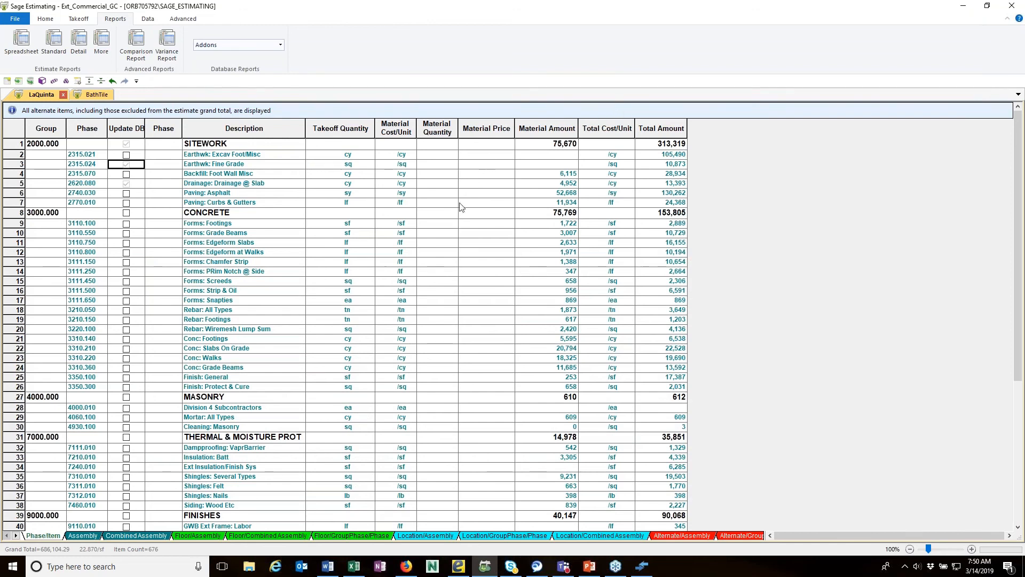
Step: Show the Floor/Assembly sequence, collapsing it to floor totals and expanding it back to the assembly rows
{"action": "left_click", "coordinate": [184, 537]}
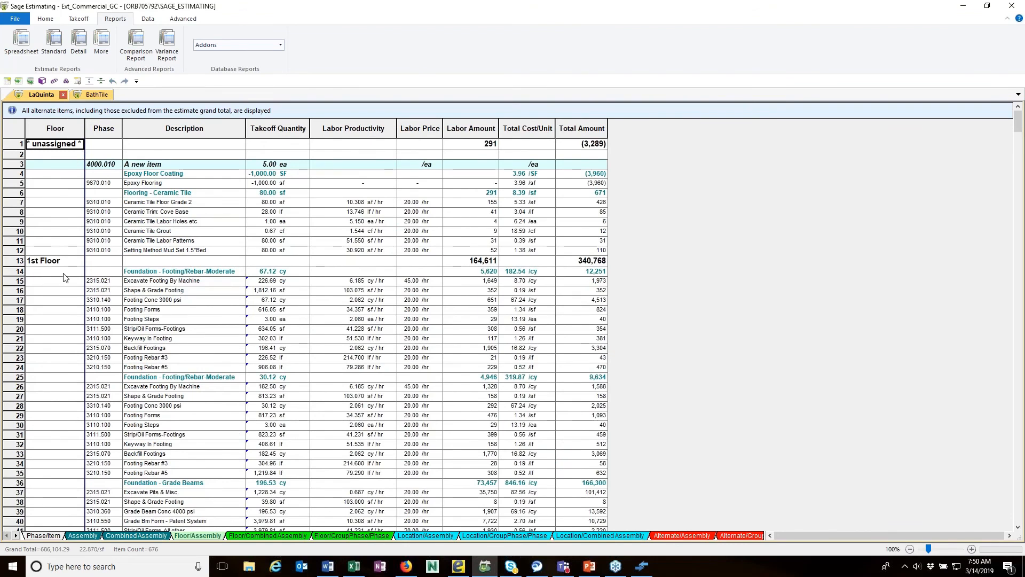
{"action": "left_click", "coordinate": [45, 18]}
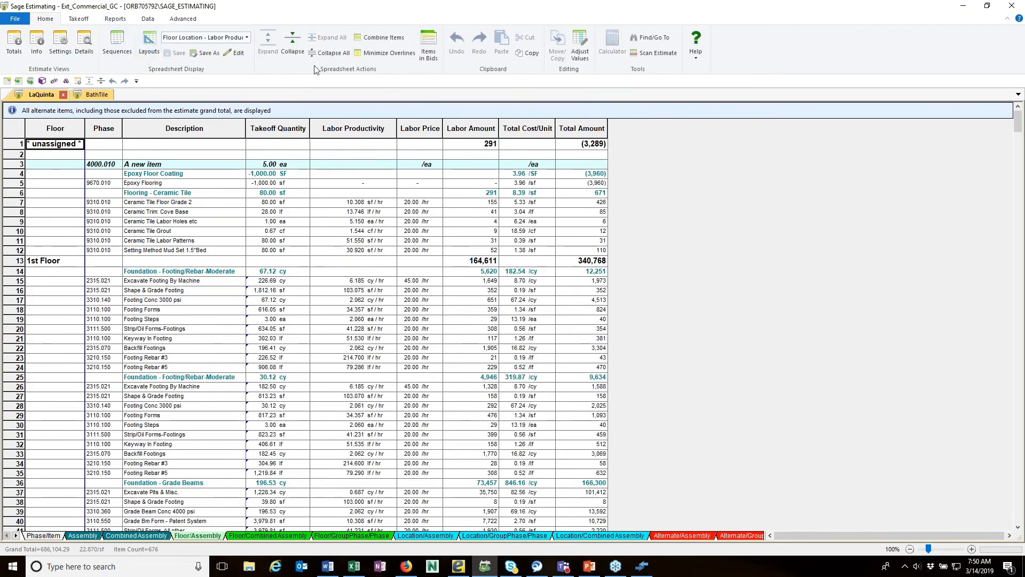
{"action": "left_click", "coordinate": [302, 52]}
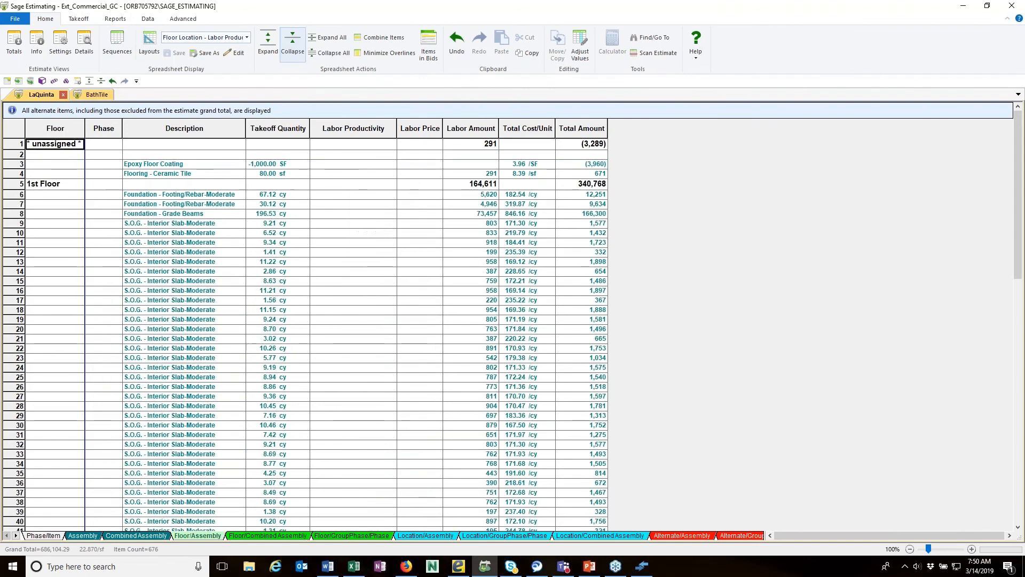
{"action": "left_click", "coordinate": [302, 52]}
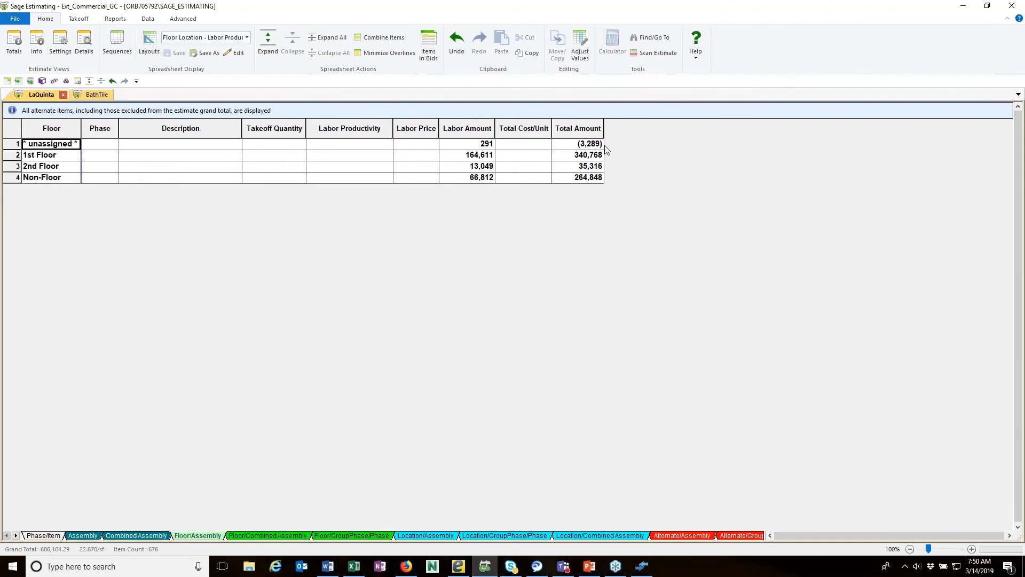
{"action": "left_click", "coordinate": [266, 51]}
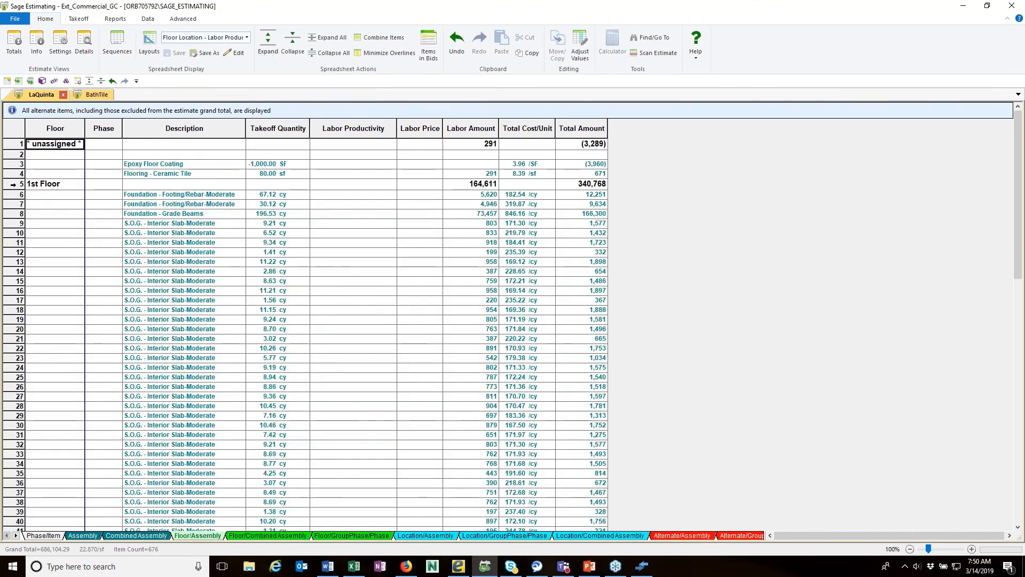
Step: Collapse the 1st Floor rows, and expand and re-collapse the Resinous Floor Coating assembly under 2nd Floor
{"action": "double_click", "coordinate": [588, 184]}
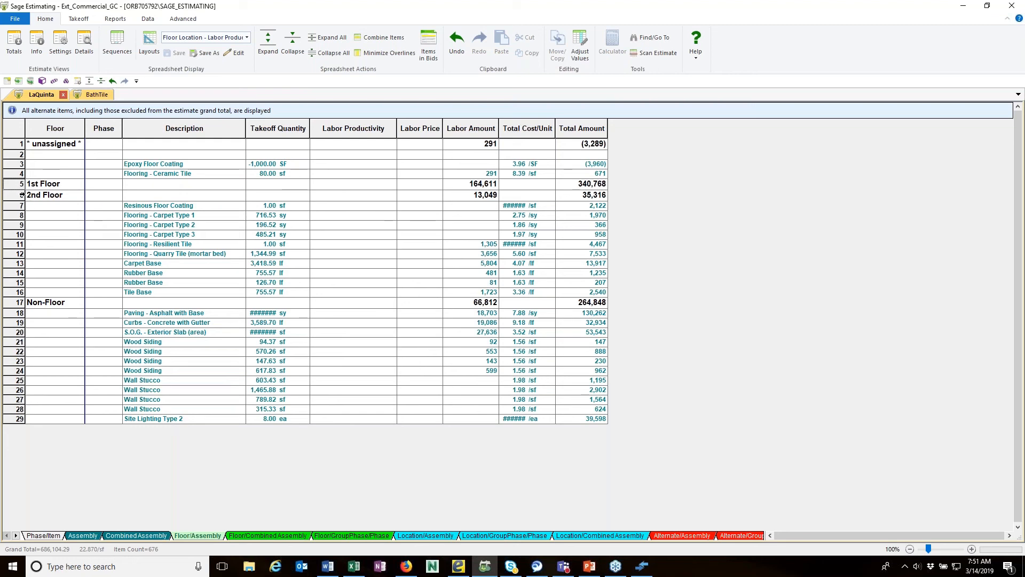
{"action": "double_click", "coordinate": [138, 208]}
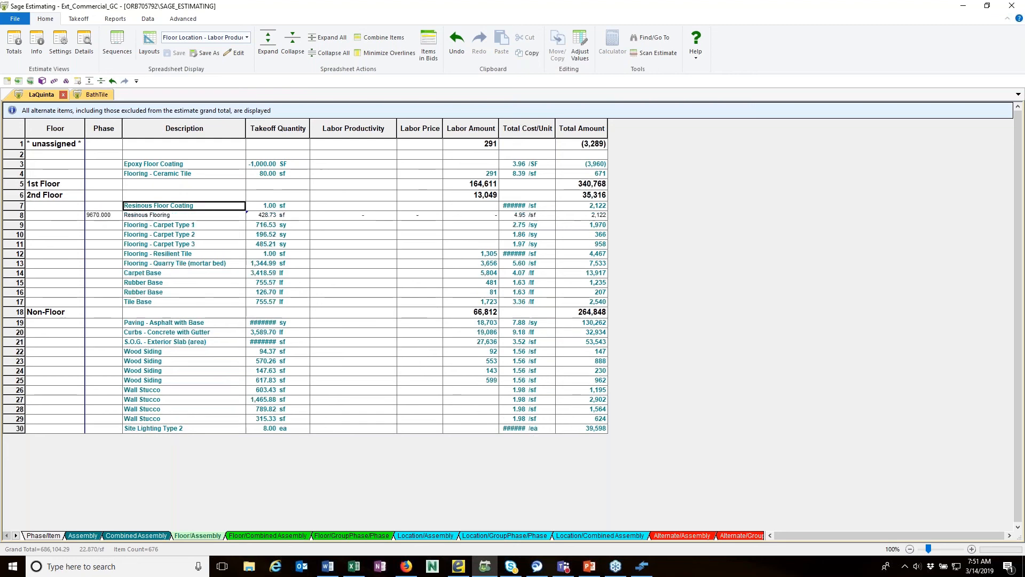
{"action": "double_click", "coordinate": [138, 208]}
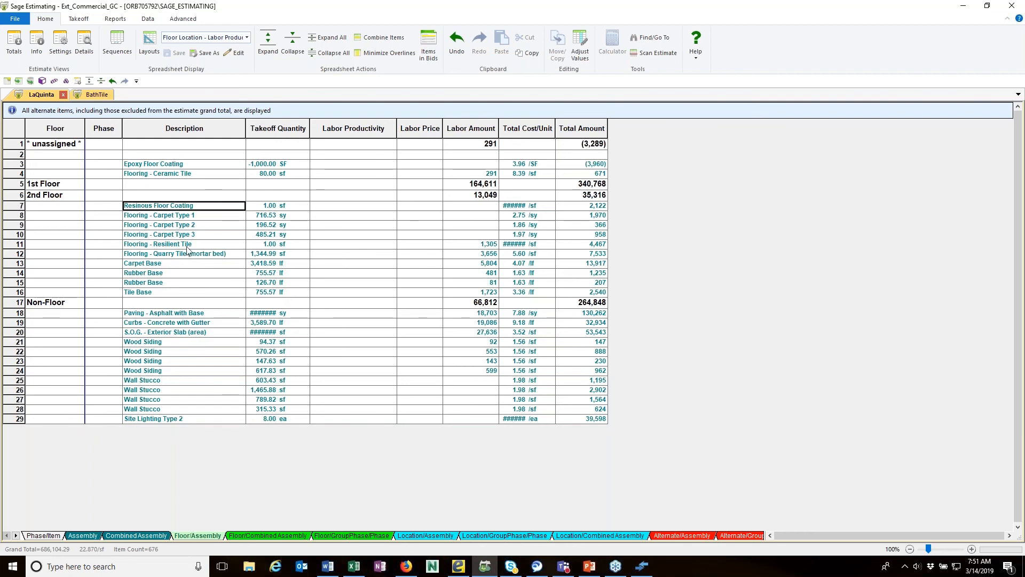